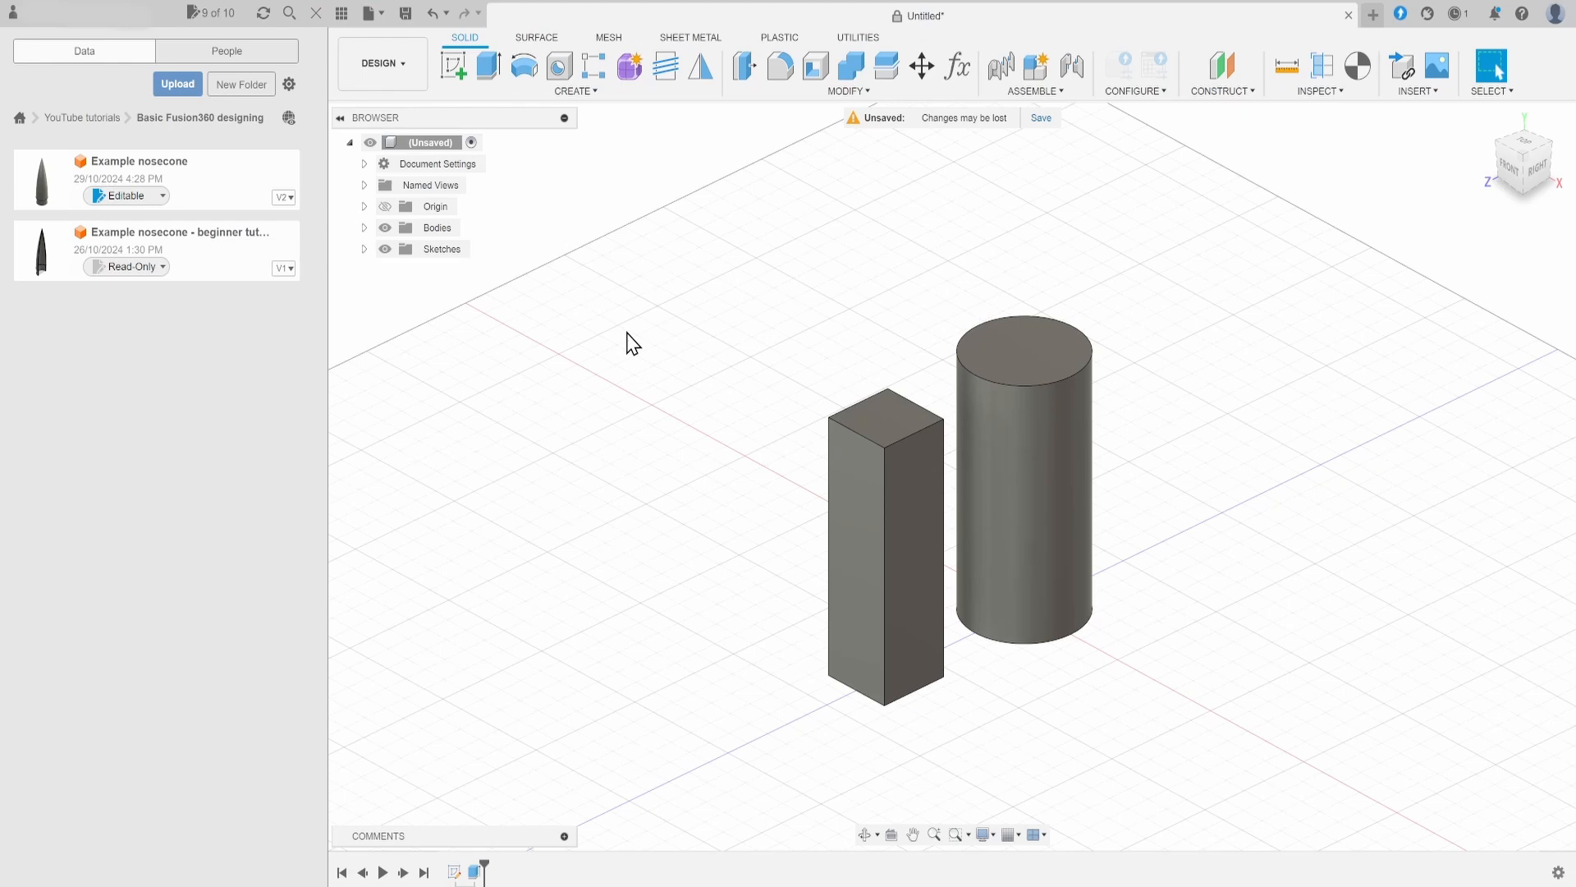
- Search the appearance library for "white" and apply the ABS (White) appearance to the rectangular box body
key("a")
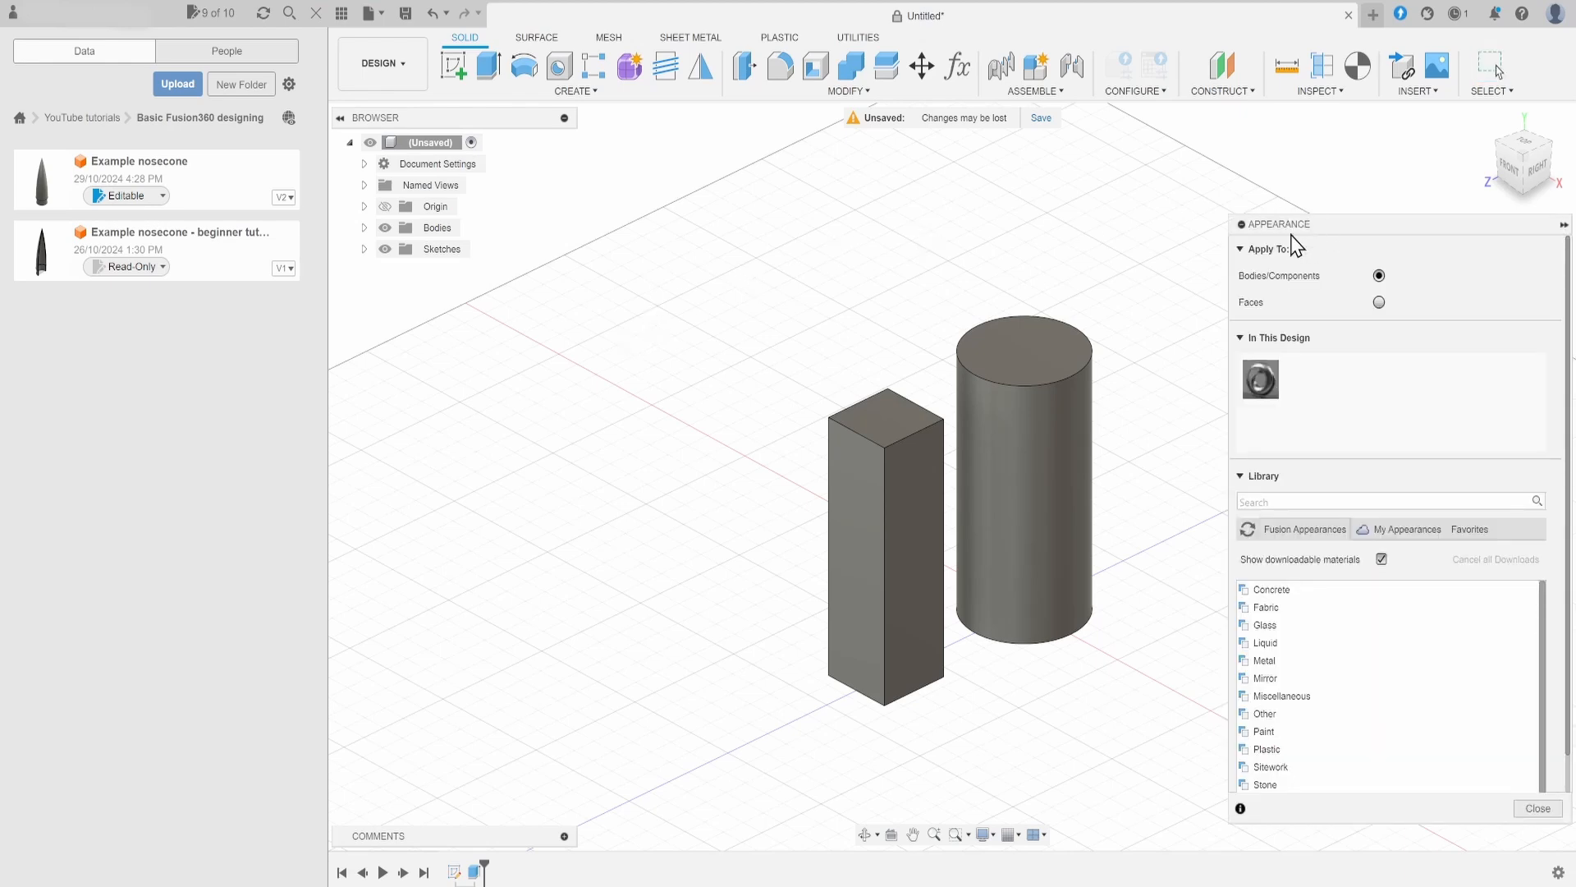
left_click(1284, 503)
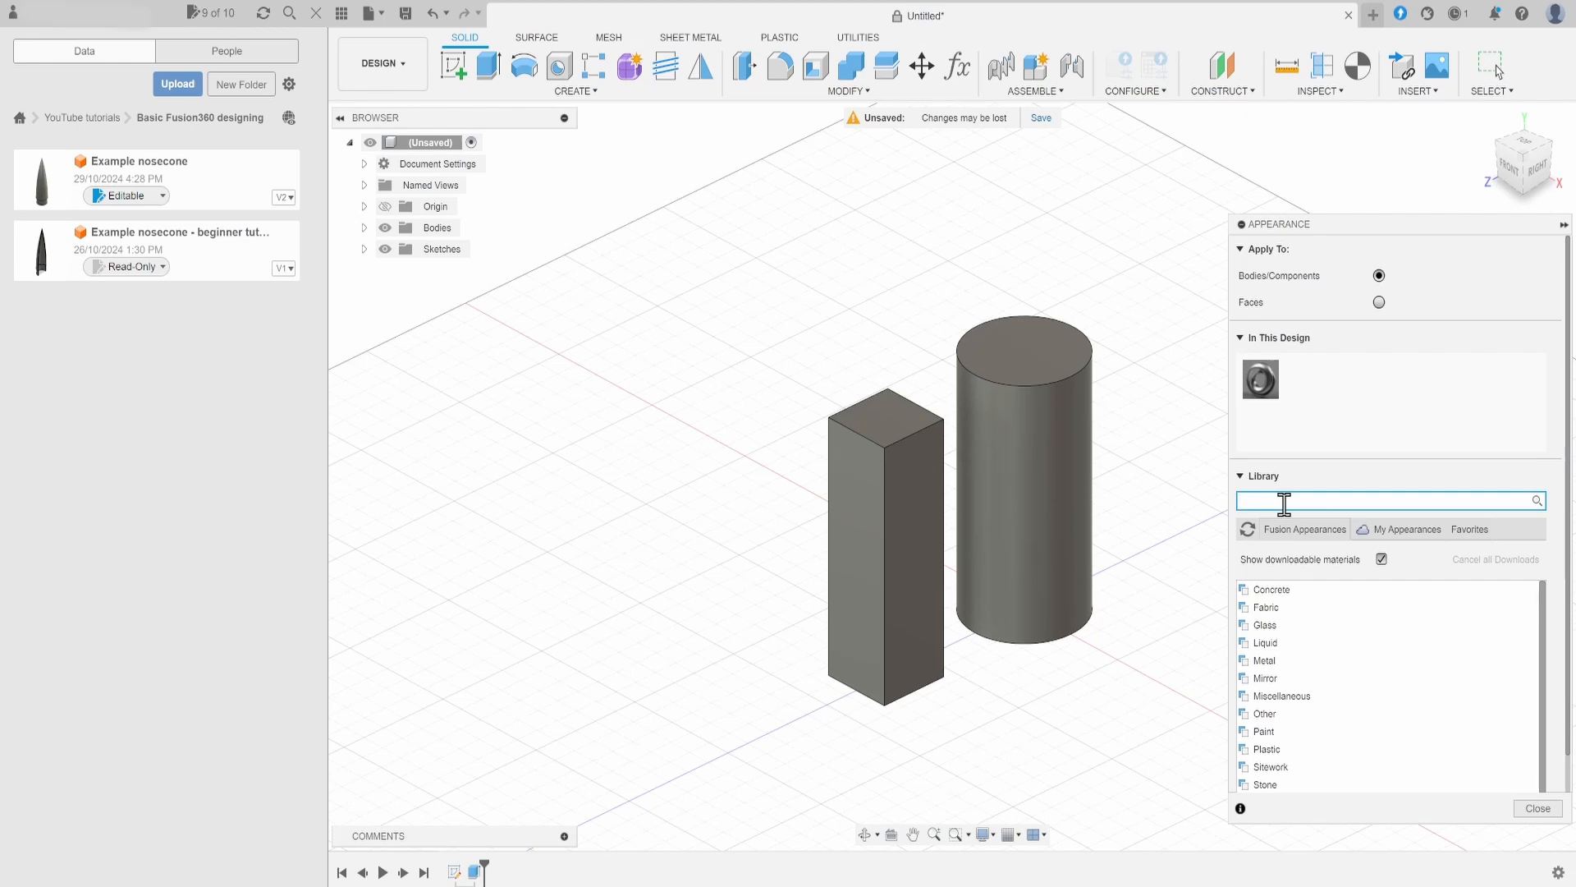
type("white")
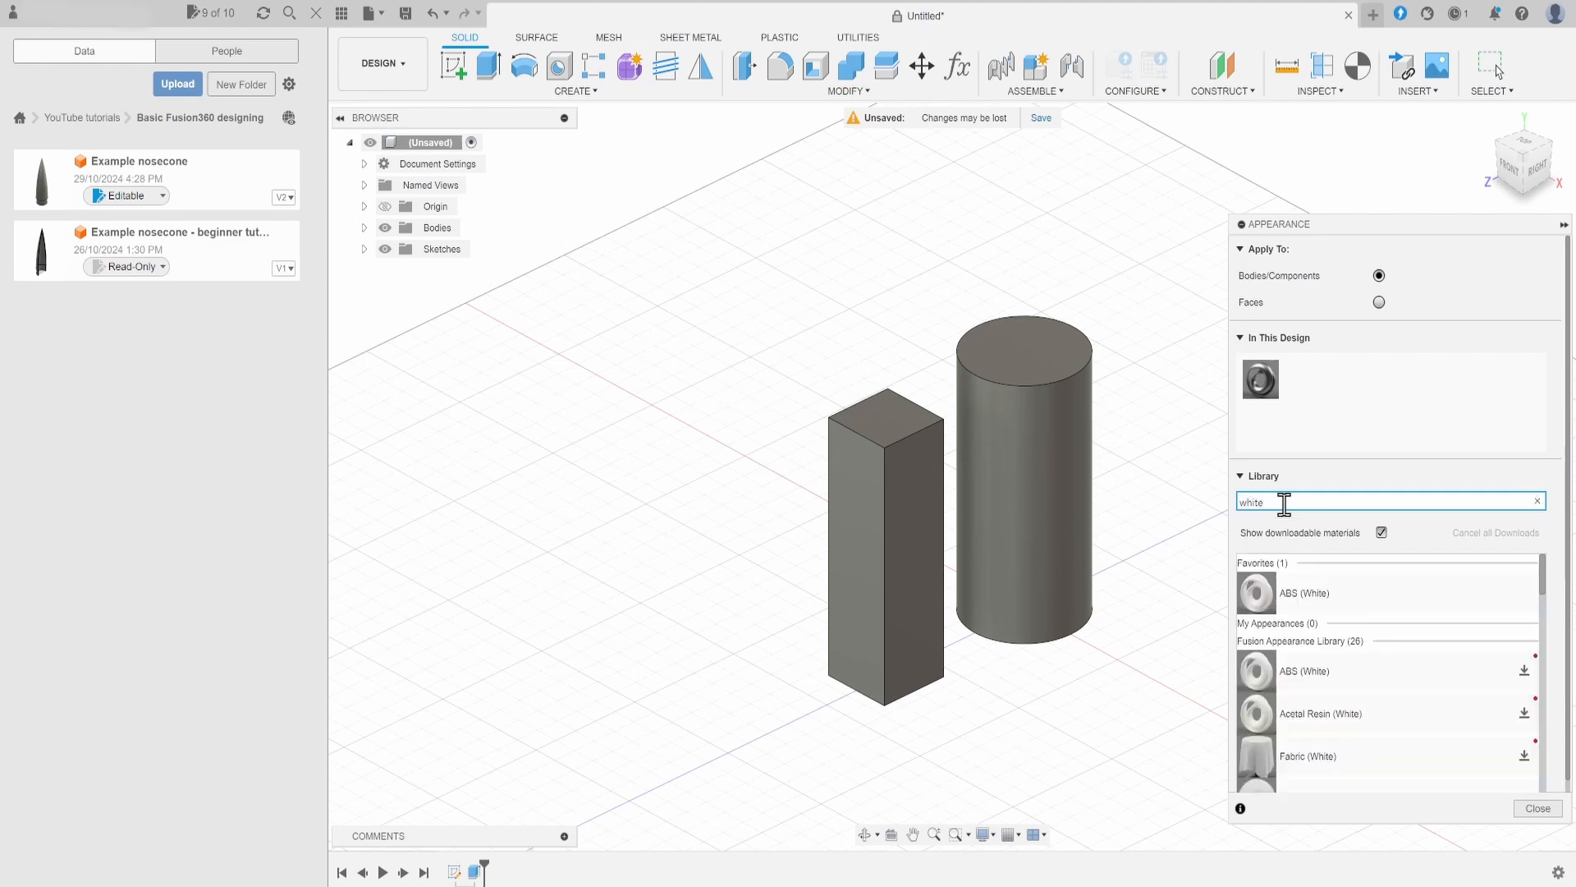
scroll(1388, 656, "down", 5)
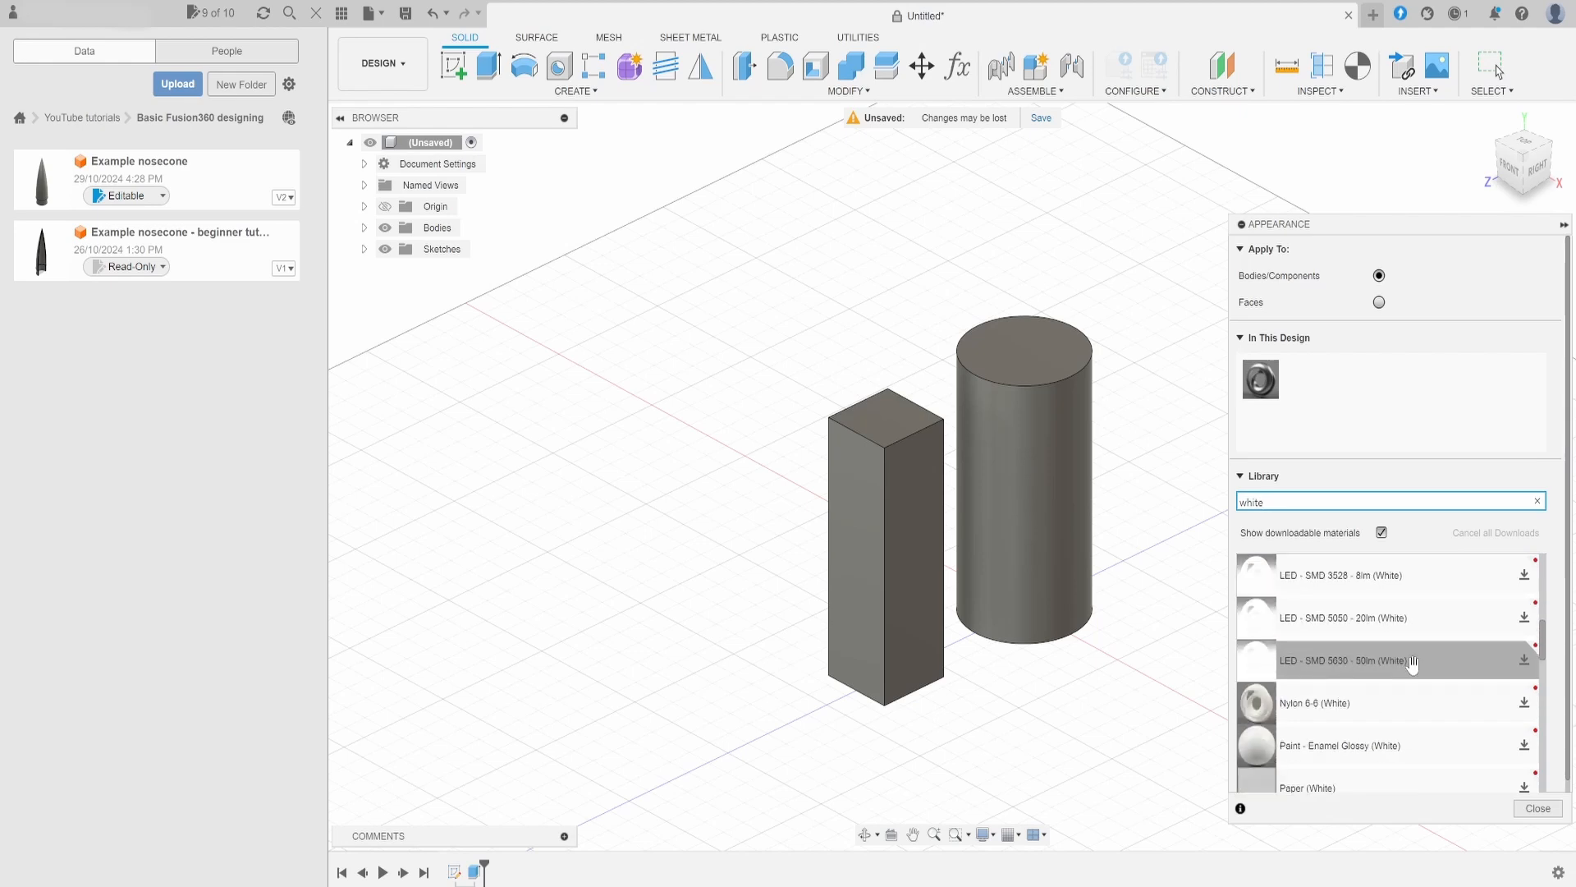
scroll(1396, 689, "up", 4)
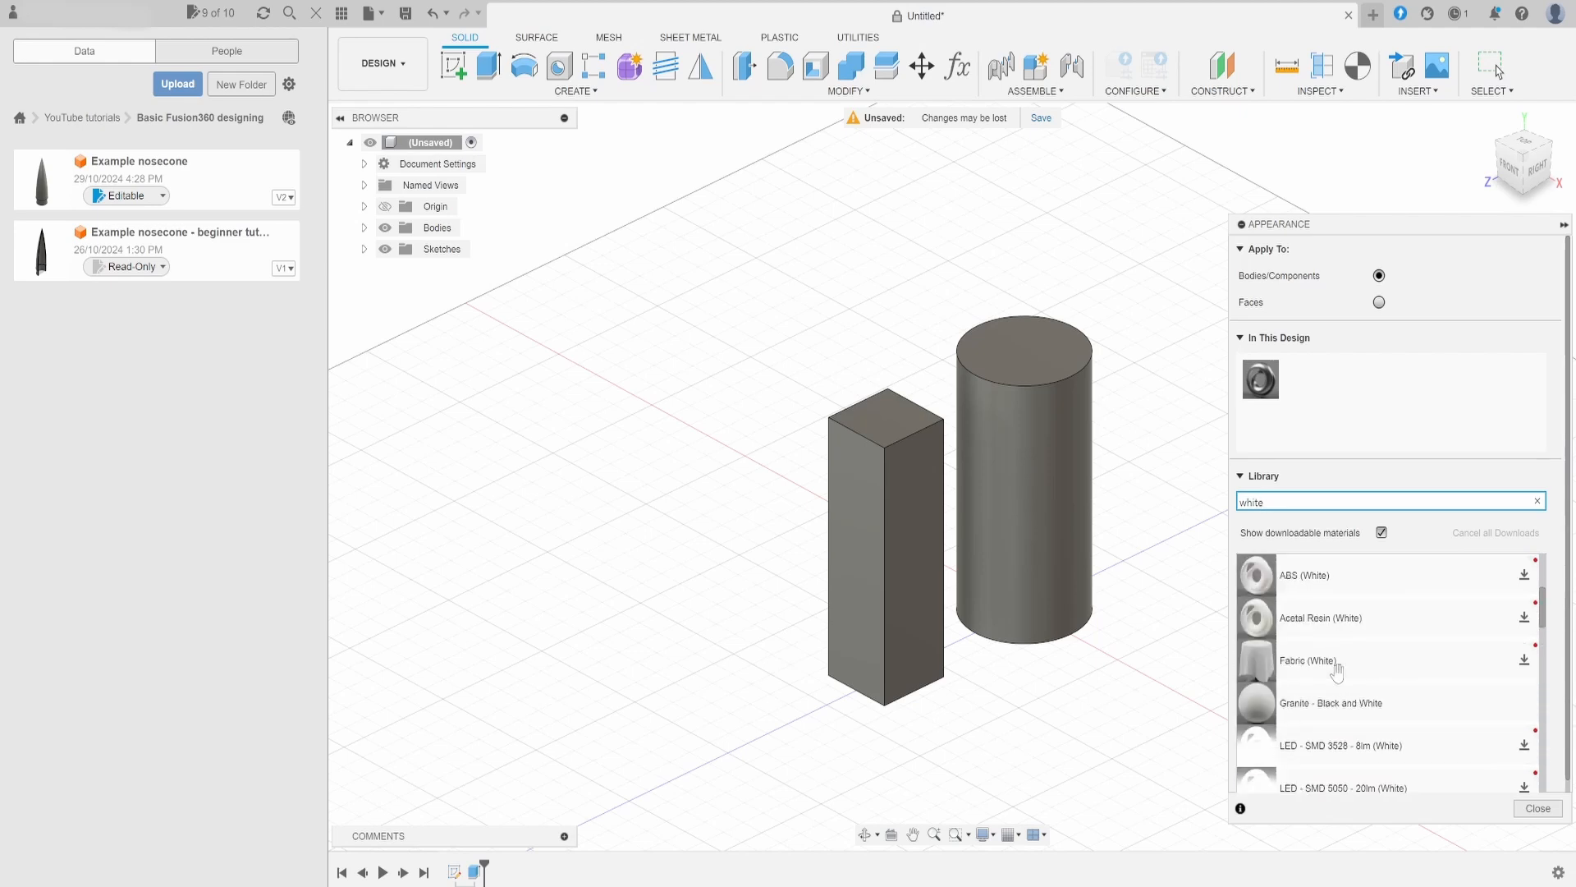
scroll(1343, 616, "up", 2)
left_click_drag(1258, 672, 901, 554)
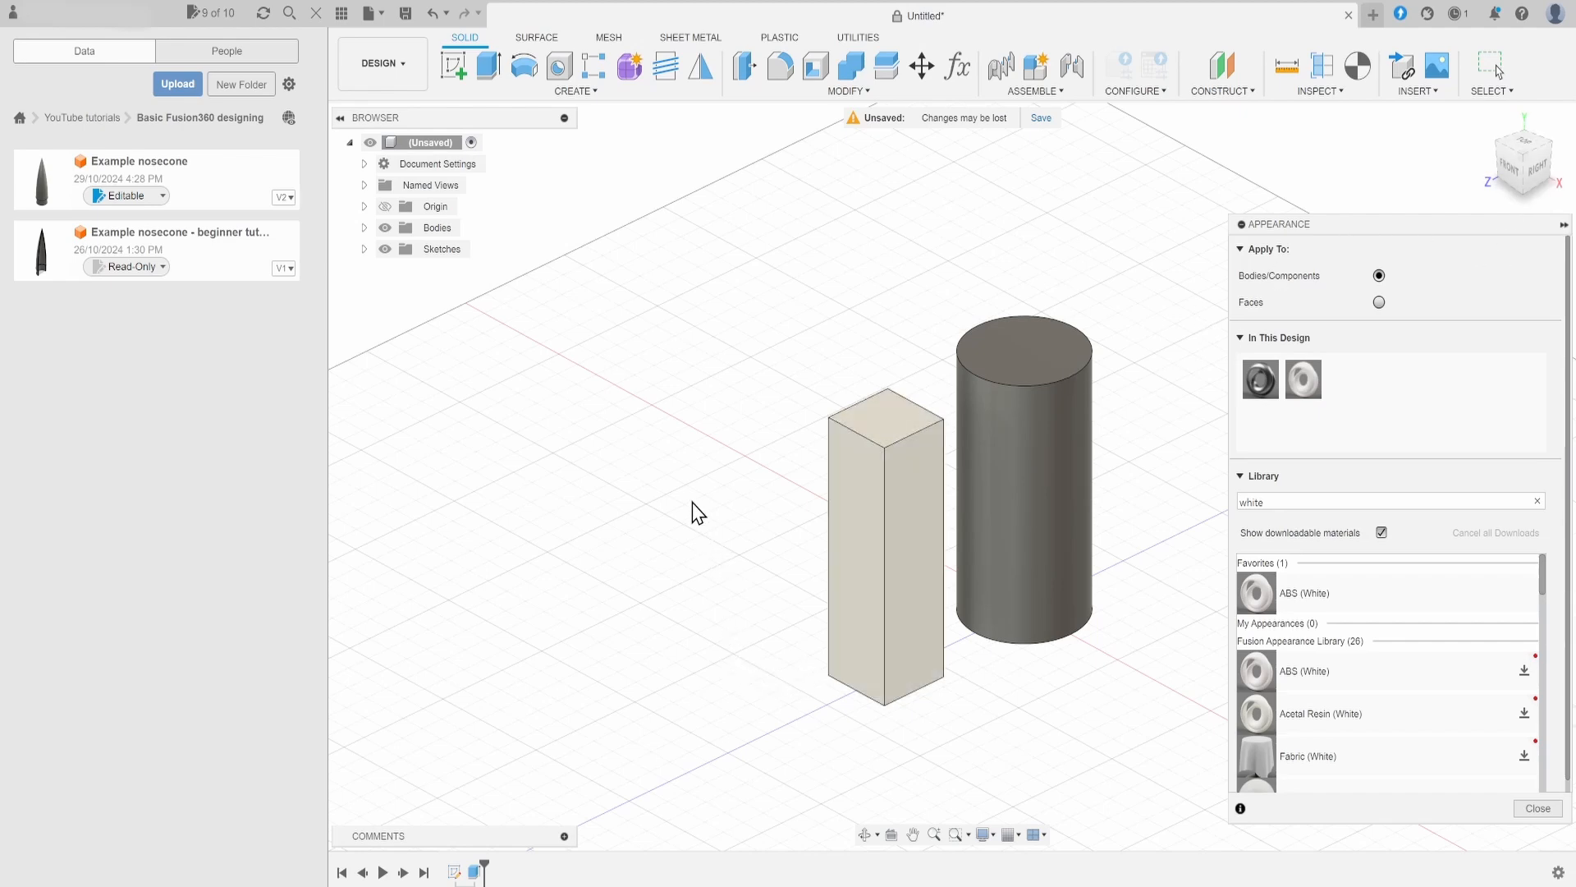
- Create a sketch on the box's top face, project the top faces of the cylinder and the box into it, and finish the sketch
left_click(452, 74)
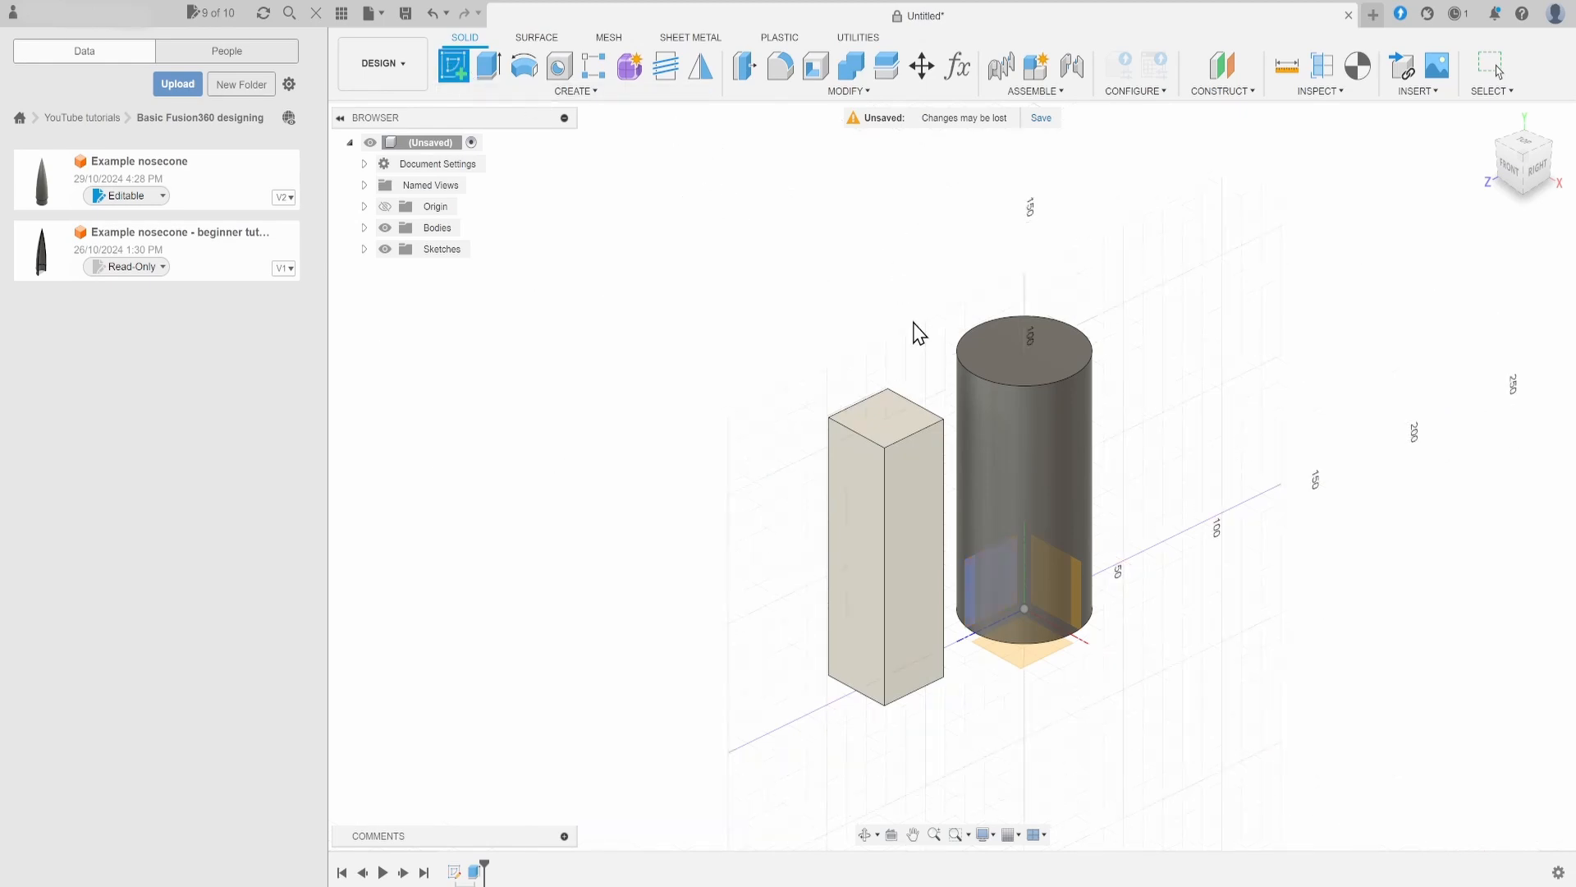
left_click(897, 427)
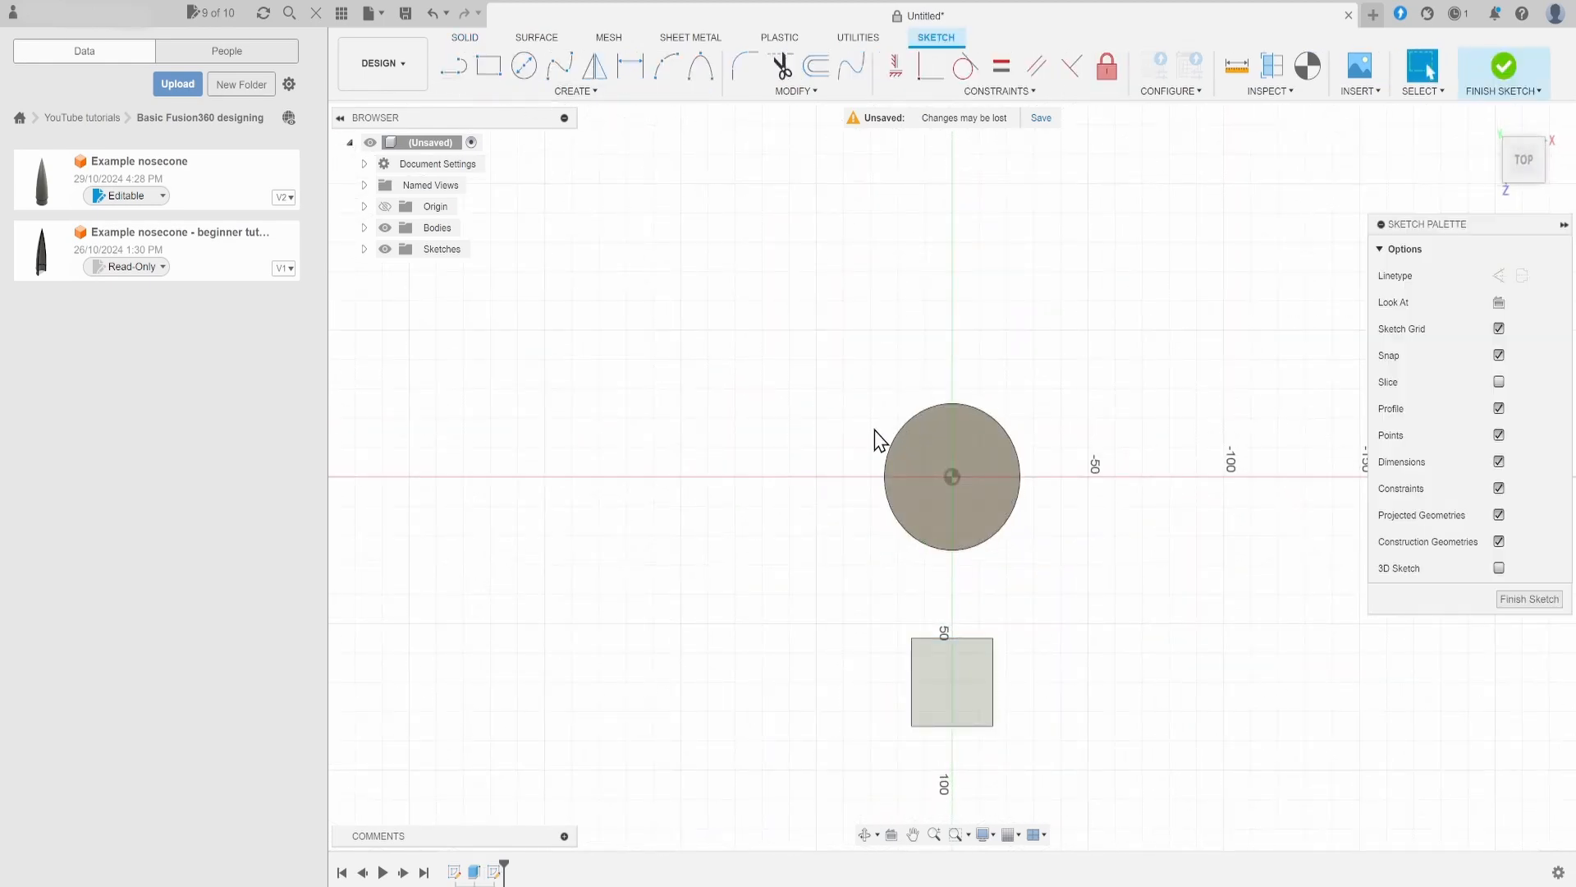
key("p")
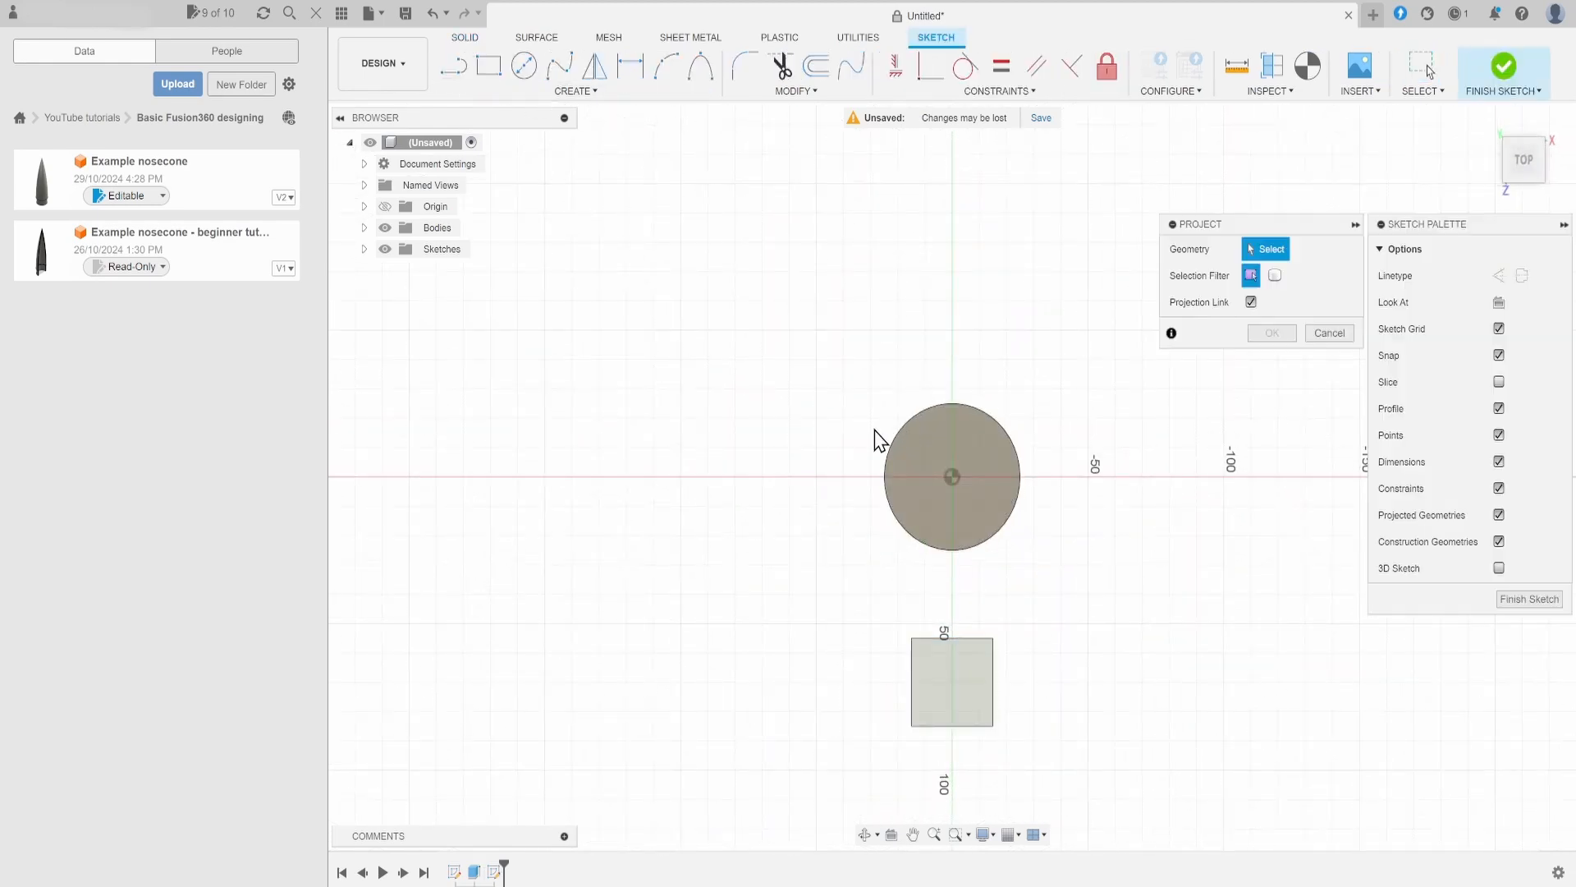
left_click(967, 529)
left_click(943, 655)
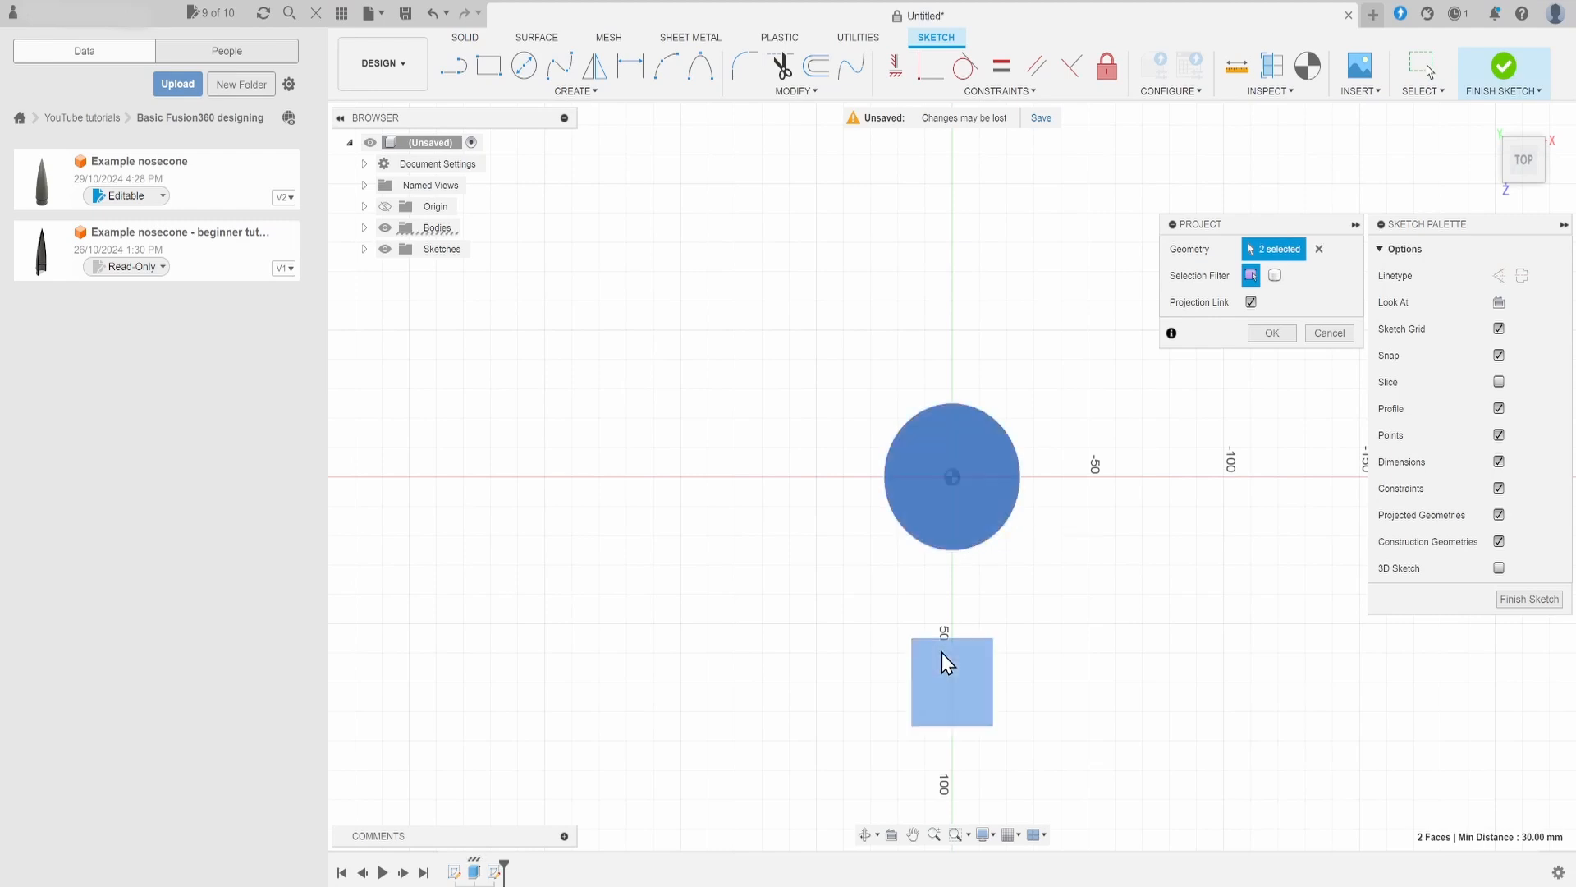
left_click(1276, 333)
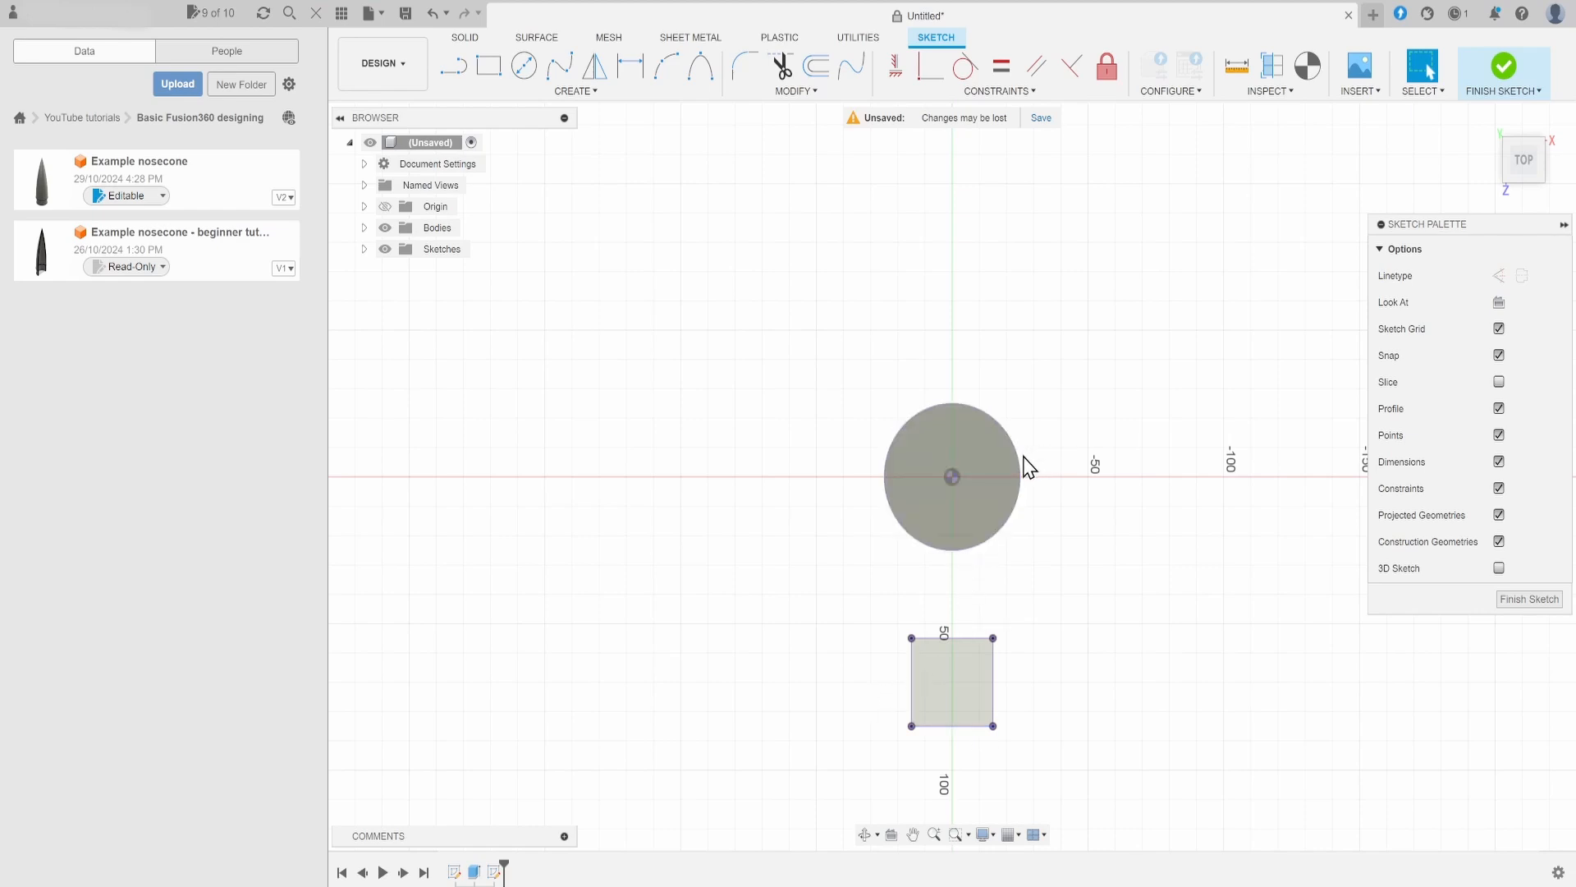
scroll(1021, 464, "up", 4)
scroll(1017, 454, "down", 3)
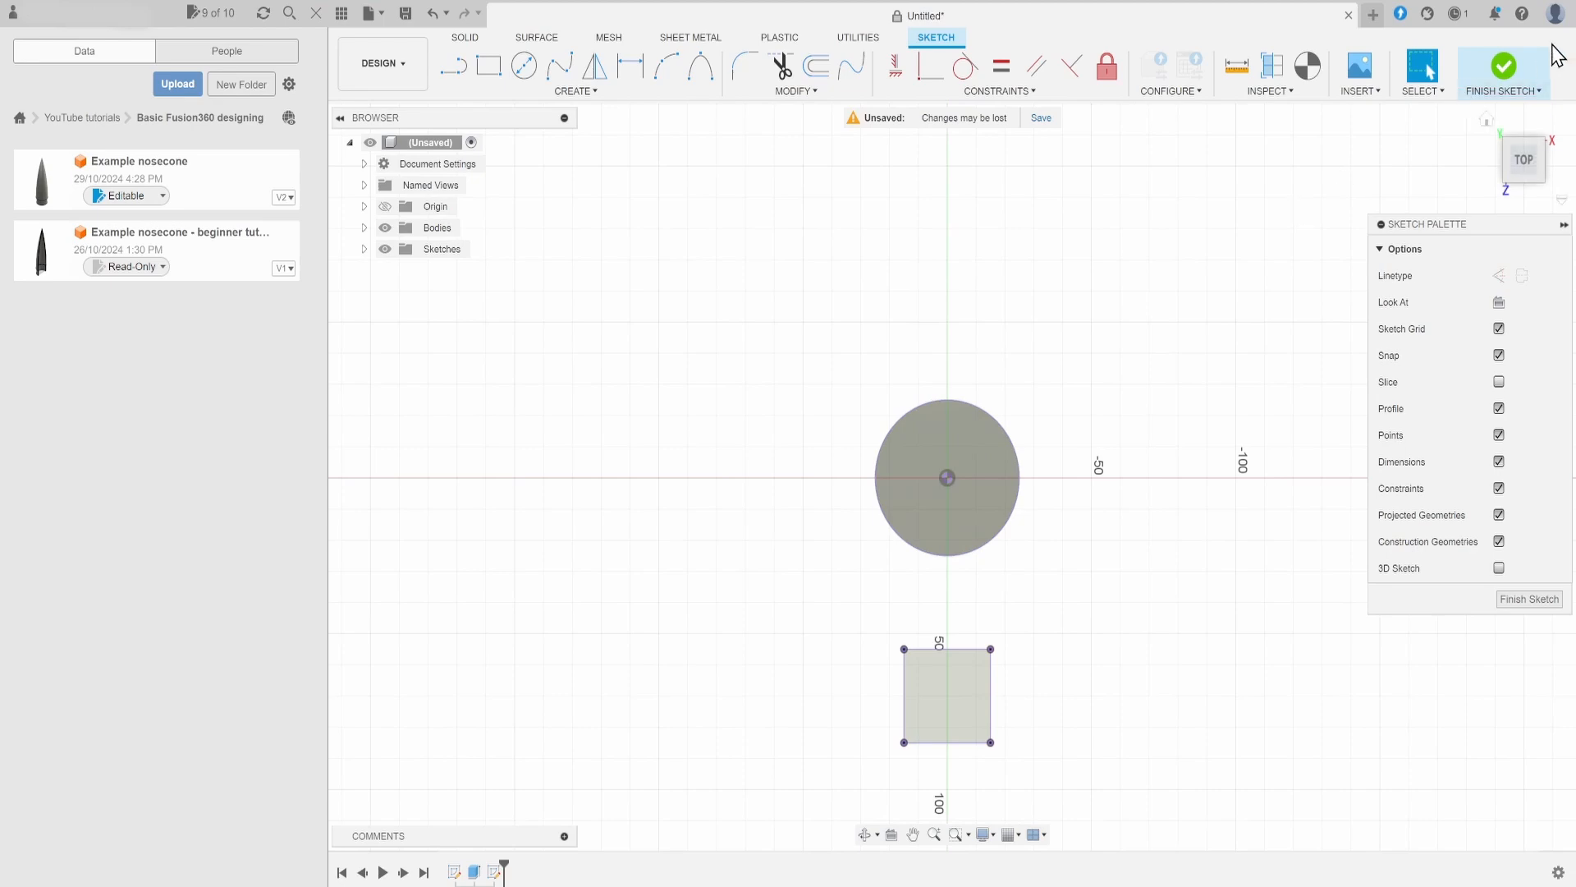
left_click(1523, 64)
left_click(1518, 131)
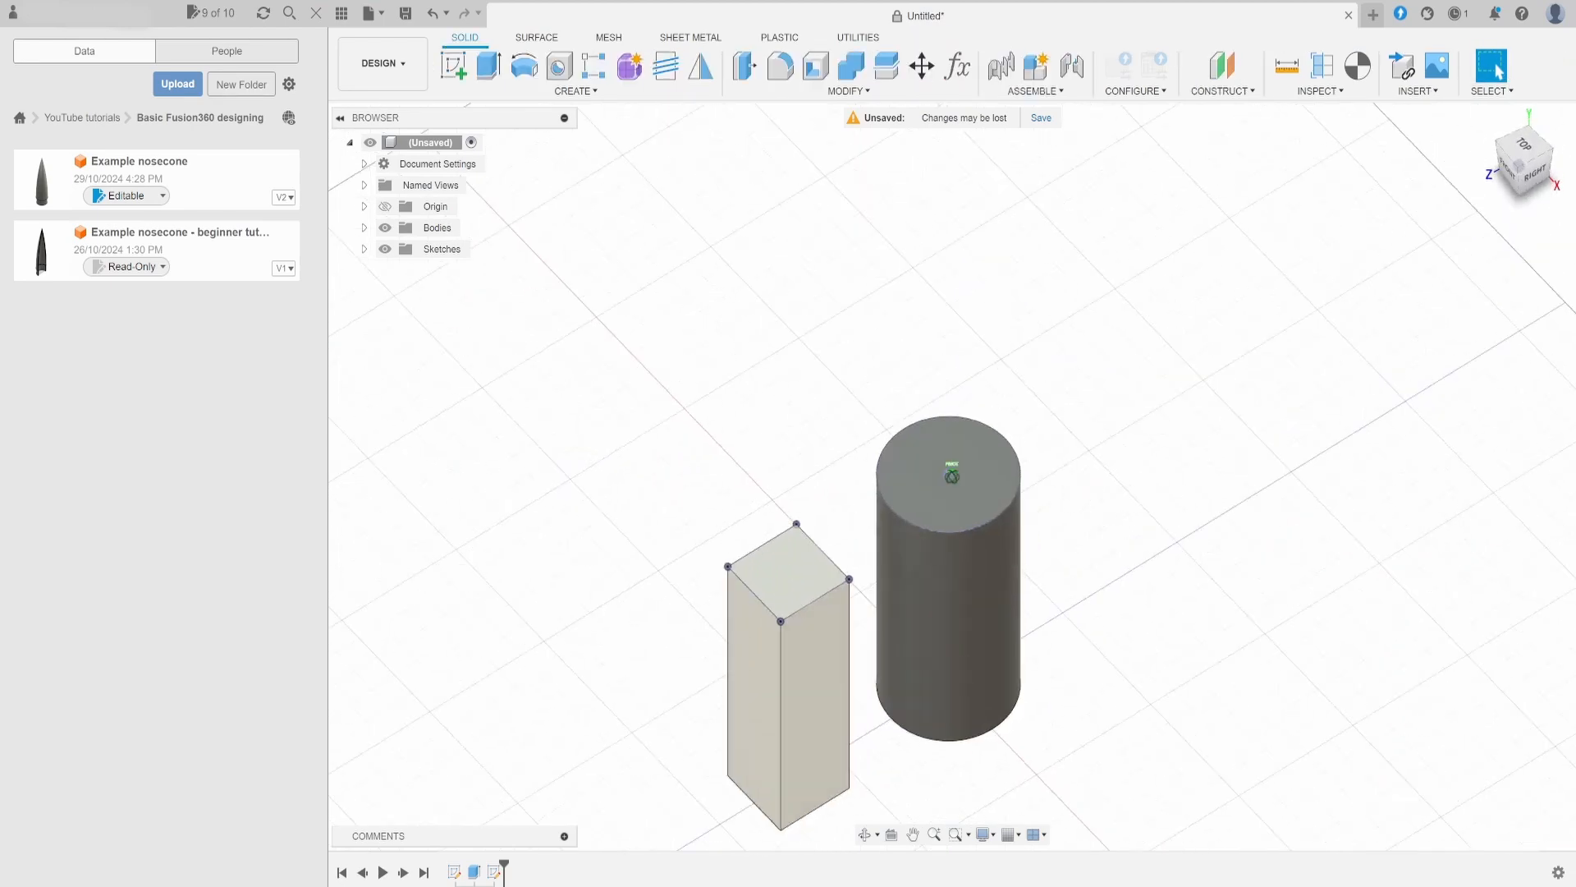
scroll(1294, 422, "down", 2)
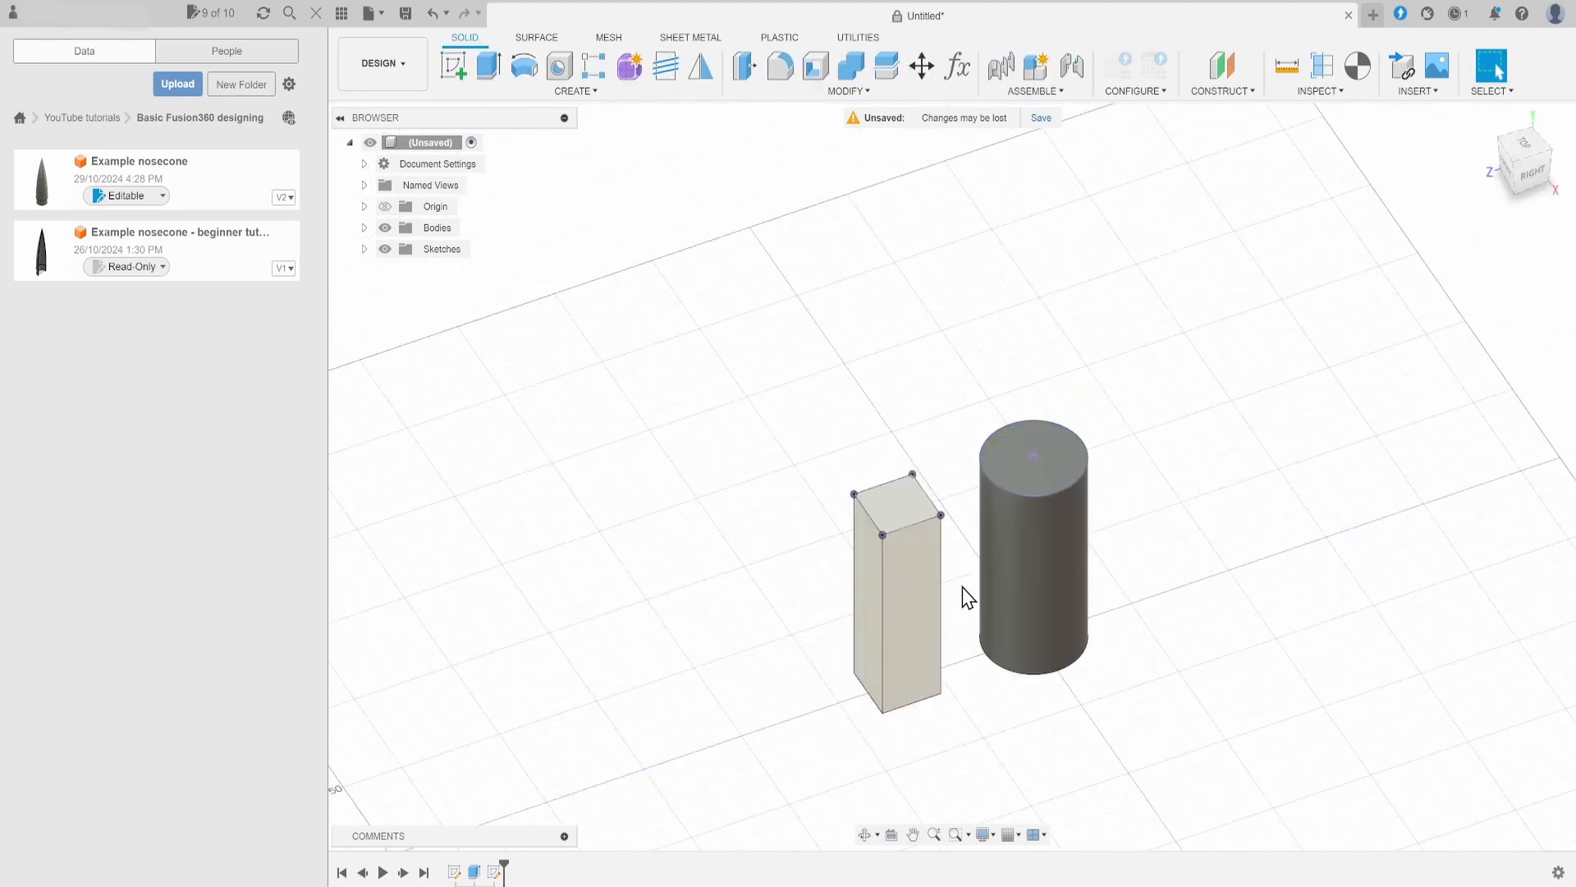
middle_click_drag(964, 596, 944, 563)
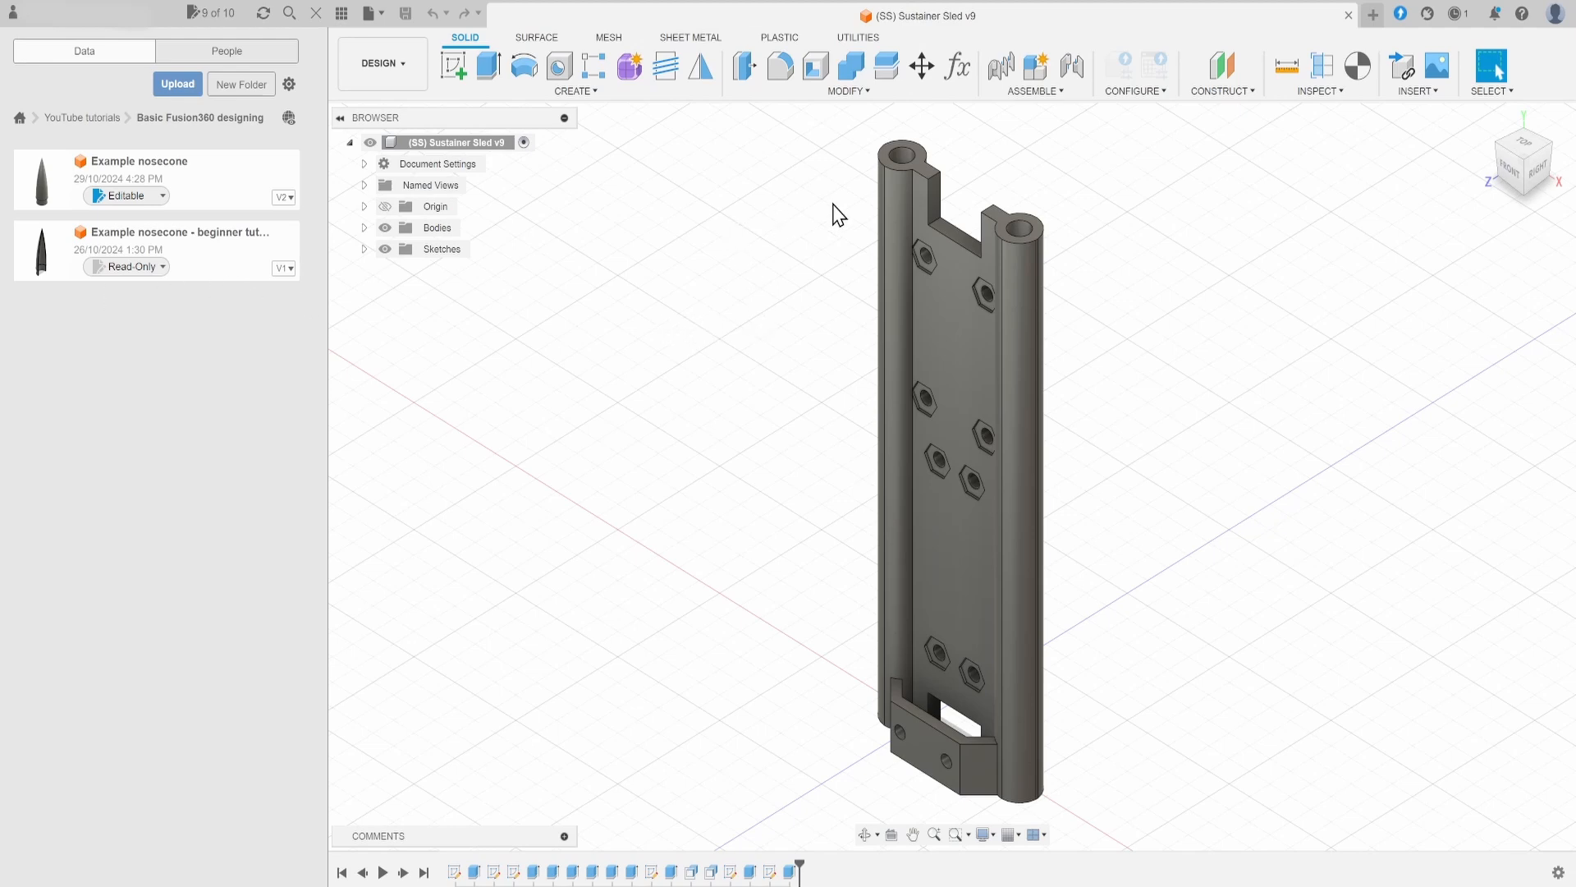
- Measure the distance between the lower and upper short edges of the notch wall at the sled's upper end
left_click(1337, 94)
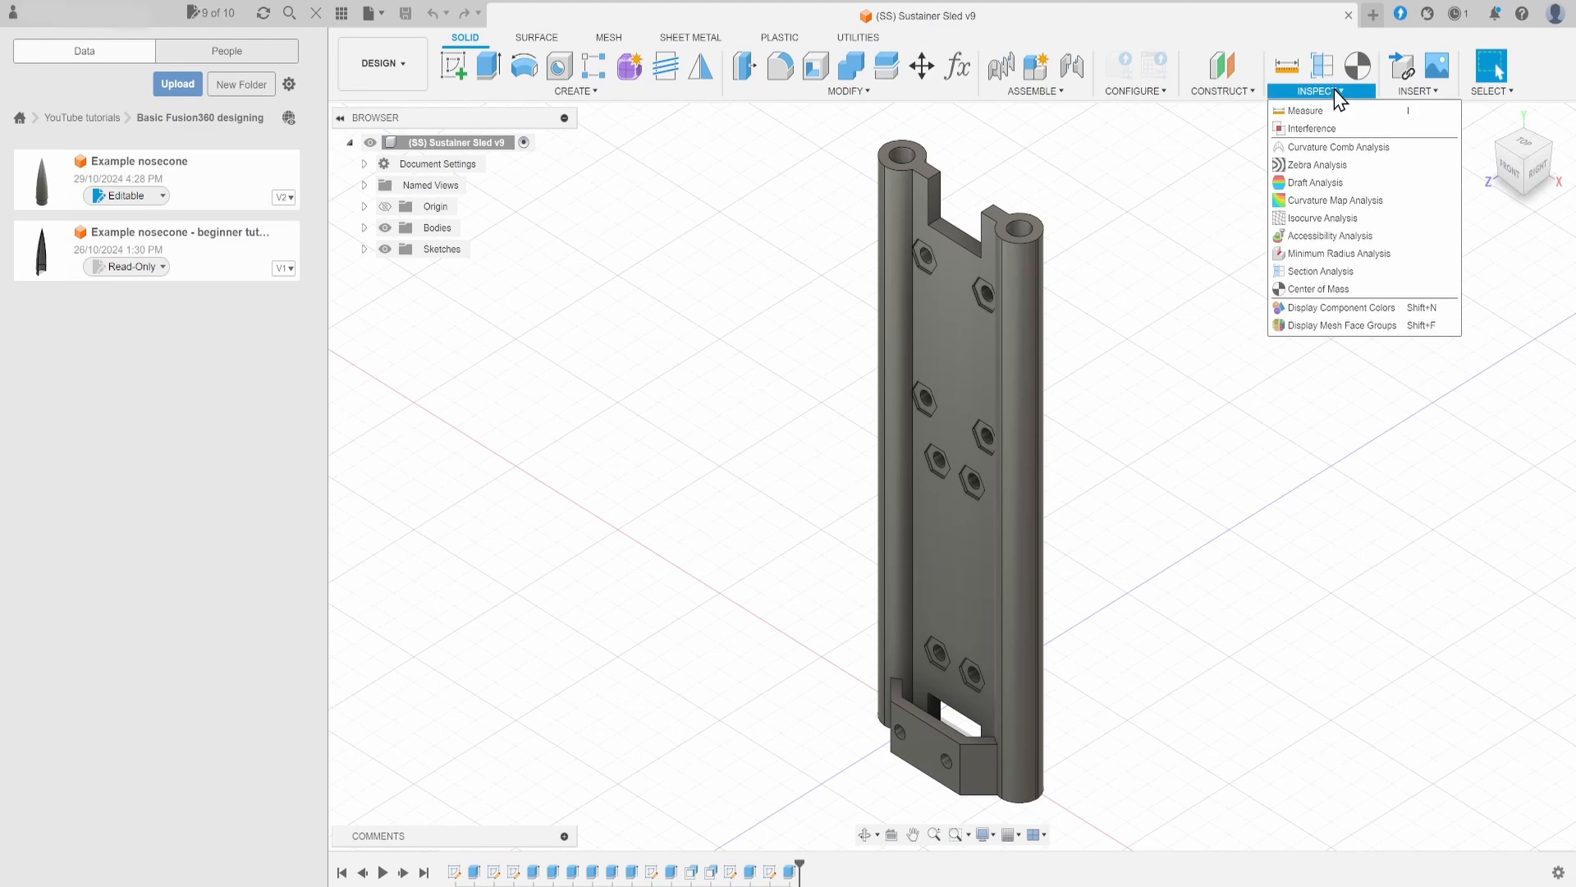
left_click(1333, 112)
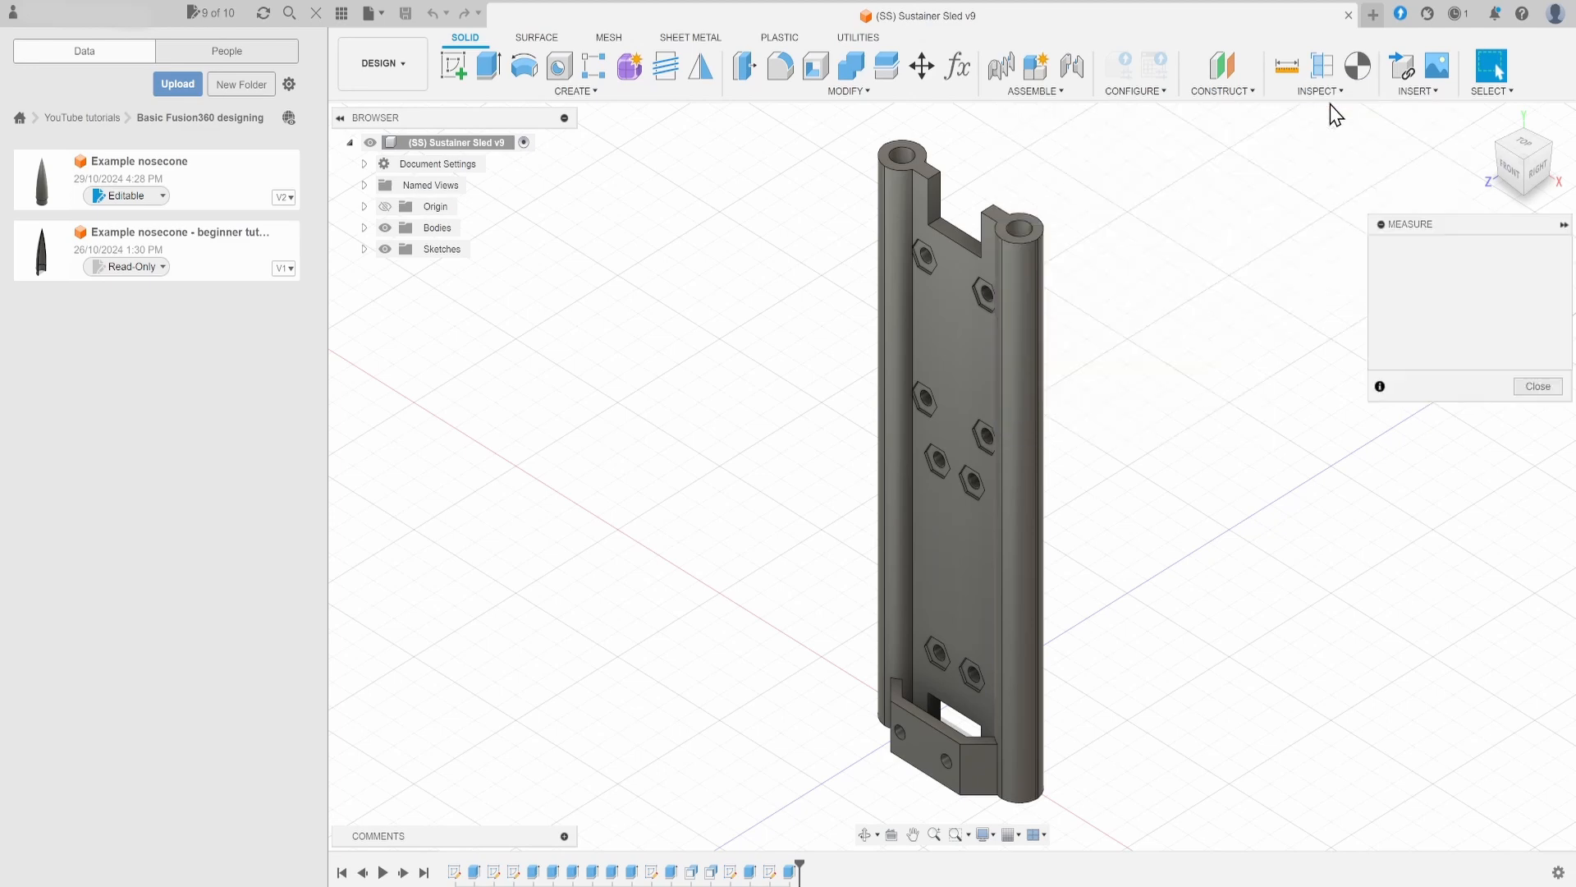
scroll(890, 704, "down", 2)
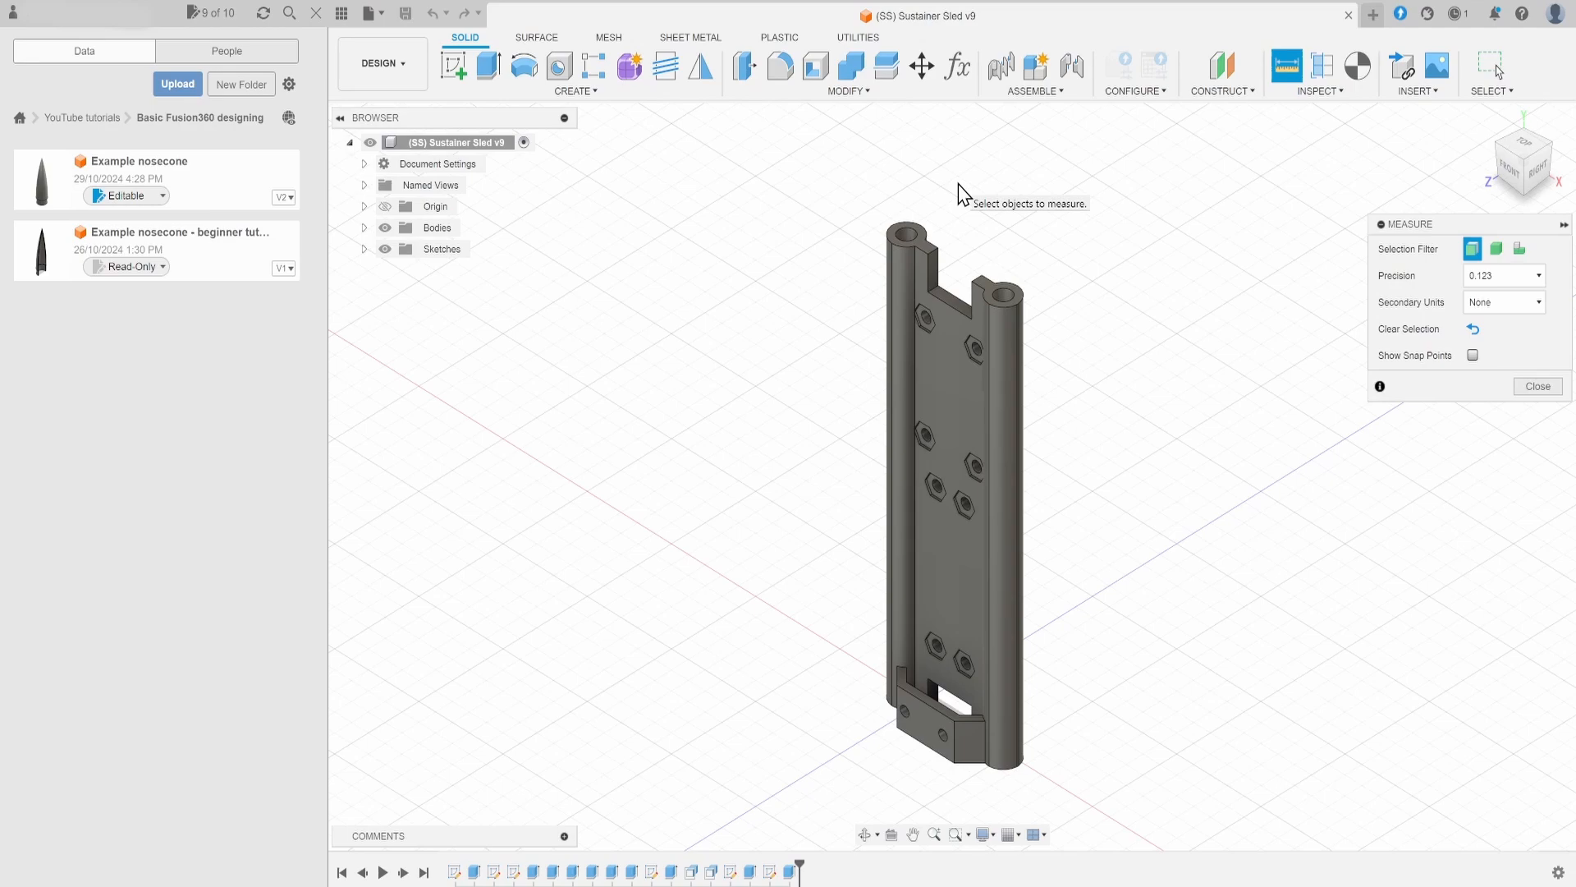
scroll(948, 246, "up", 6)
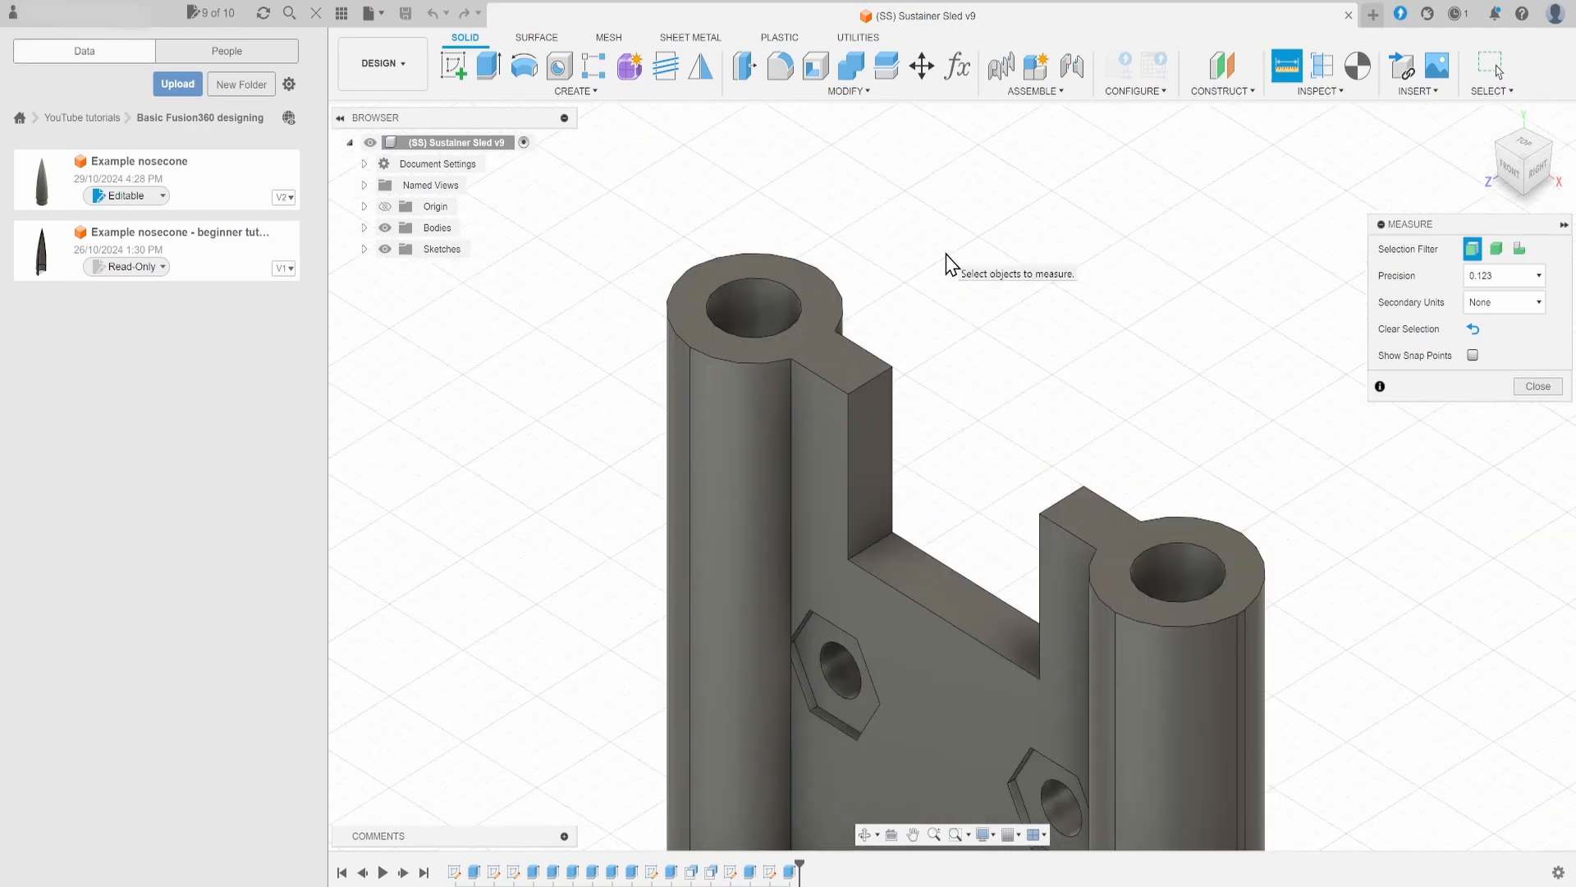
scroll(948, 264, "up", 1)
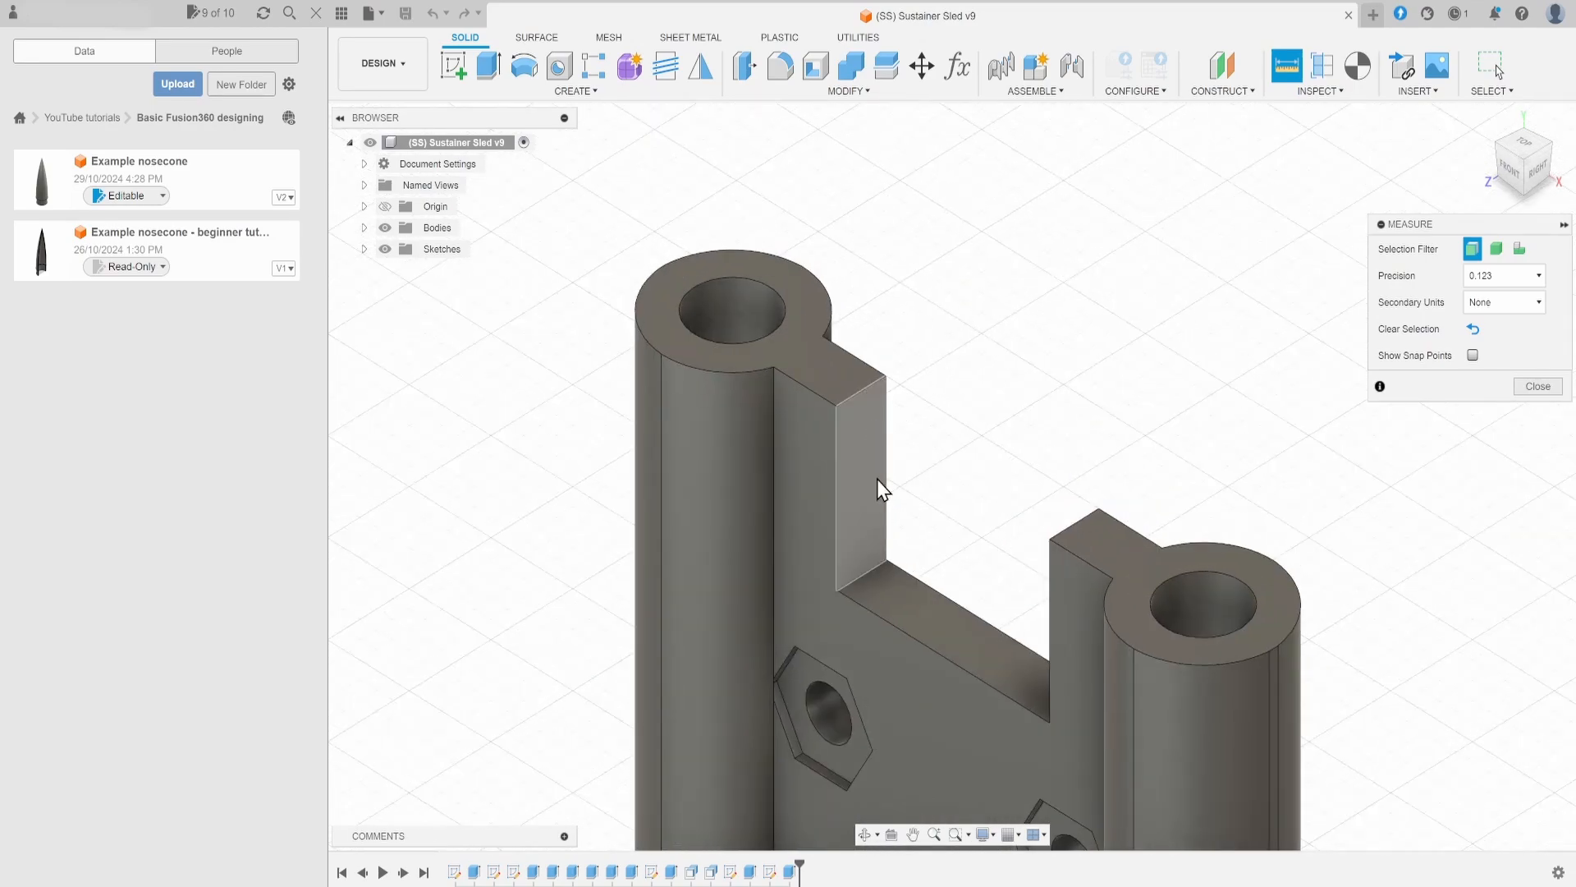
left_click(862, 577)
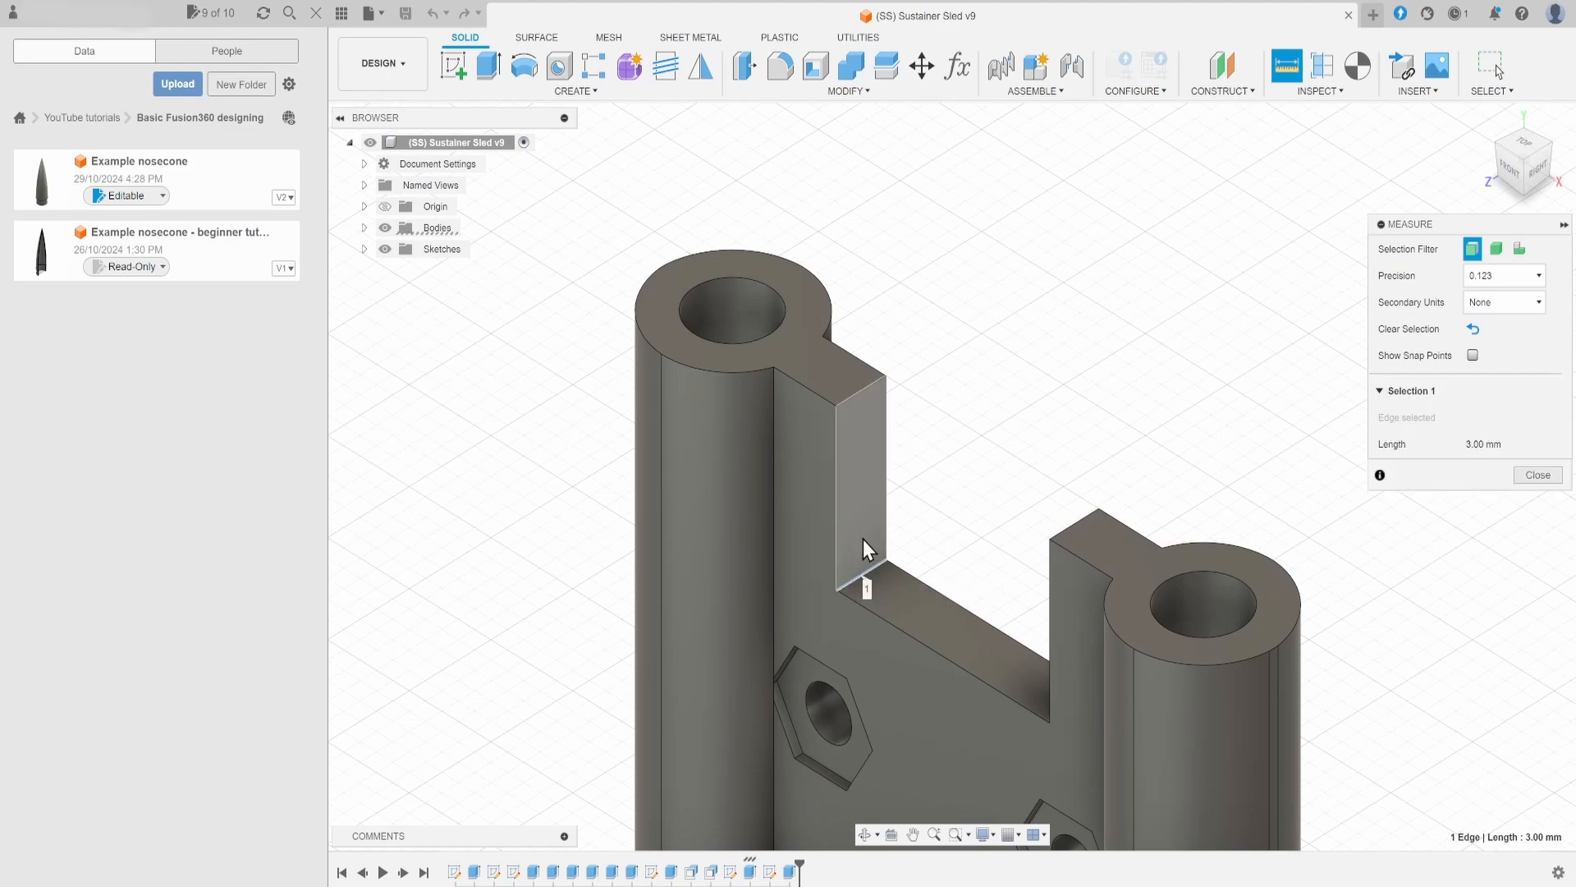
left_click(861, 389)
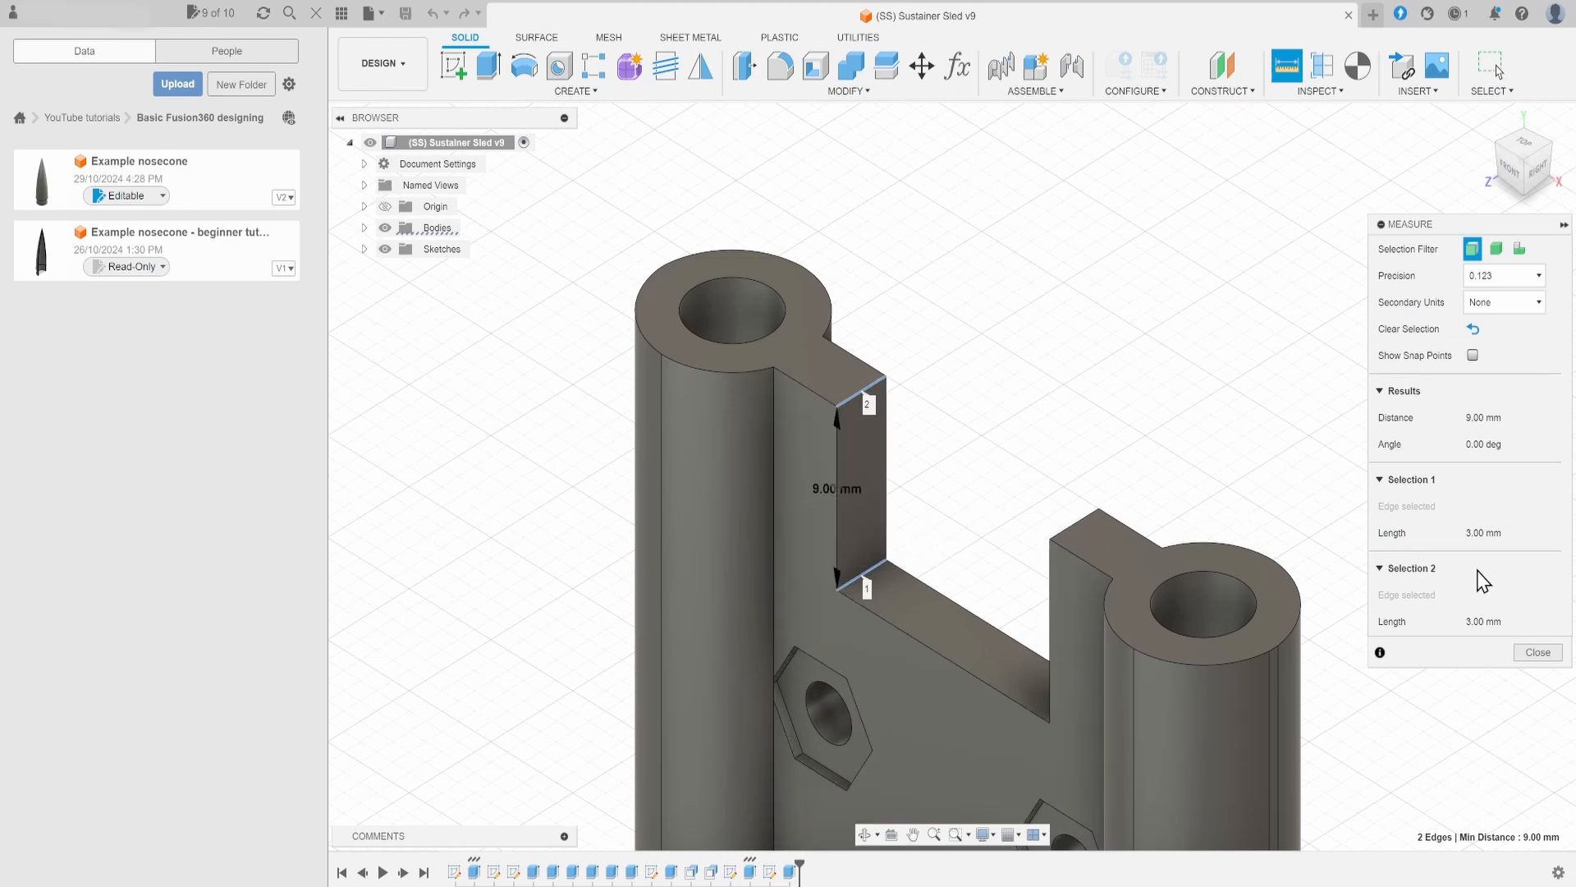
left_click(1538, 654)
- Measure the distance between the circular rims of the two rod holes at the sled's upper end
left_click(1286, 65)
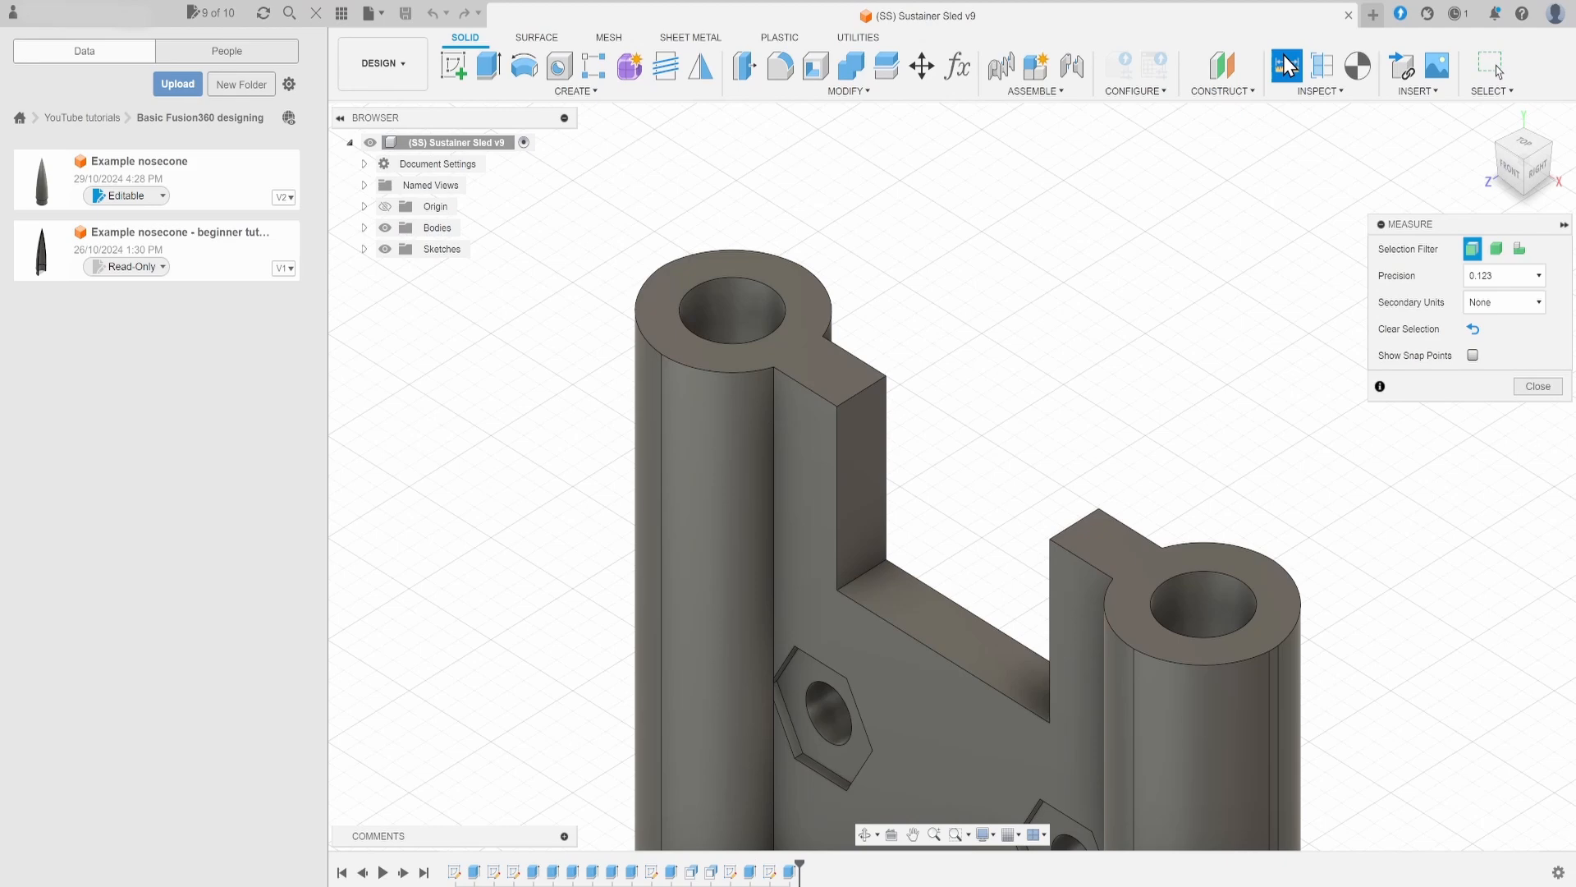
scroll(1184, 154, "down", 2)
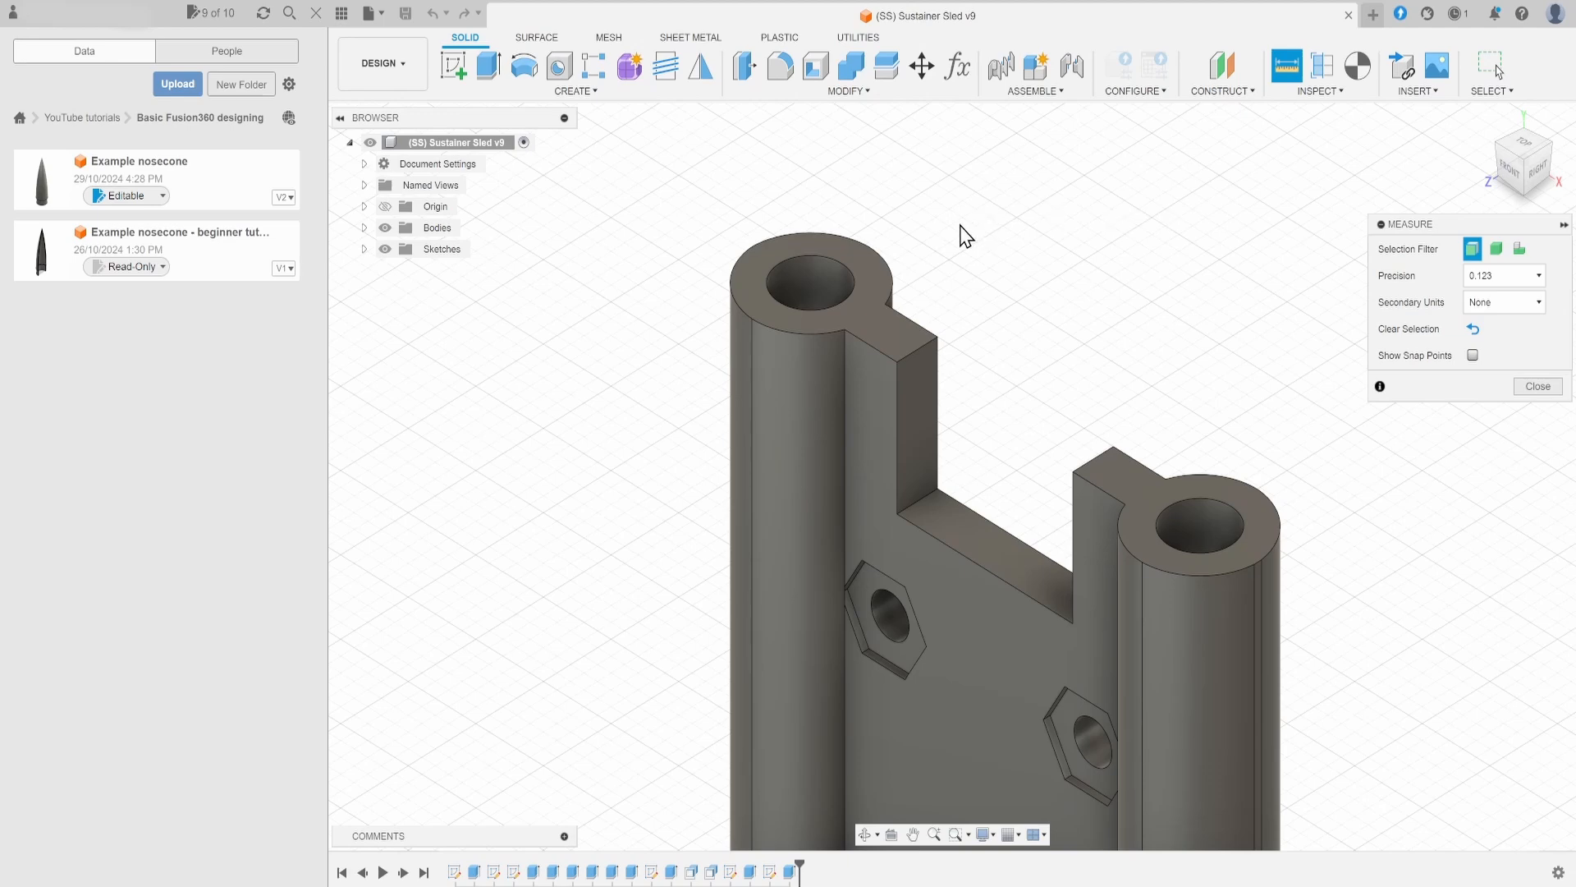
scroll(936, 241, "down", 1)
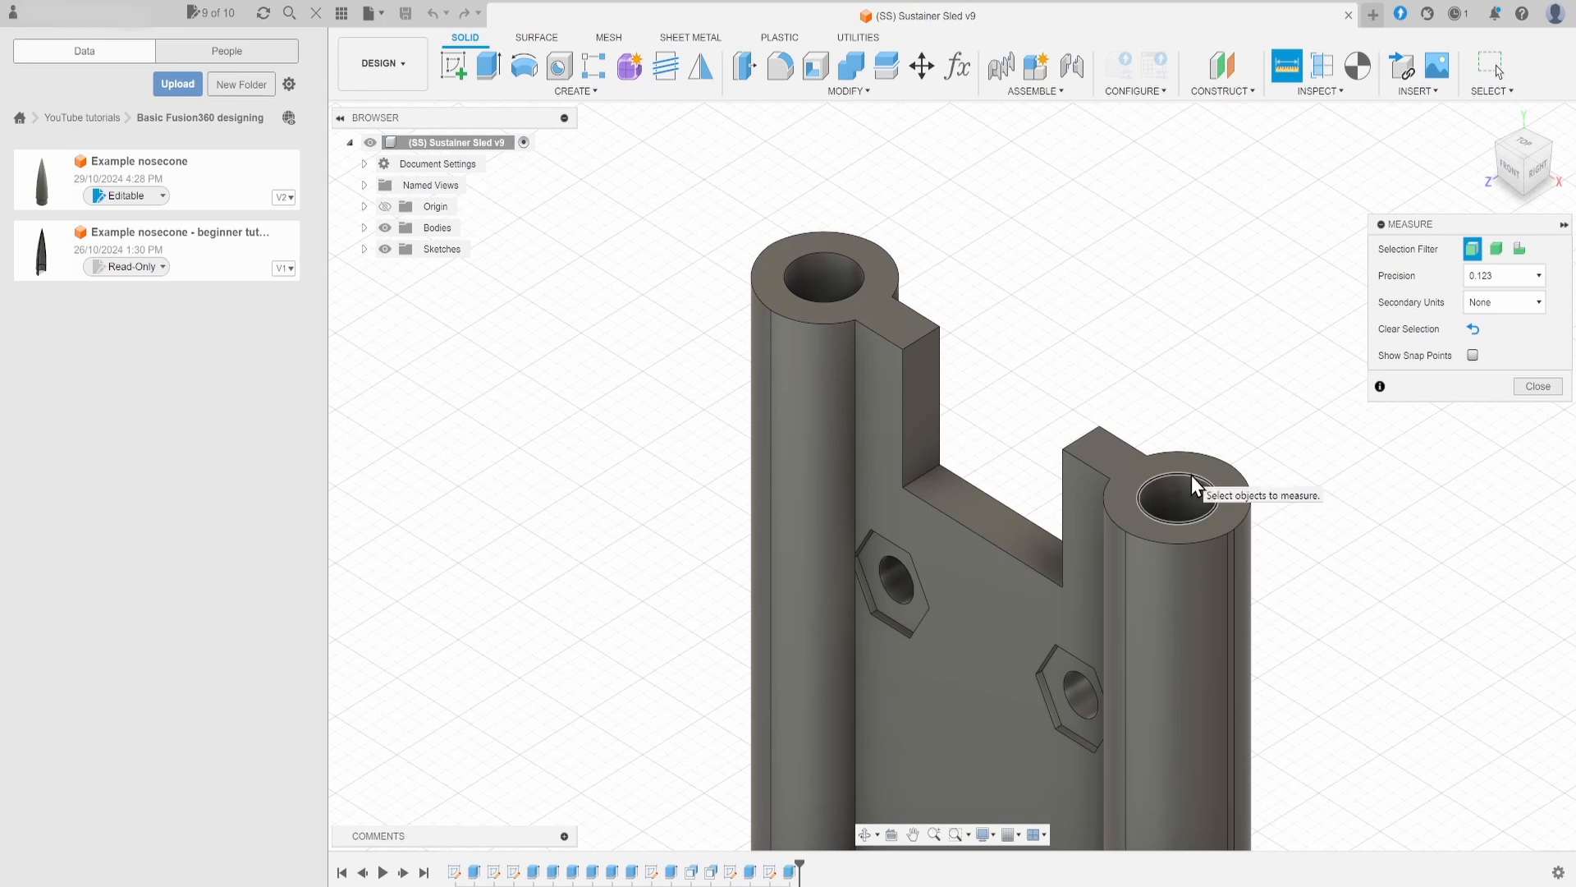
left_click(1191, 476)
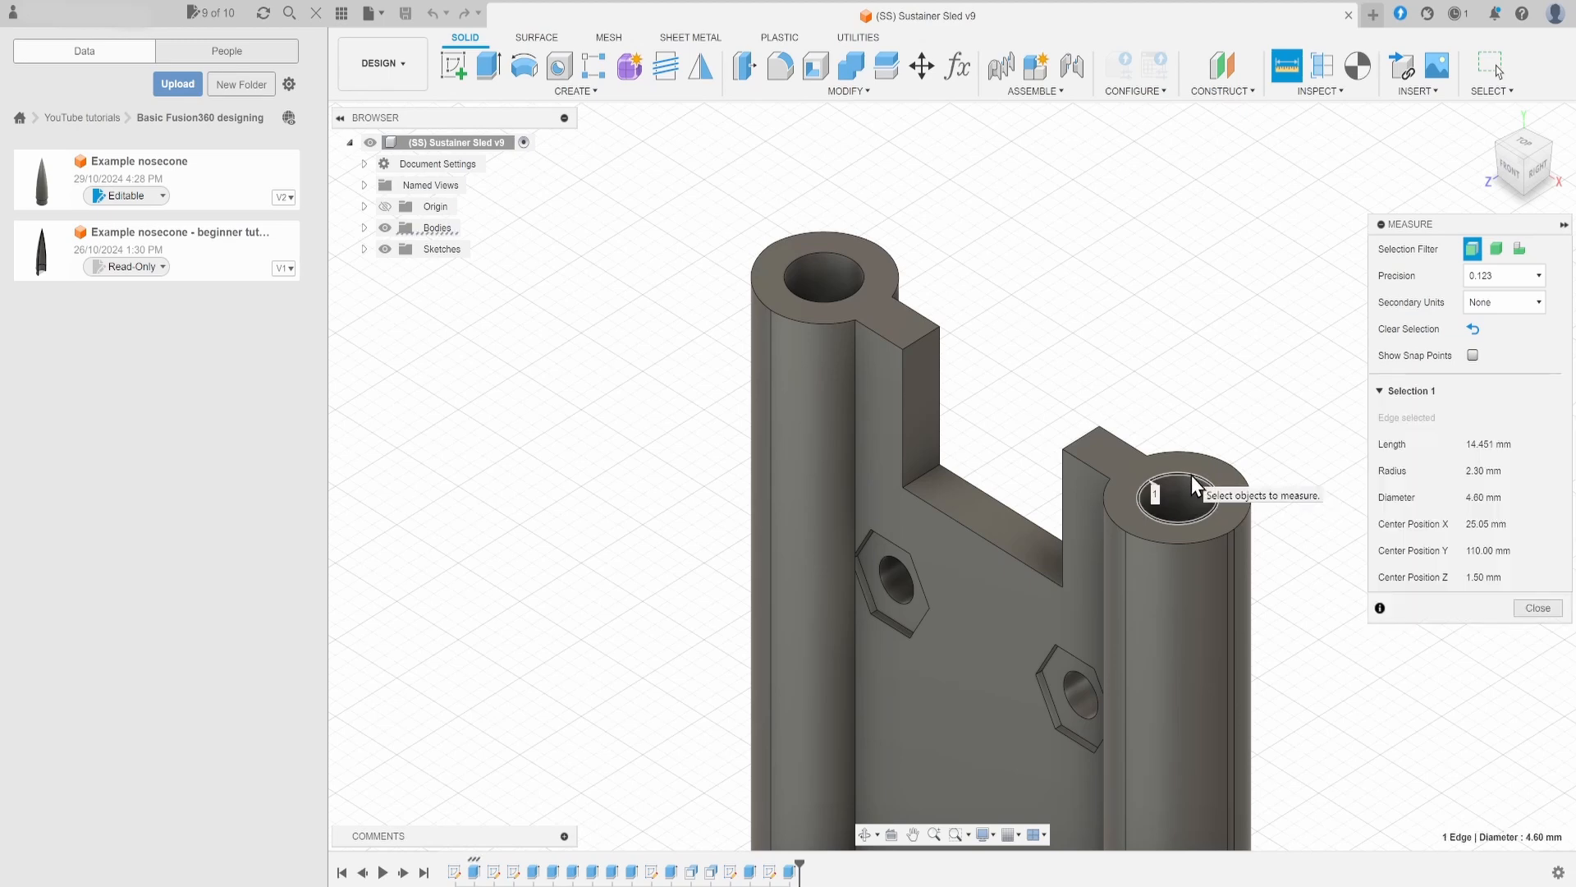
left_click(860, 265)
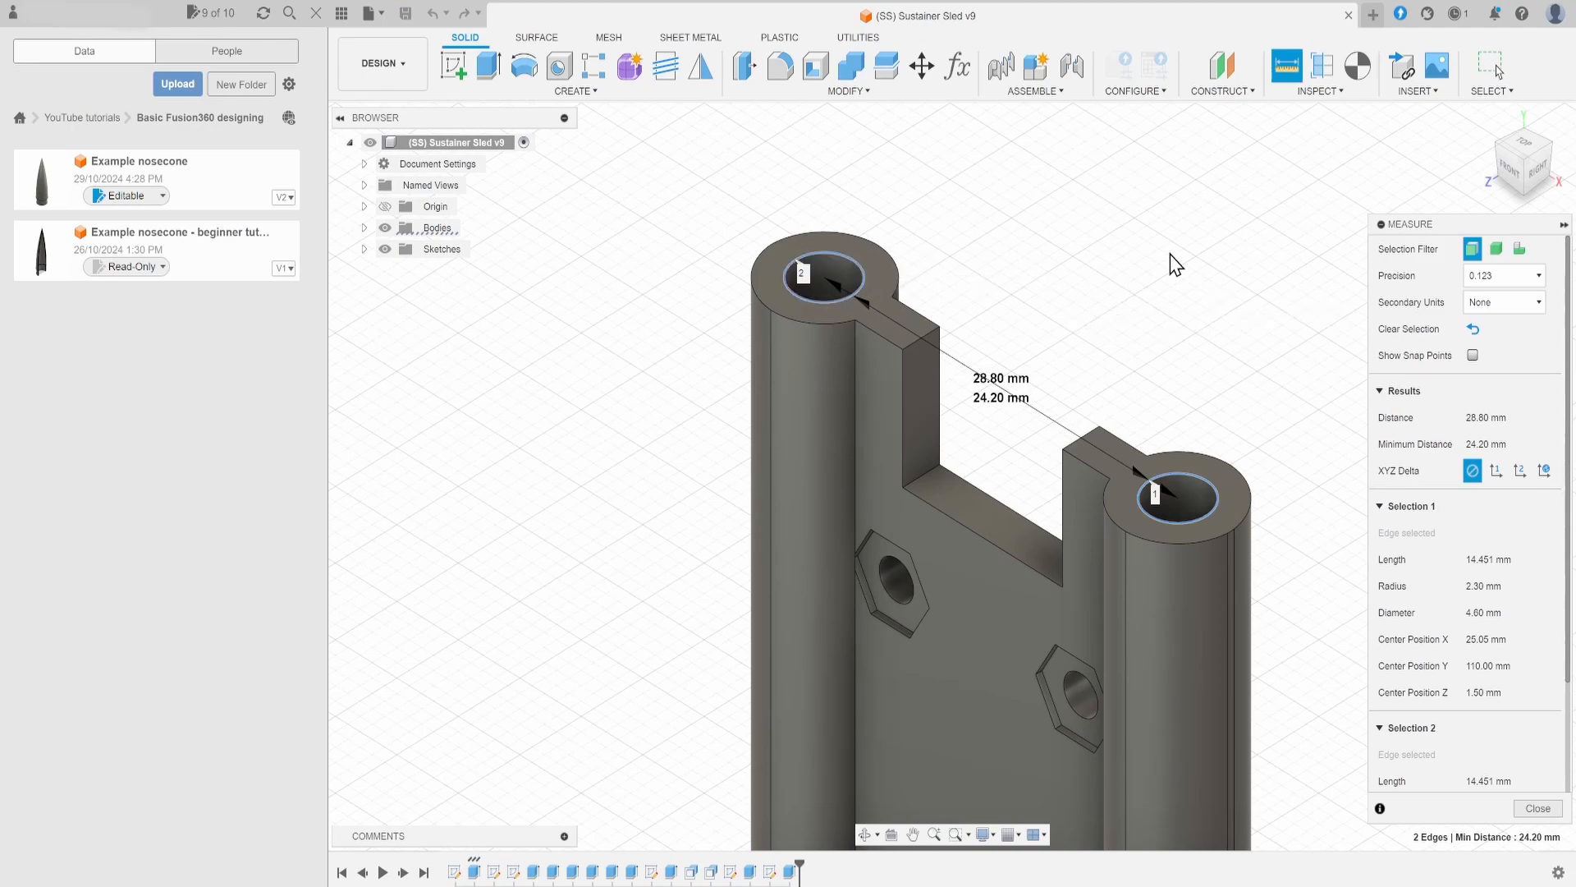
left_click(1510, 167)
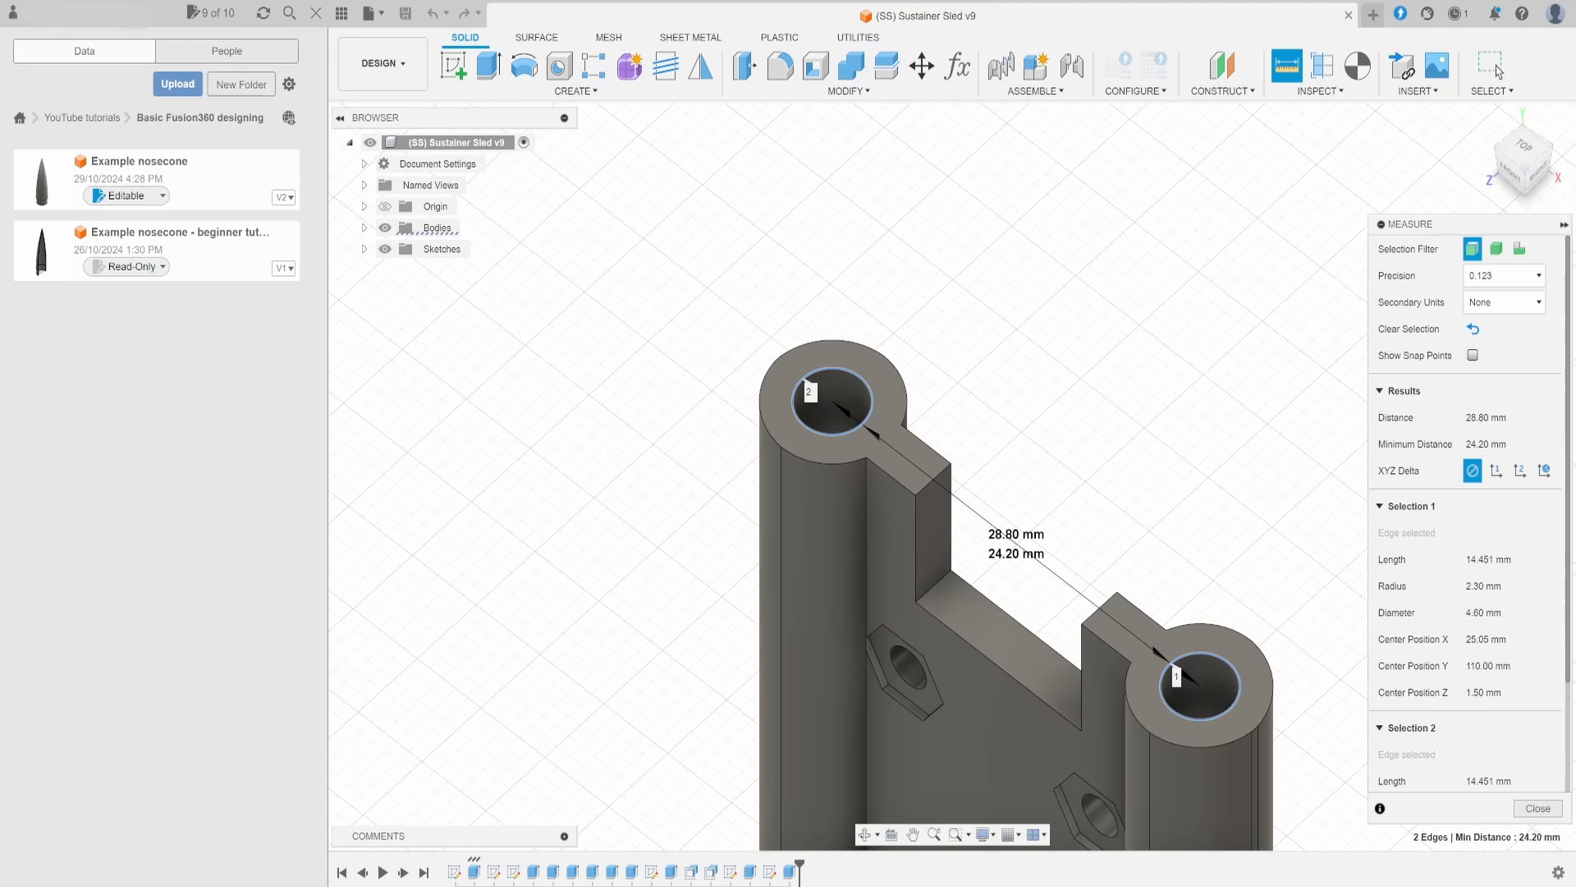
left_click(1496, 69)
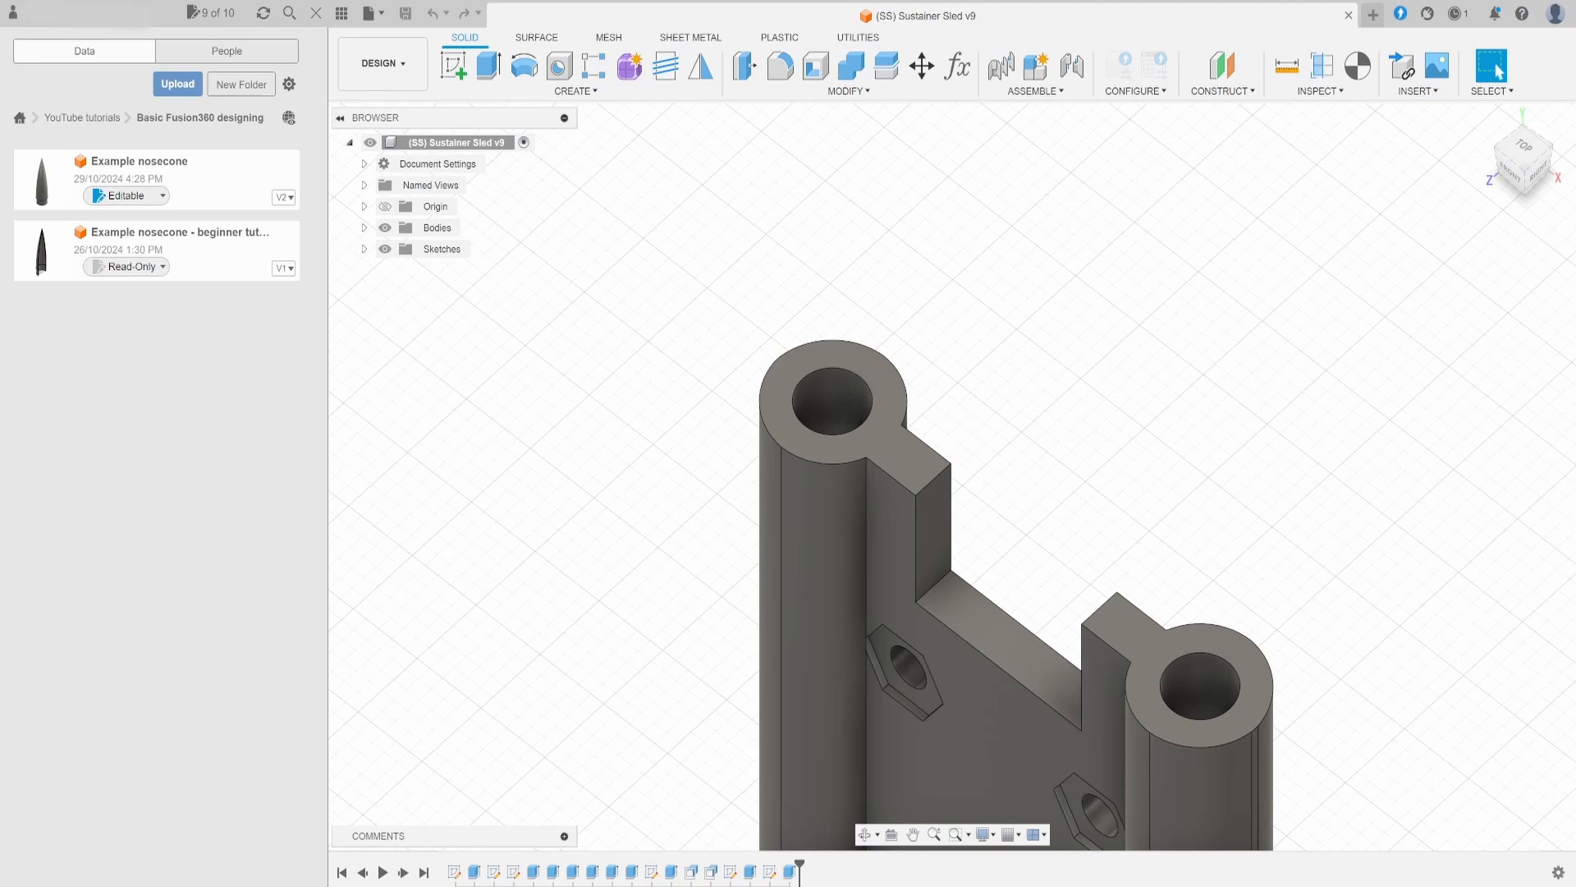
- Open the sled's first sketch in the design history for editing
scroll(999, 316, "down", 5)
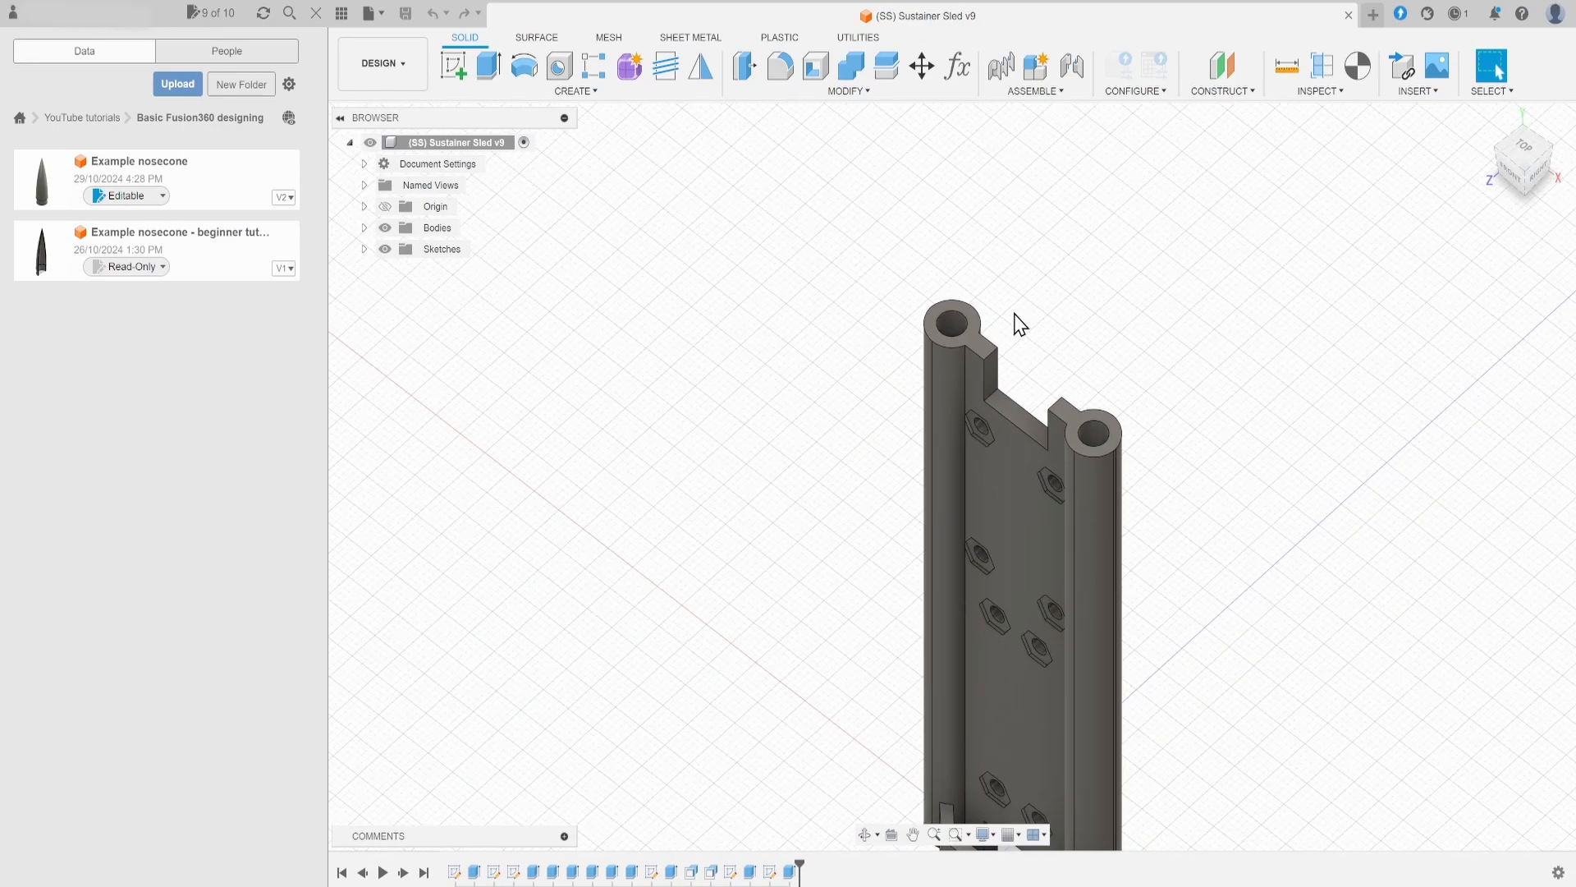
scroll(1021, 324, "down", 3)
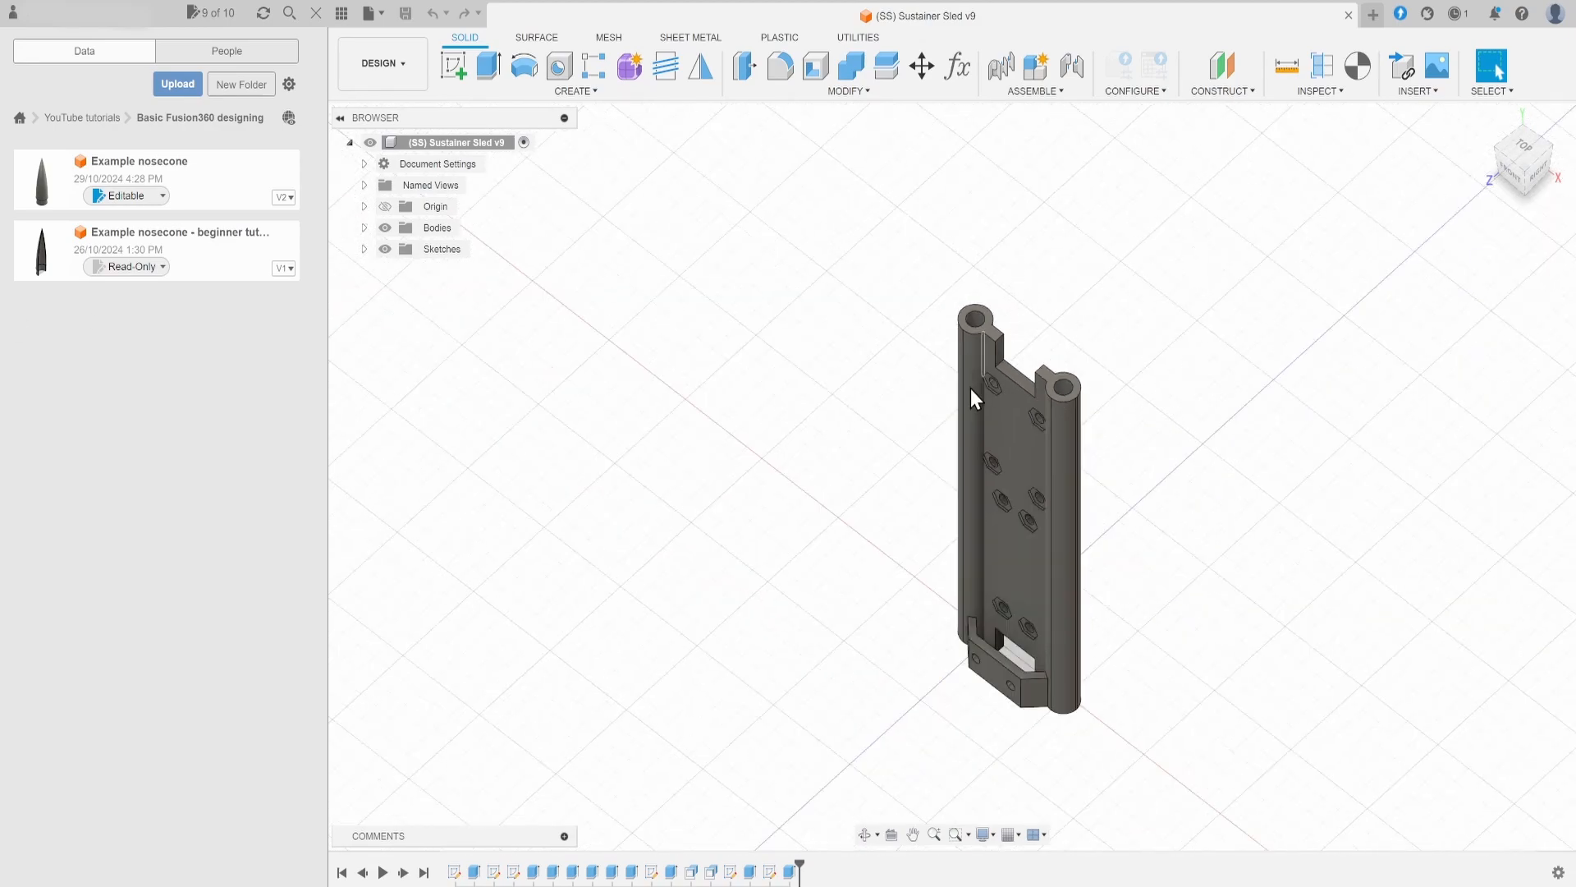
double_click(454, 873)
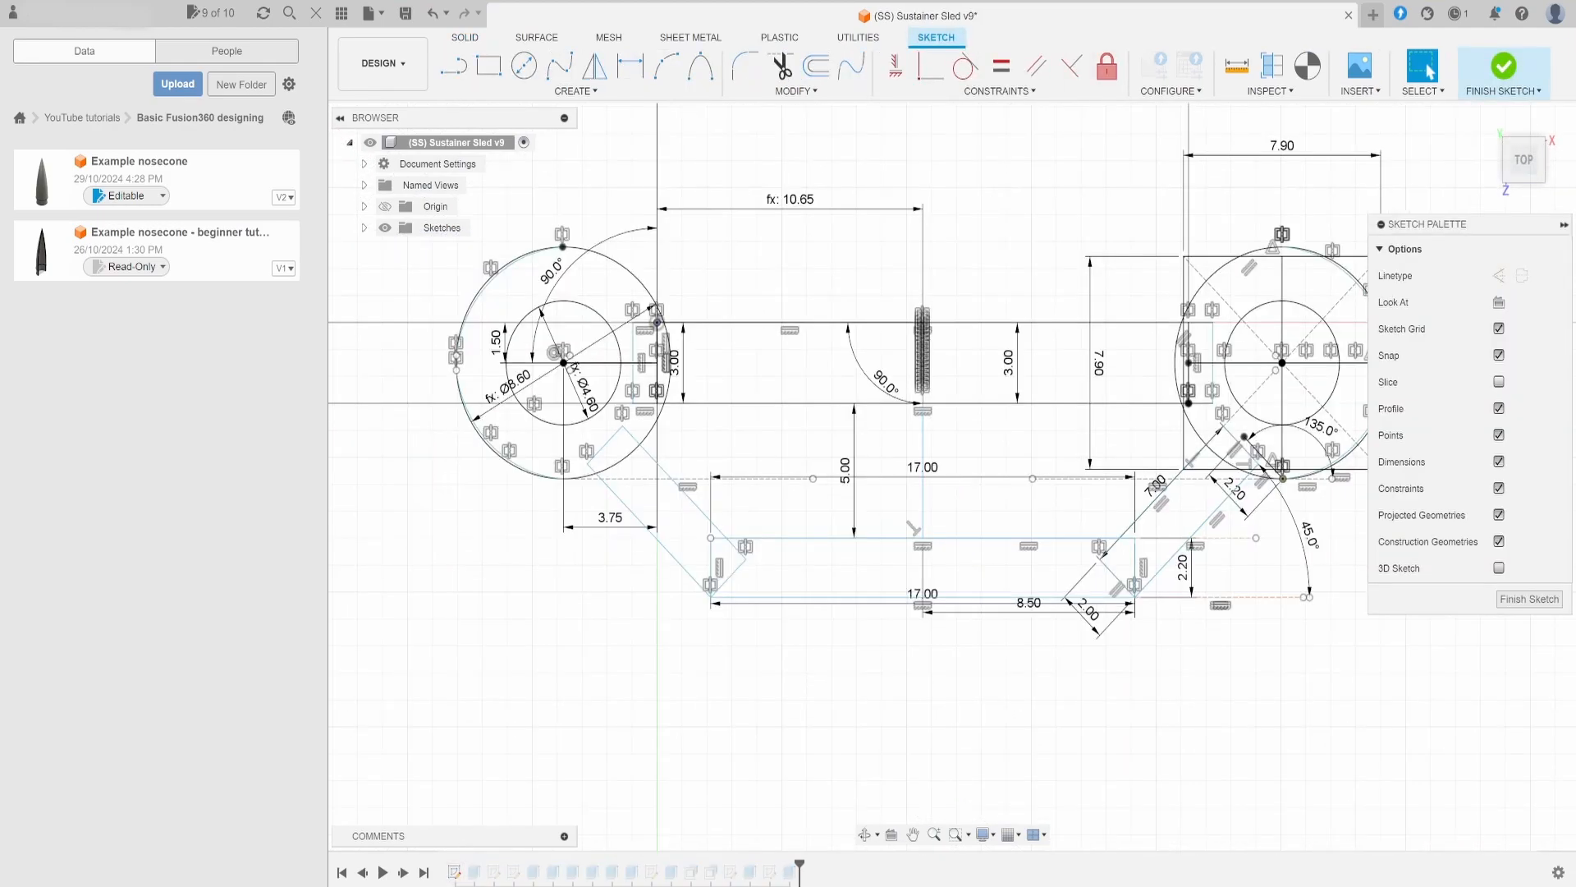
left_click(467, 67)
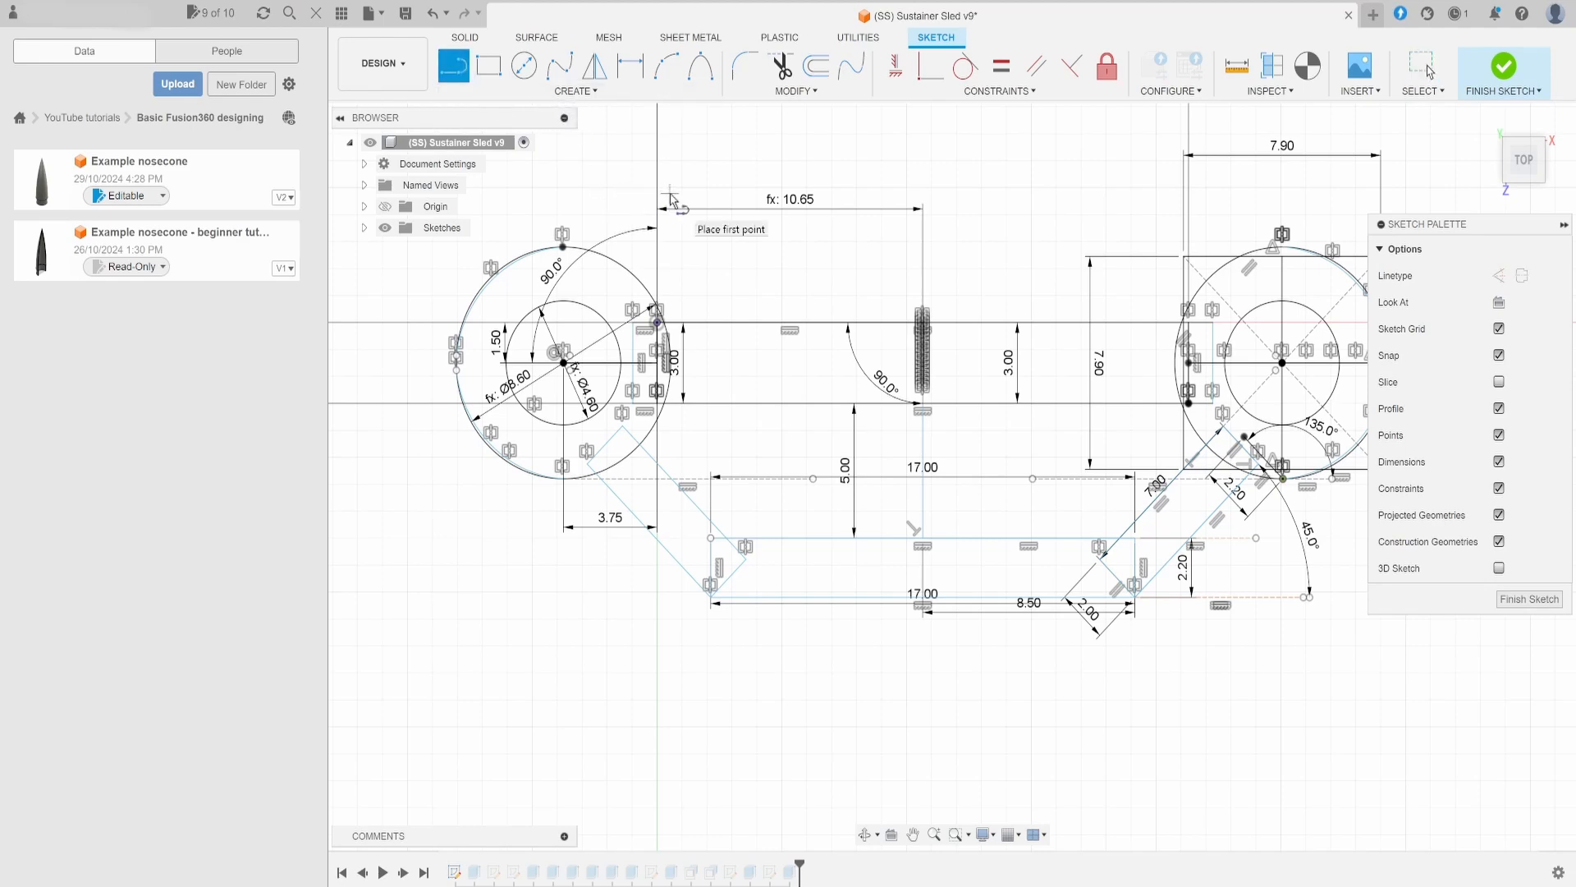
scroll(669, 310, "up", 4)
scroll(666, 349, "up", 2)
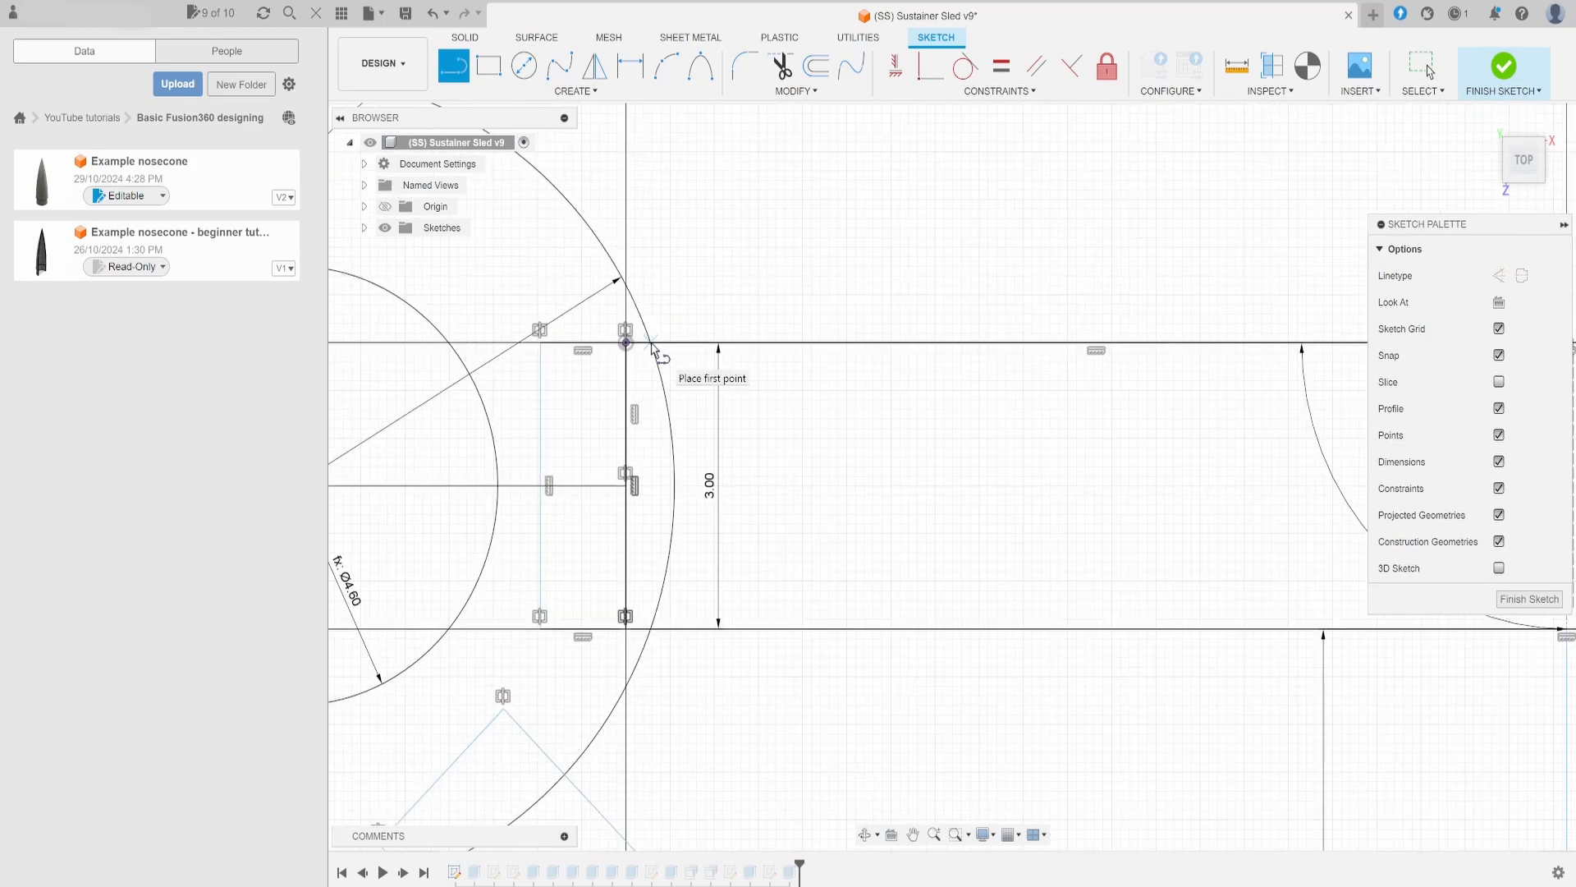
left_click(627, 342)
scroll(1026, 566, "down", 6)
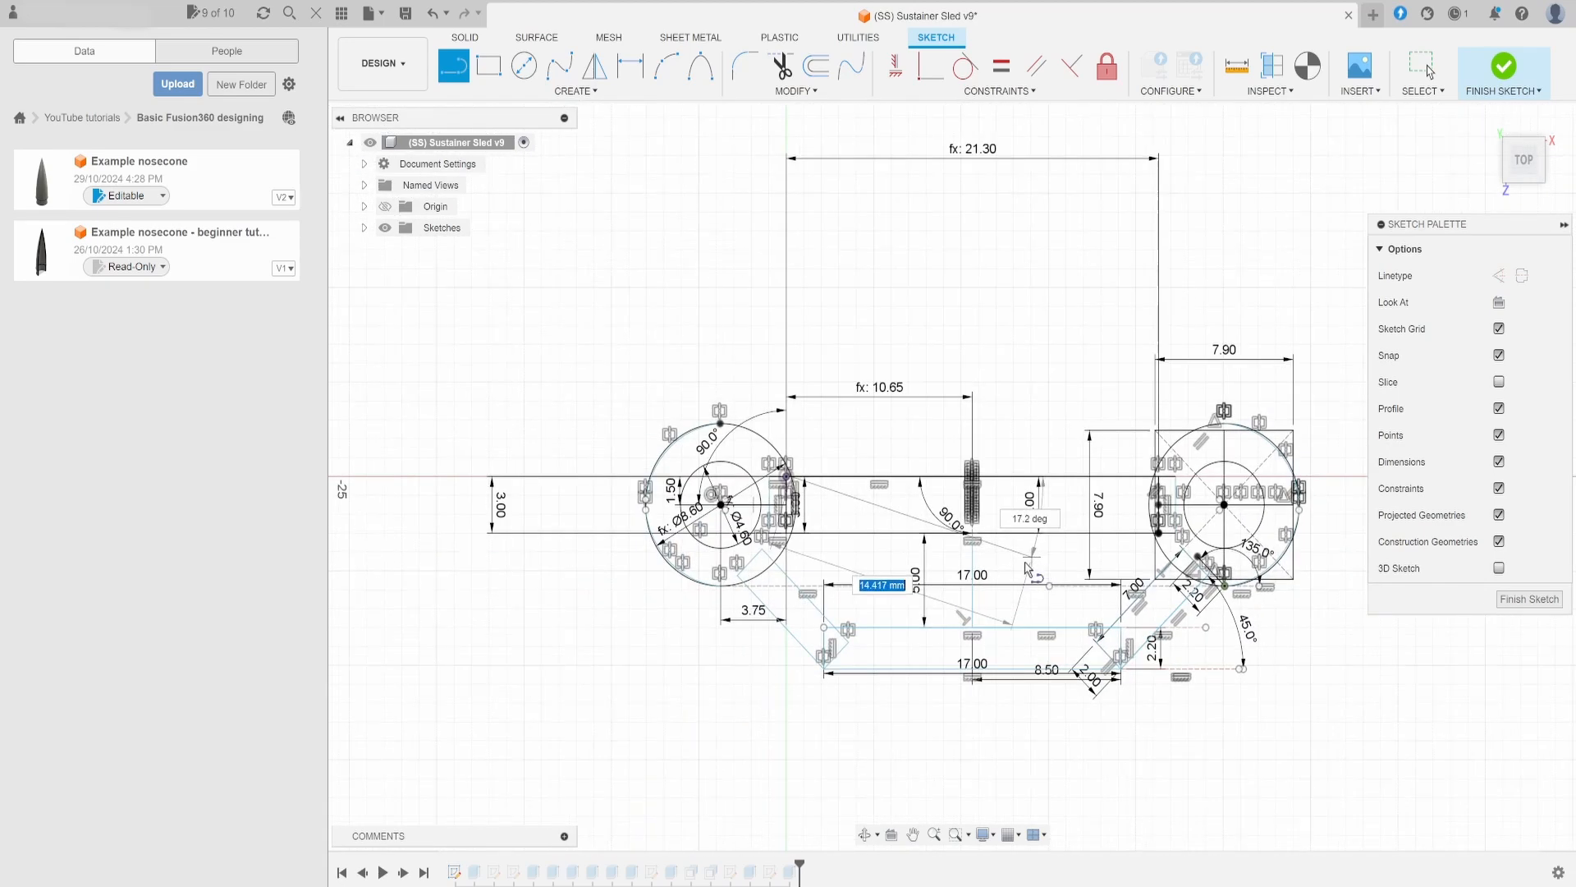
scroll(1223, 509, "up", 3)
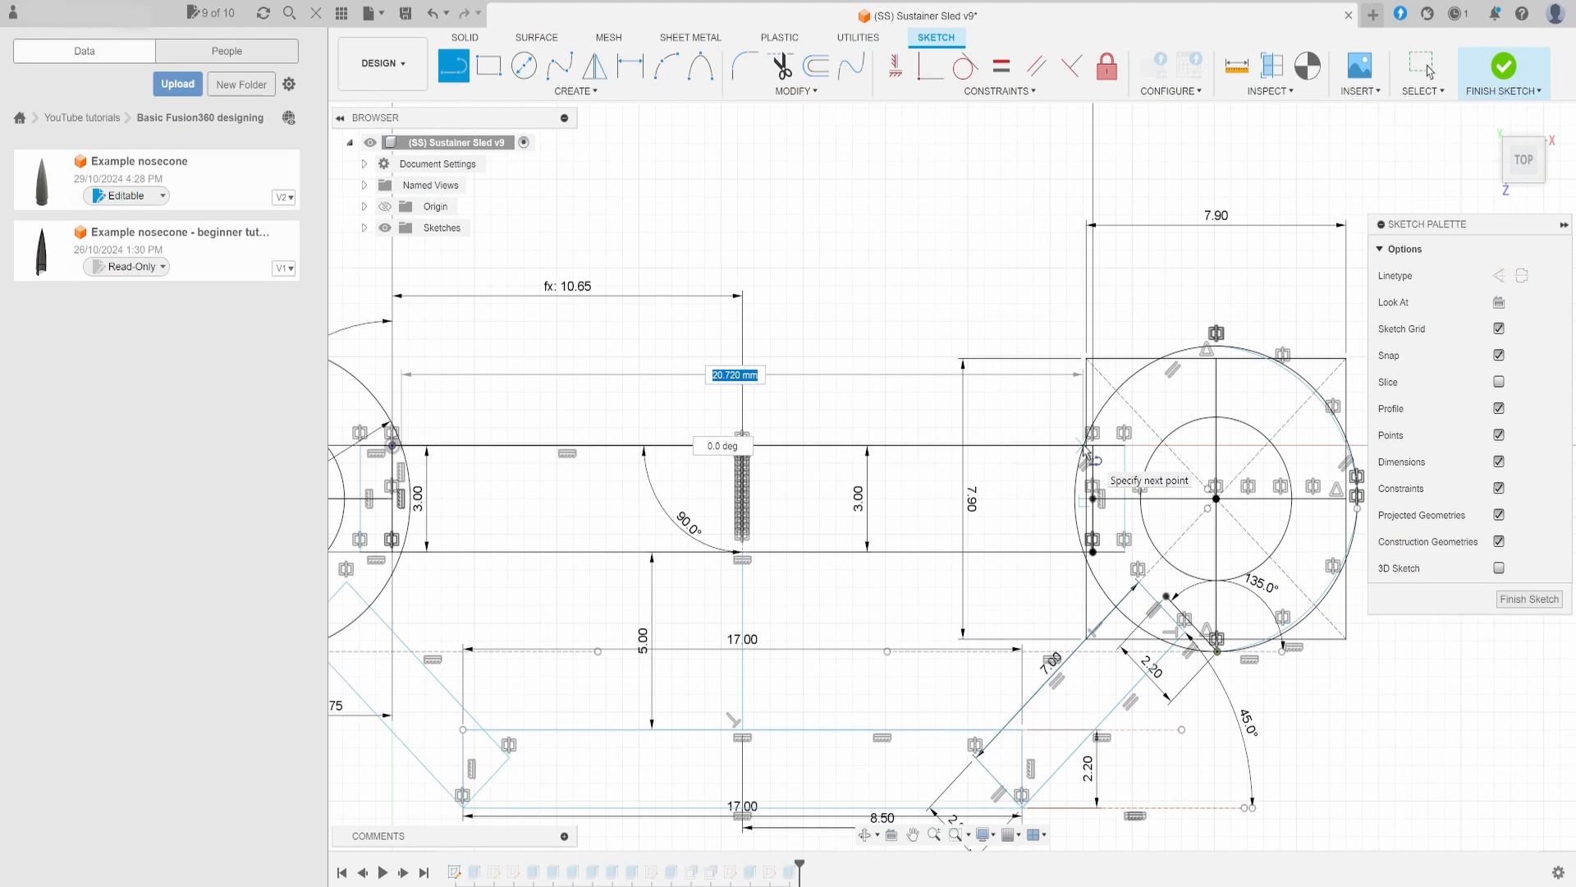
key("Escape")
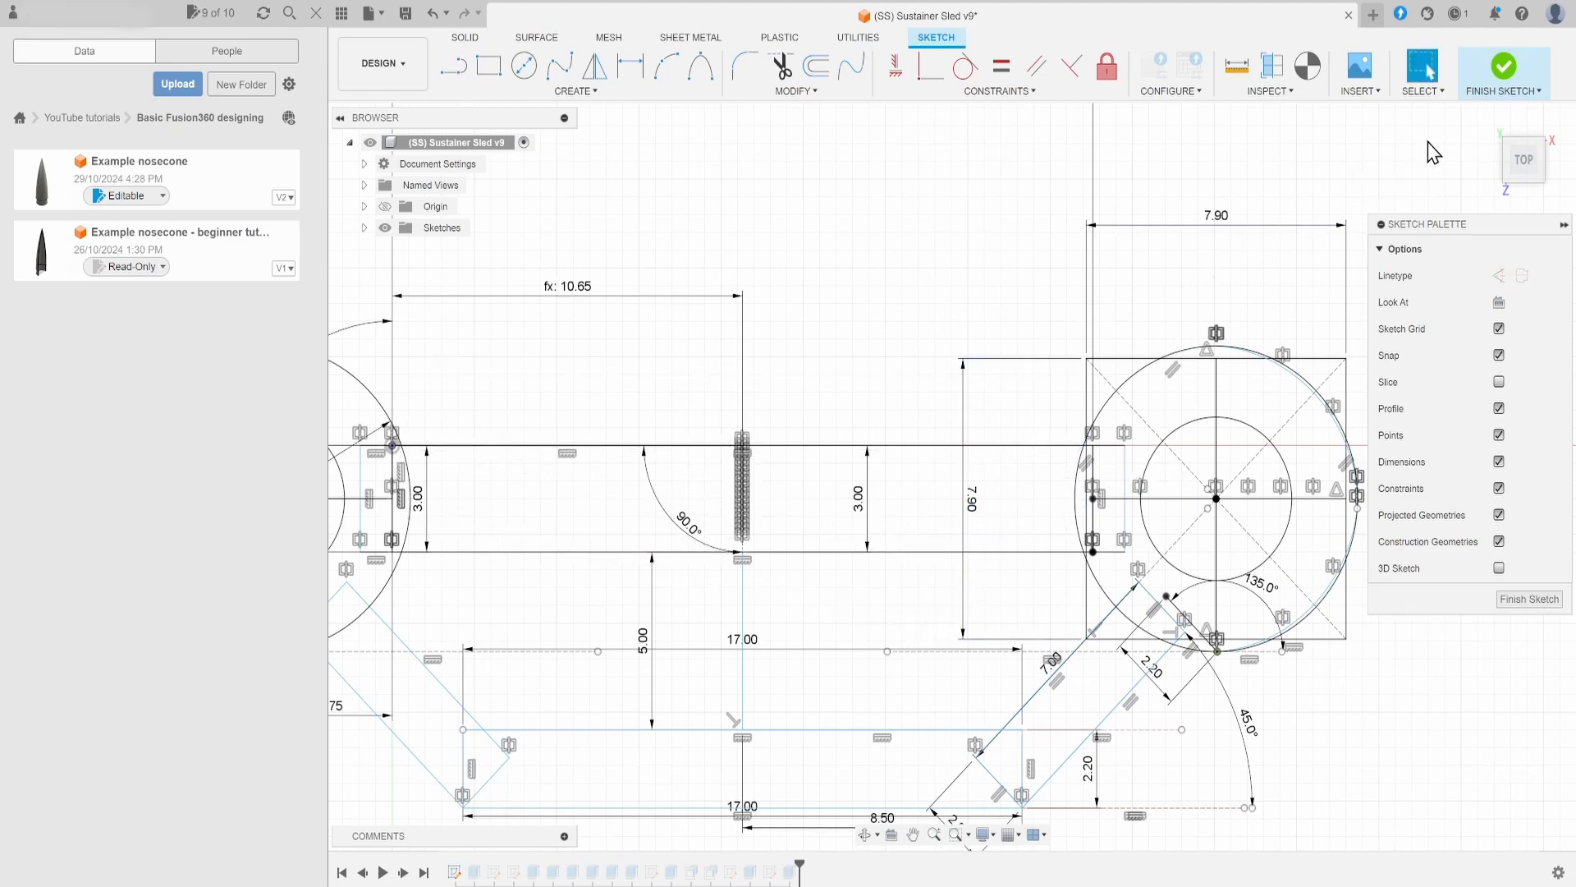
- Finish the sled sketch and open the base sketch of the box in the untitled design for editing
left_click(1504, 66)
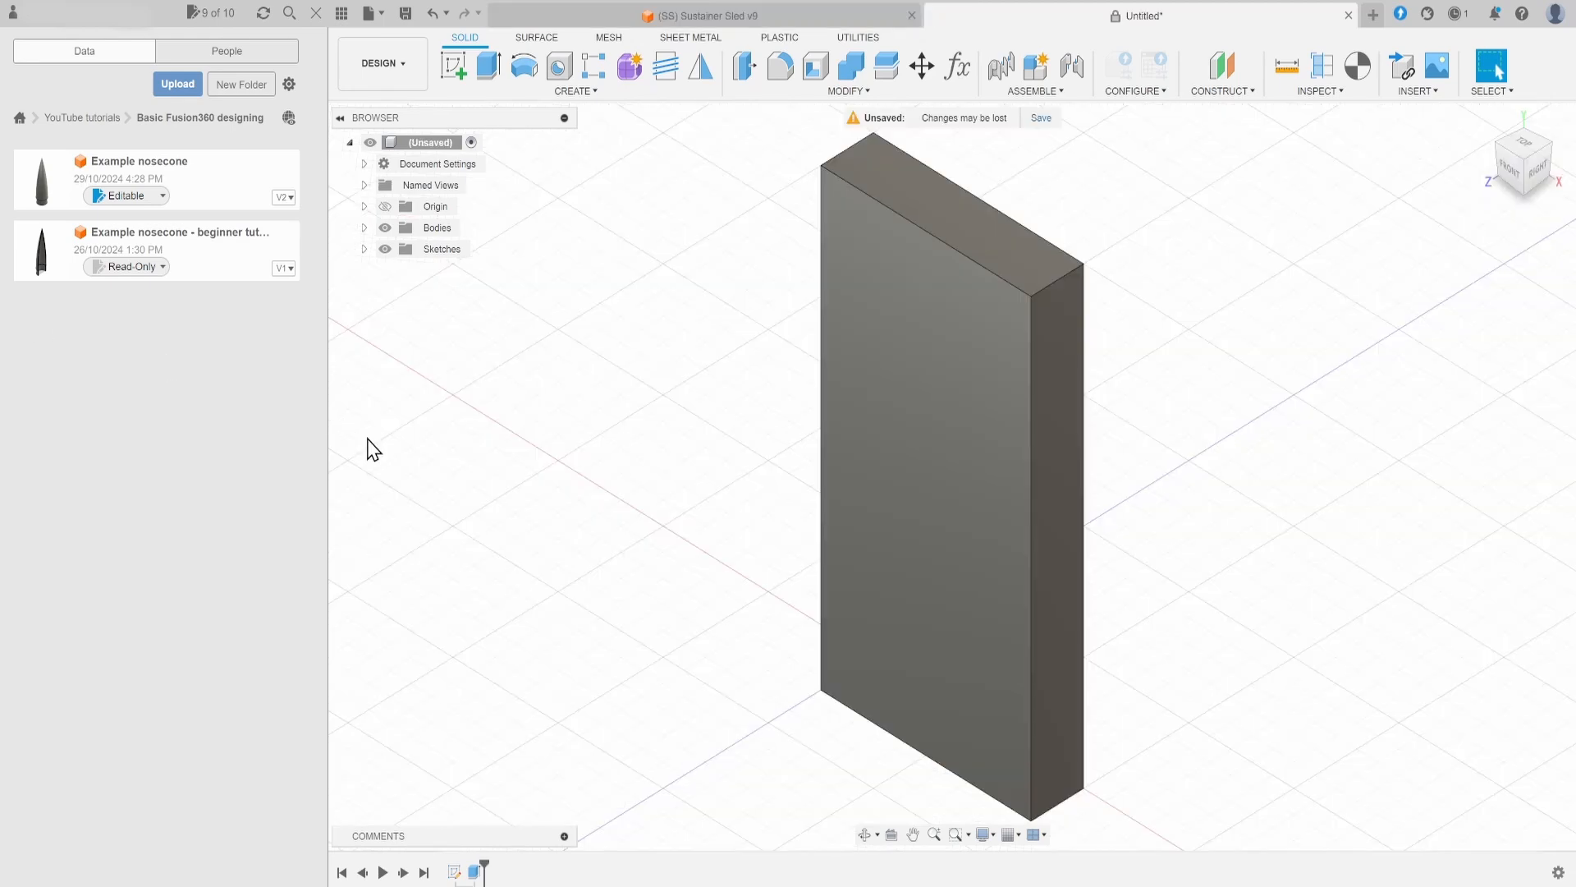
double_click(456, 873)
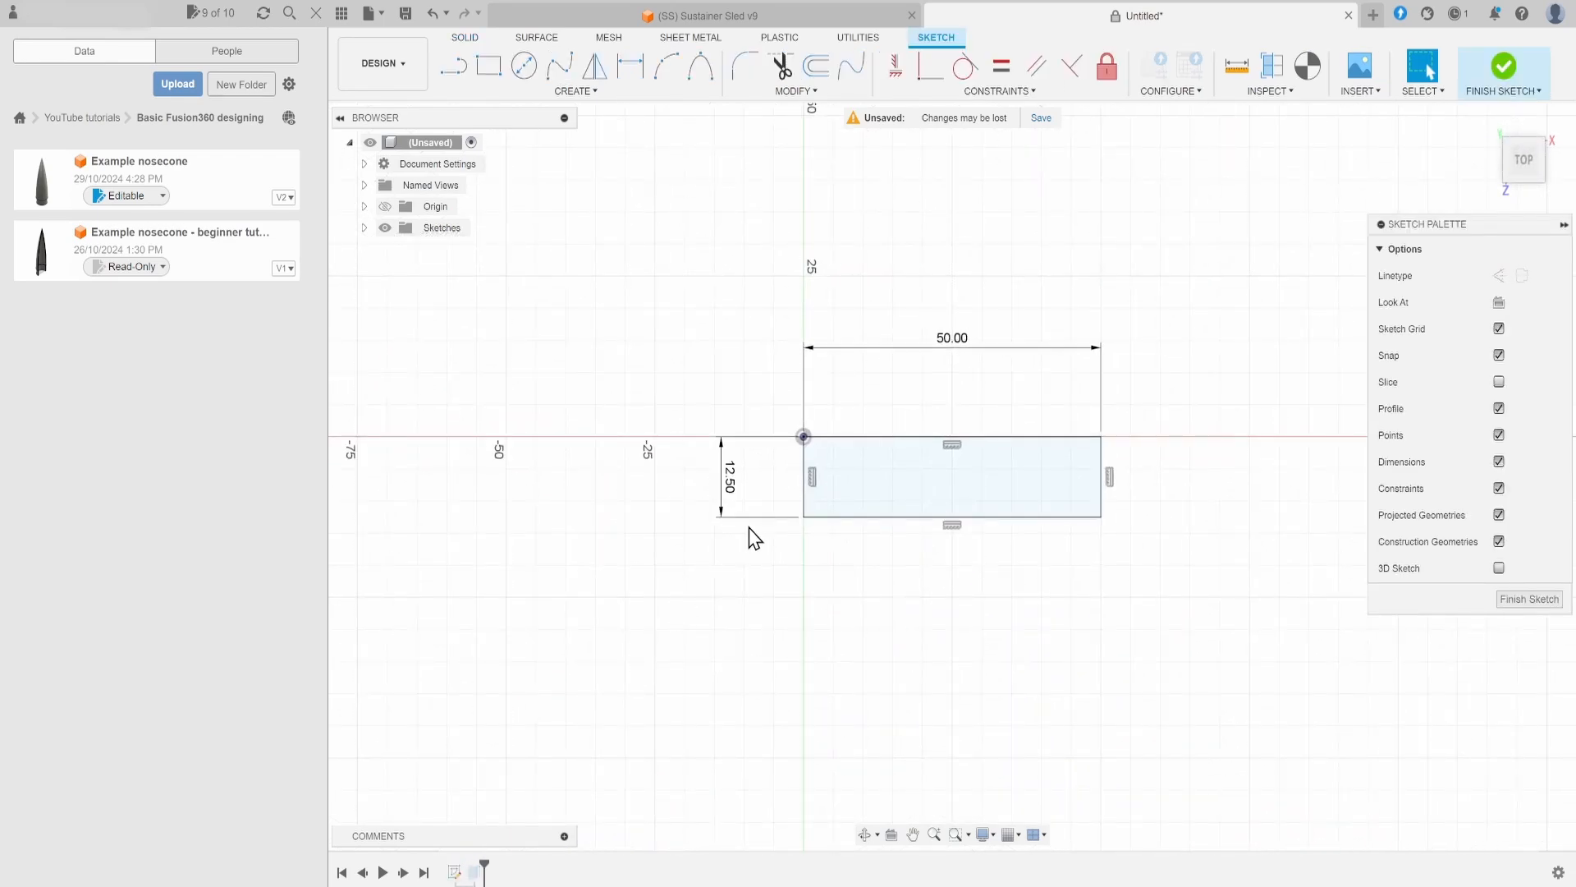
- Try to draw a vertical line of length 12.5/2 mm from the origin along the rectangle's short edge
left_click(458, 74)
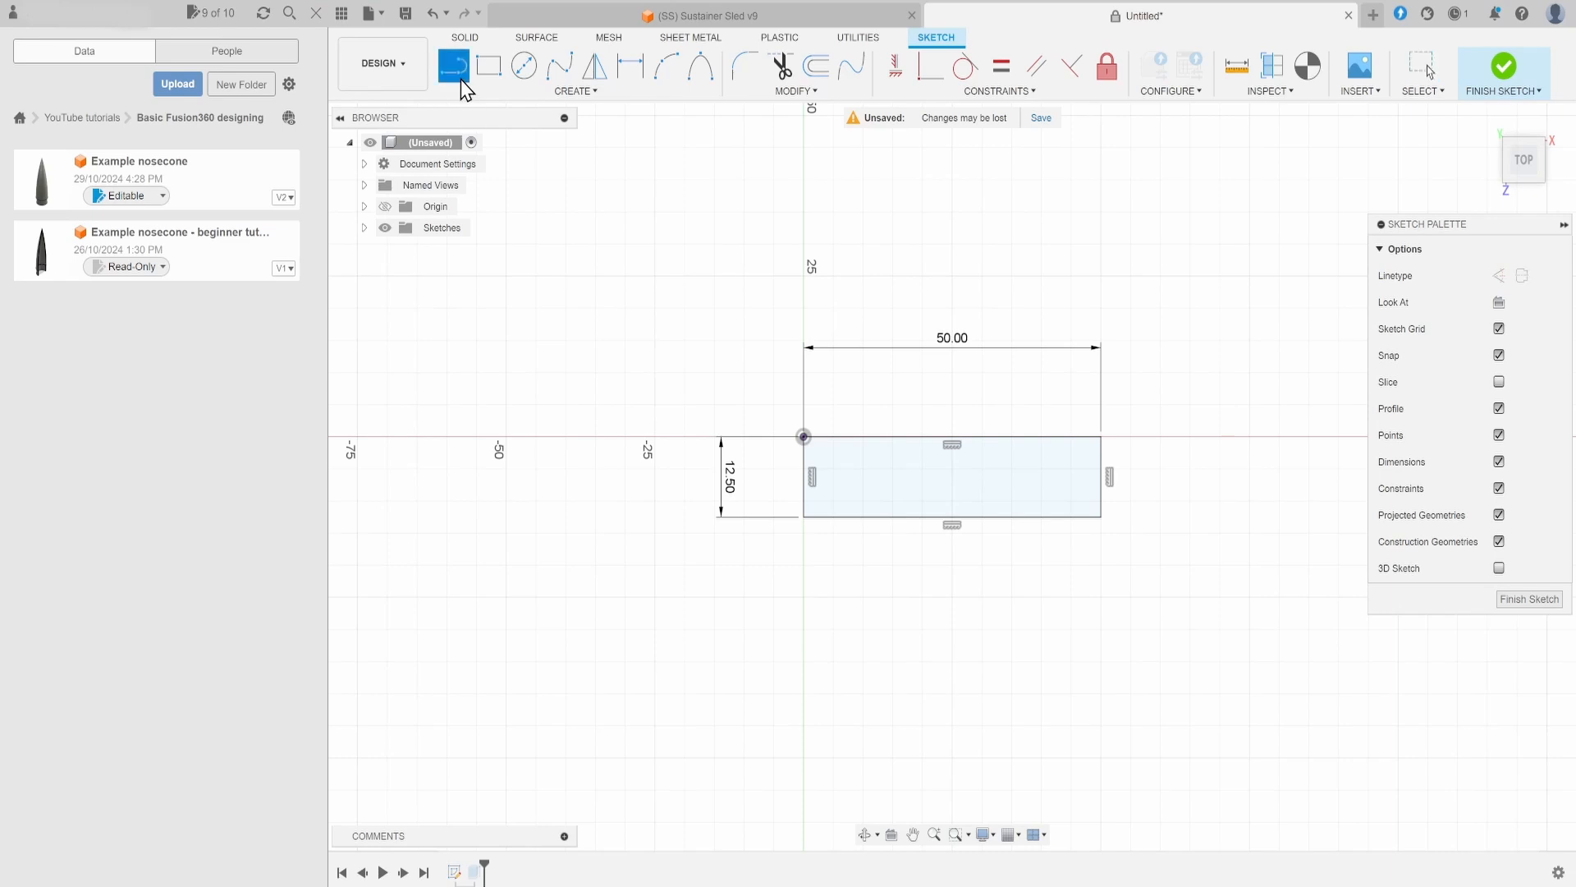
left_click(804, 437)
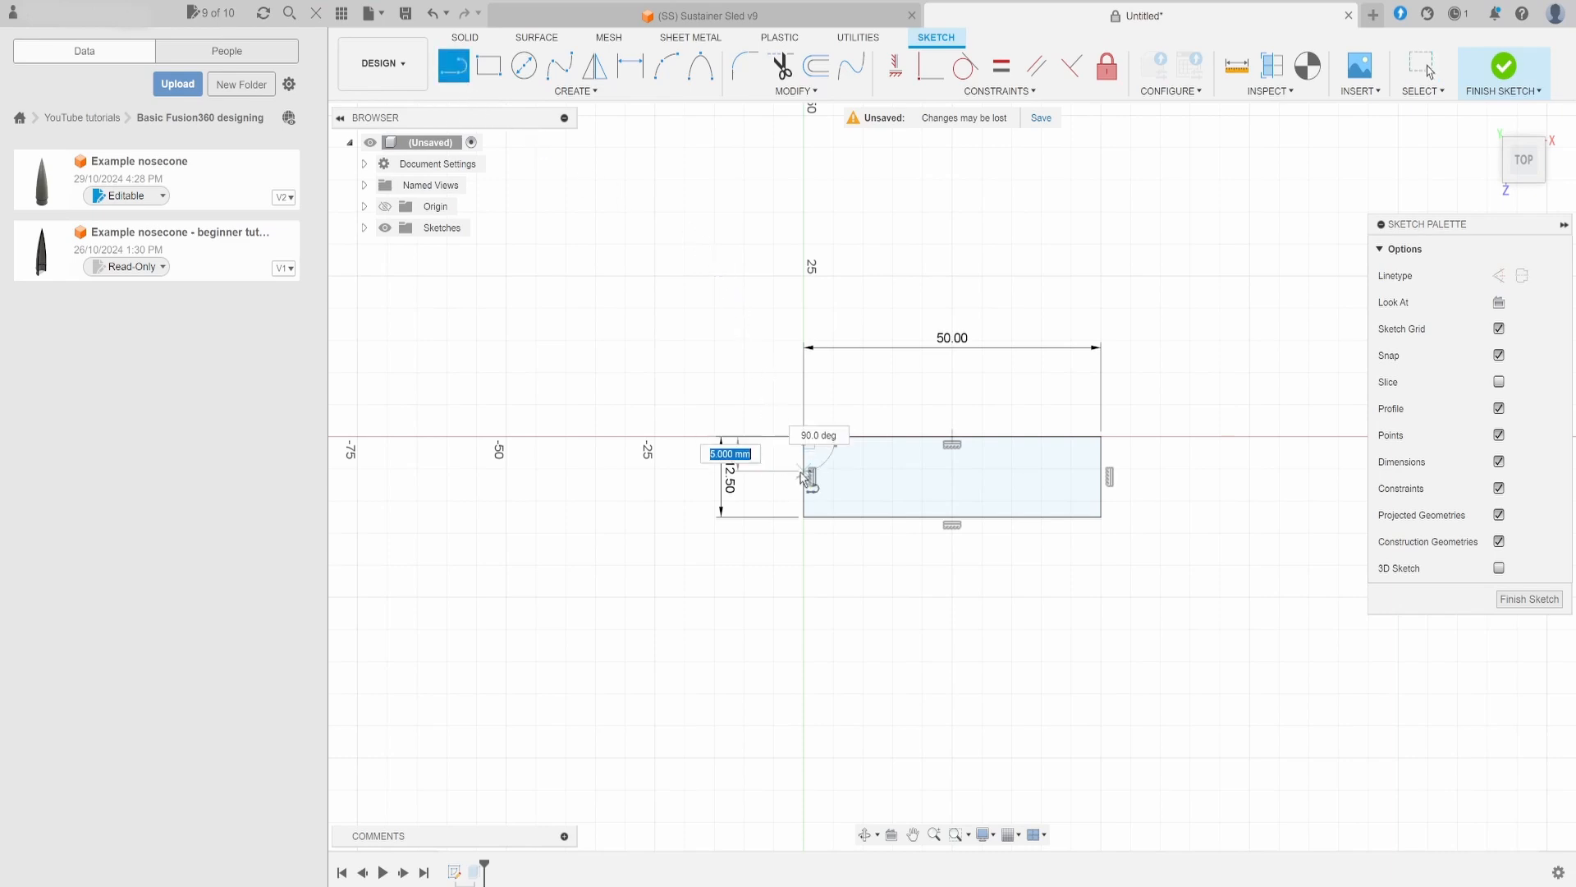
type("12.5/2")
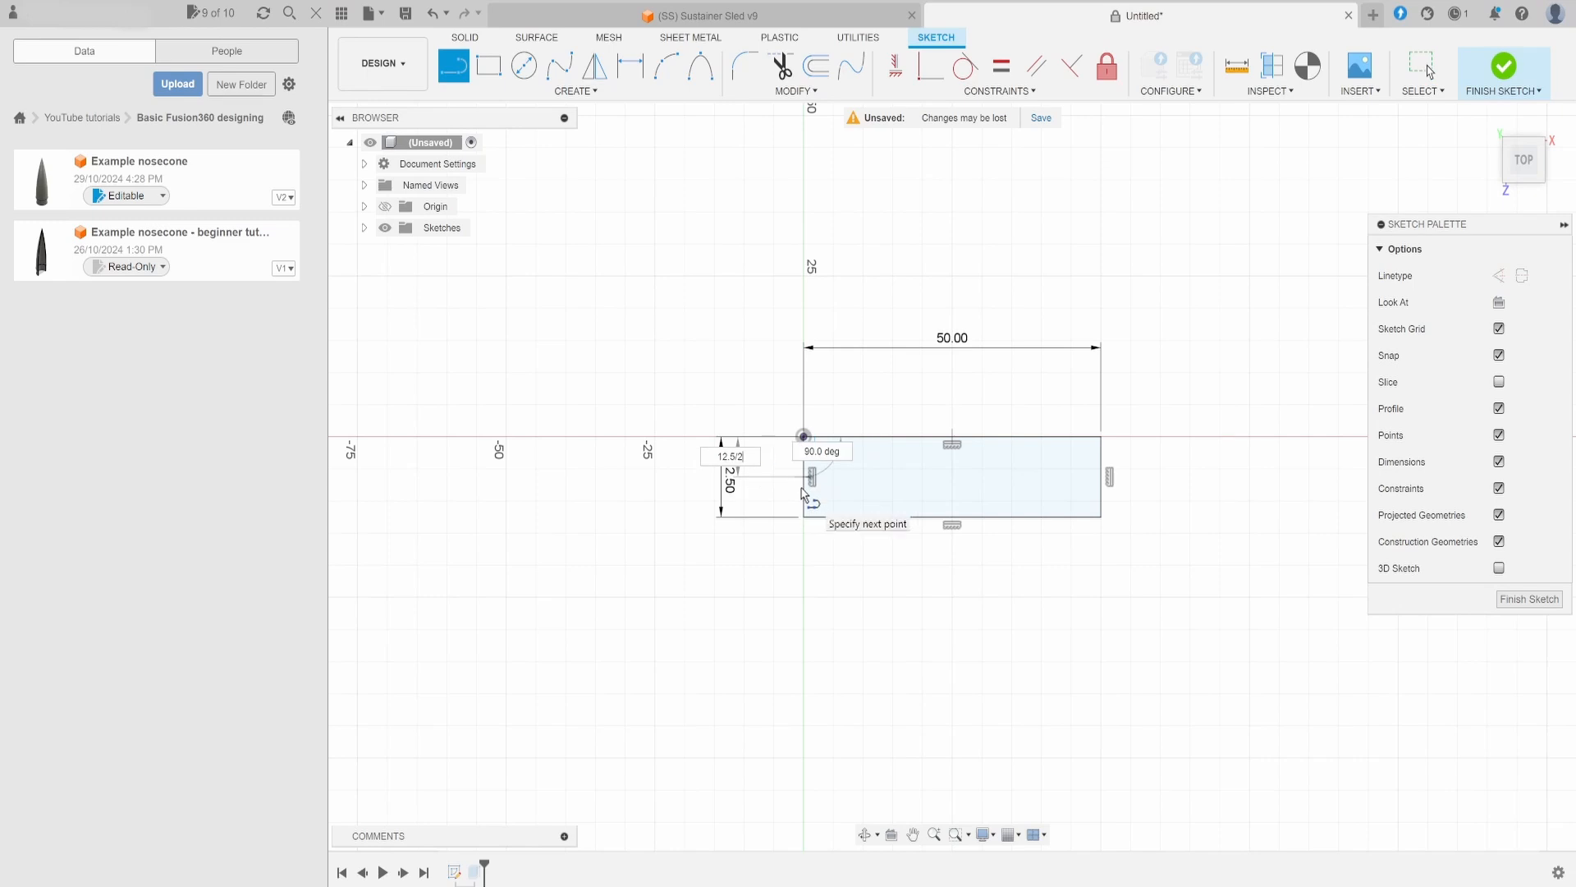
key("Return")
key("Escape")
- Draw two crossing diagonal lines between the opposite corners of the 50 by 12.5 mm rectangle
left_click(452, 64)
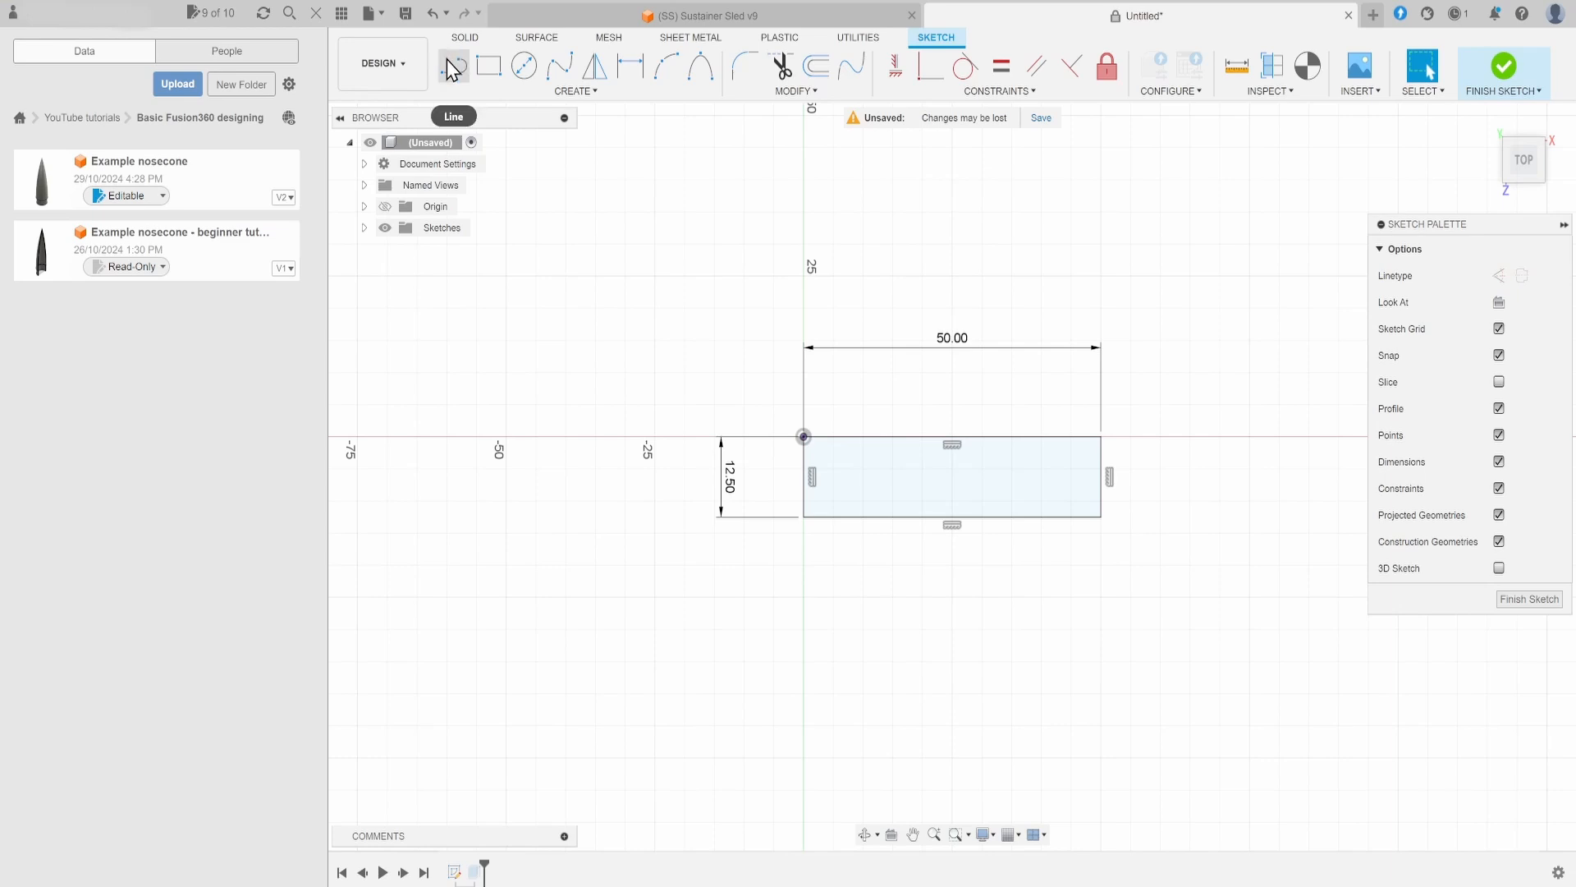
left_click(803, 437)
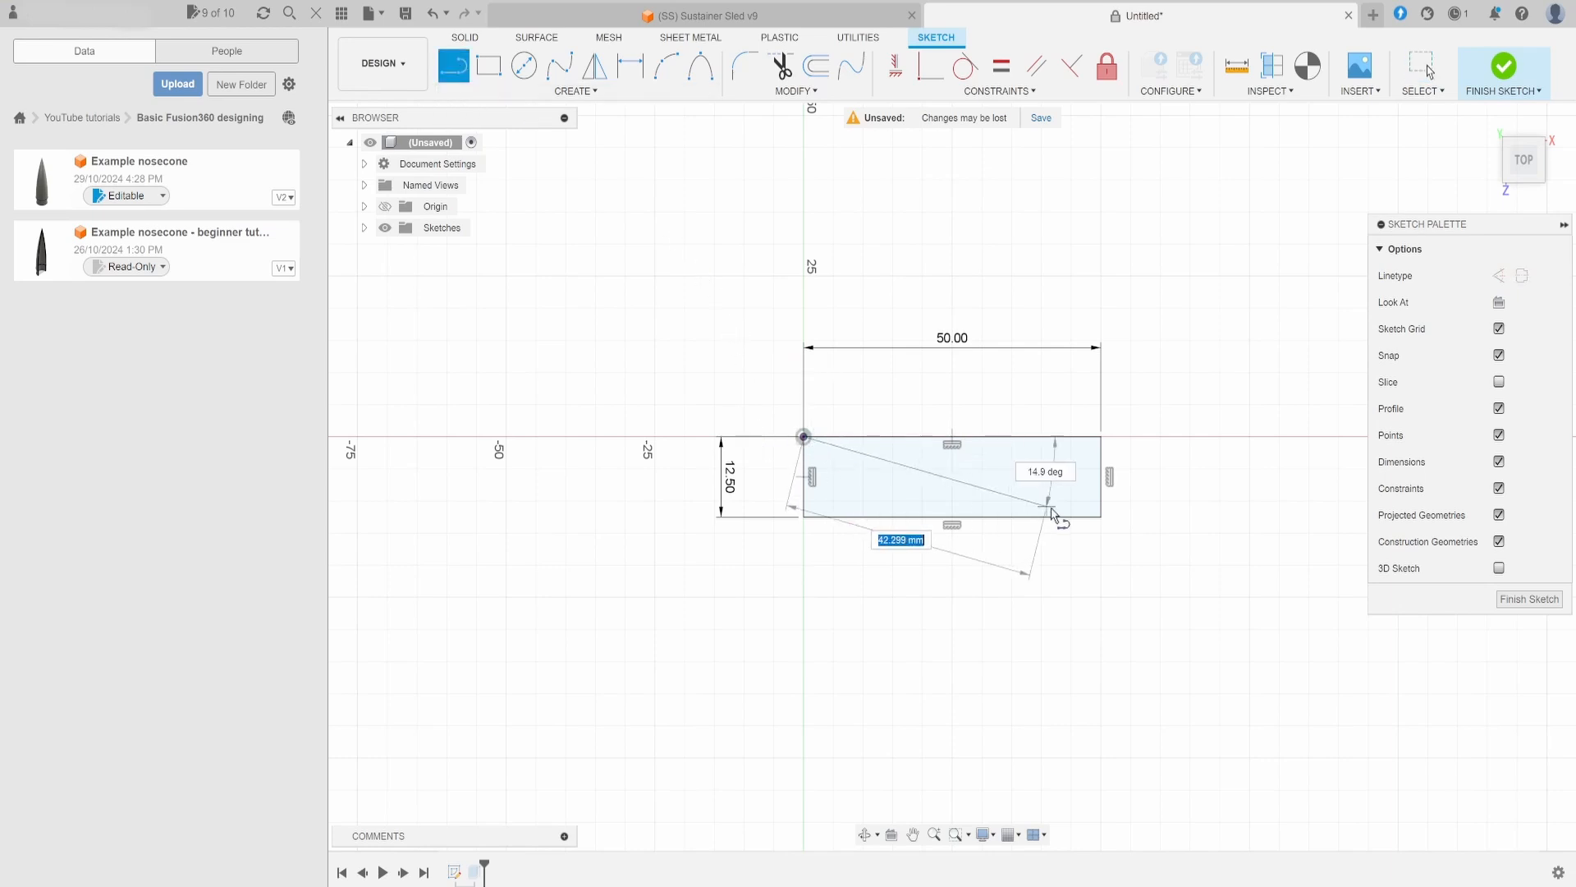
left_click(1101, 517)
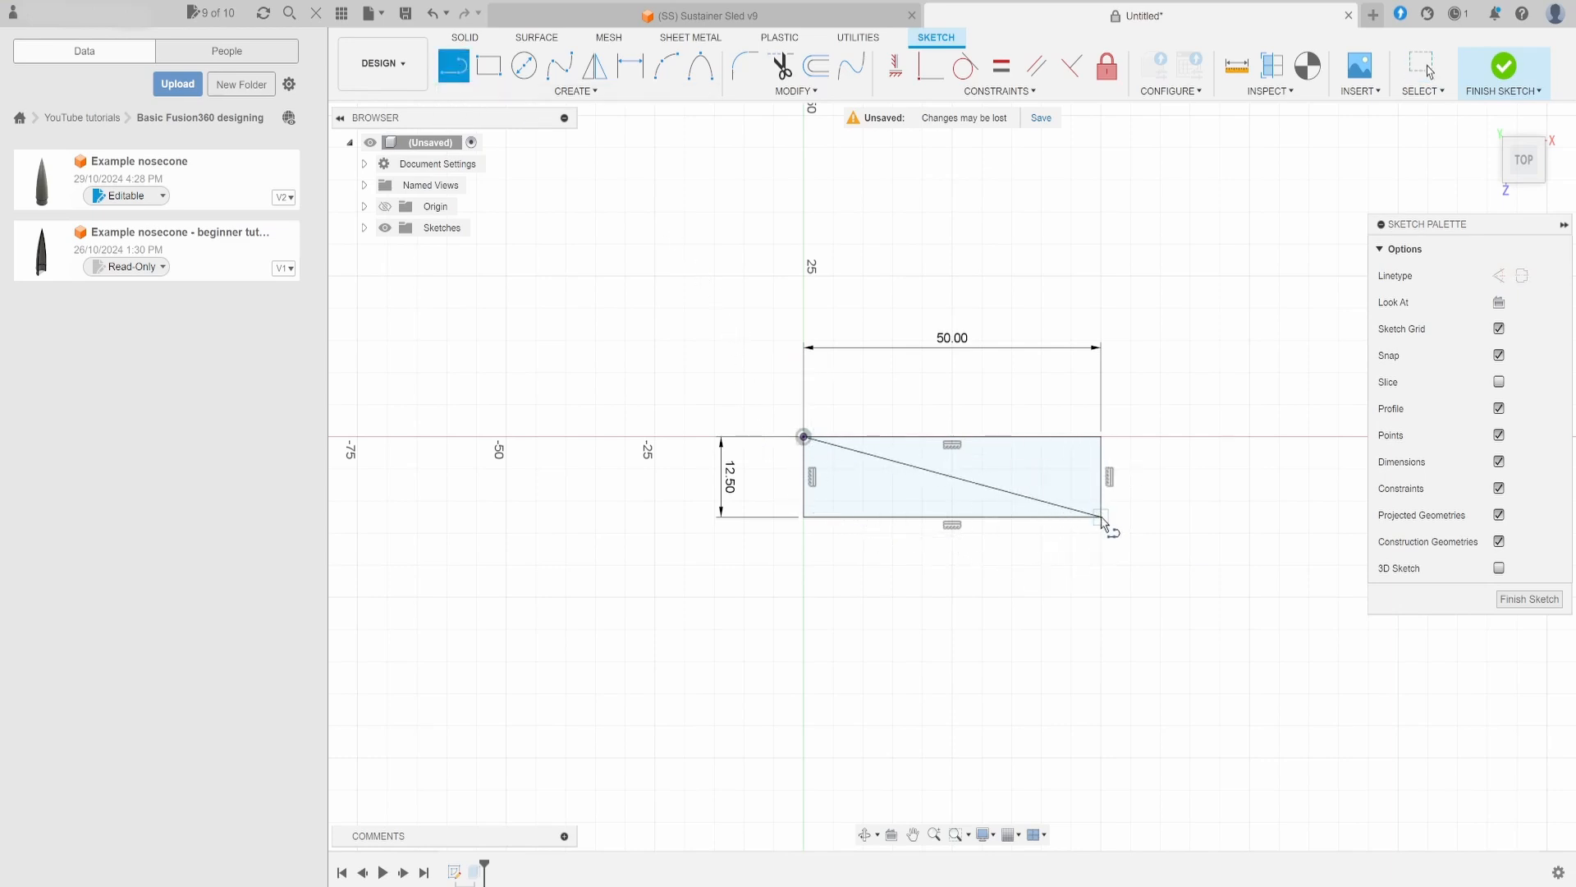
left_click(1101, 436)
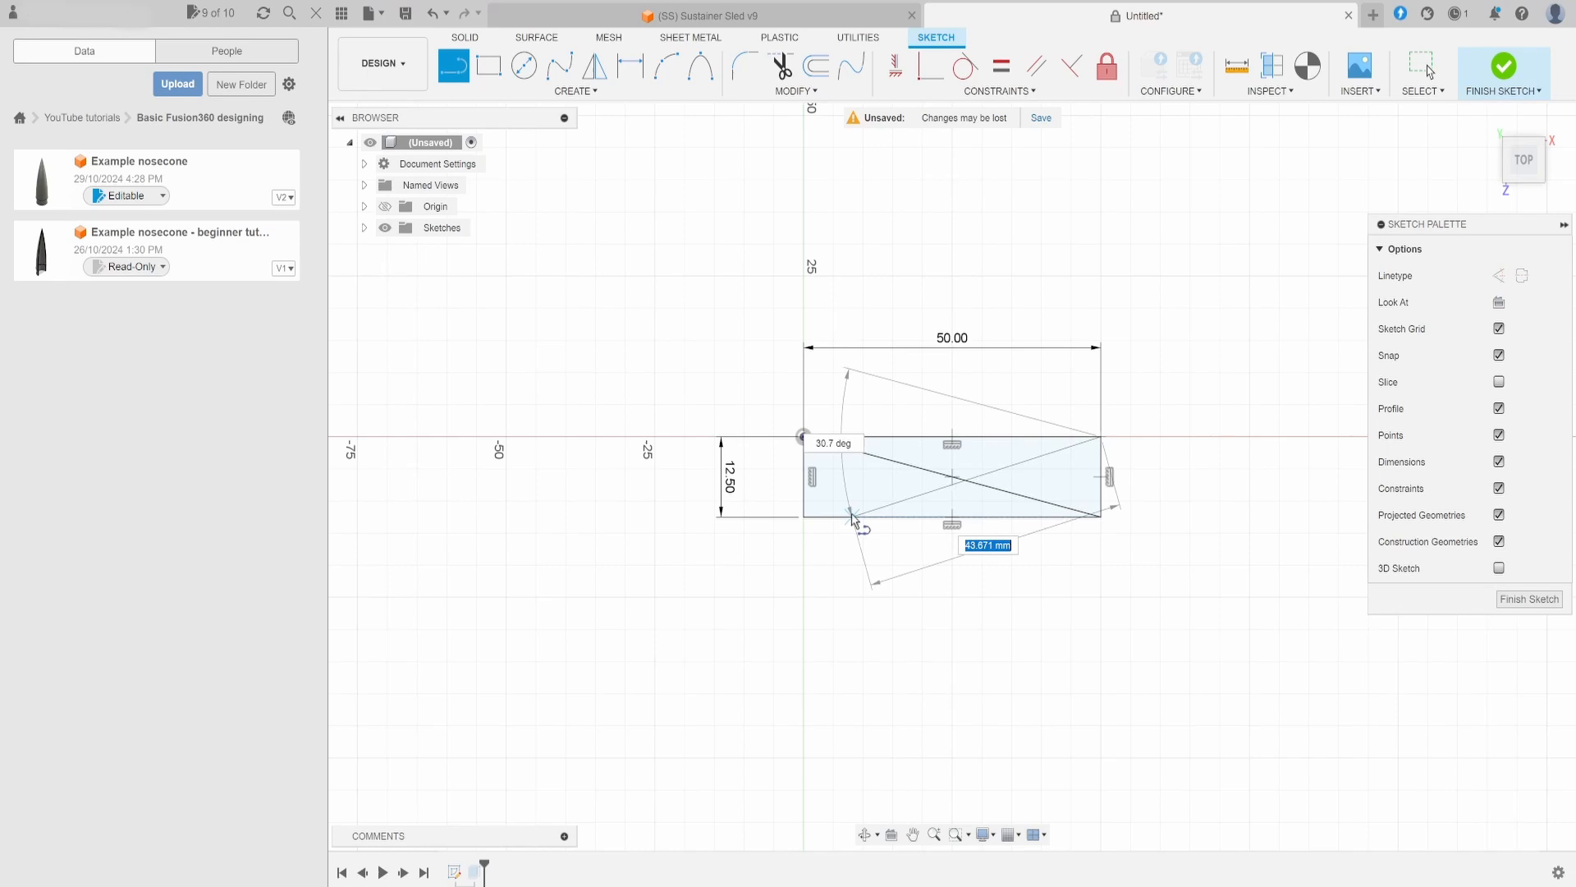
left_click(804, 517)
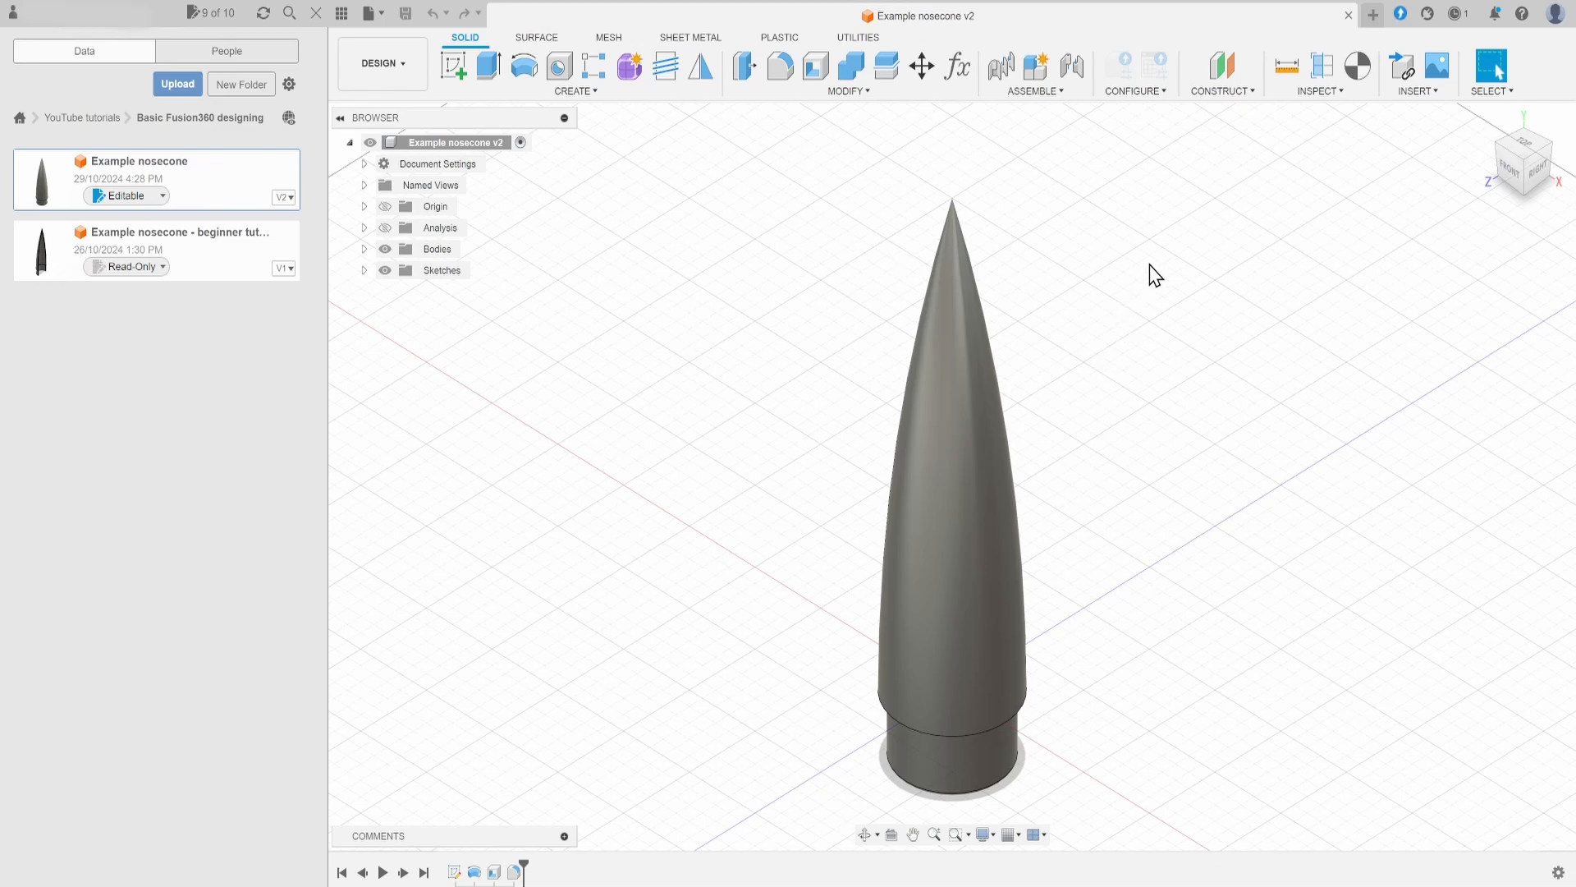
- Show the section analysis of the Example nosecone and view the cut from the right side
left_click(385, 228)
scroll(719, 505, "down", 2)
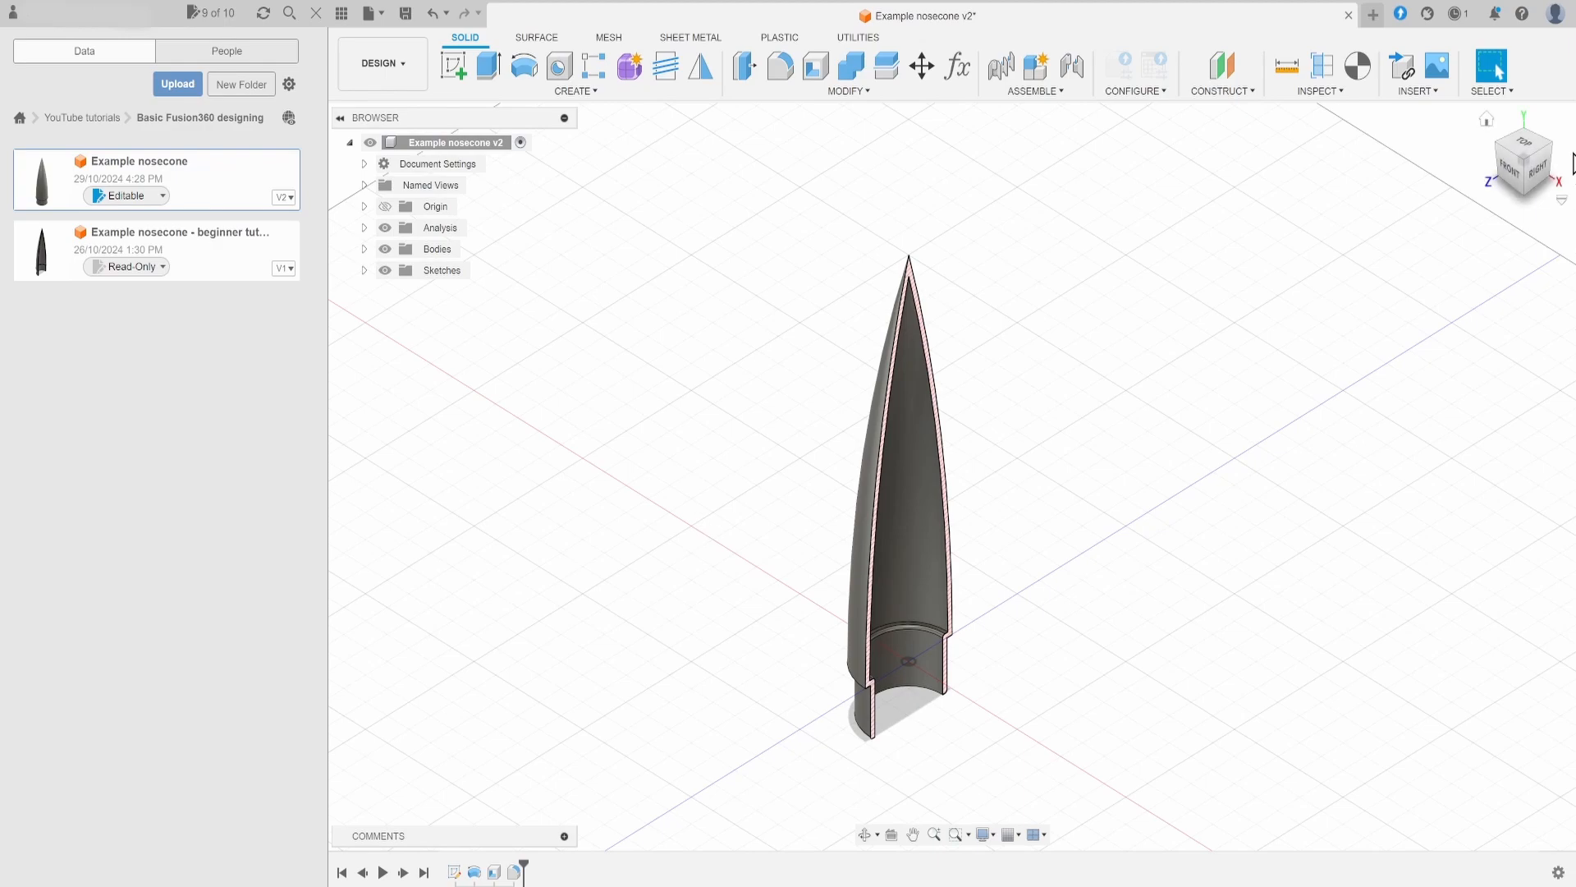
left_click(1525, 170)
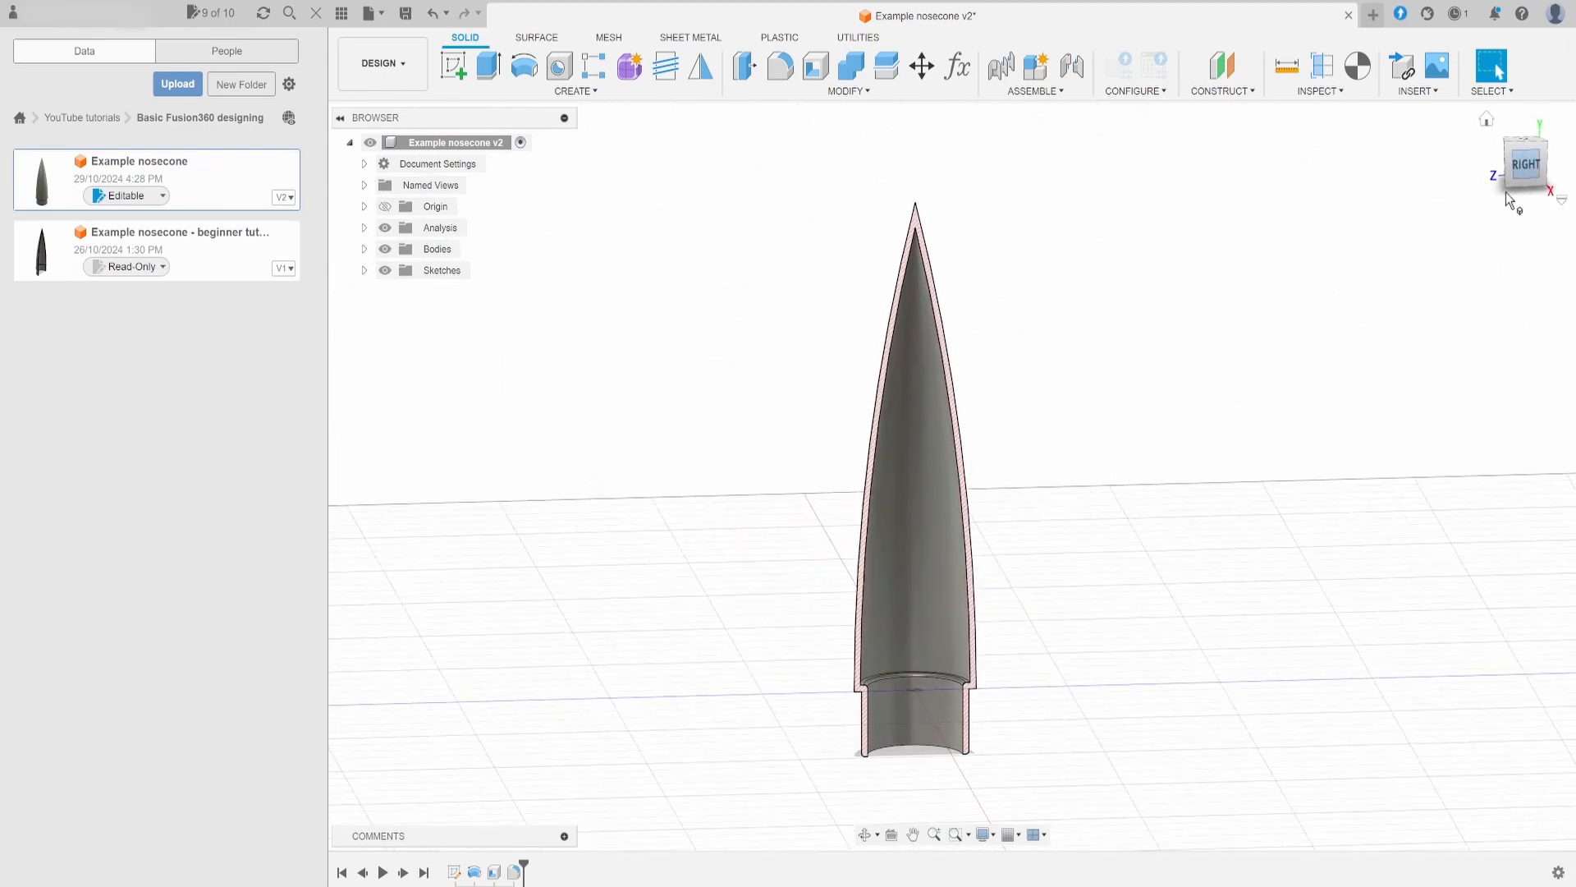
scroll(1042, 535, "down", 3)
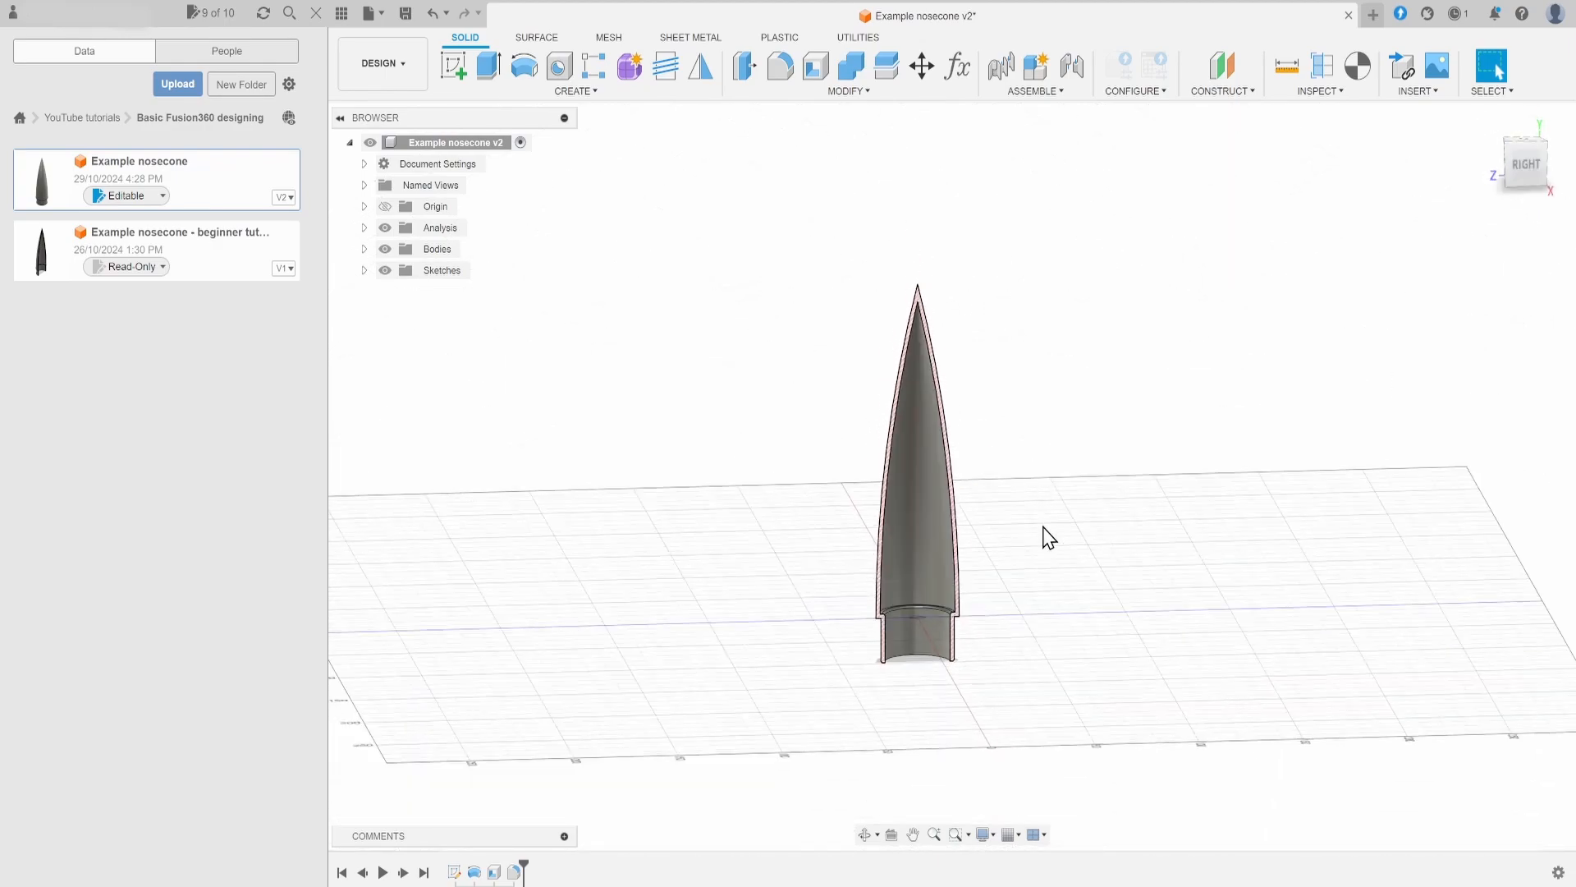
- Examine the inner wall and shoulder of the sectioned nosecone near its base
scroll(986, 679, "up", 3)
scroll(869, 619, "up", 3)
scroll(862, 614, "up", 2)
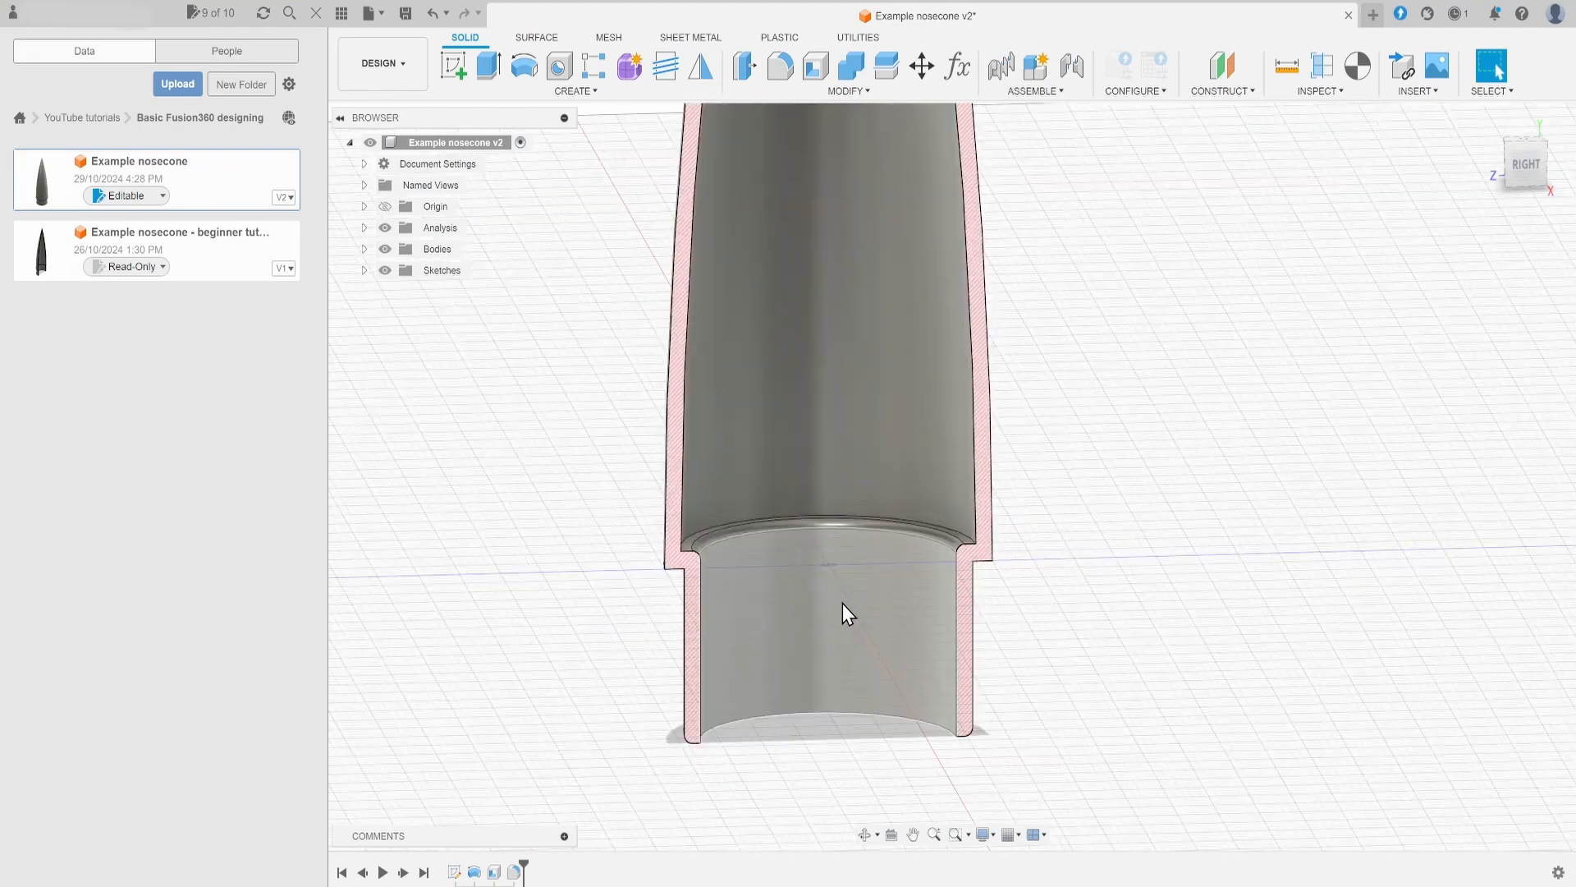
left_click(842, 603)
scroll(854, 526, "down", 2)
left_click(850, 421)
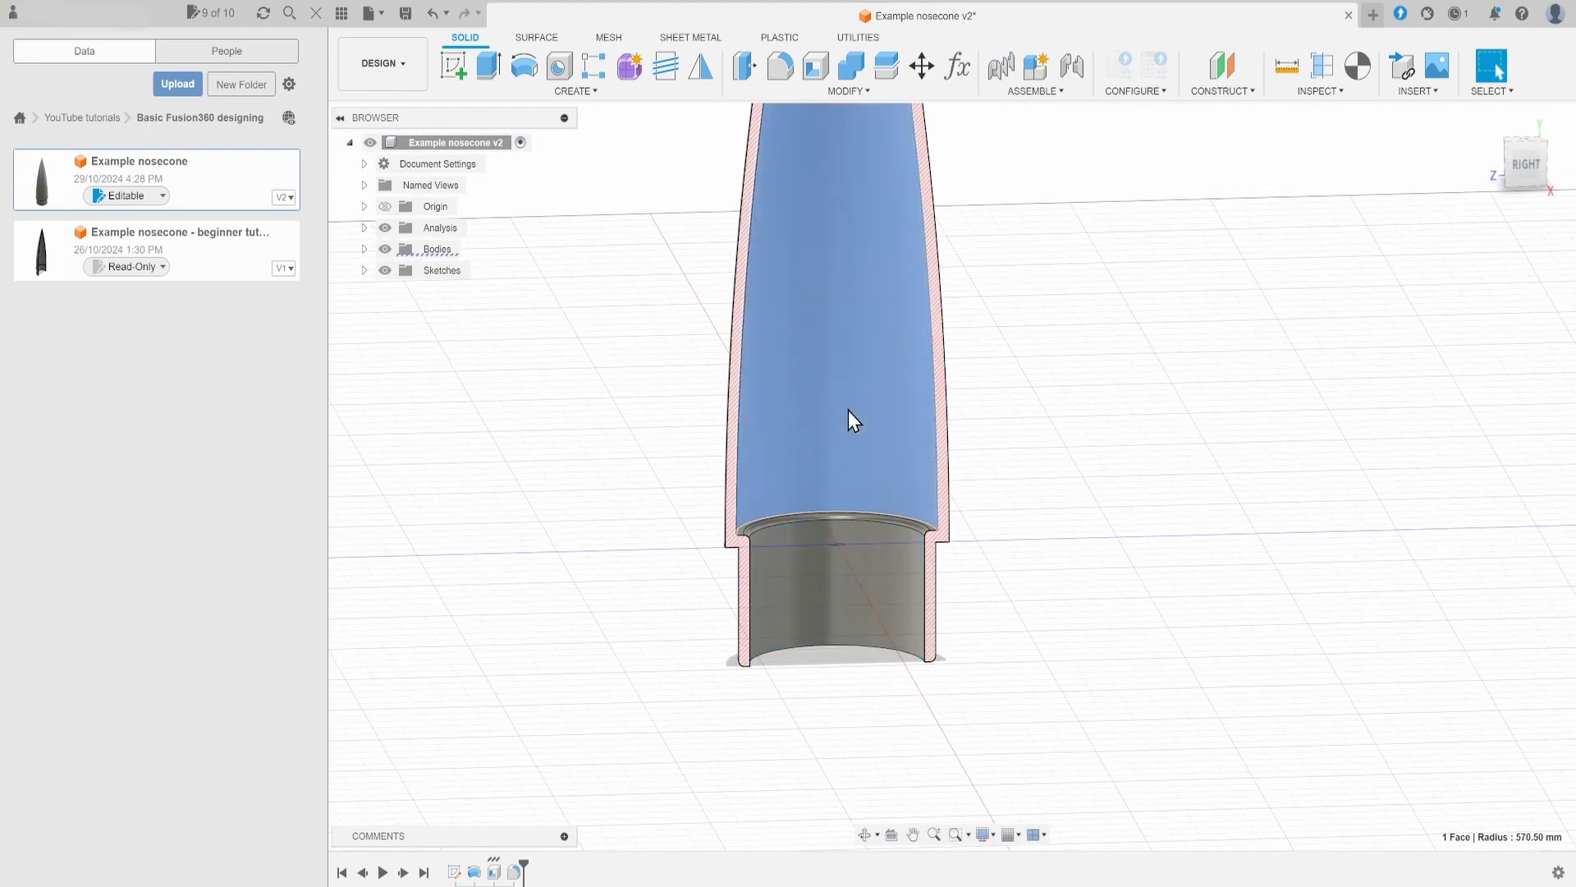
scroll(849, 411, "down", 1)
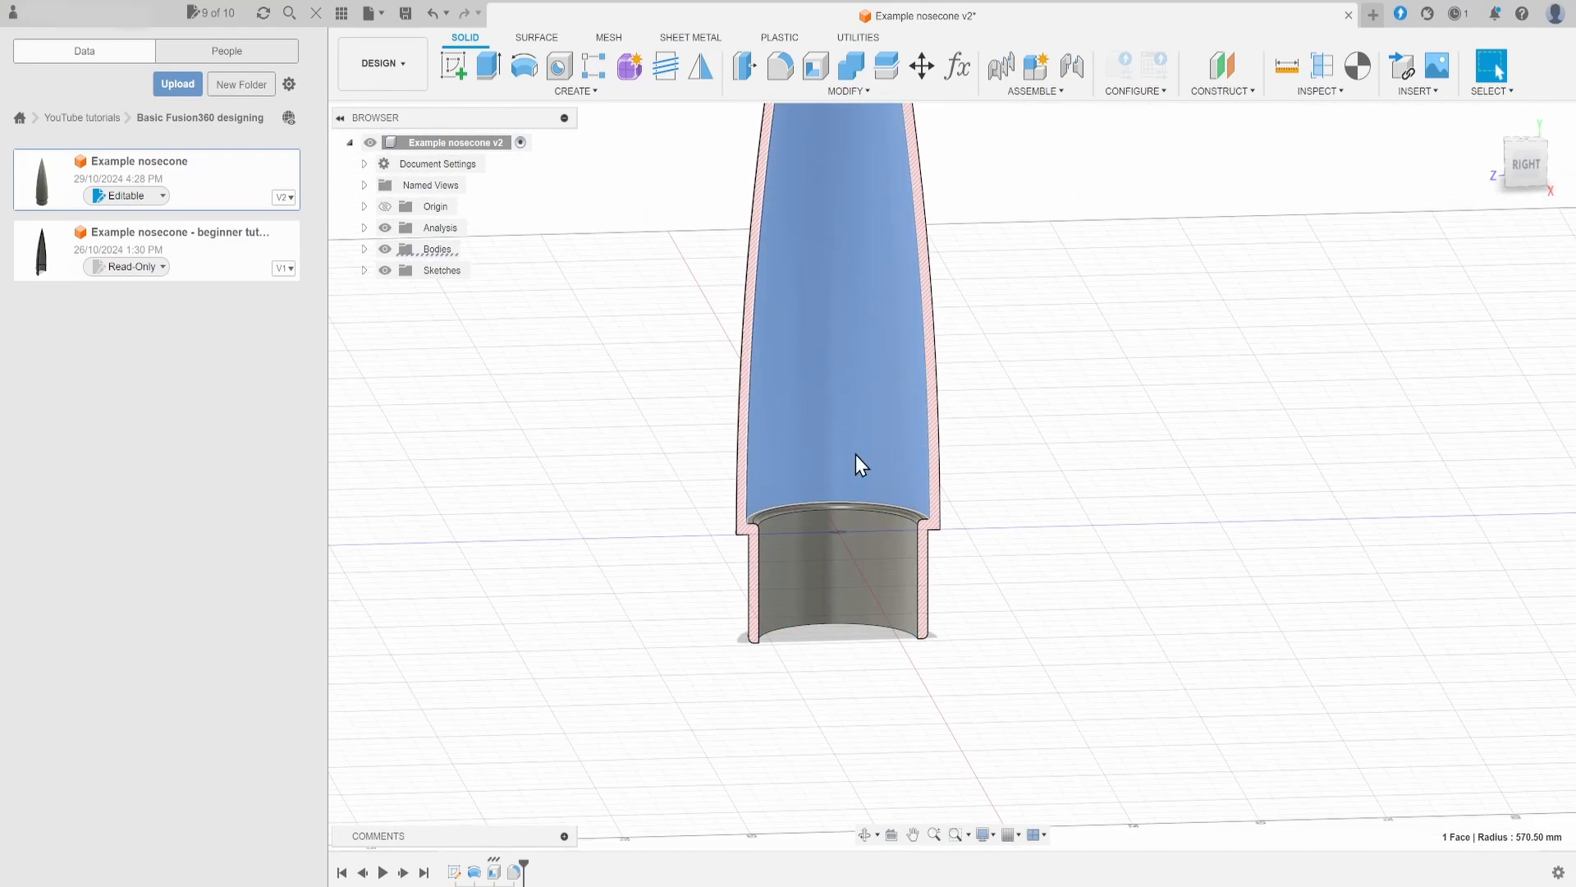
left_click(988, 525)
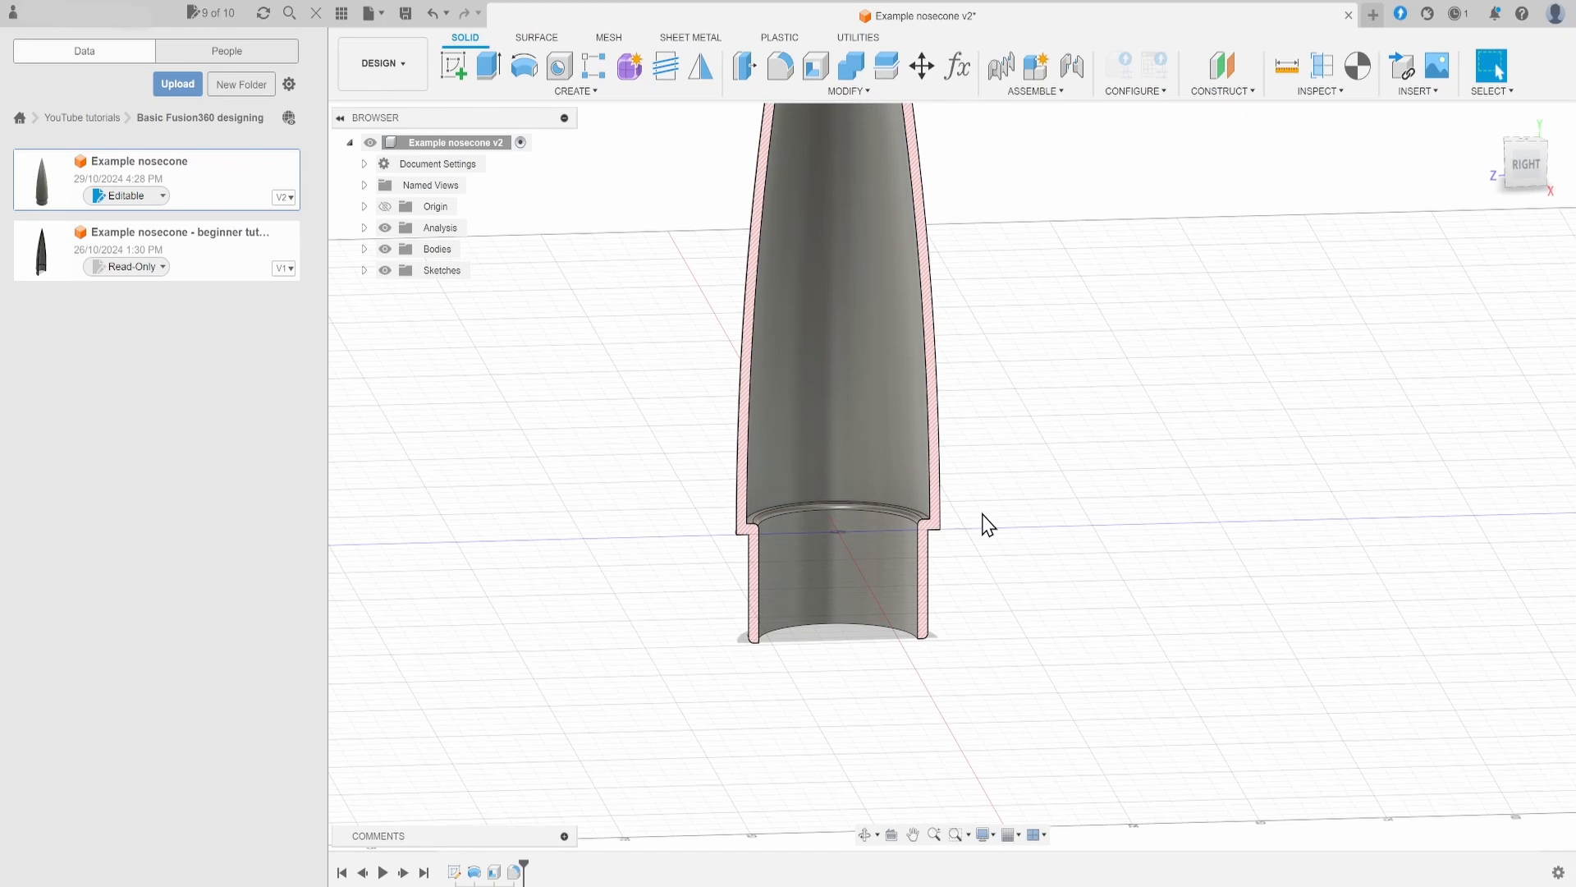
- Try to create an offset plane from the horizontal origin plane at the nosecone's shoulder
left_click(1218, 71)
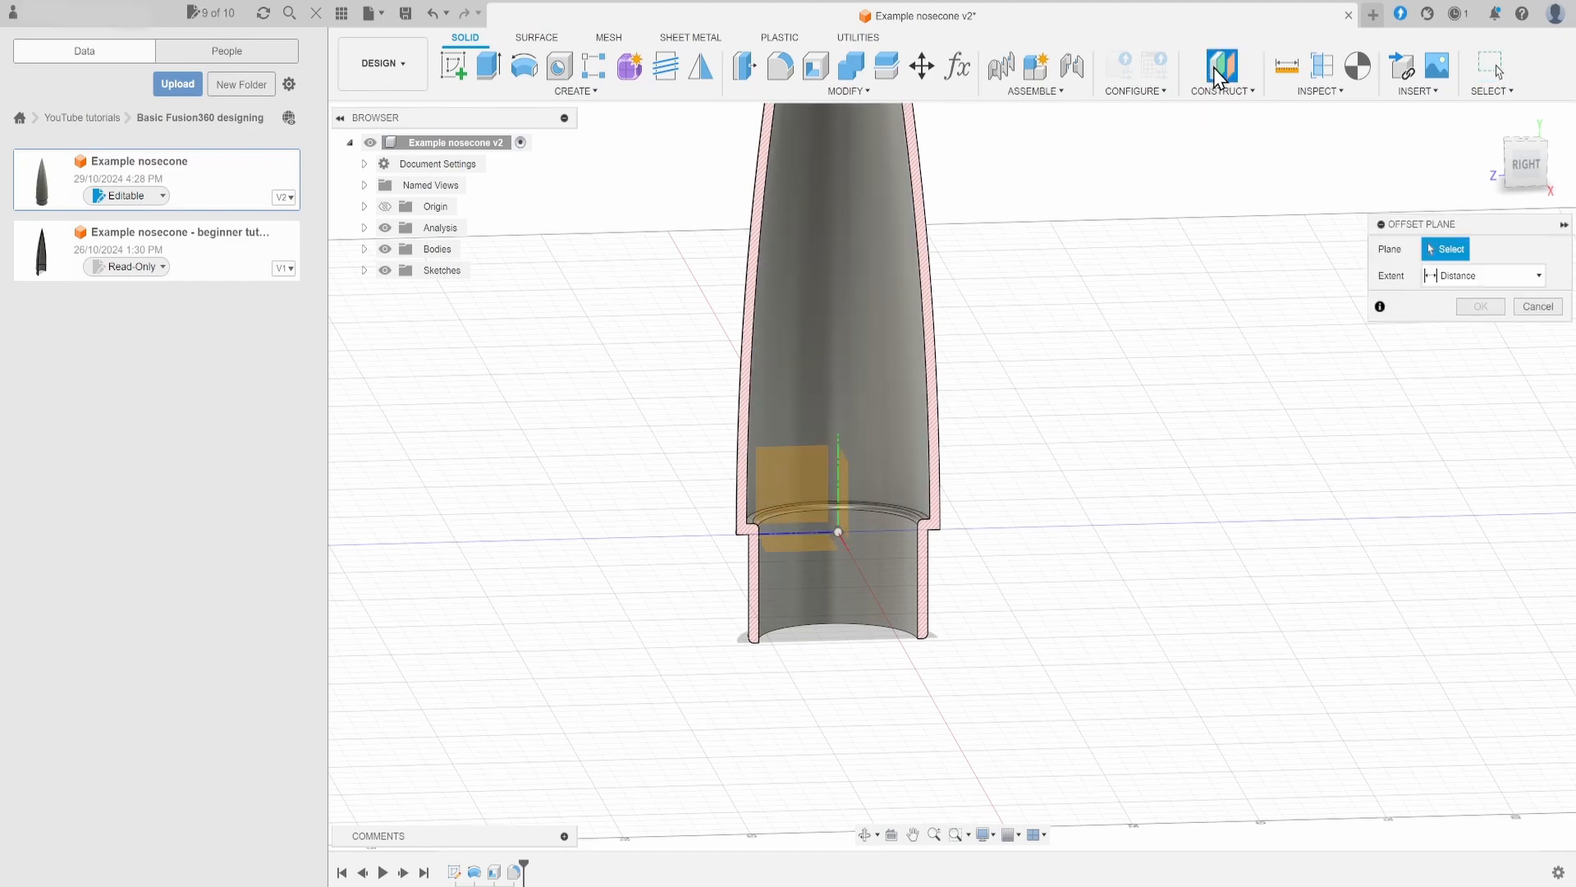
left_click(808, 549)
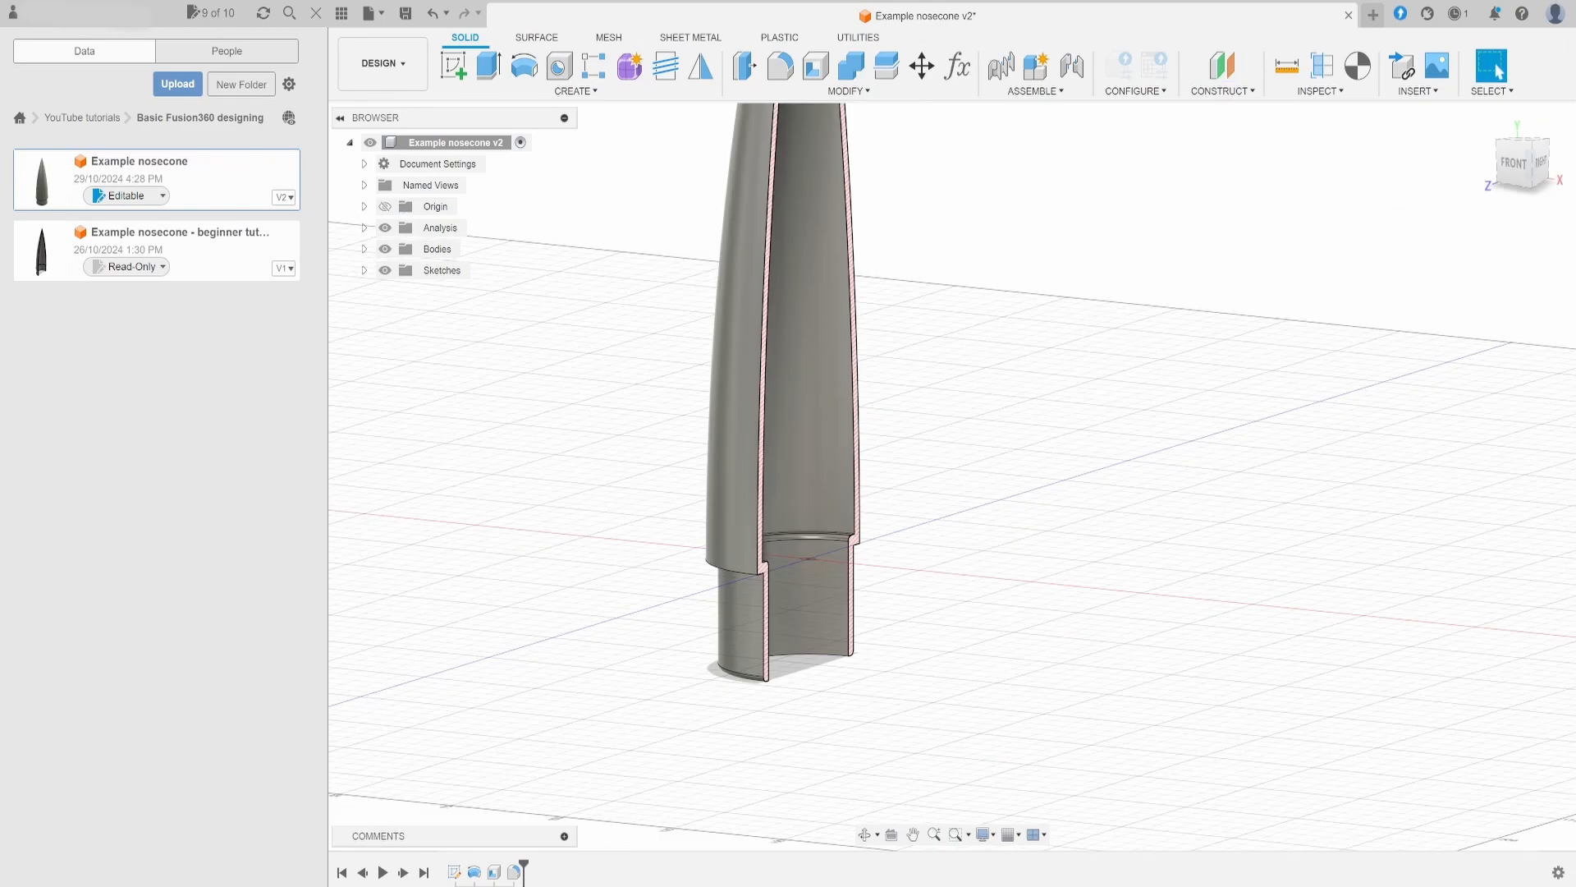
- Show the origin planes and split Body1 with the horizontal origin plane at the nosecone's shoulder
left_click(897, 66)
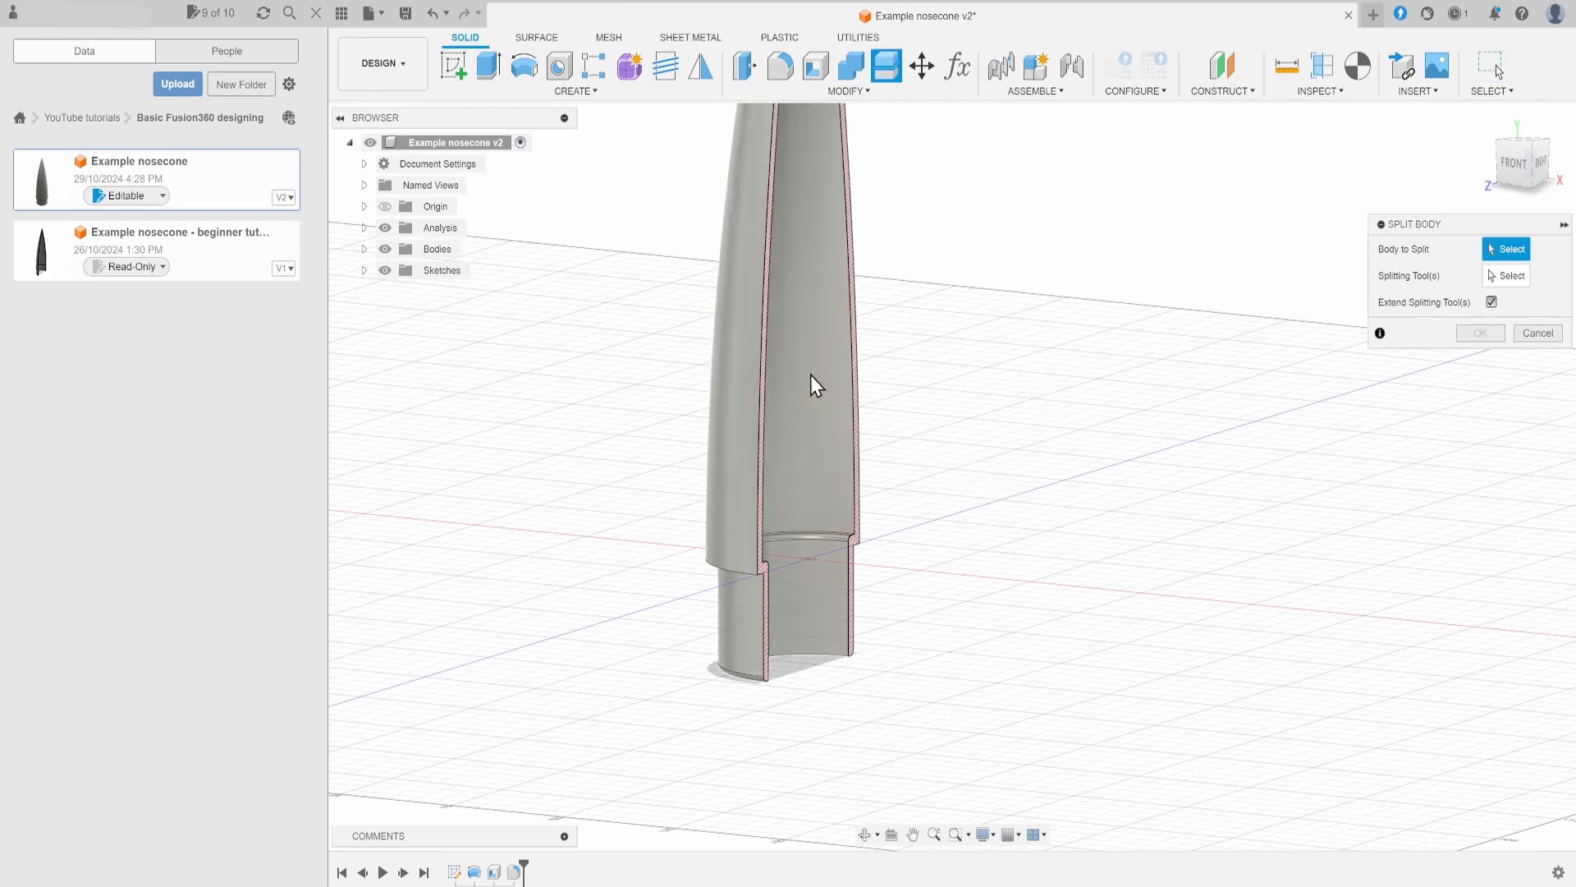
left_click(385, 206)
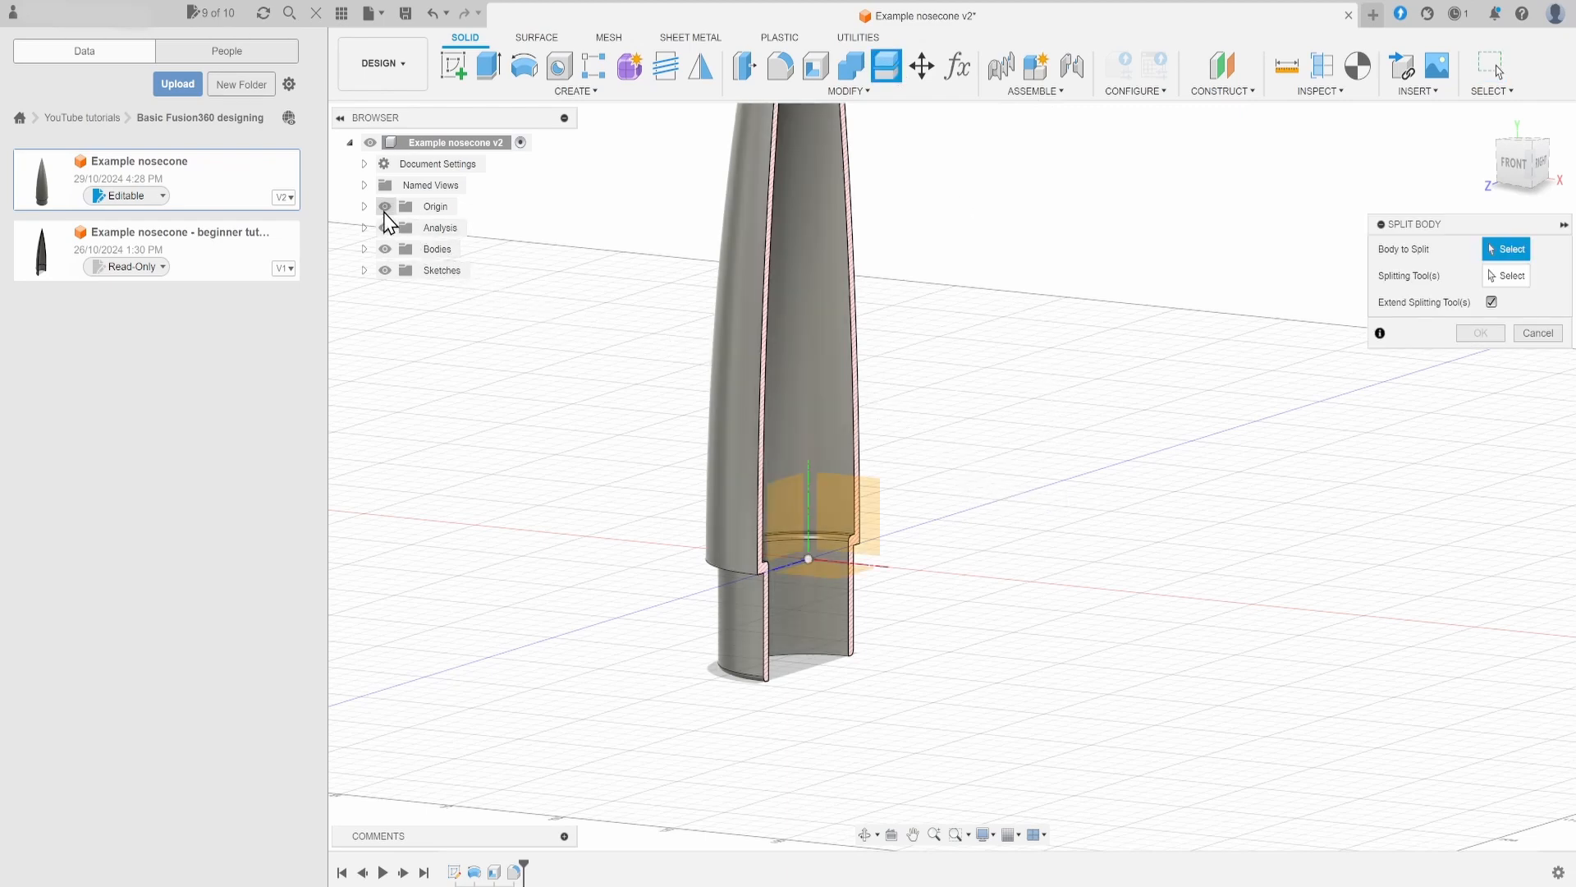
scroll(903, 525, "up", 2)
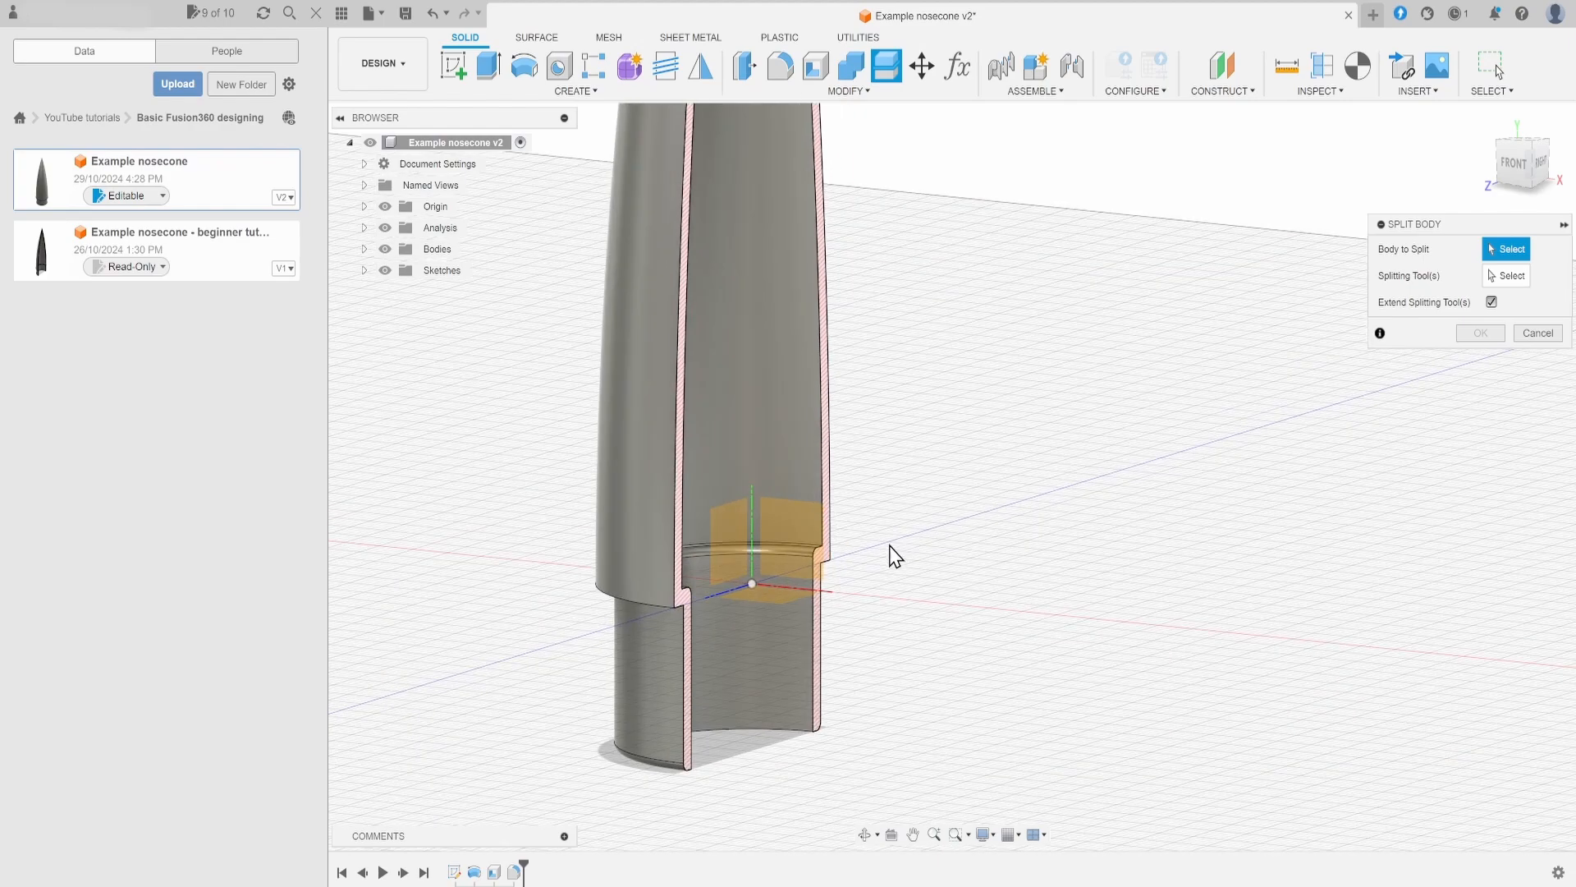
scroll(772, 584, "up", 1)
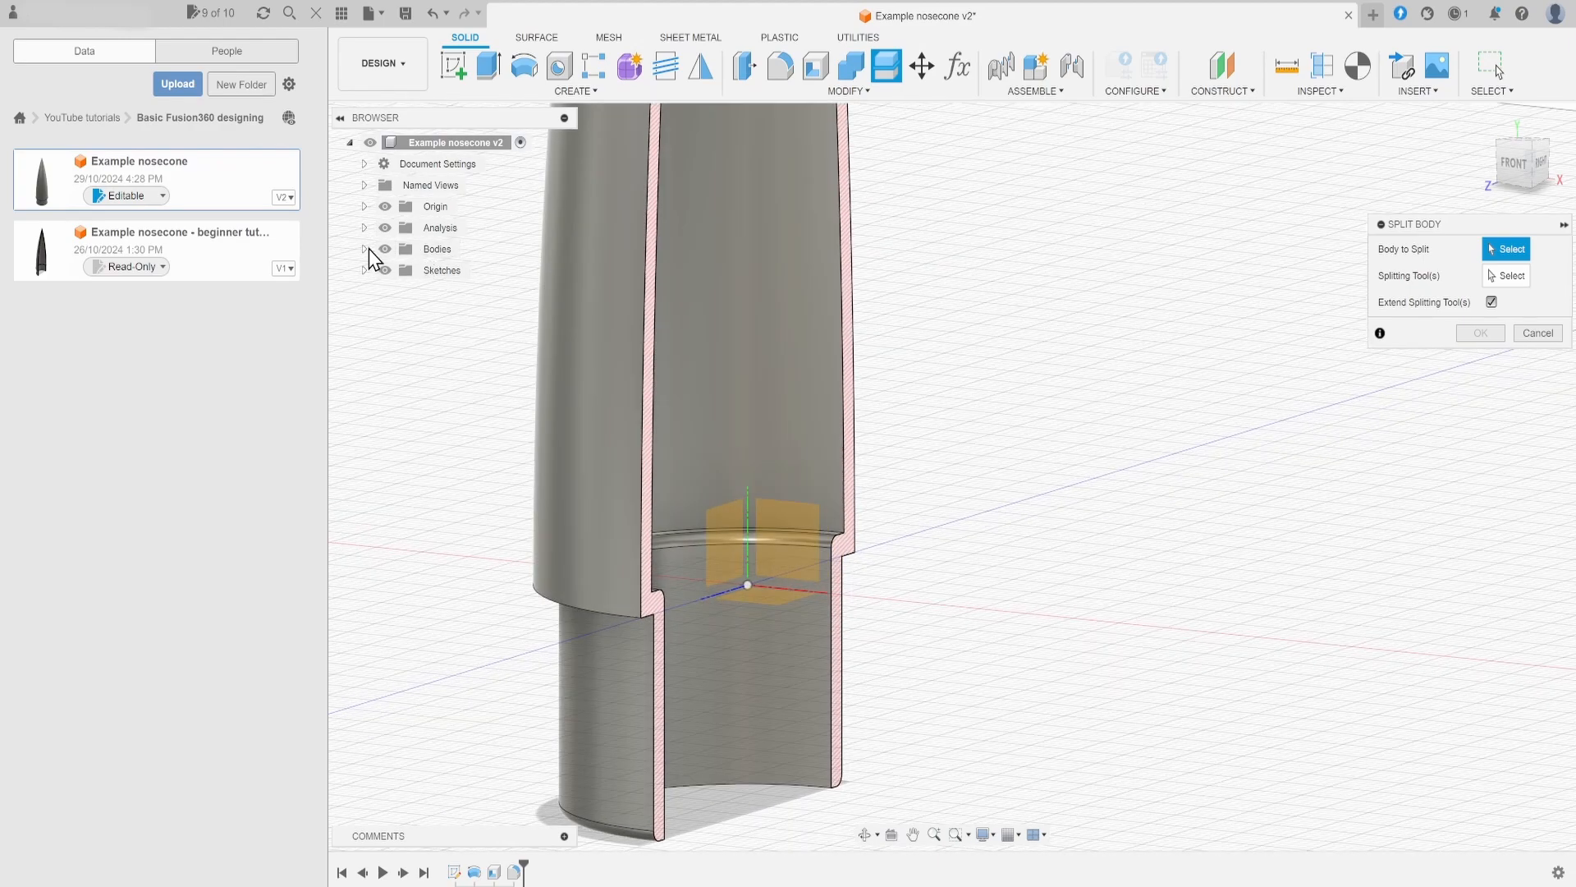
left_click(363, 249)
left_click(460, 271)
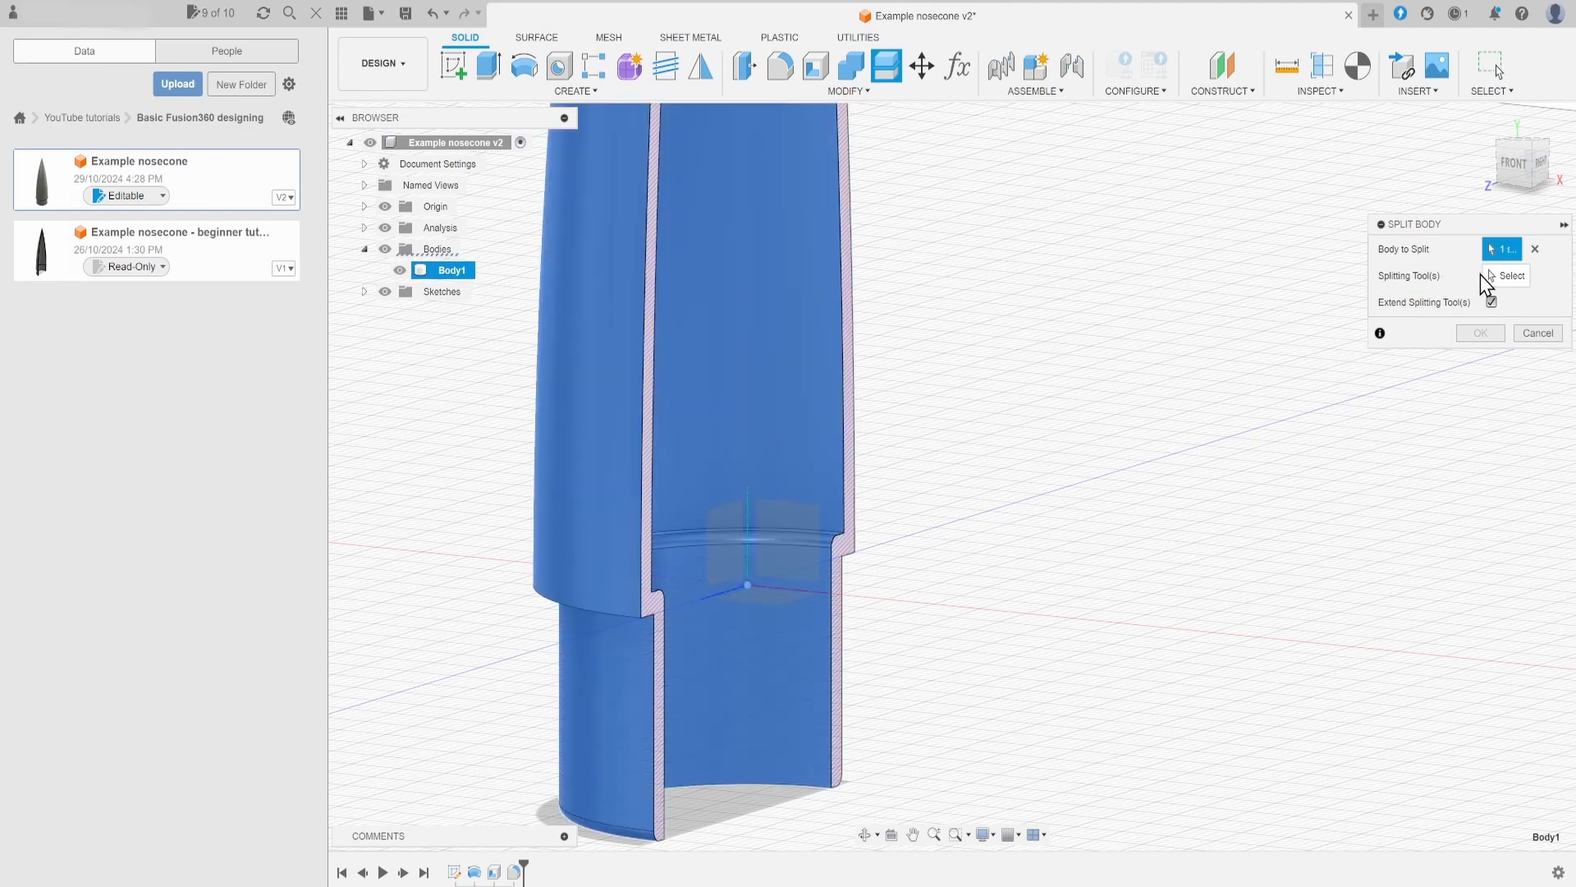
left_click(1492, 277)
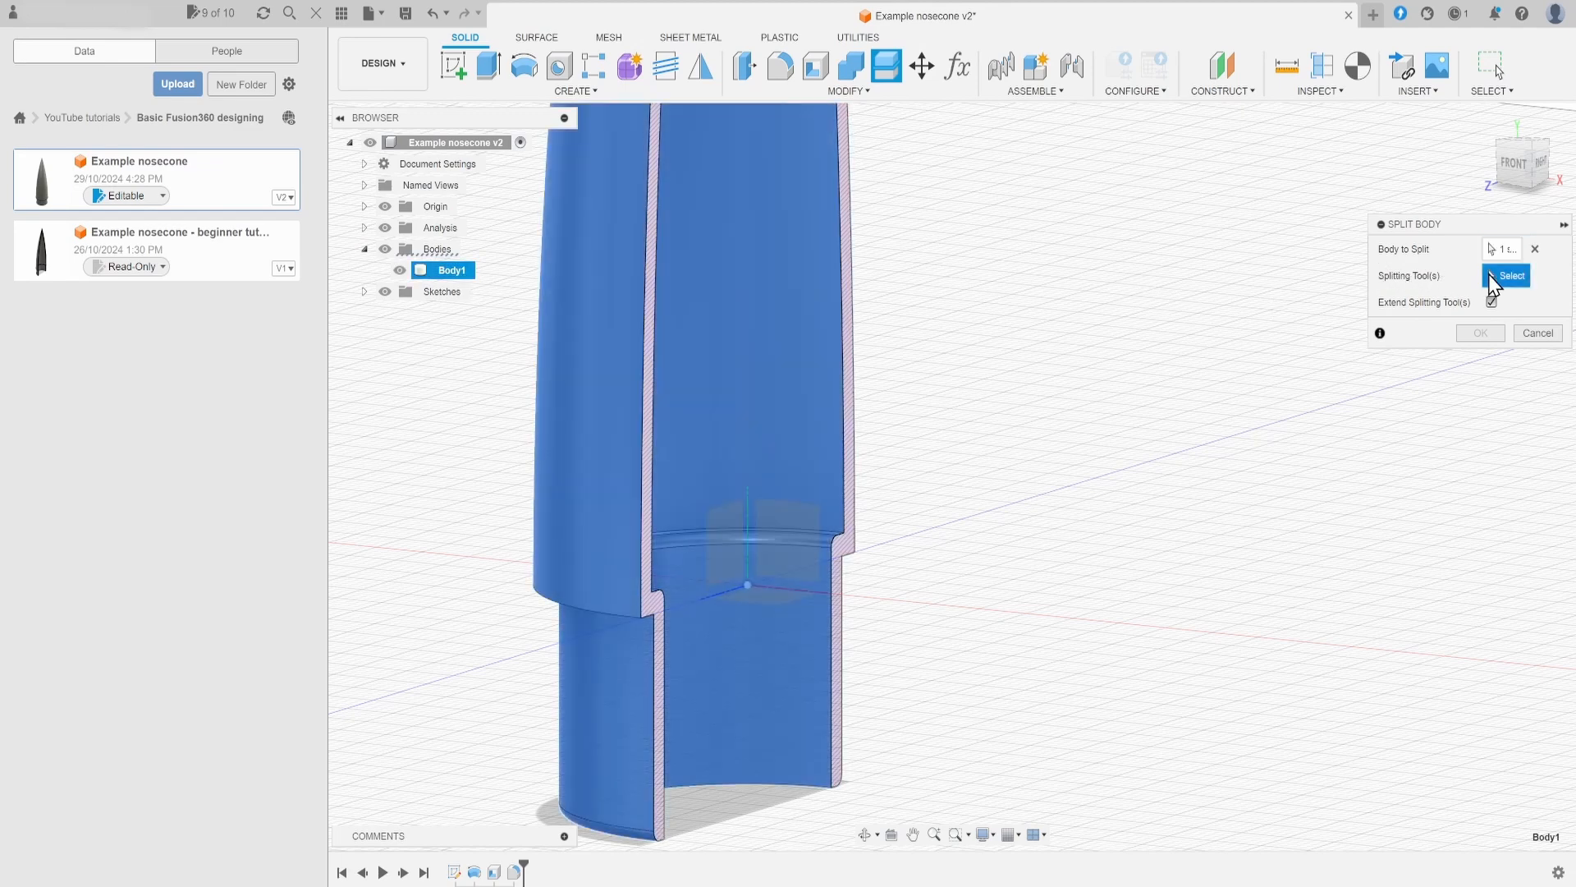
left_click(773, 601)
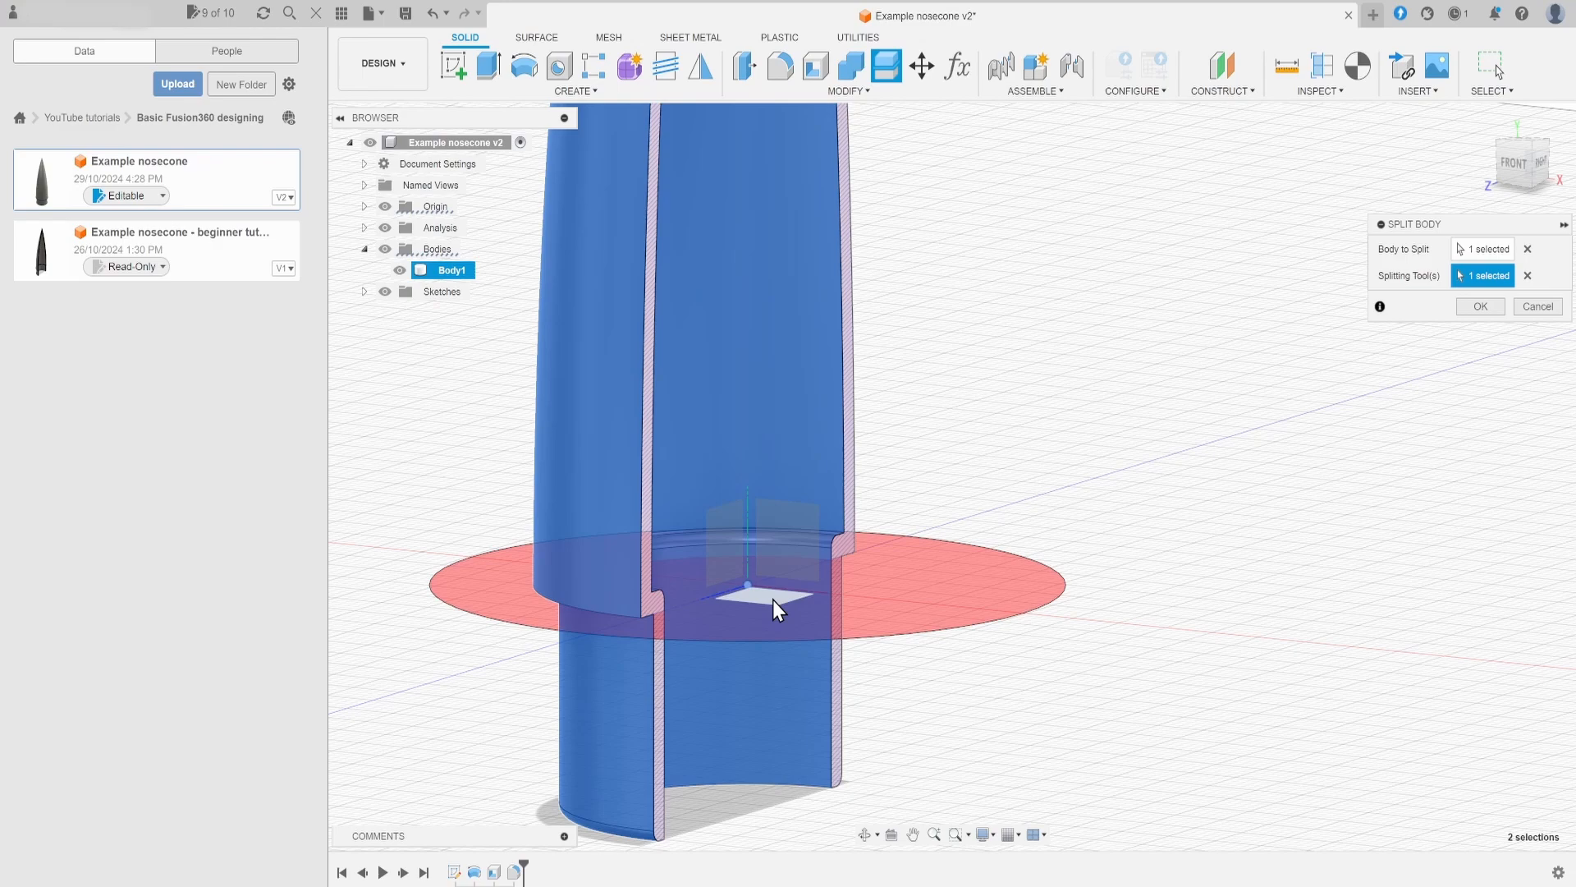
left_click(1496, 306)
scroll(1223, 334, "down", 3)
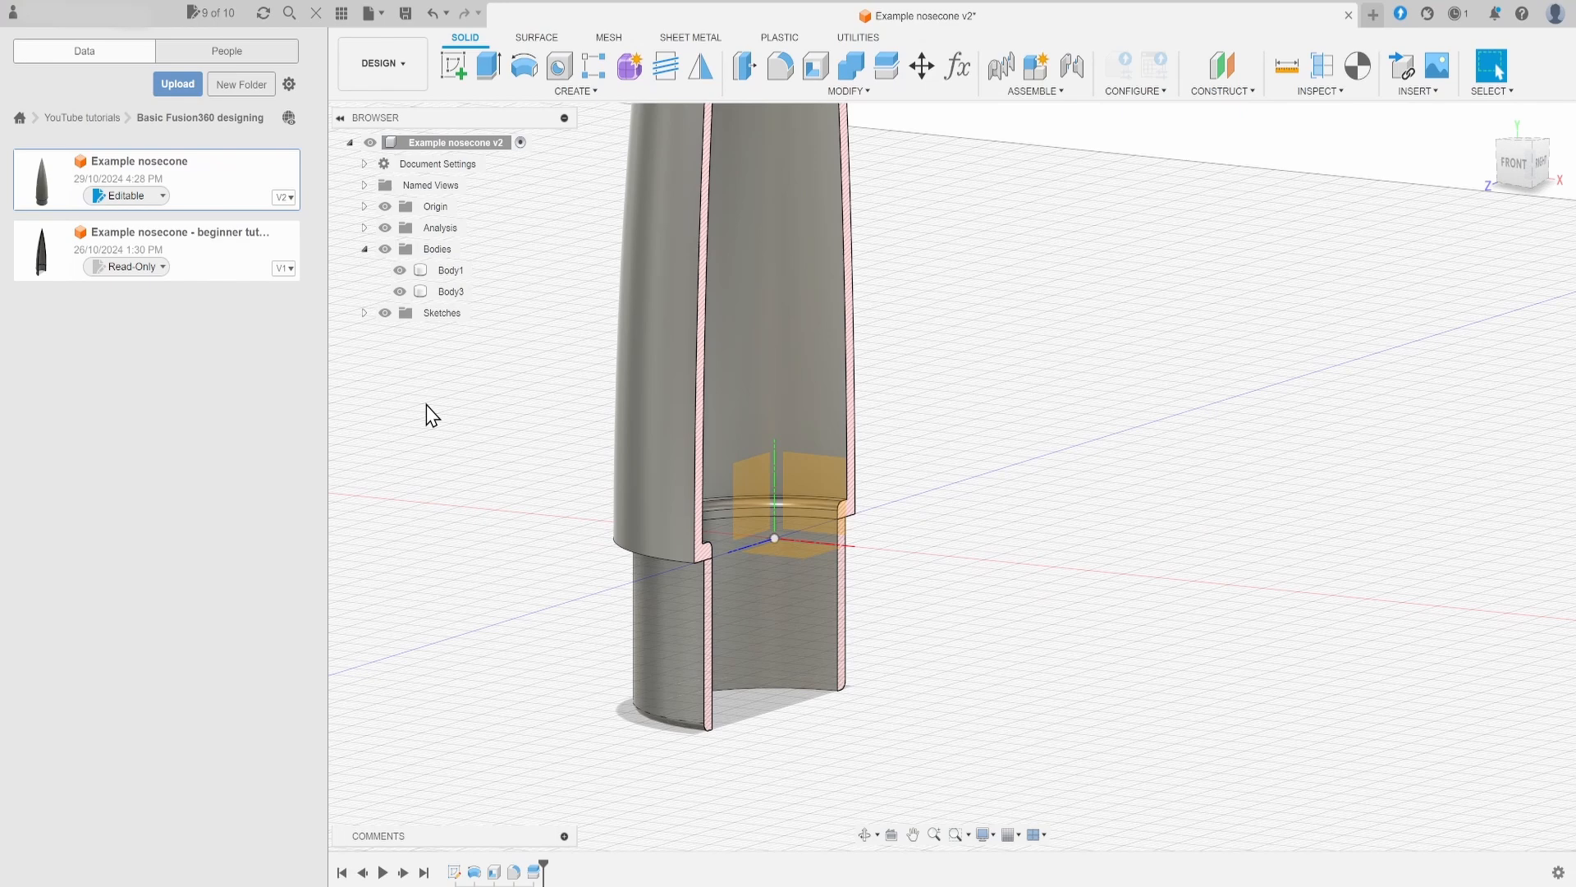
- Highlight Body3 and Body1 in turn to check which part of the split nosecone each one covers
left_click(444, 297)
left_click(445, 297)
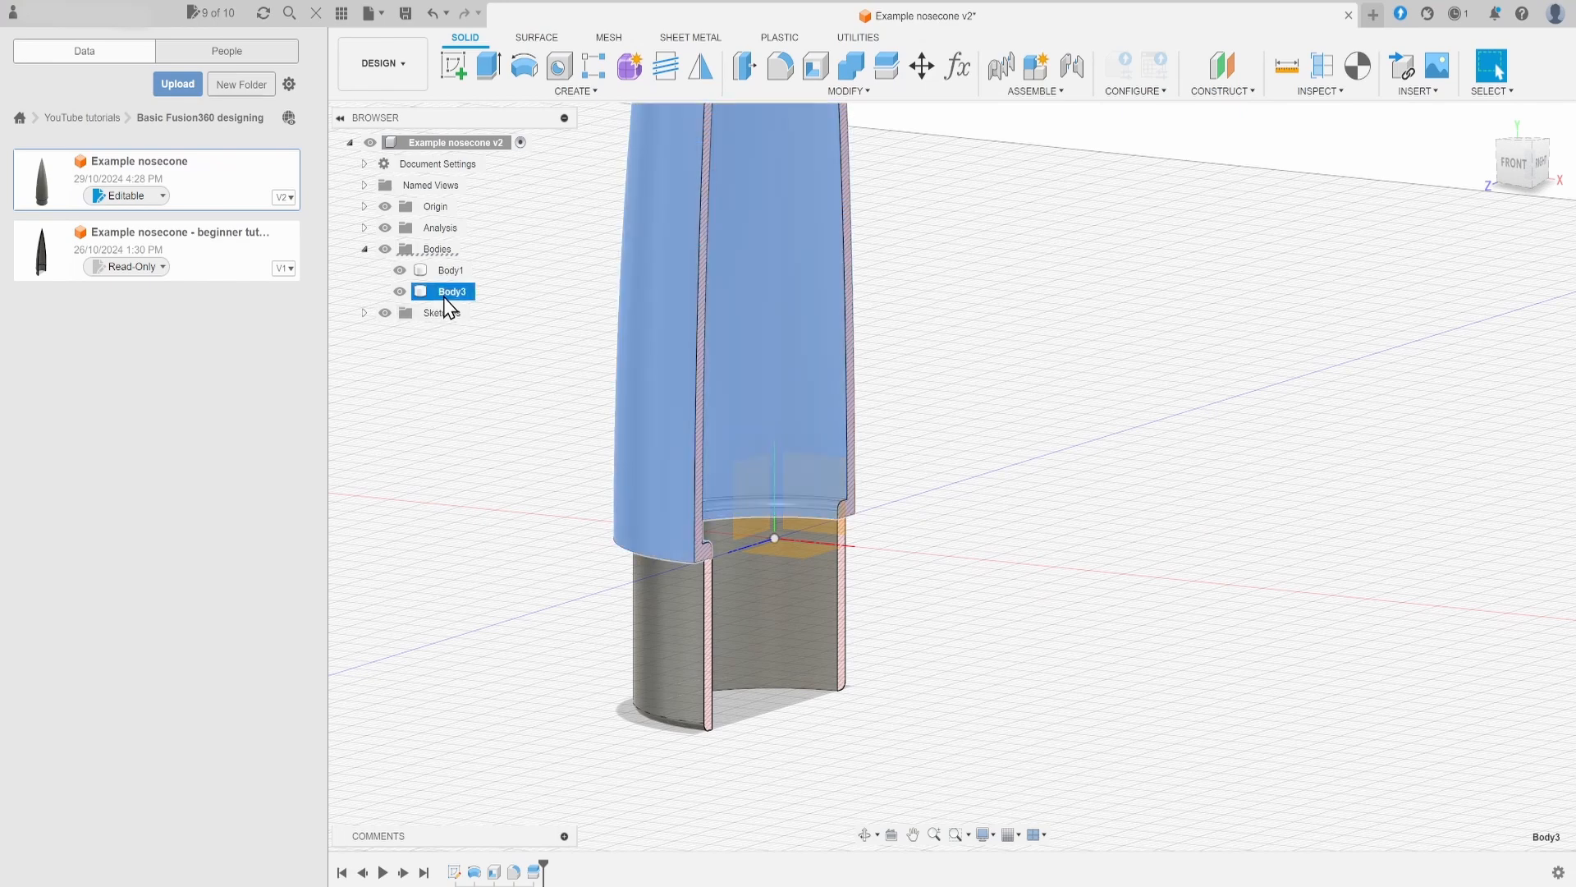
left_click(448, 274)
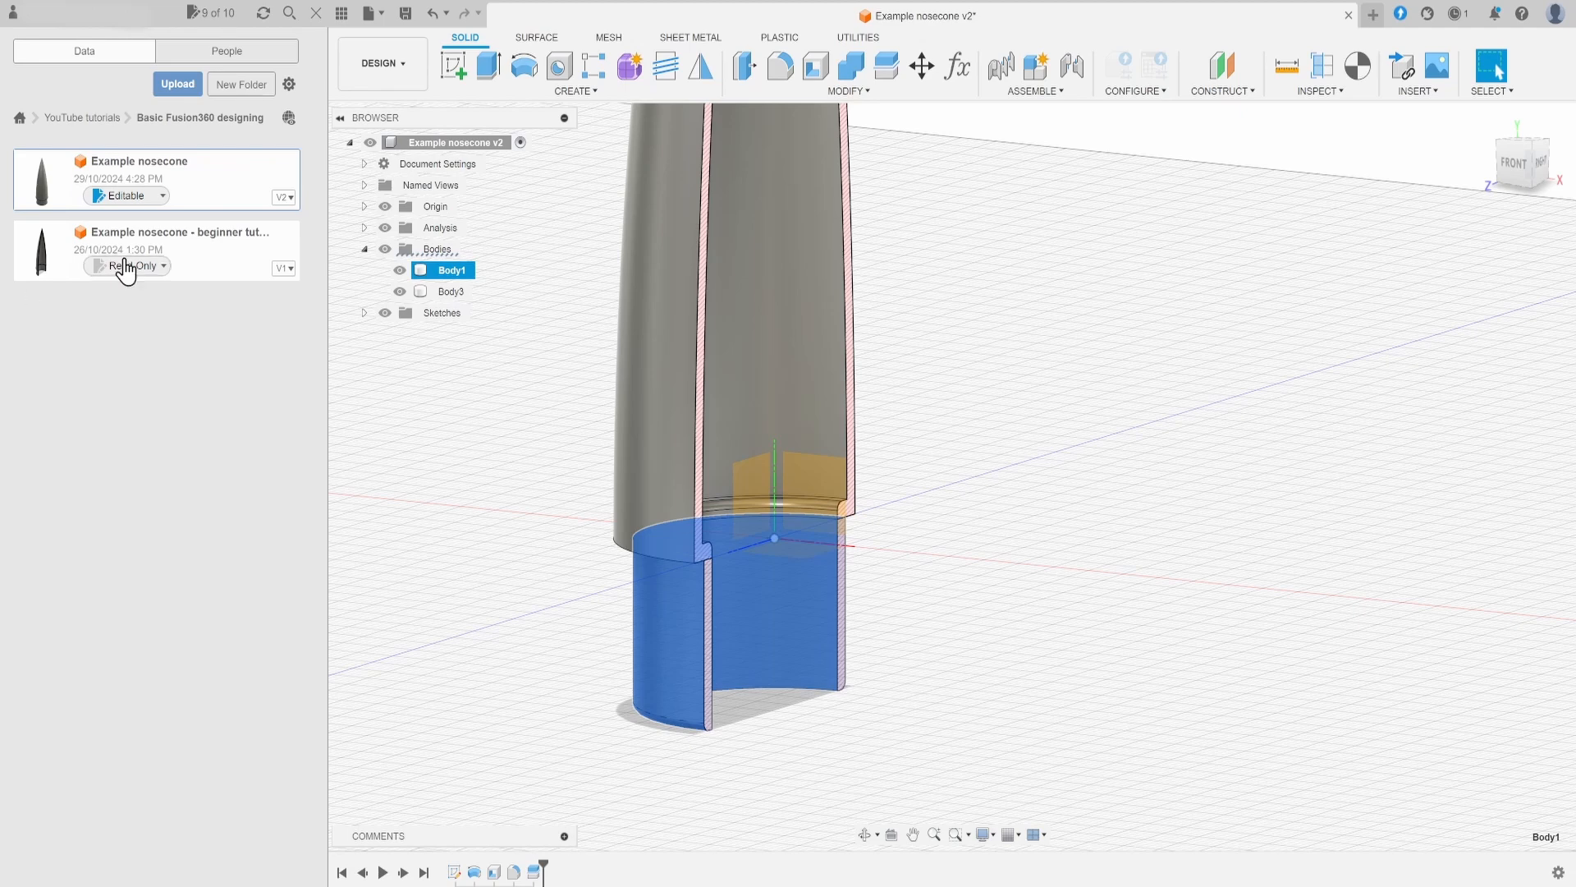
- Find a red appearance and apply Plastic - Translucent Glossy (Red) to the nosecone's upper body, Body3
left_click(560, 408)
key("a")
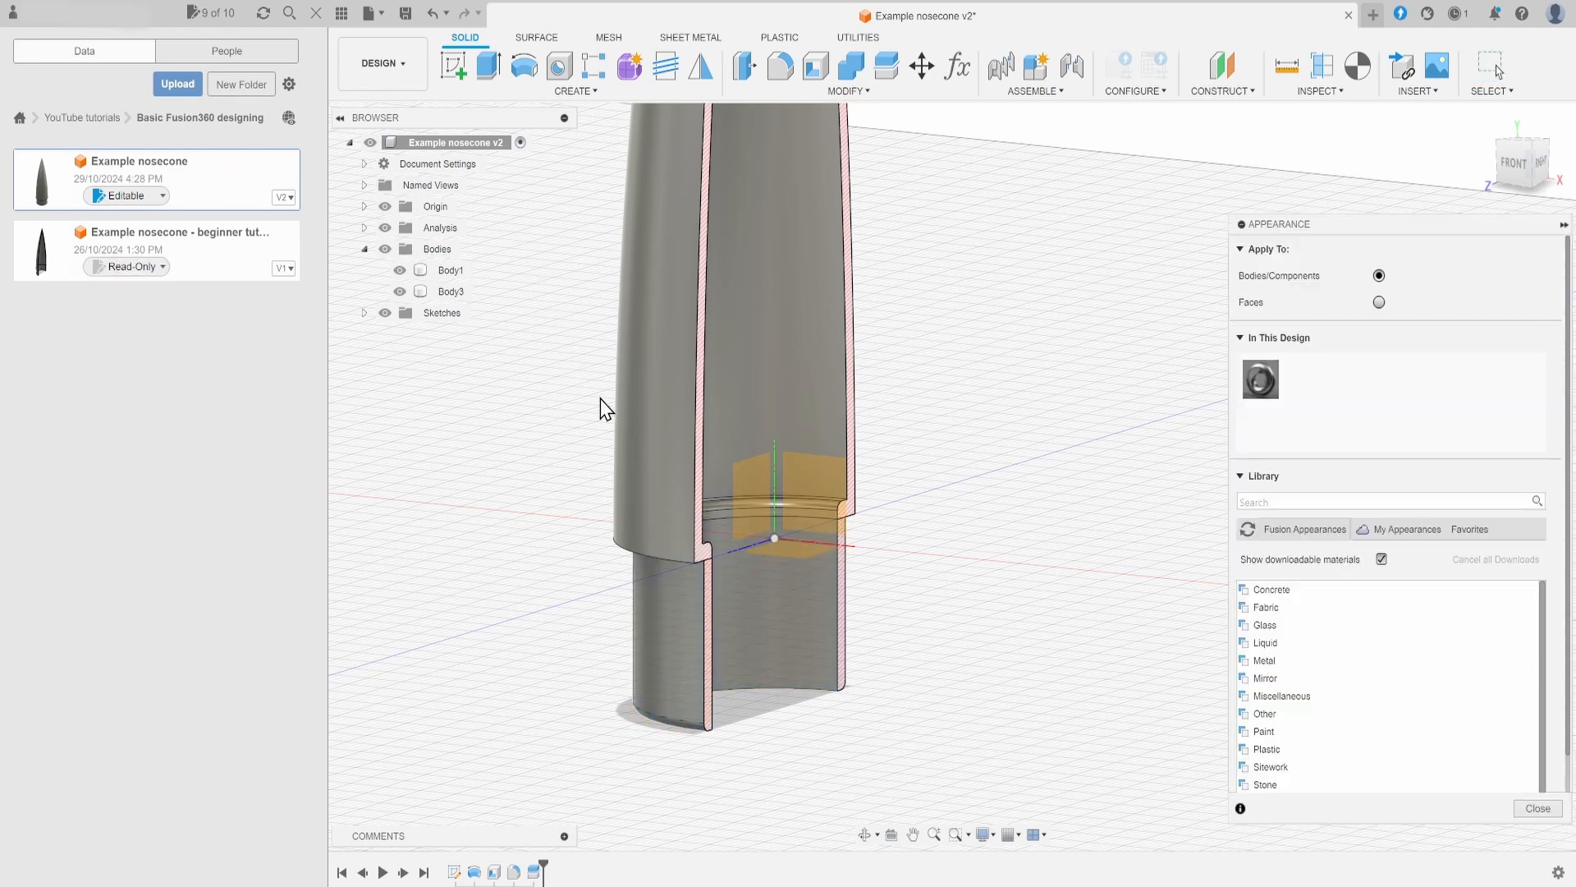
left_click(1324, 497)
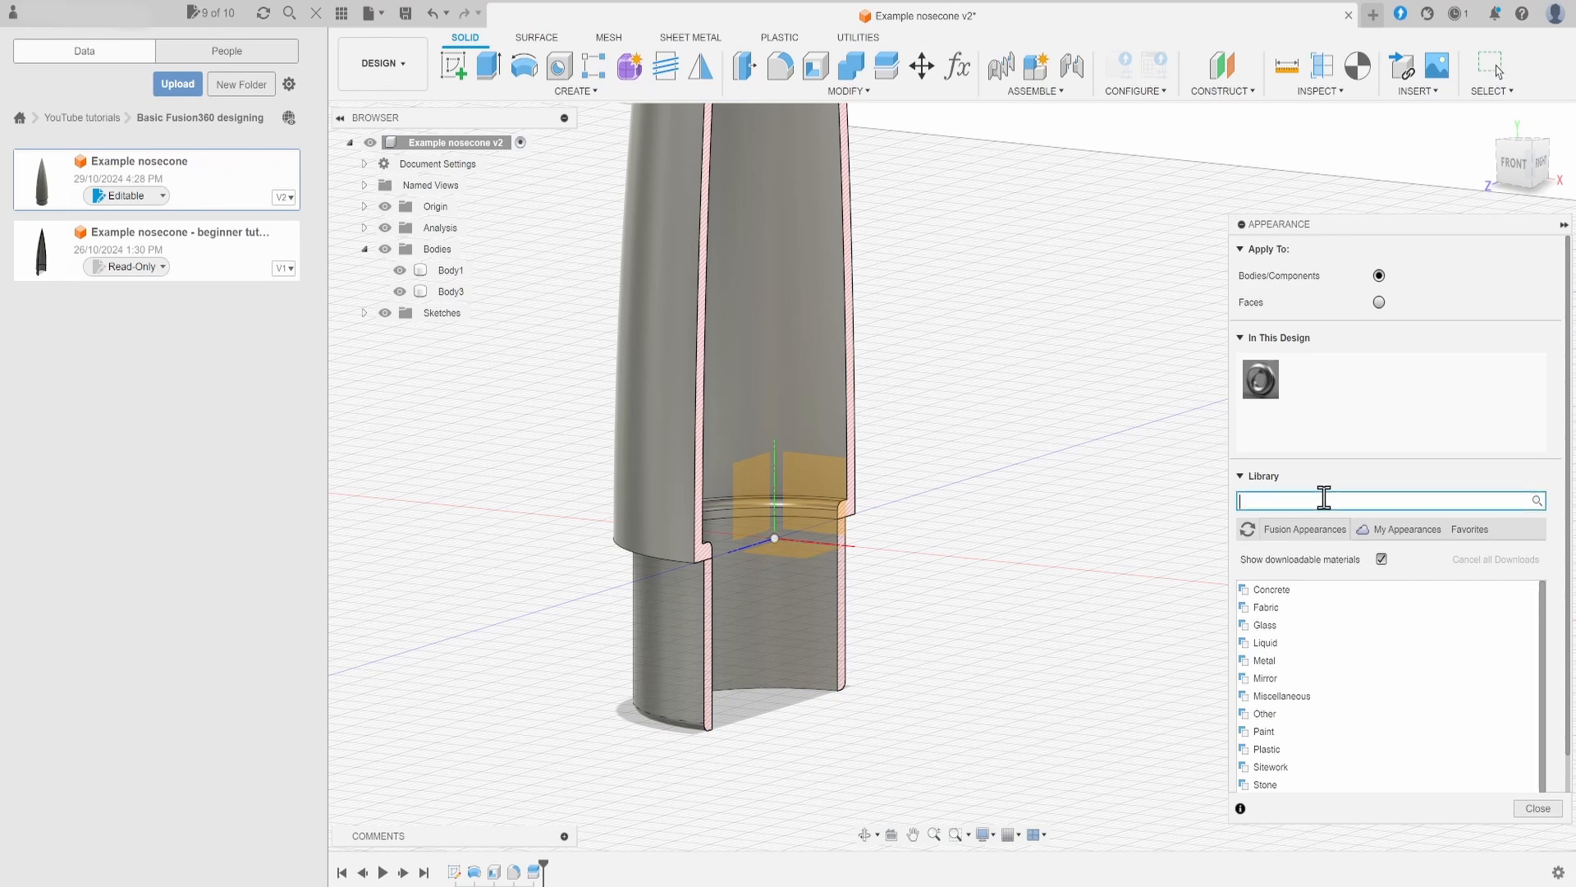
type("red")
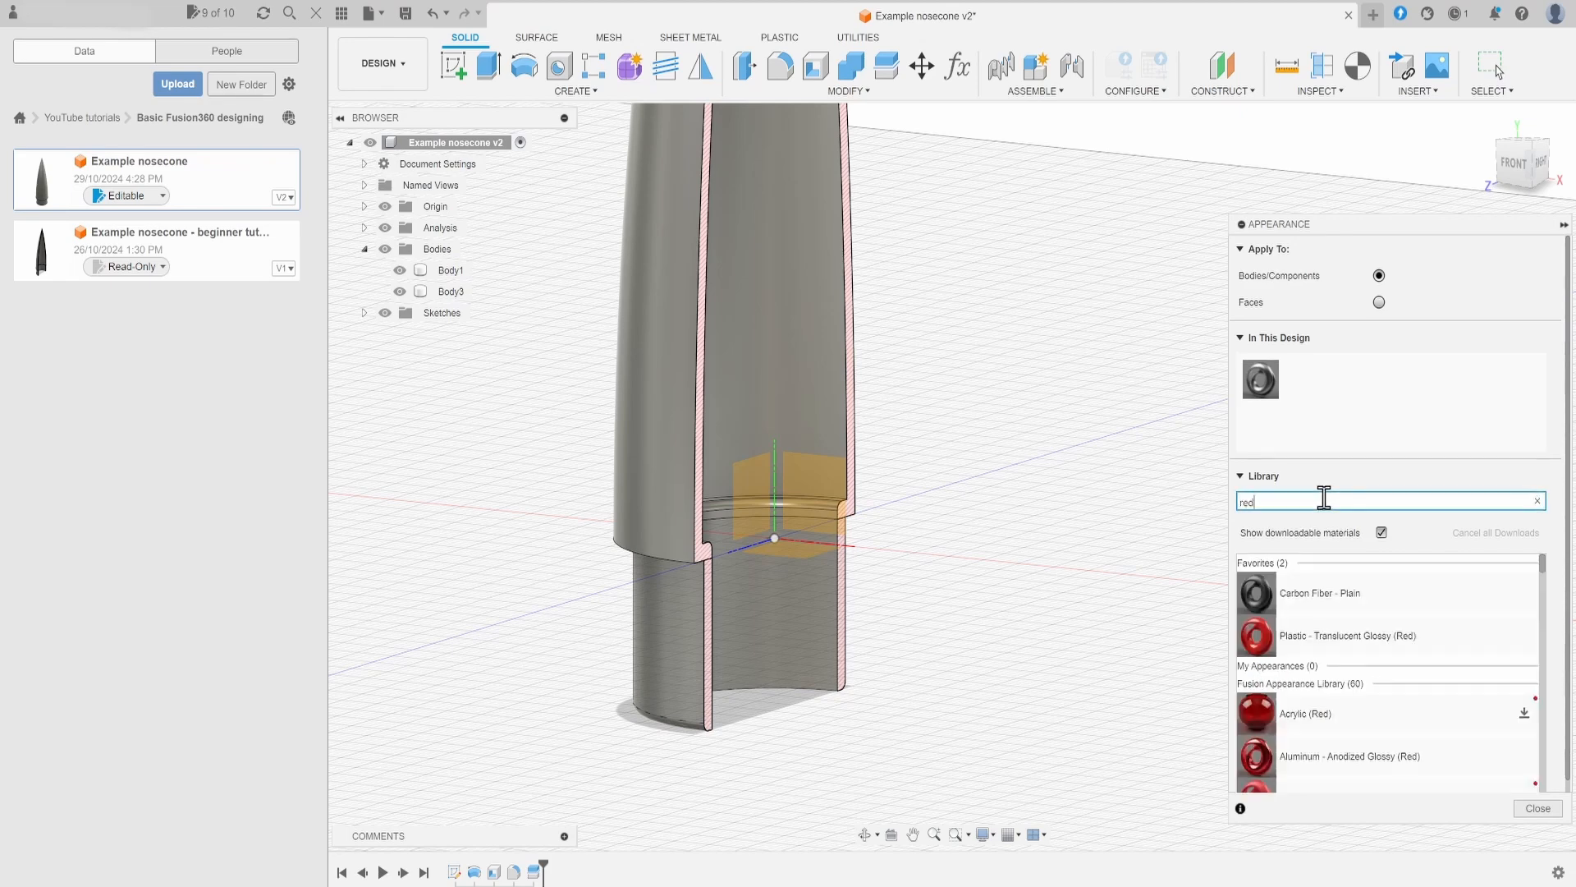
left_click_drag(1361, 633, 668, 332)
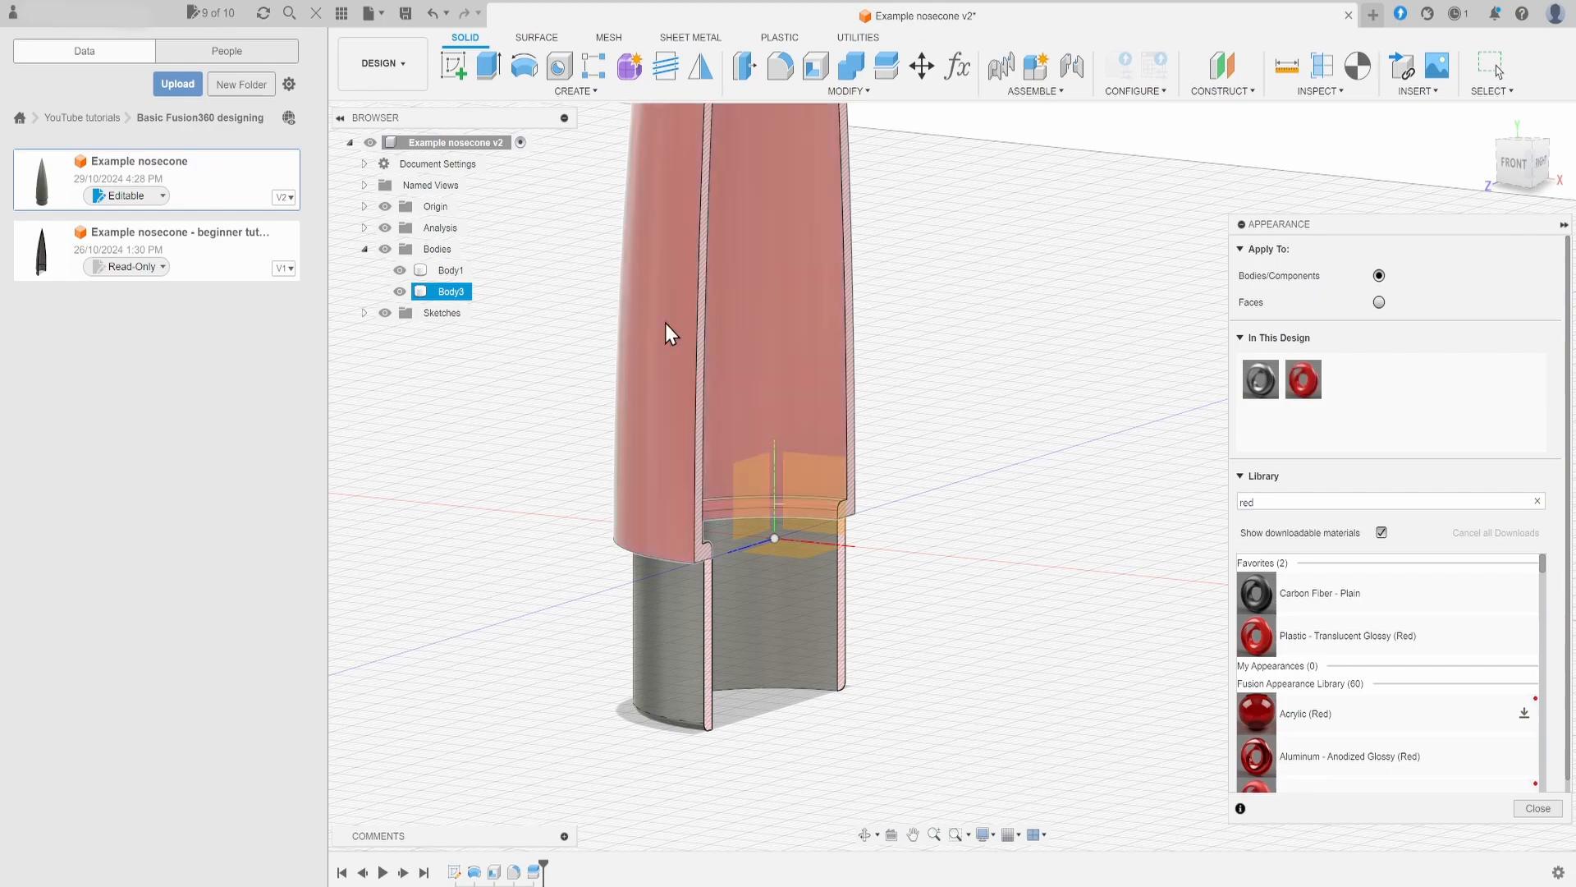
- Find a green appearance and apply it to the nosecone's lower shoulder body, Body1
scroll(643, 623, "down", 3)
double_click(1324, 504)
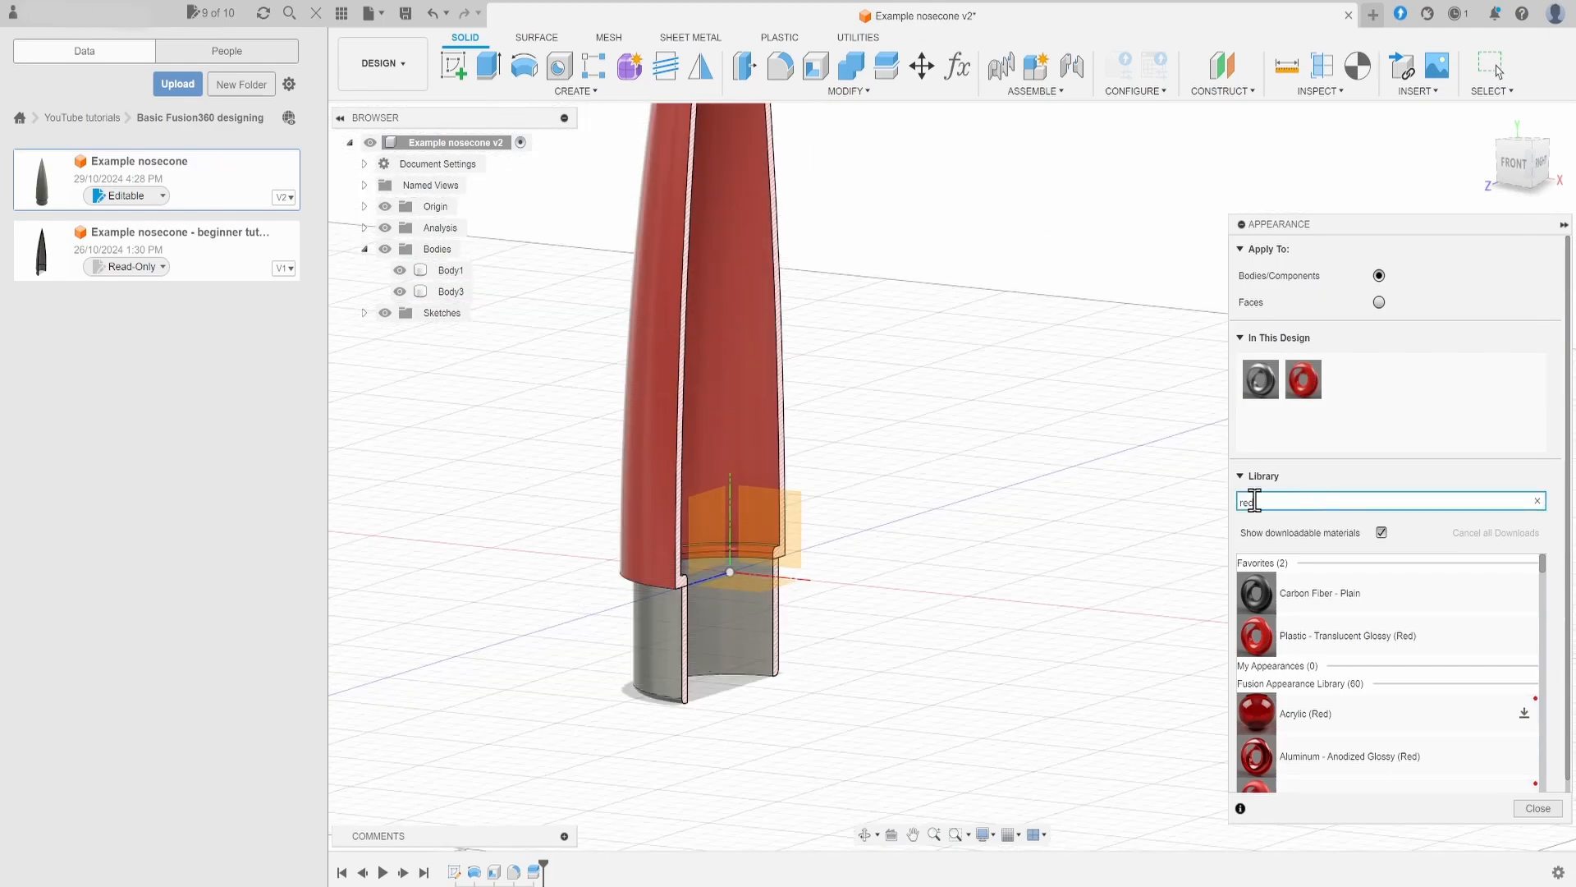
type("green")
left_click_drag(1335, 609, 663, 619)
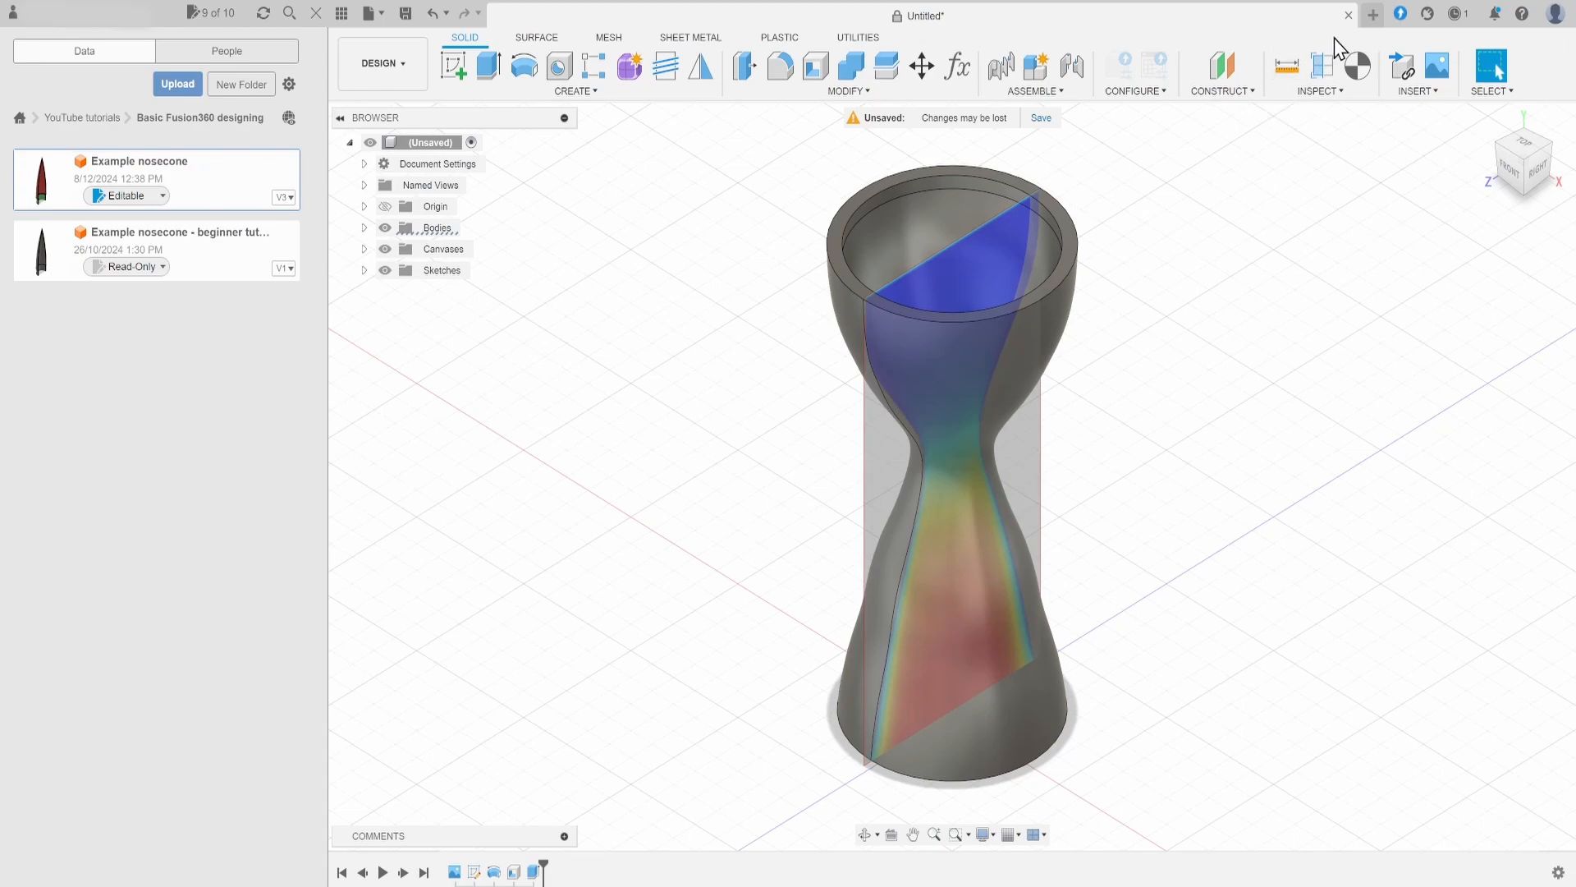
- Close the untitled hourglass-shaped nozzle design without saving it
left_click(1349, 15)
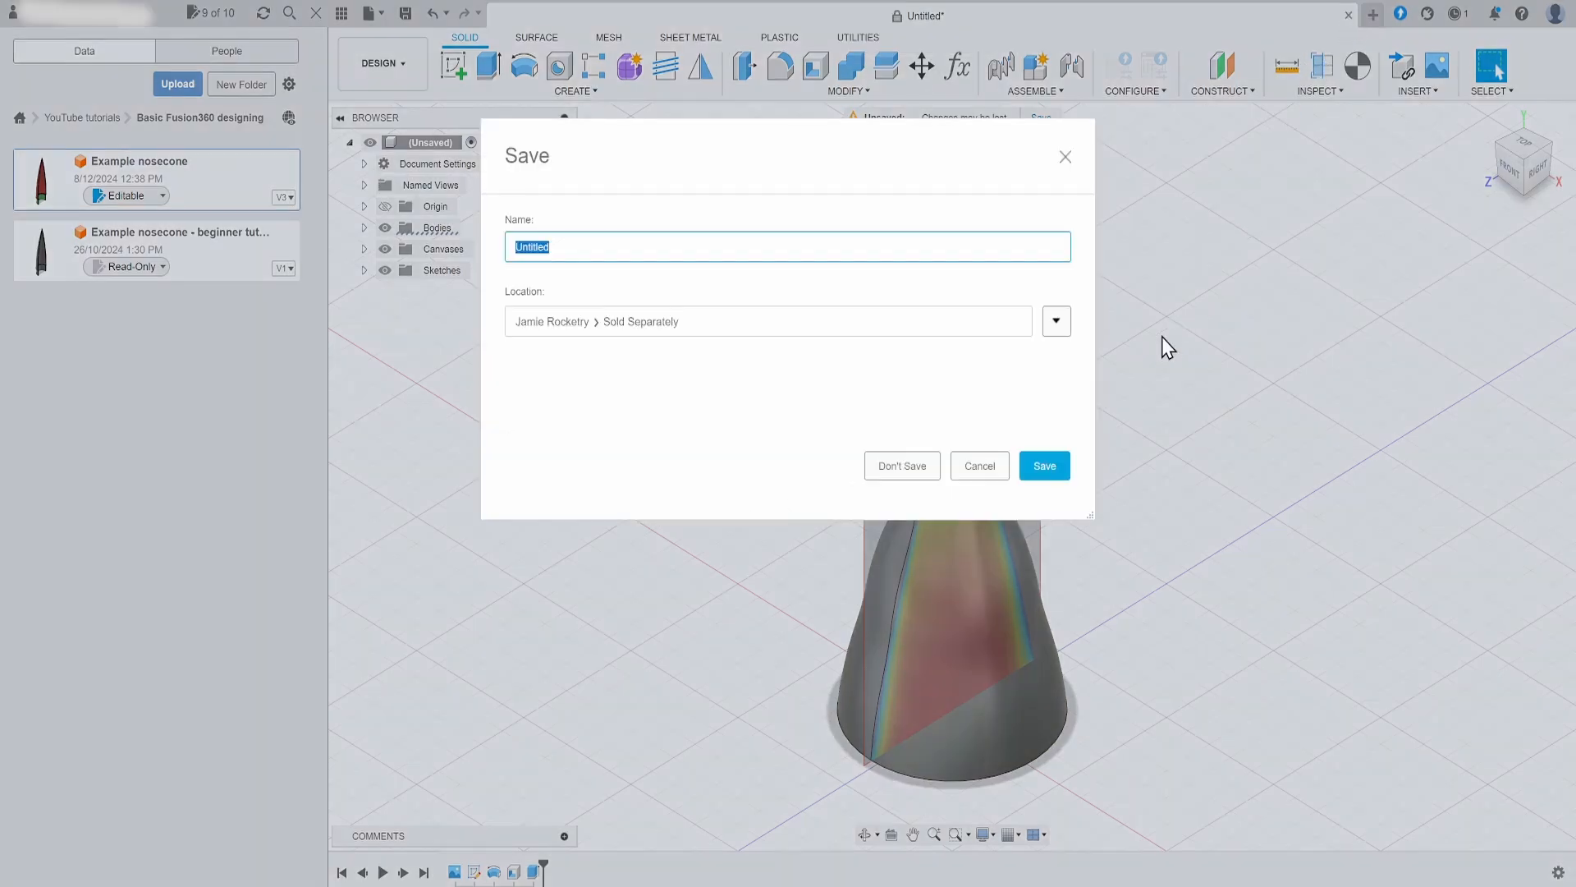
left_click(915, 461)
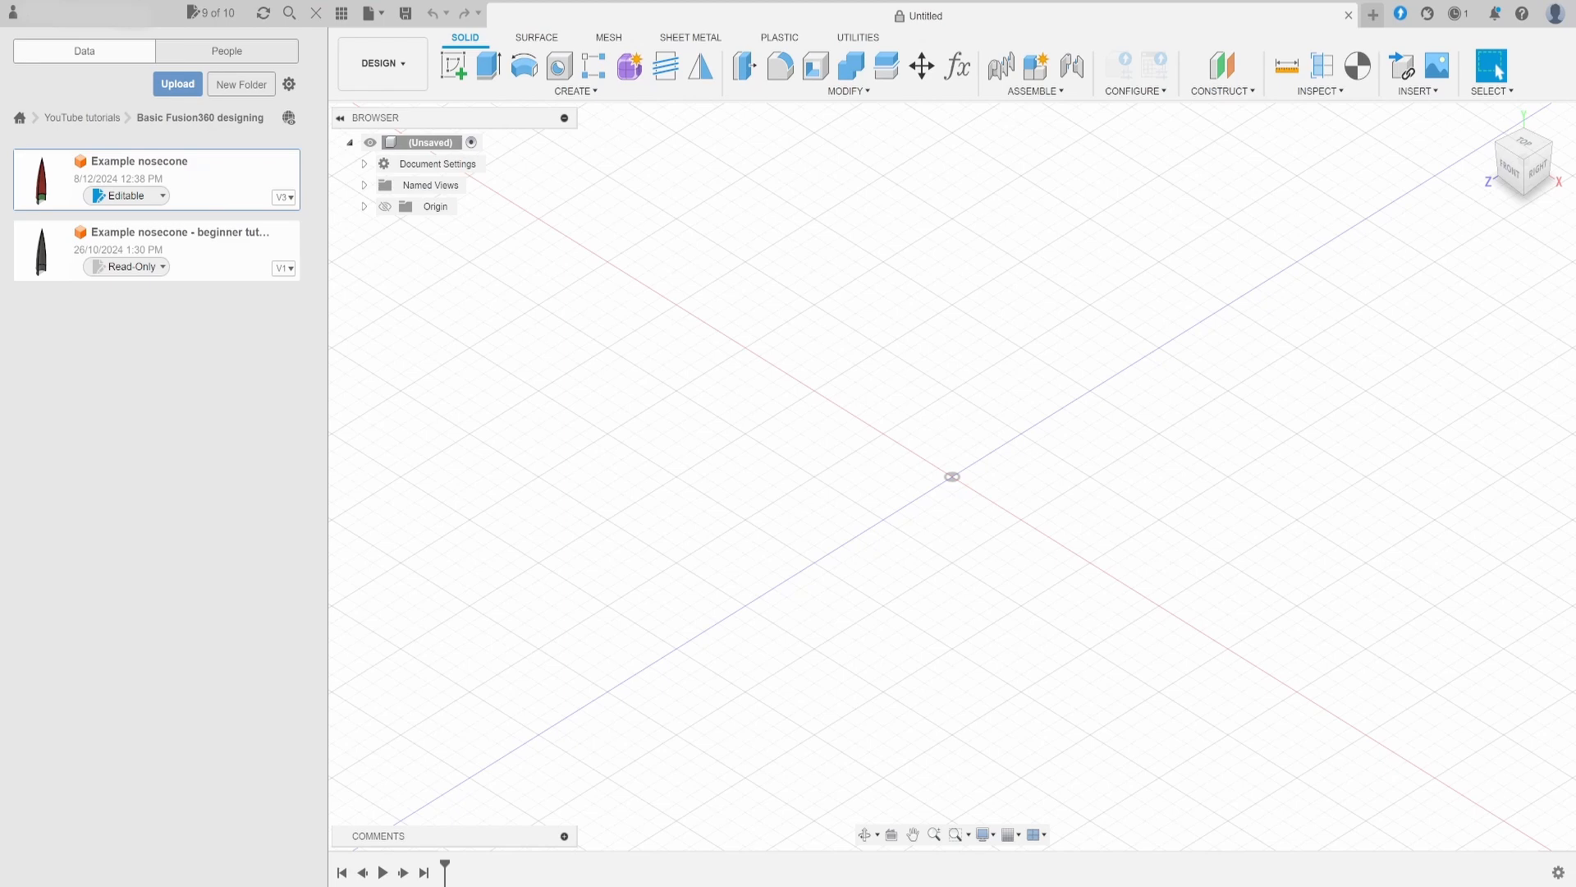
- Insert the DeLavalNozzle image as a canvas on the YZ origin plane of the empty design
left_click(1426, 91)
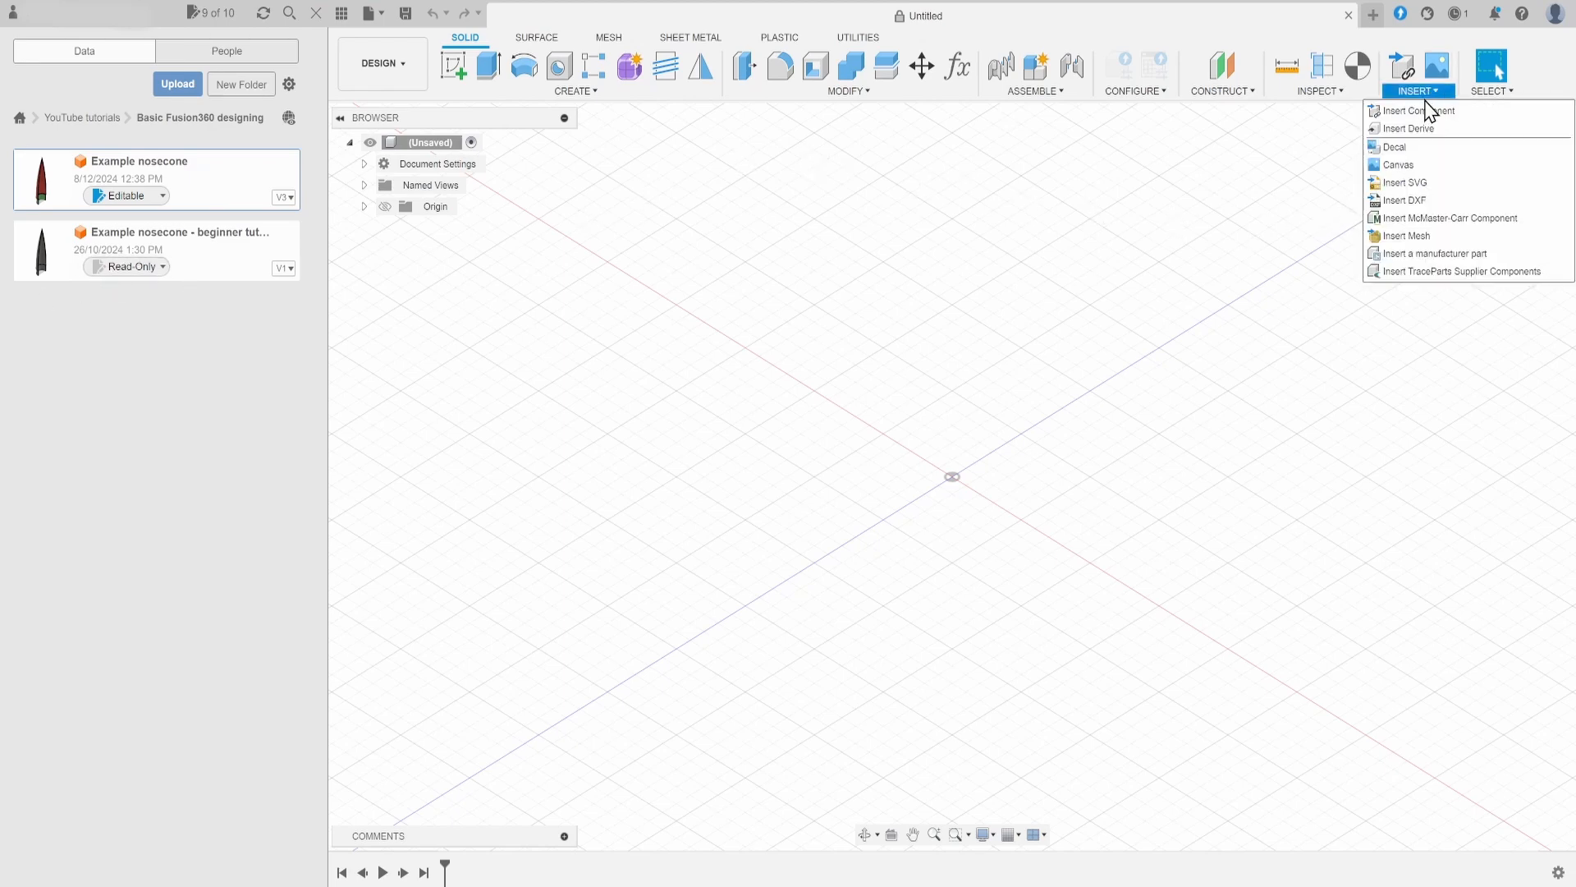
left_click(1410, 162)
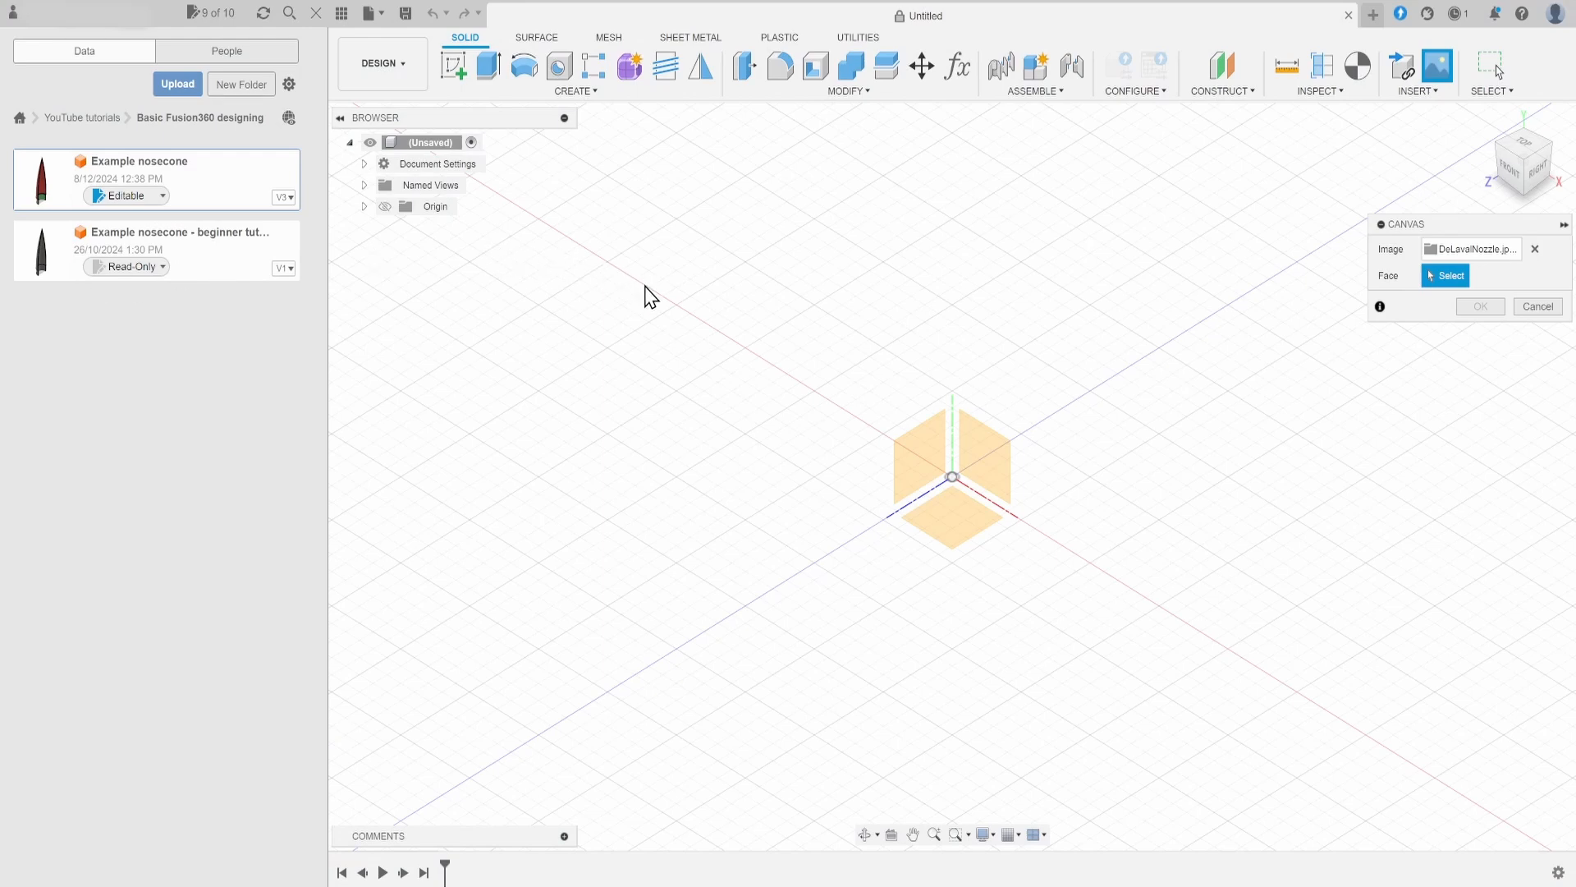
left_click(912, 454)
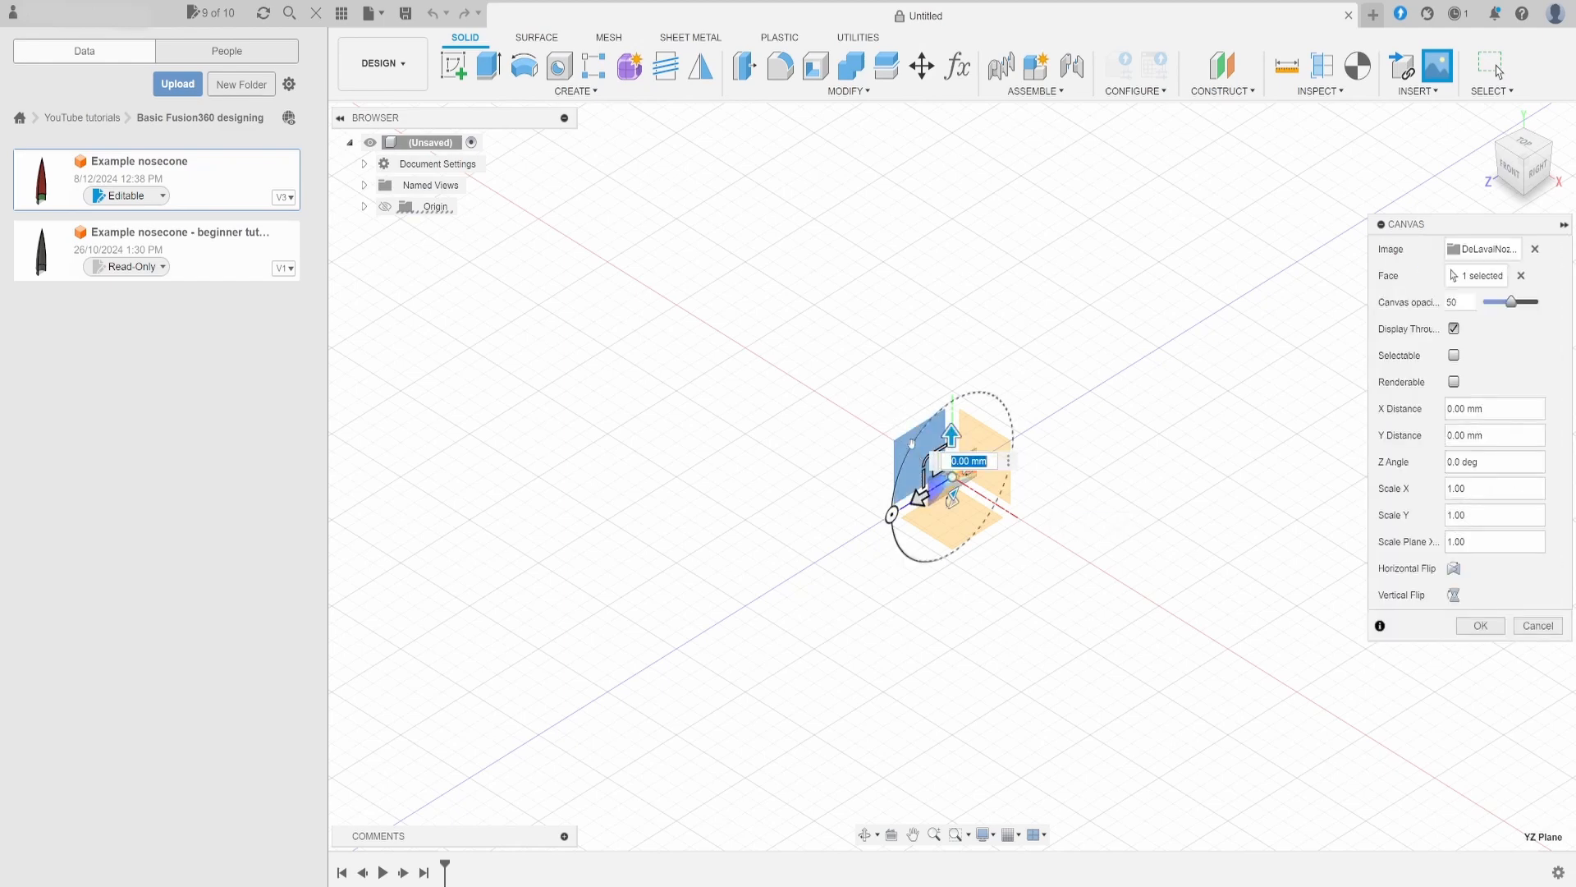
- Raise the nozzle canvas 45 mm above the origin and rotate it -90 degrees so the nozzle stands upright
left_click_drag(951, 433, 950, 275)
middle_click_drag(1001, 271, 933, 446)
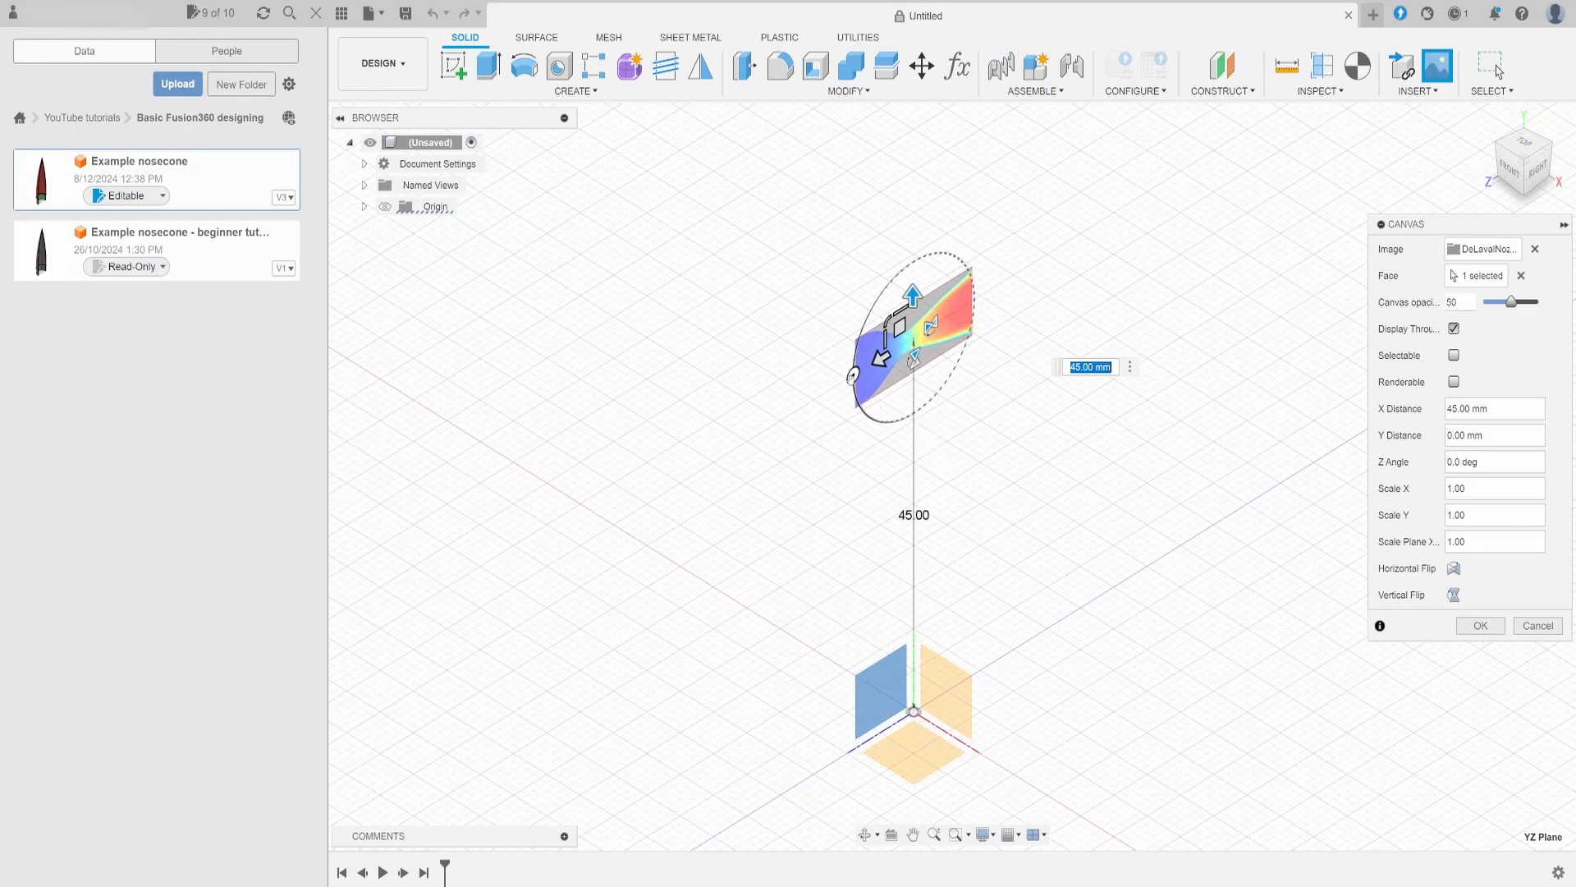
left_click_drag(852, 375, 917, 240)
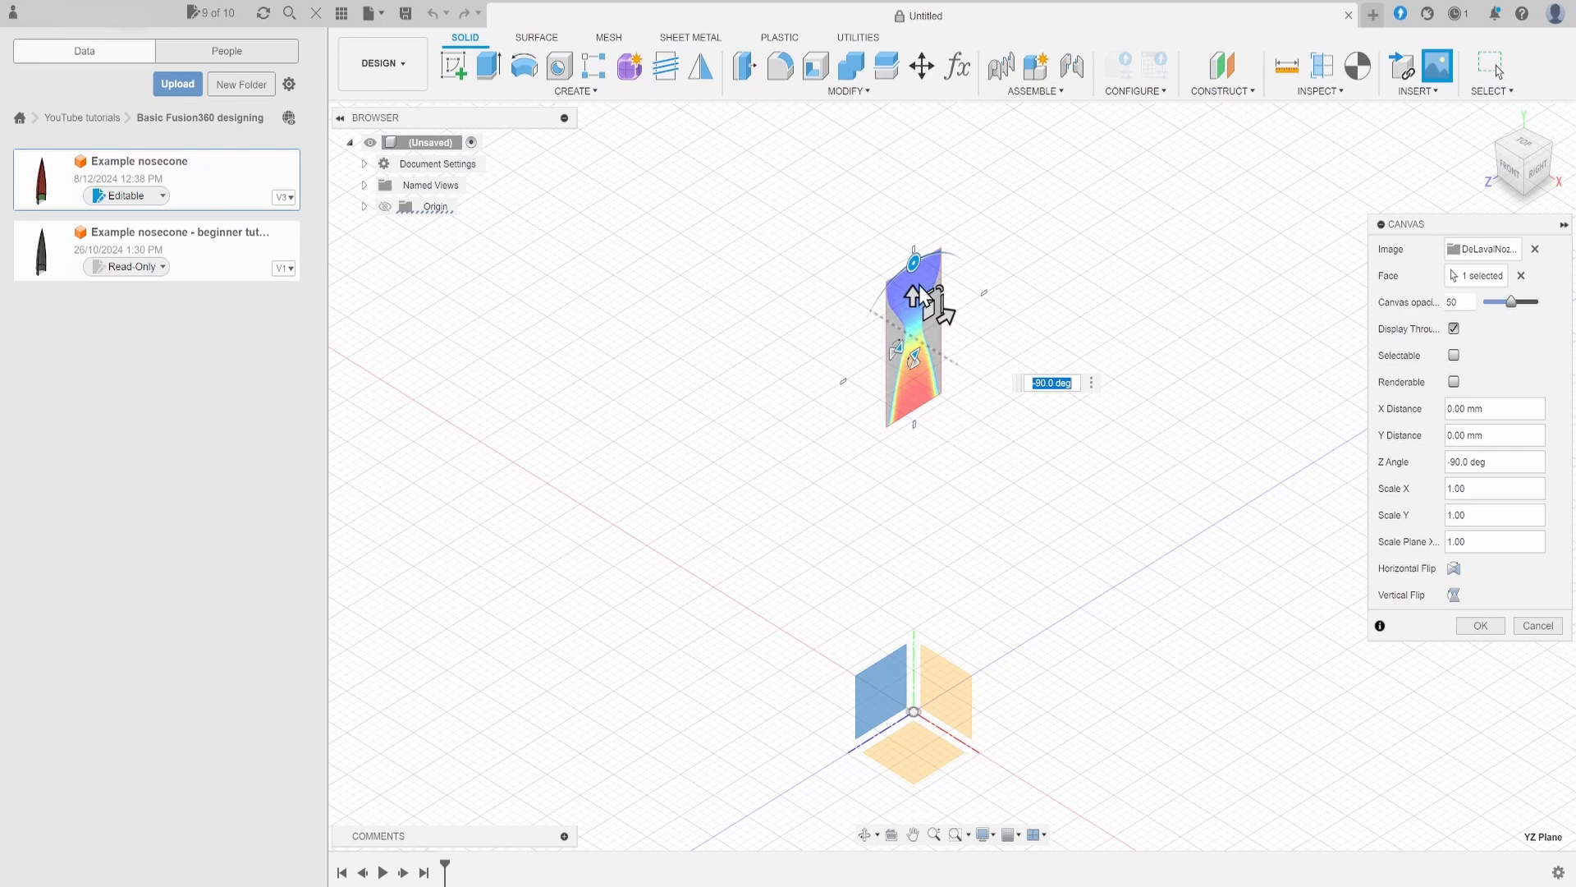
left_click(1482, 488)
left_click(1483, 514)
- Lower the upright canvas to a Y distance of -36 mm so its base sits near the origin
left_click_drag(916, 294, 919, 536)
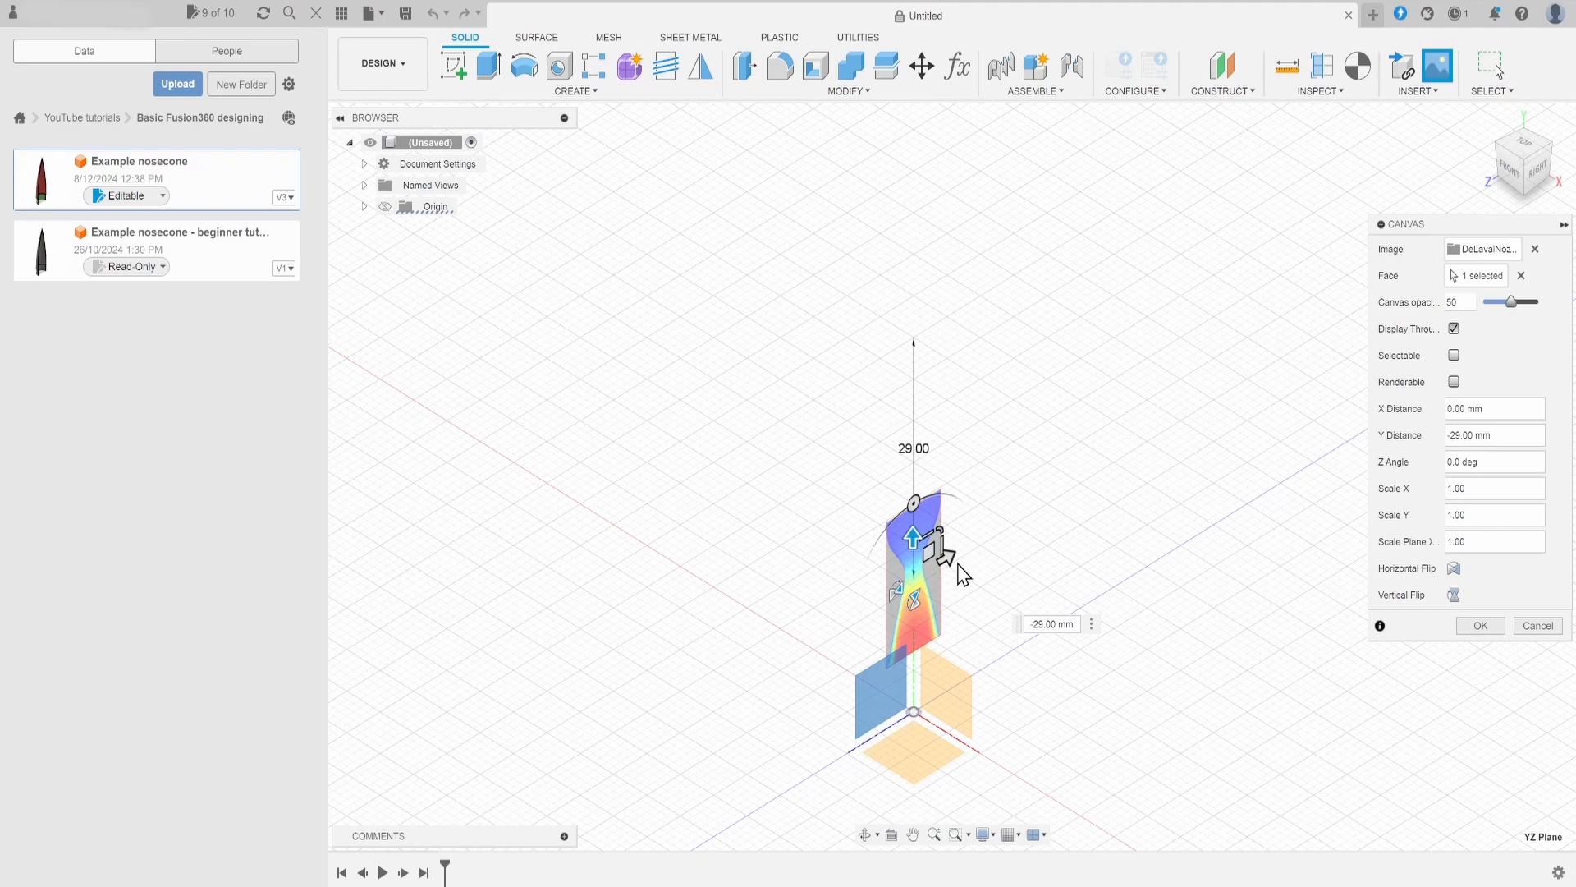
left_click_drag(915, 539, 916, 589)
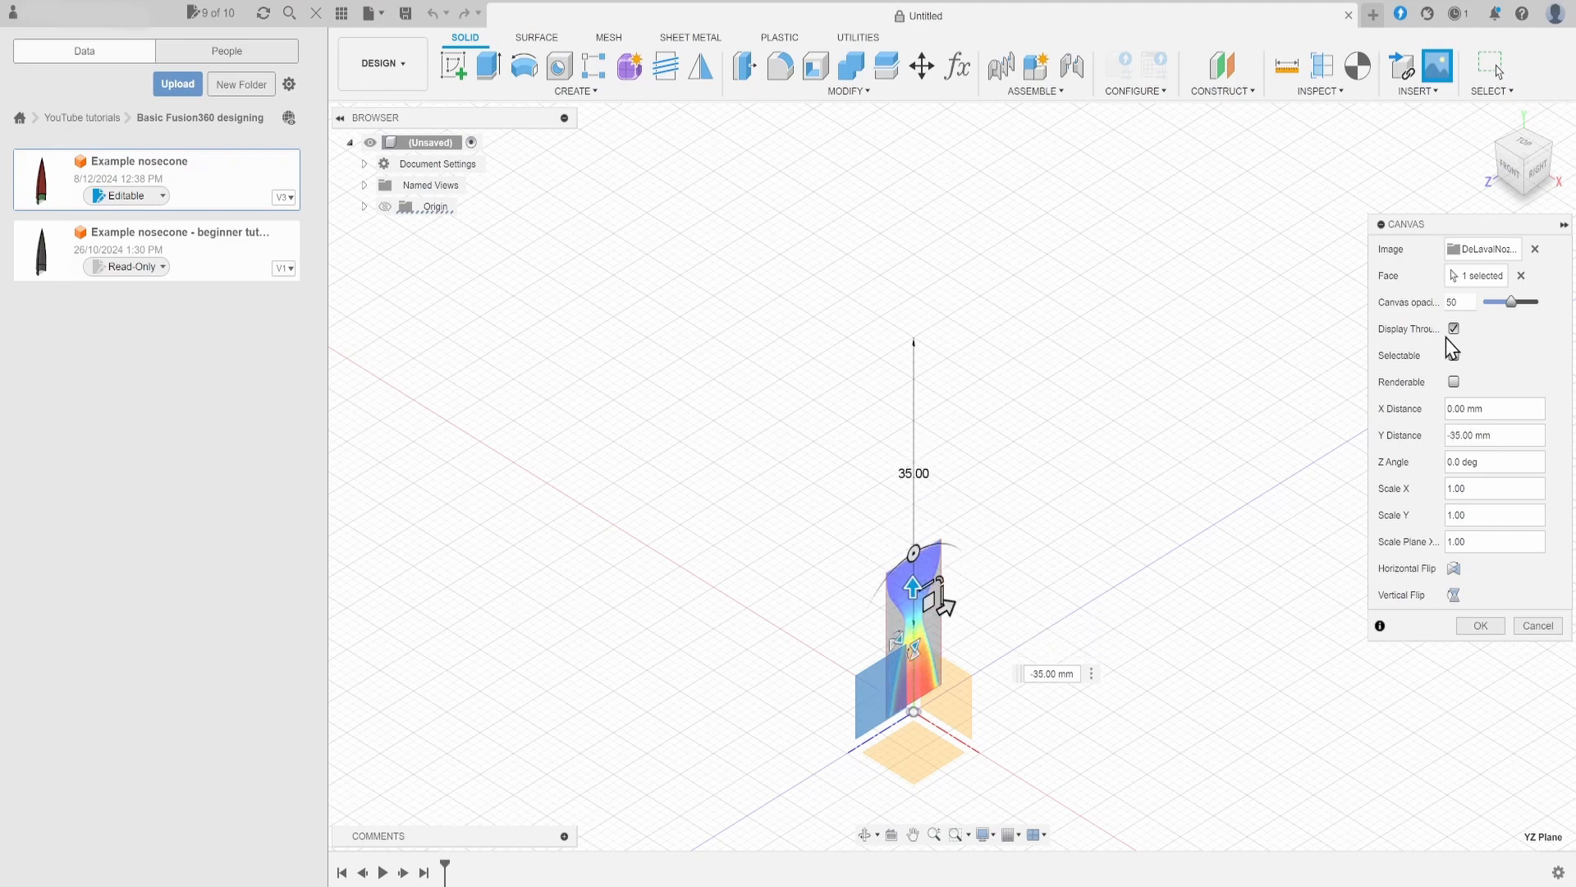
left_click(1529, 174)
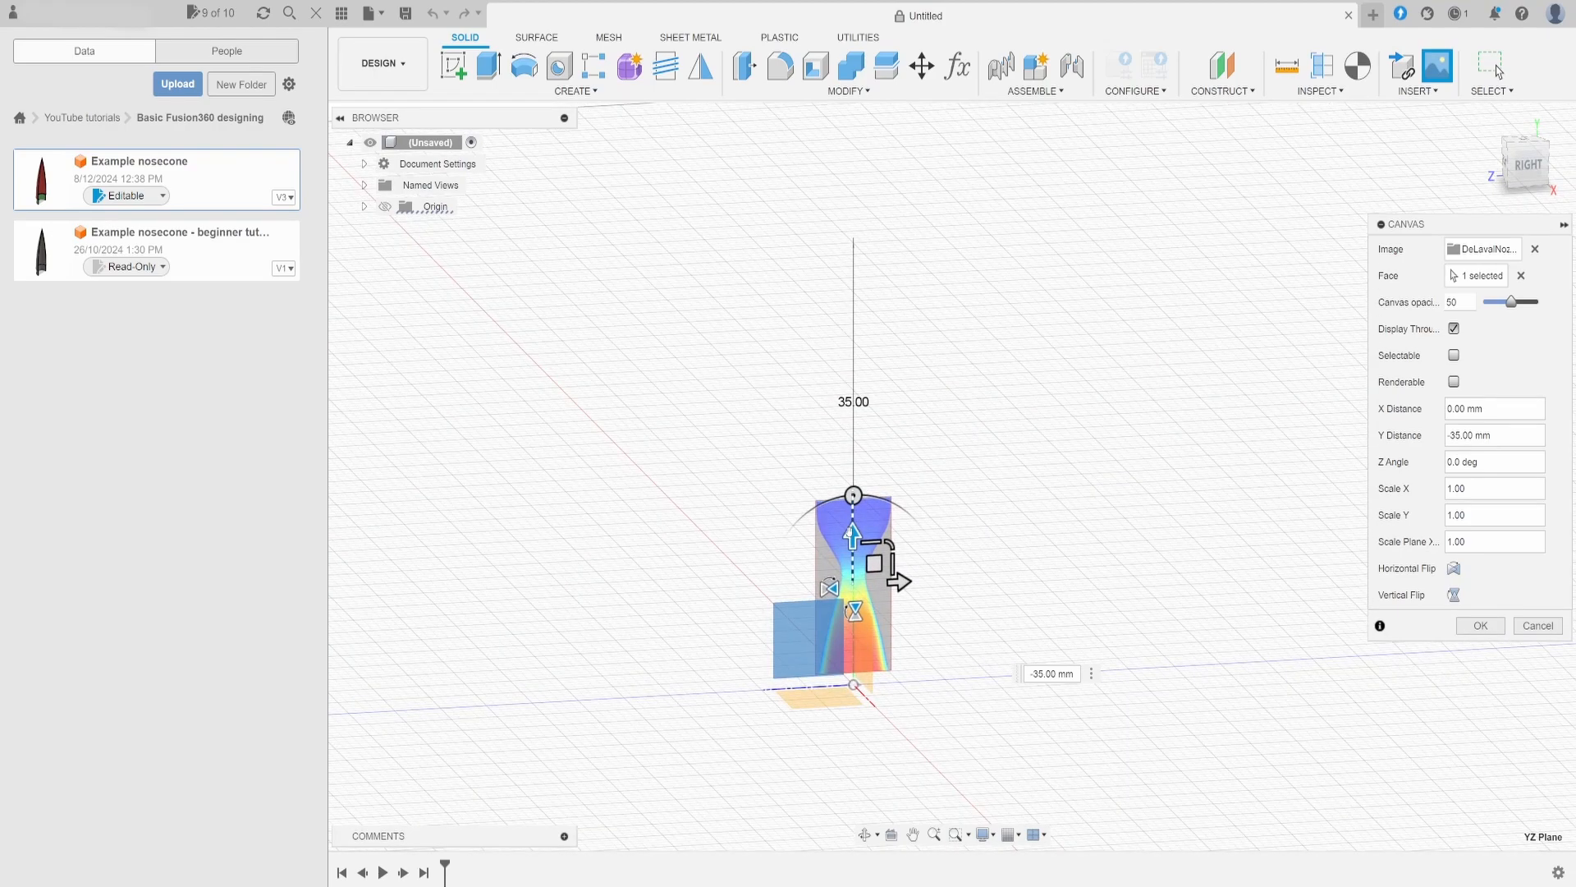
left_click_drag(852, 532, 853, 543)
scroll(870, 673, "up", 5)
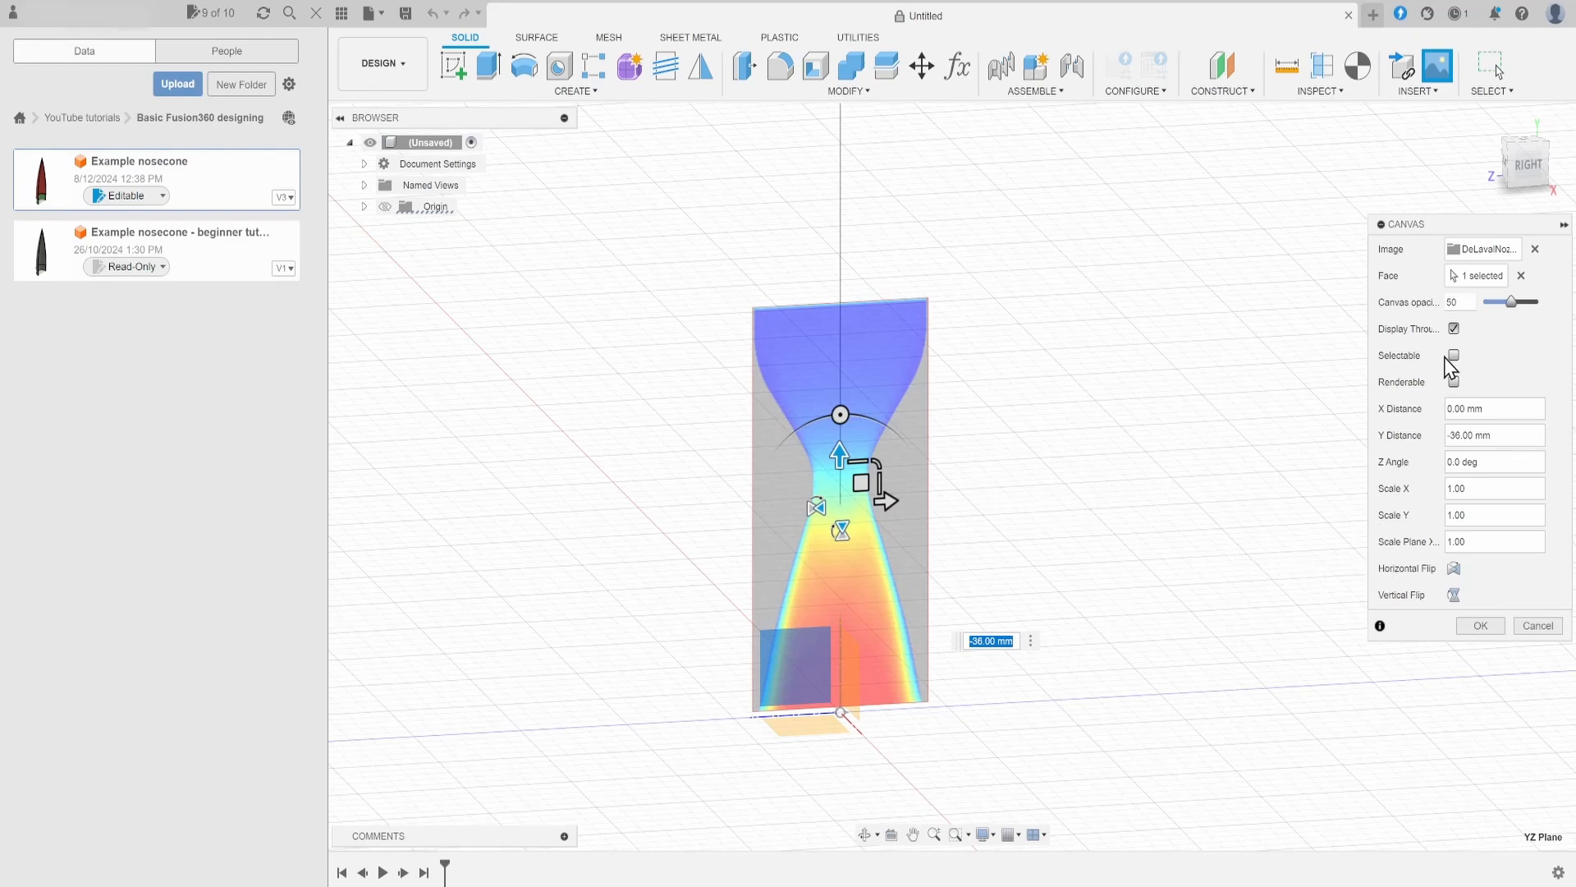
- Set the canvas opacity to 45, make the canvas selectable and finish inserting it
mouse_move(1512, 298)
left_mouse_down()
mouse_move(1554, 324)
mouse_move(1508, 315)
left_mouse_up()
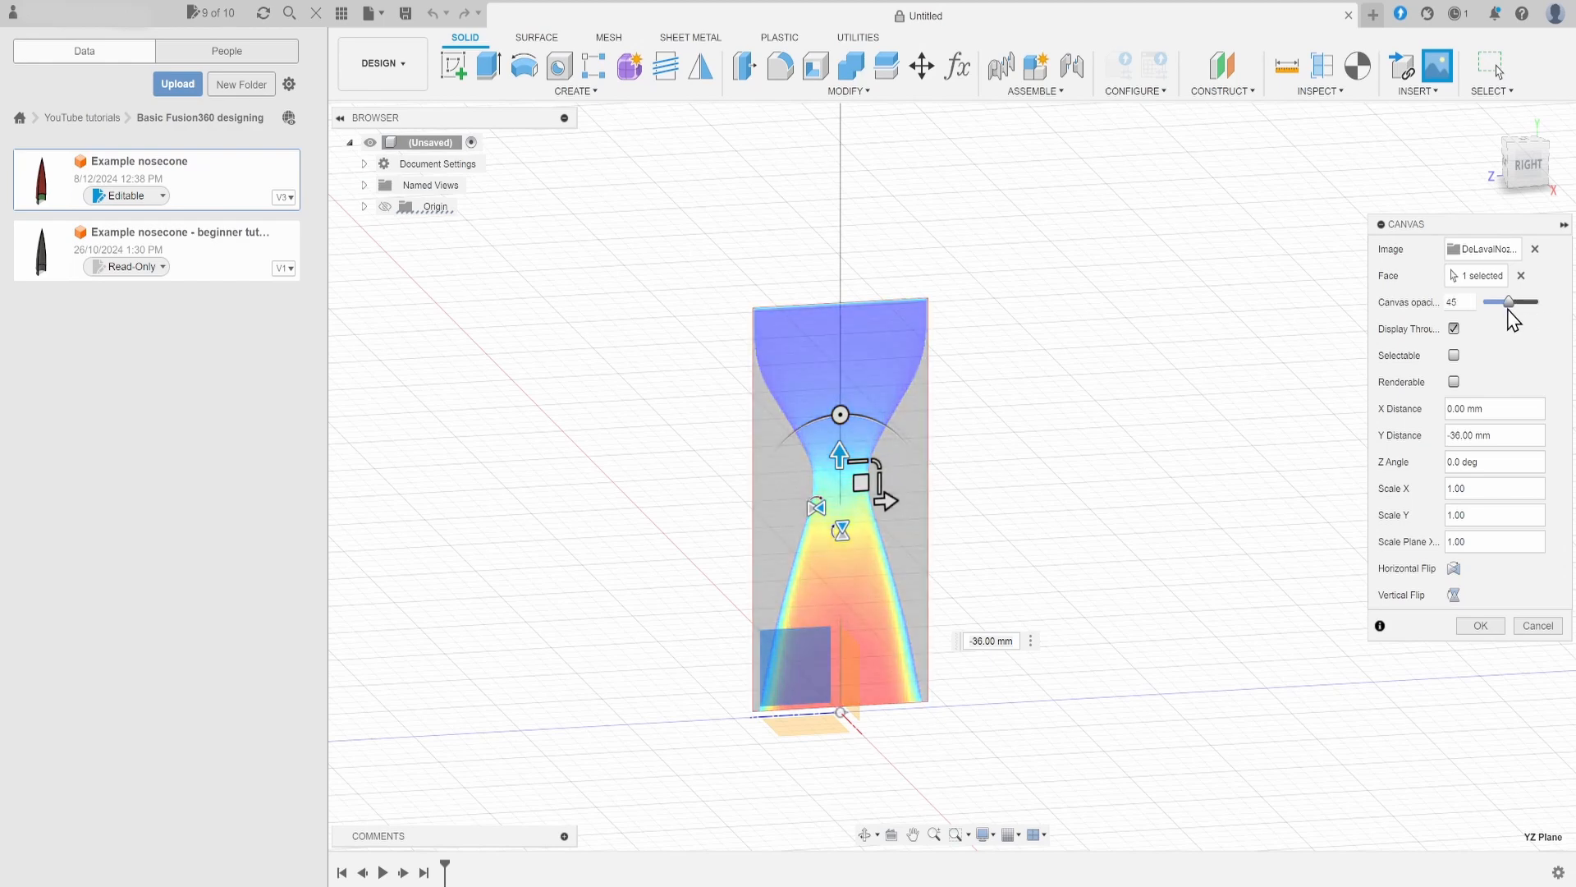
left_click(1454, 355)
left_click(1481, 625)
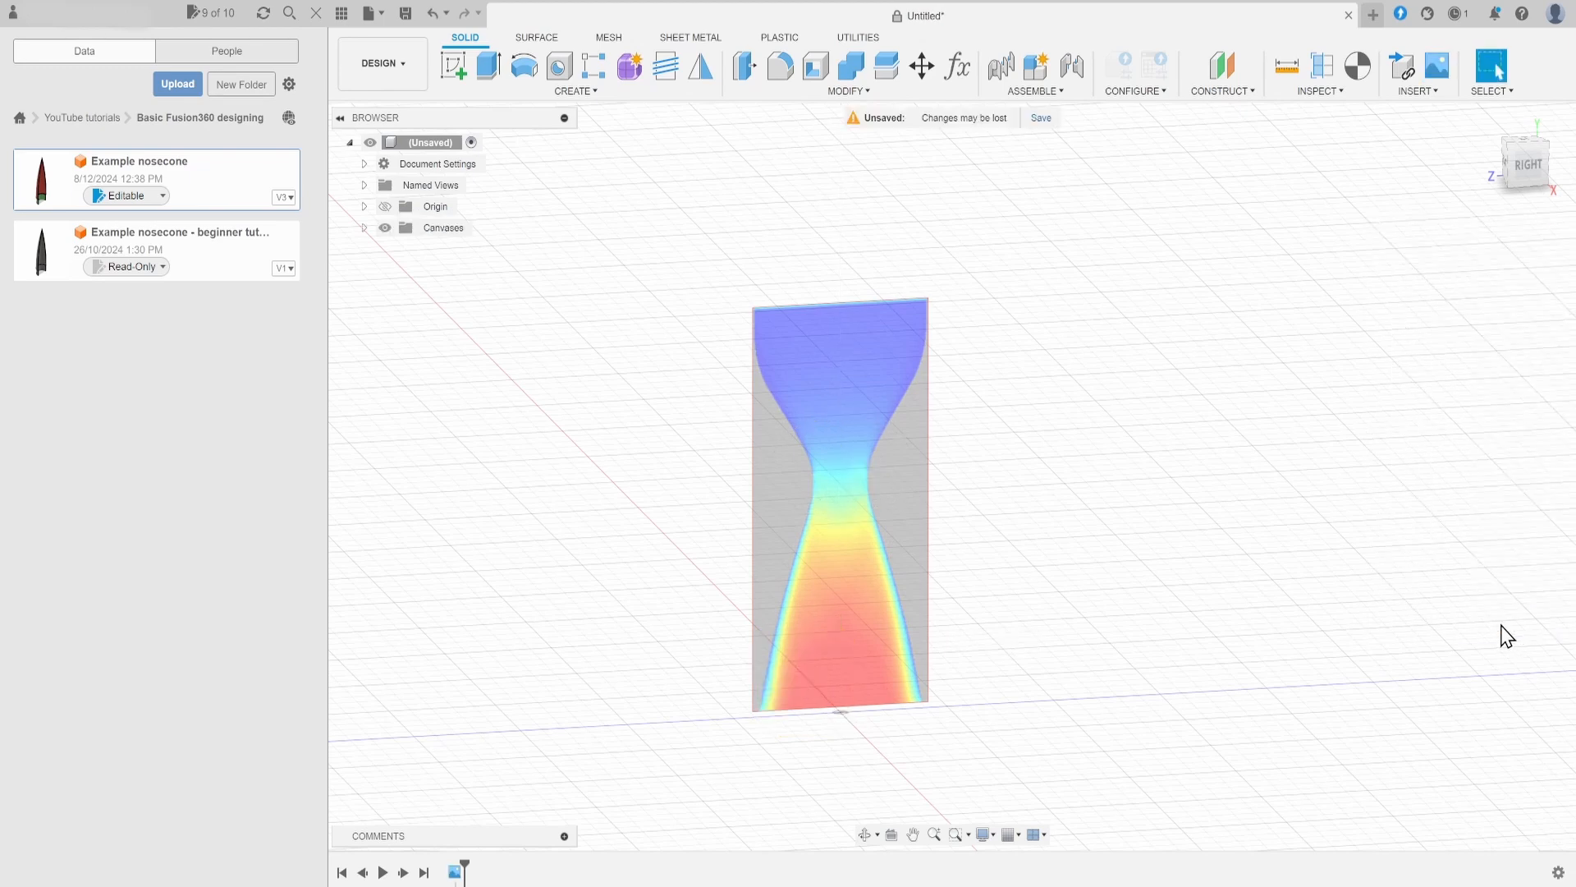
- Start a sketch on the YZ origin plane that carries the nozzle canvas
left_click(454, 68)
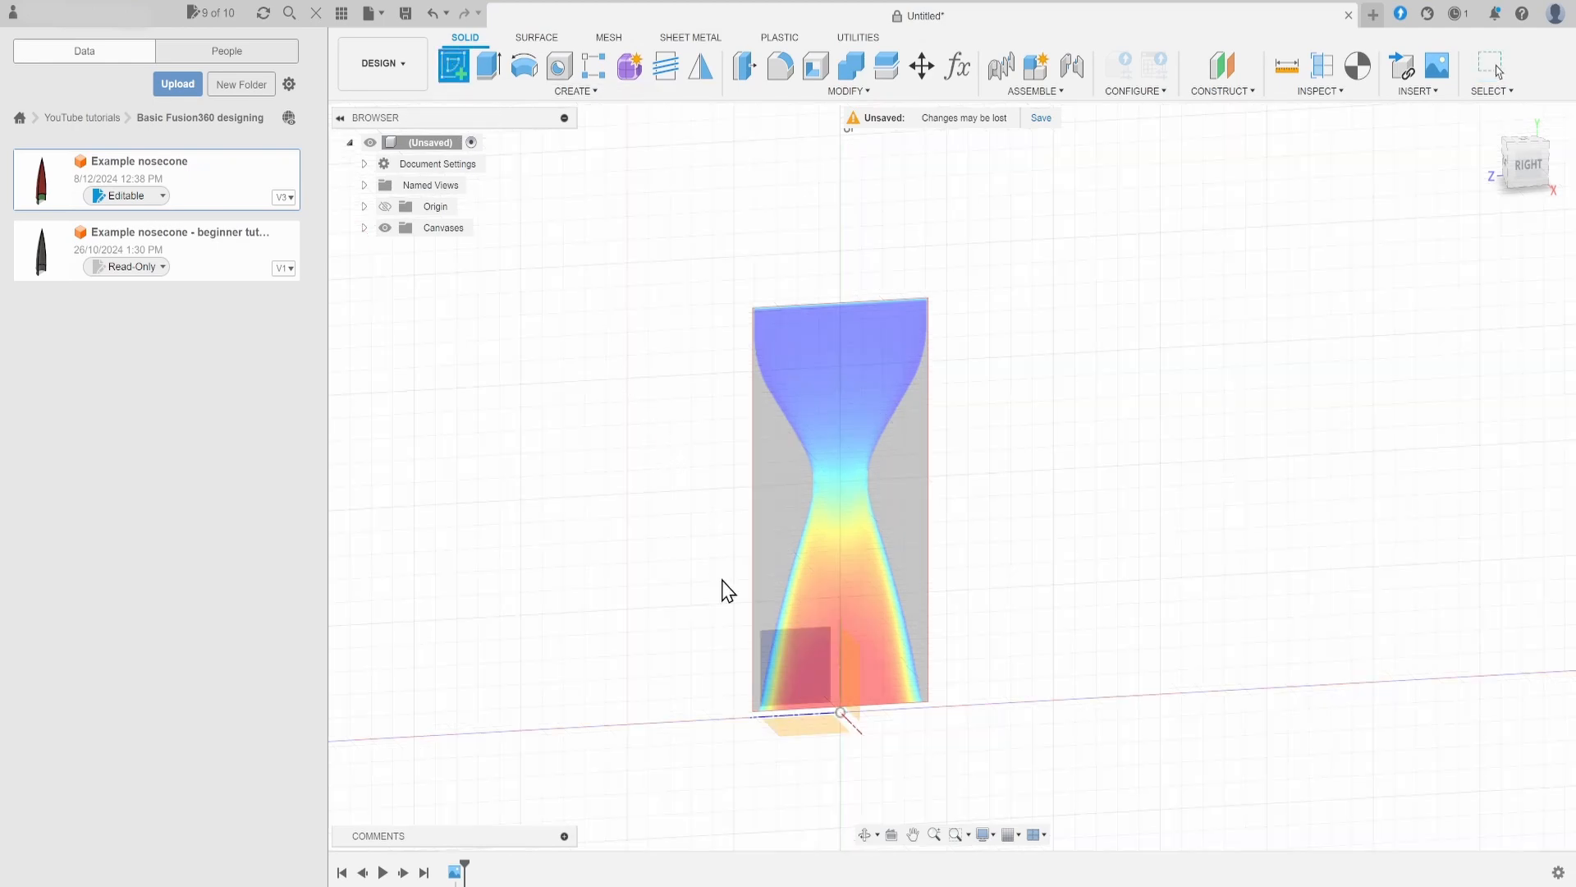
left_click(778, 688)
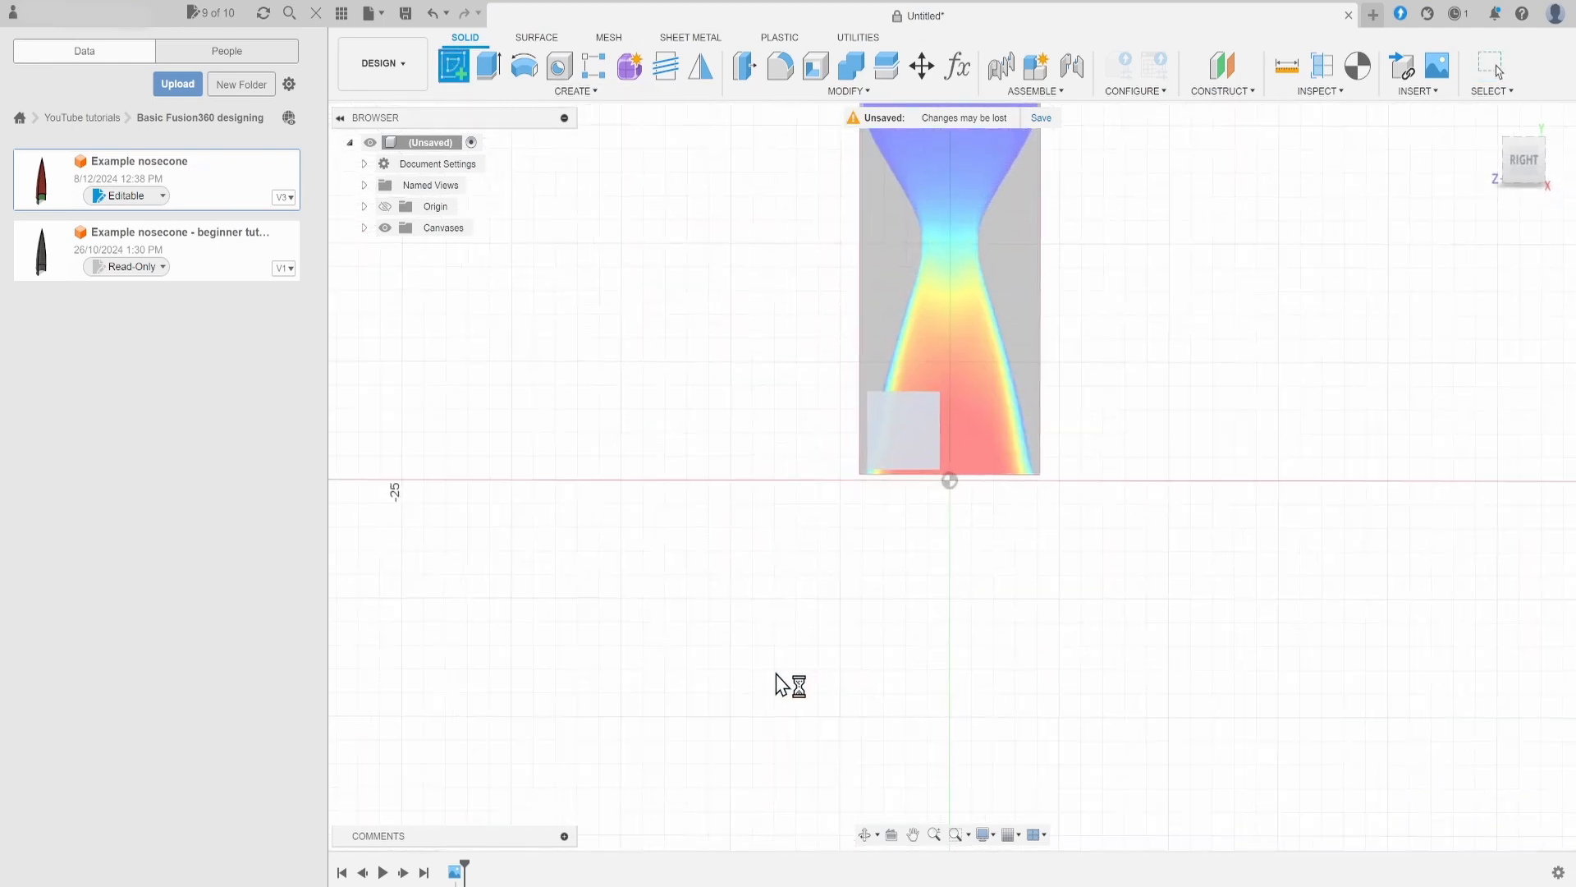
scroll(796, 624, "up", 3)
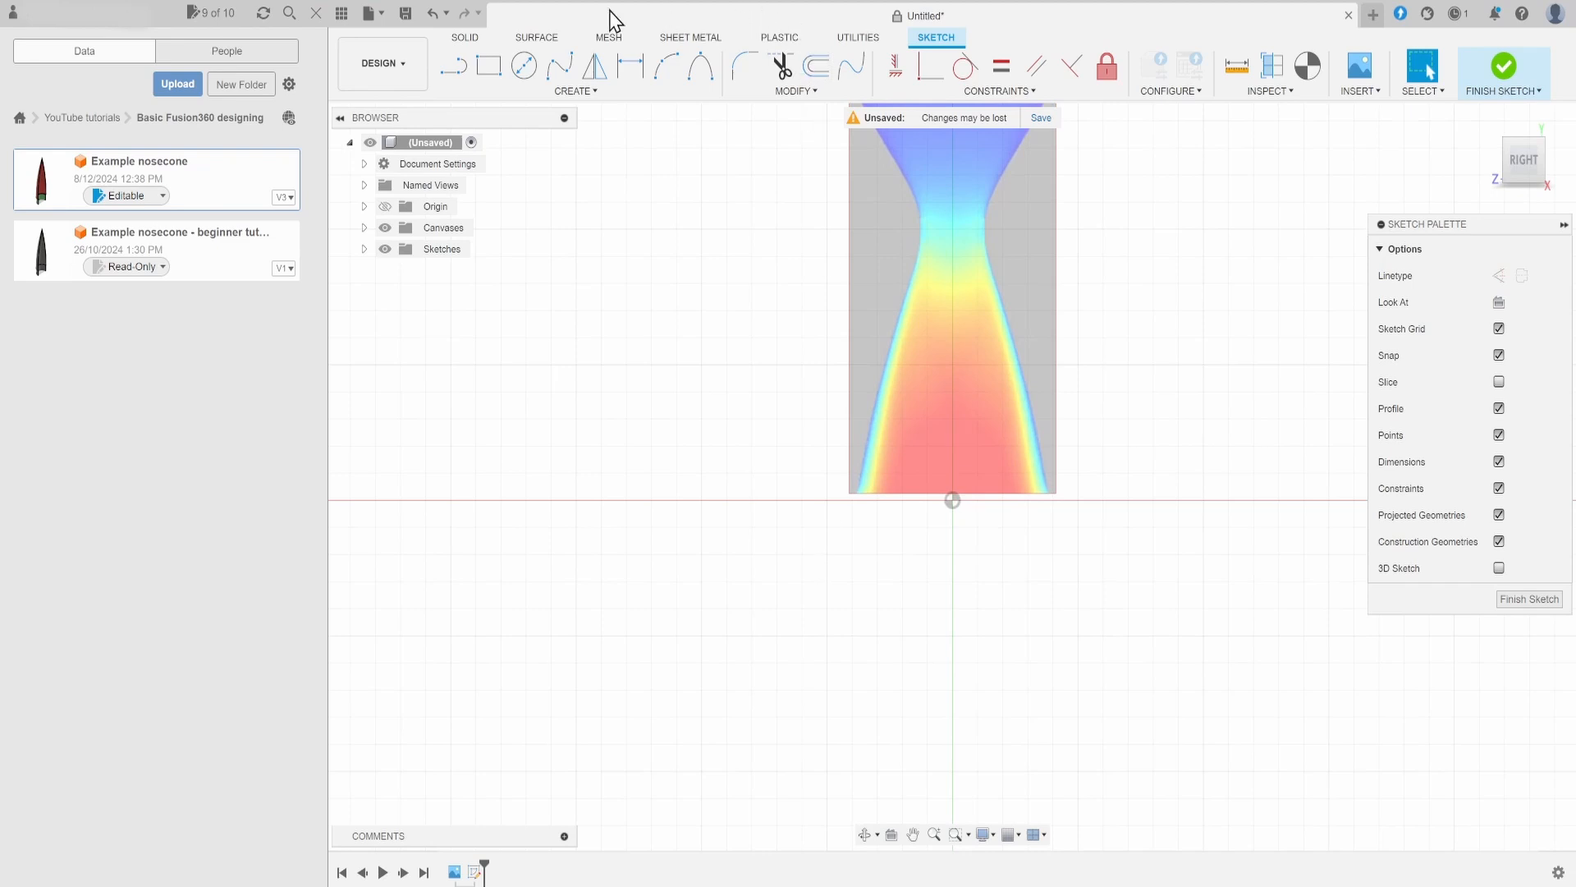
left_click(468, 69)
scroll(1158, 337, "up", 2)
scroll(1051, 427, "up", 1)
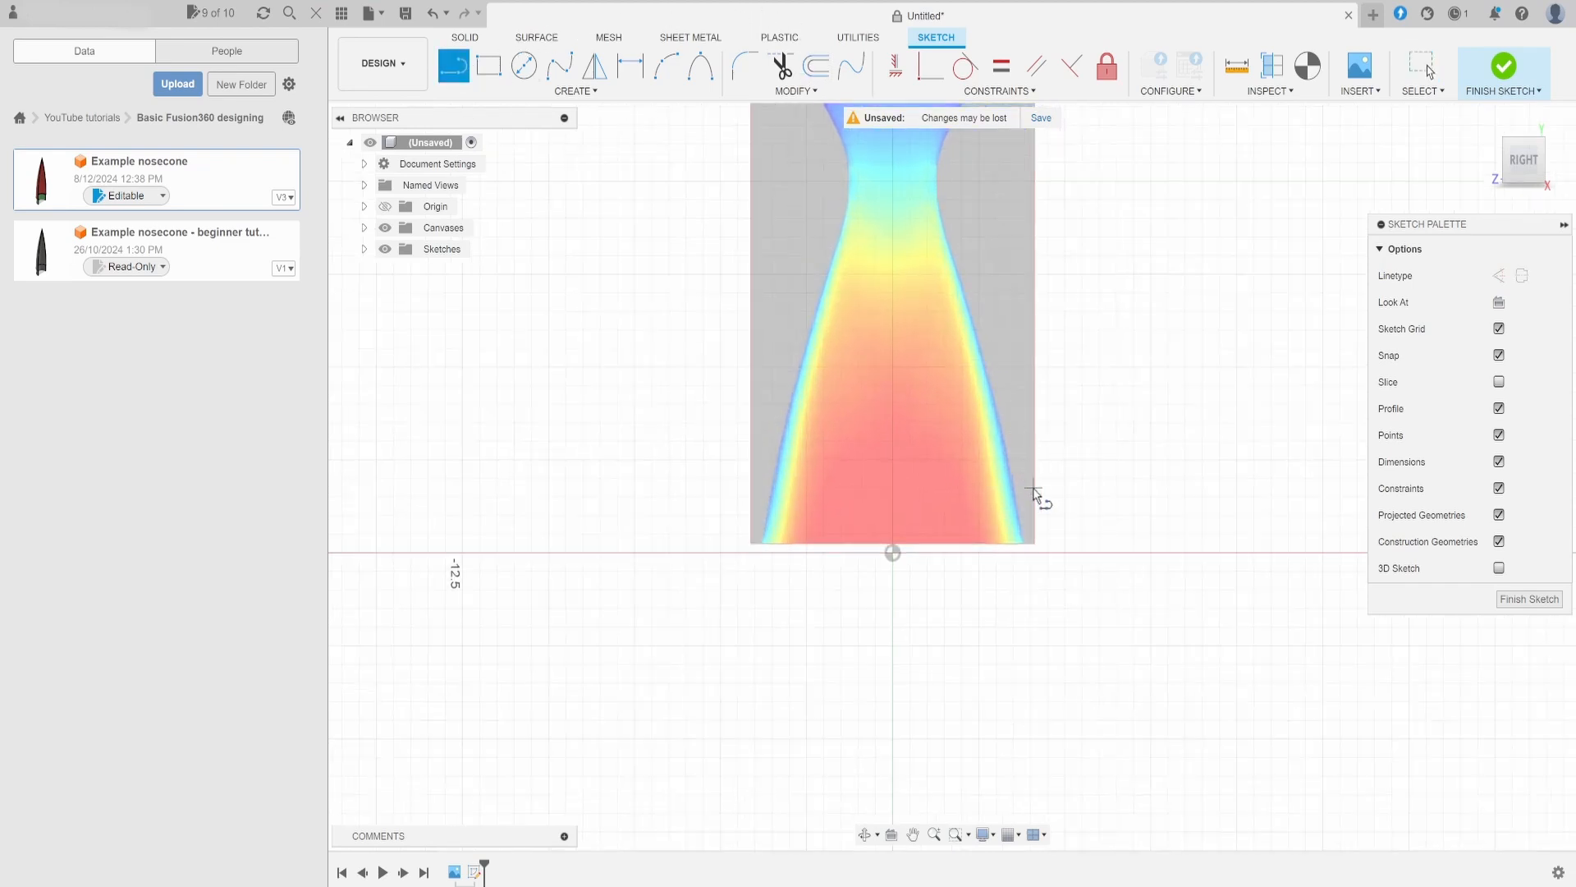
left_click(1023, 544)
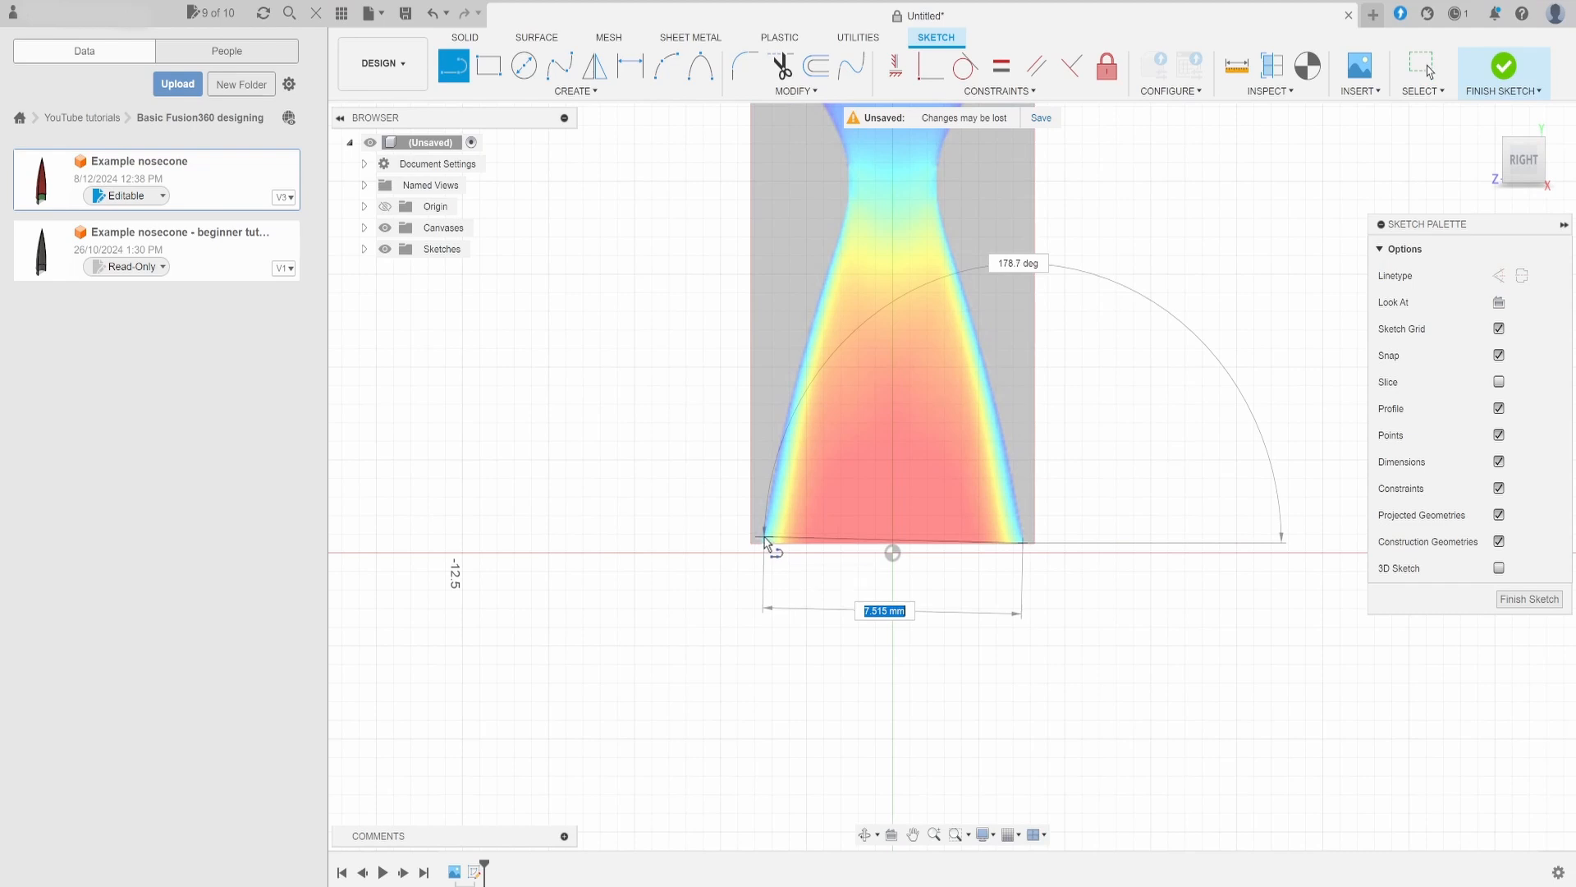
key("Escape")
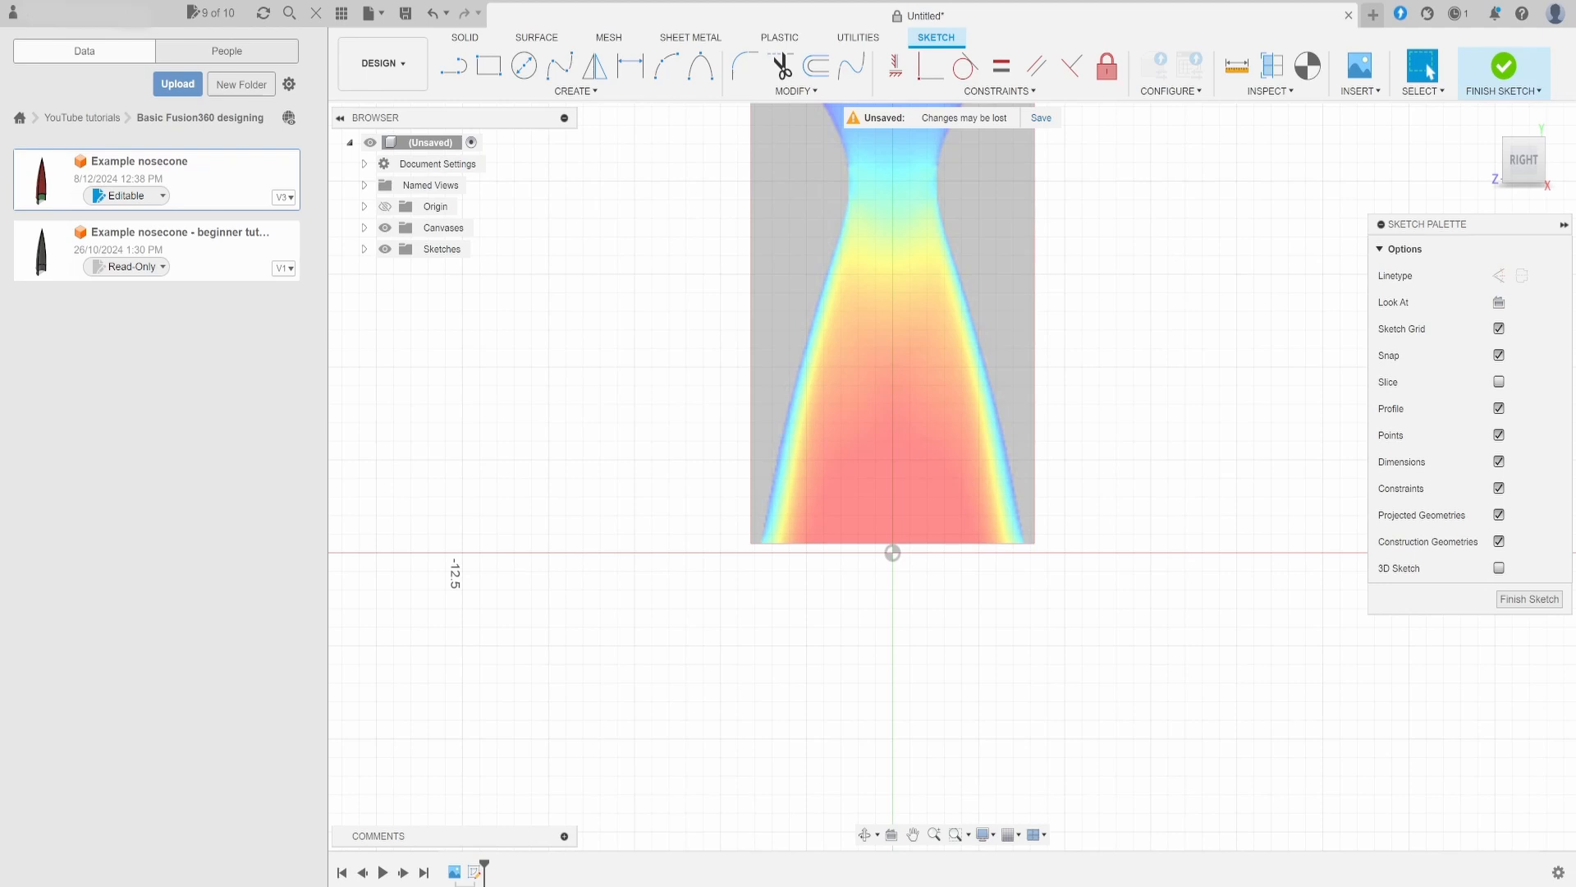
- Trace the left edge of the nozzle's flared lower section with a fit point spline from the base to the throat
left_click(563, 74)
left_click(563, 74)
scroll(645, 812, "down", 3)
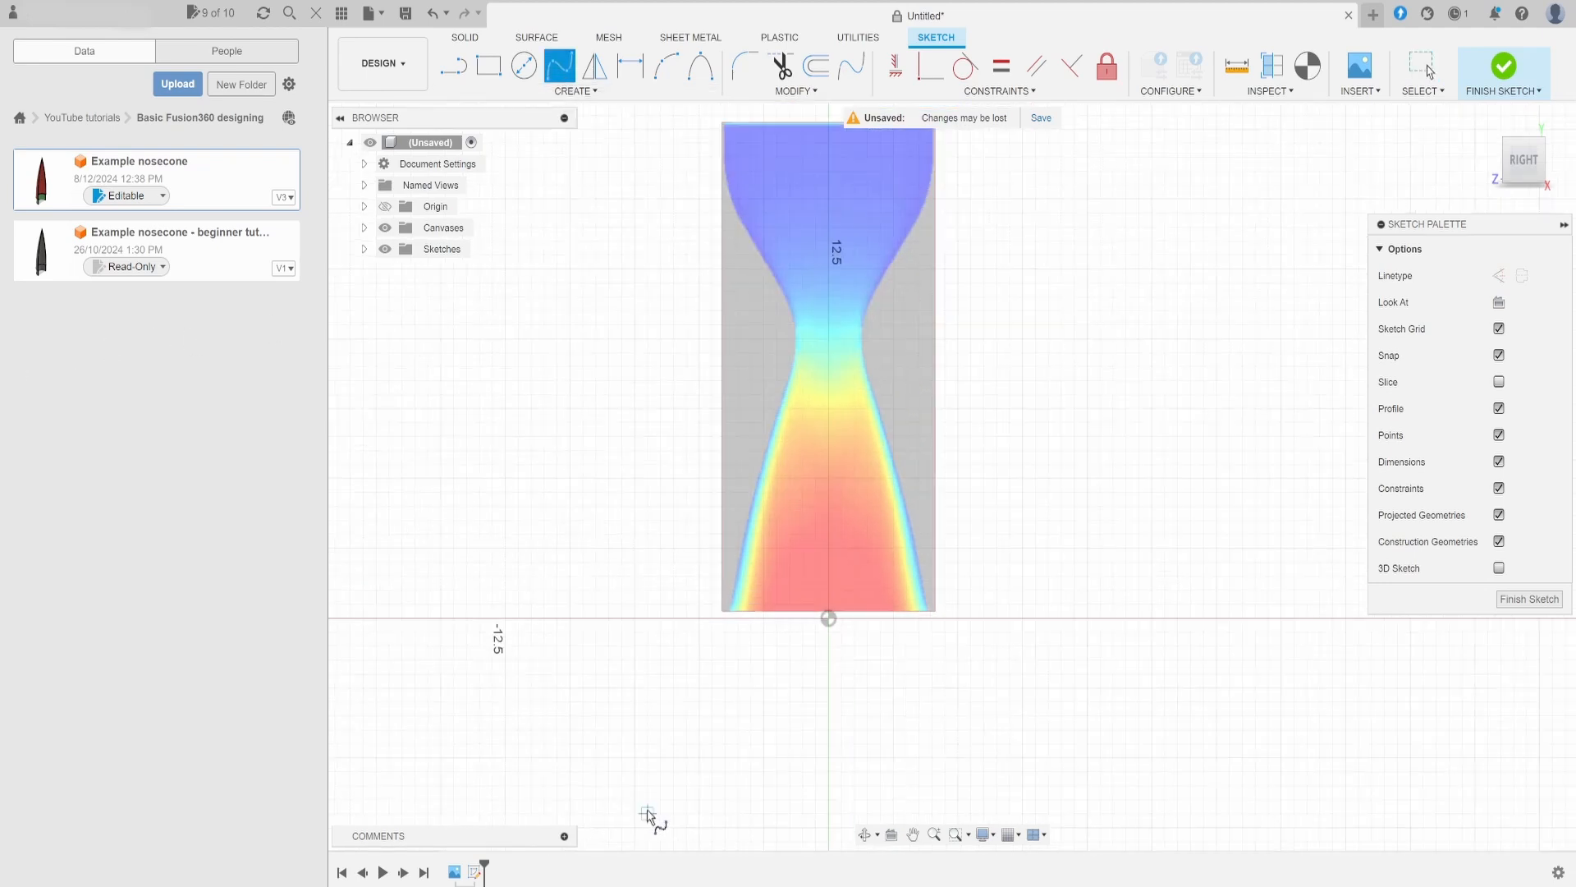
scroll(713, 611, "up", 5)
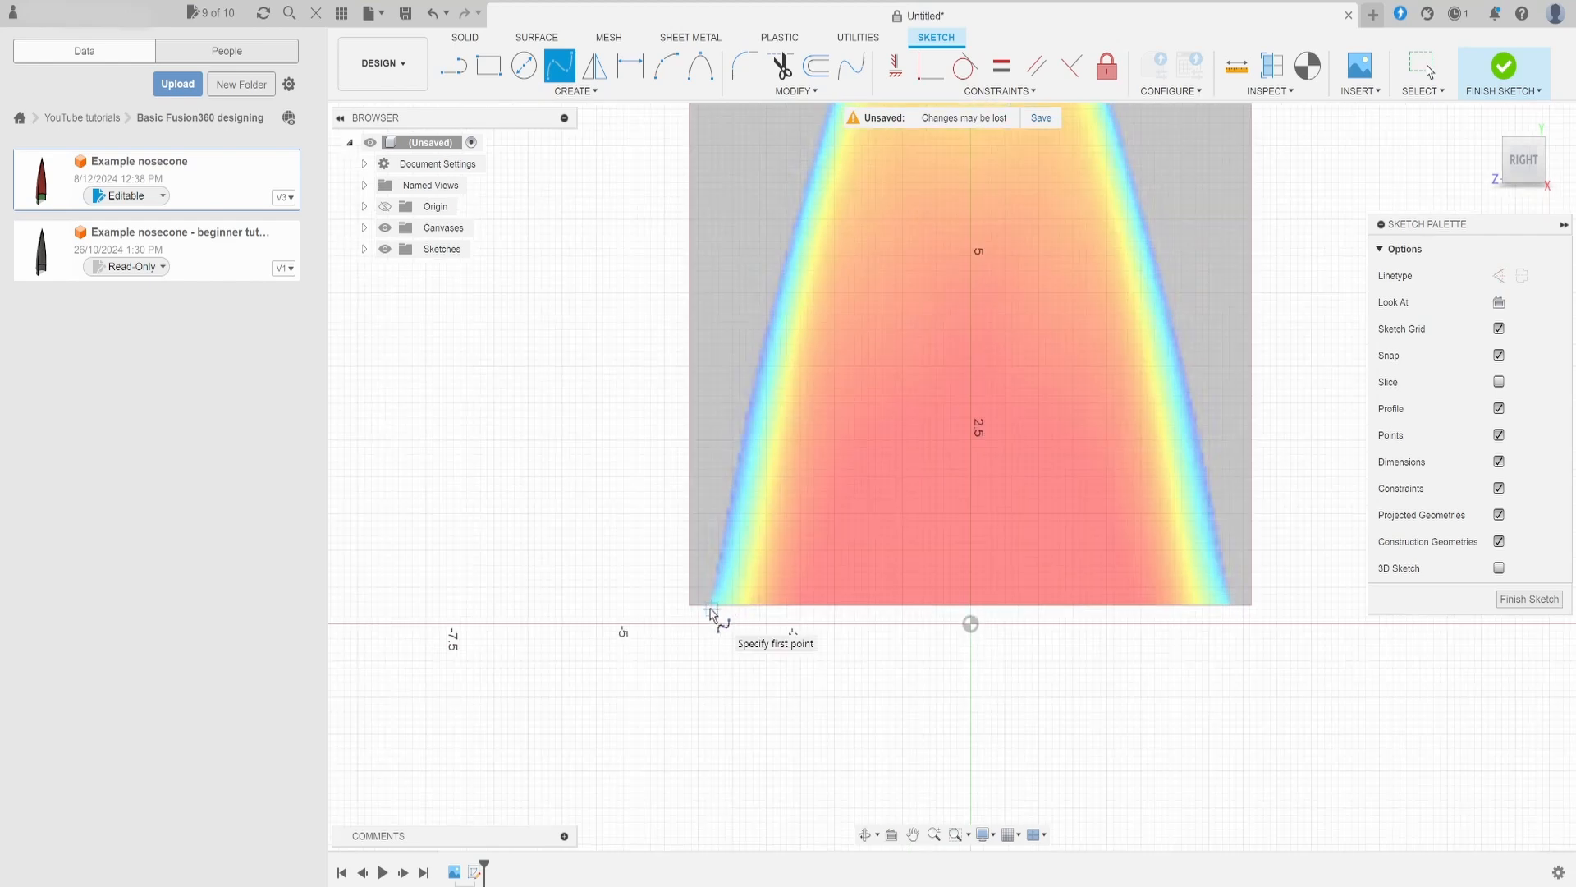
left_click(712, 610)
scroll(681, 759, "down", 3)
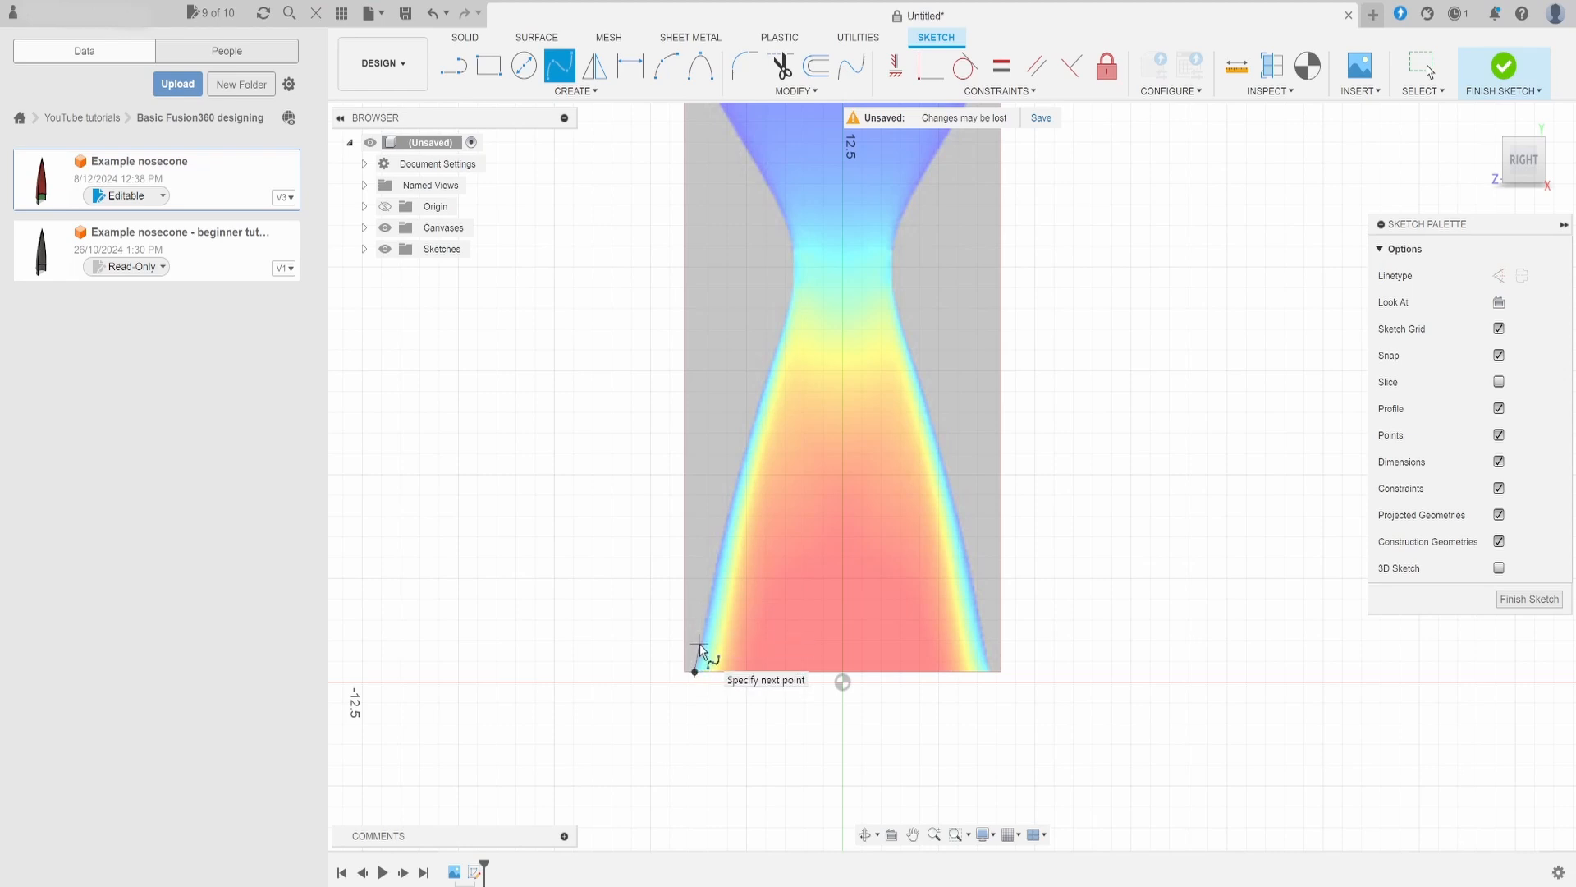
left_click(699, 644)
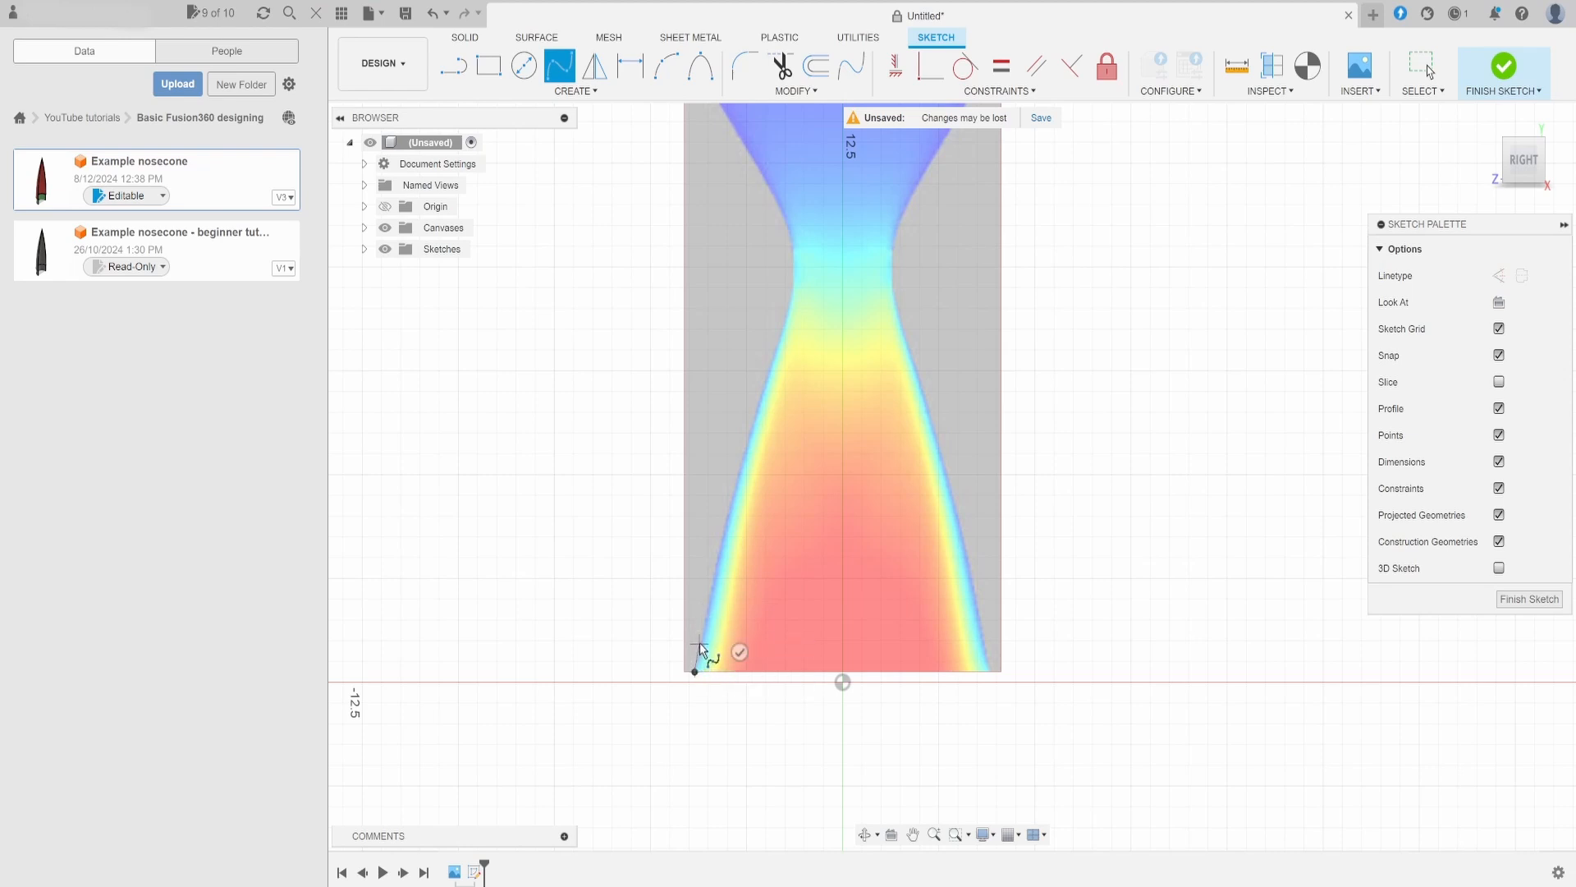
left_click(710, 591)
scroll(708, 590, "up", 5)
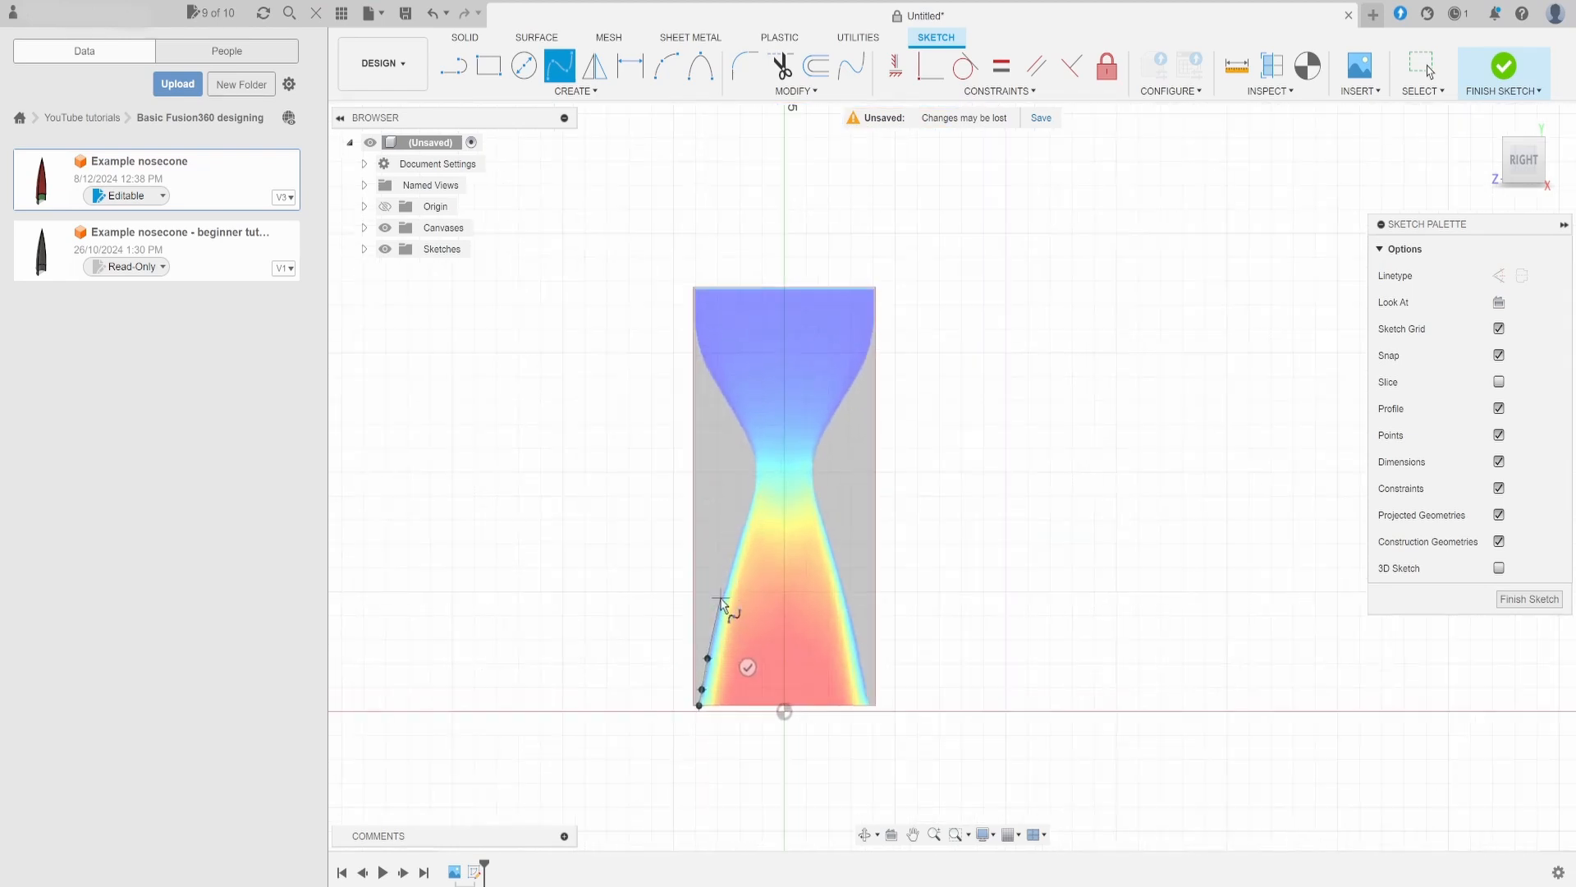
scroll(716, 628, "down", 5)
left_click(713, 629)
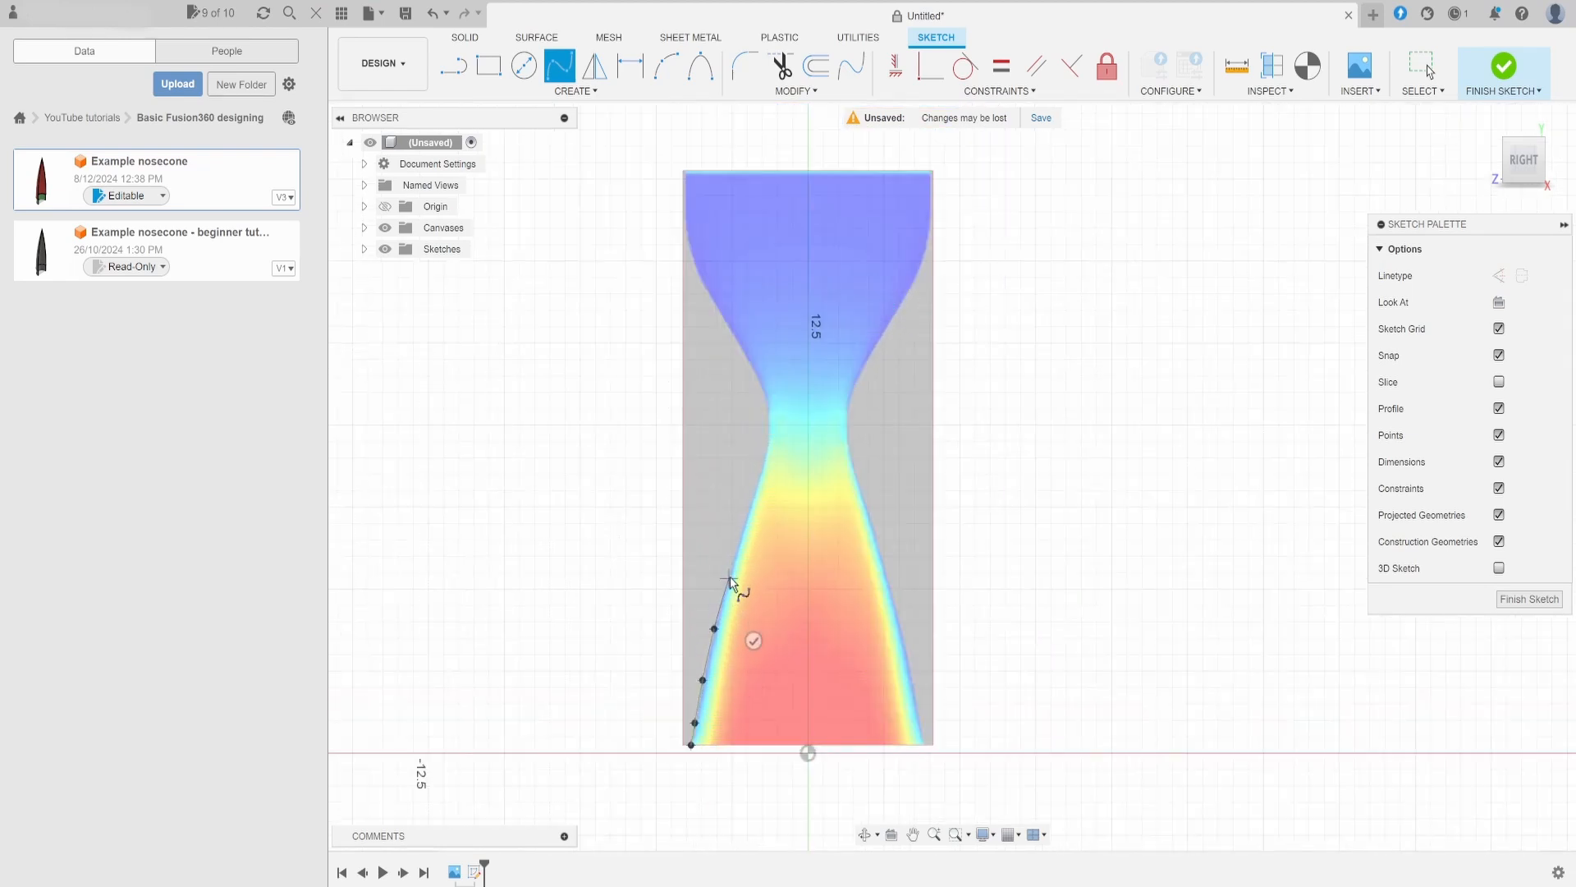
left_click(733, 556)
left_click(755, 493)
left_click(766, 446)
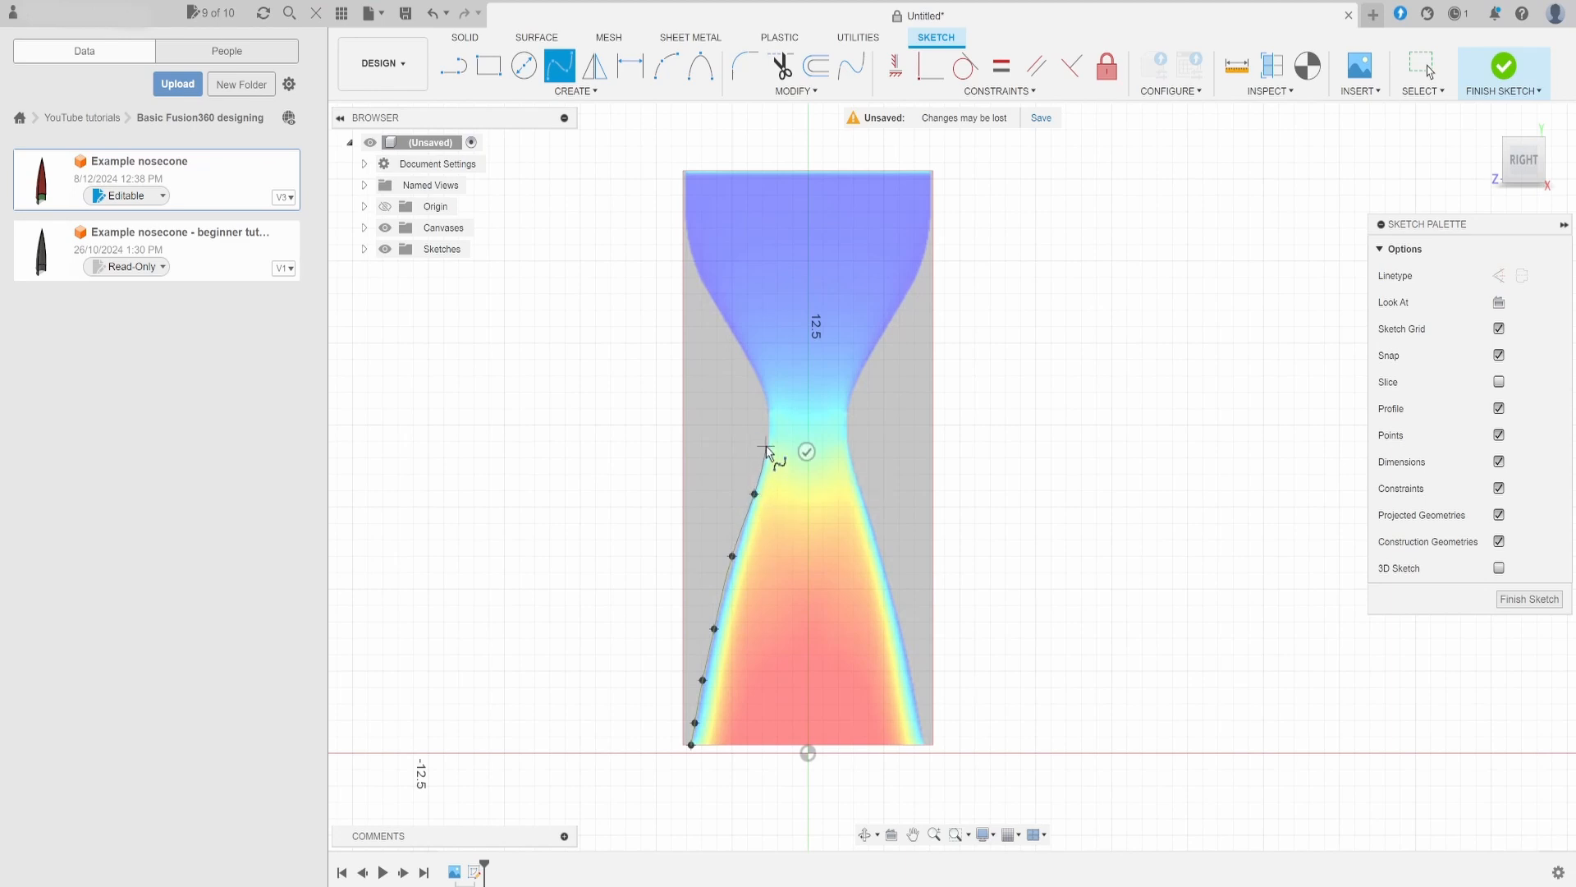
- Continue the spline along the left edge from the throat to the nozzle's top corner and complete it
left_click(761, 400)
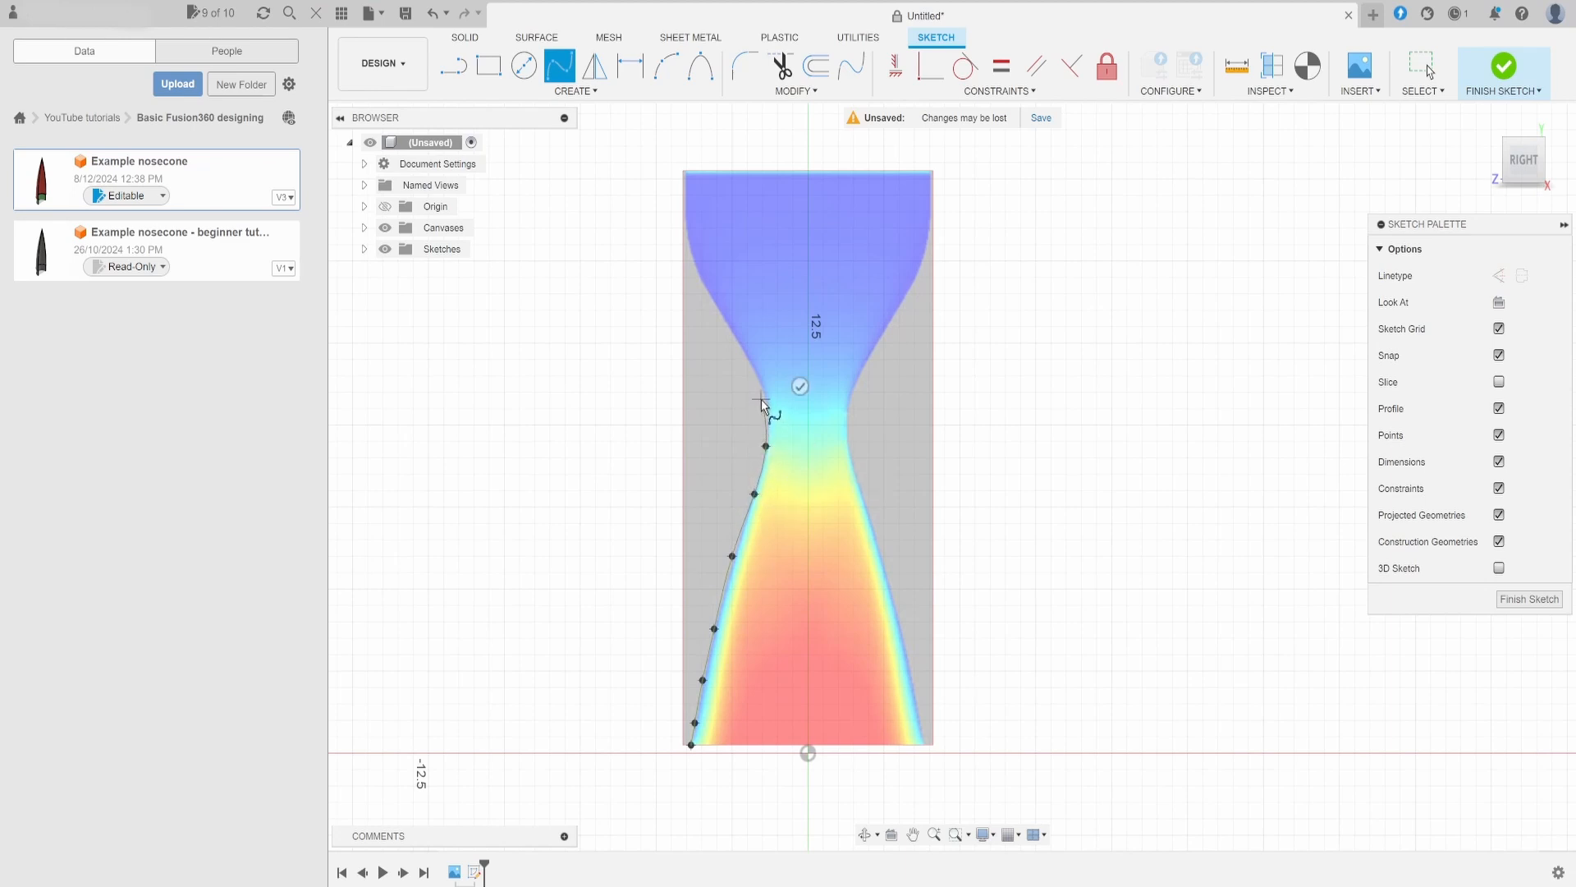
left_click(717, 311)
left_click(691, 256)
left_click(685, 172)
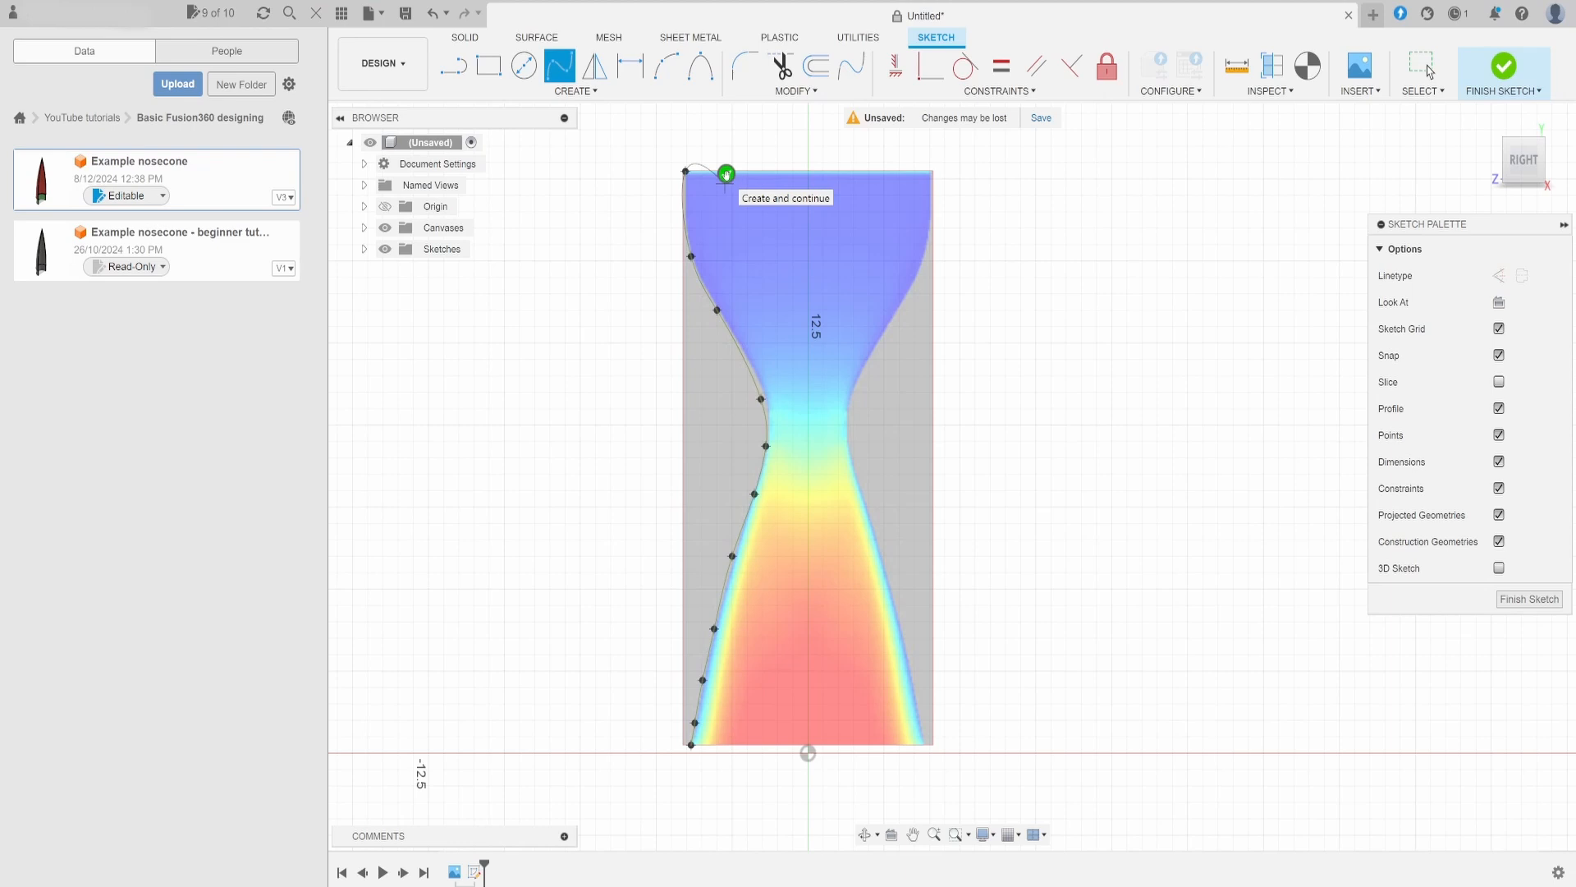
left_click(726, 174)
key("Escape")
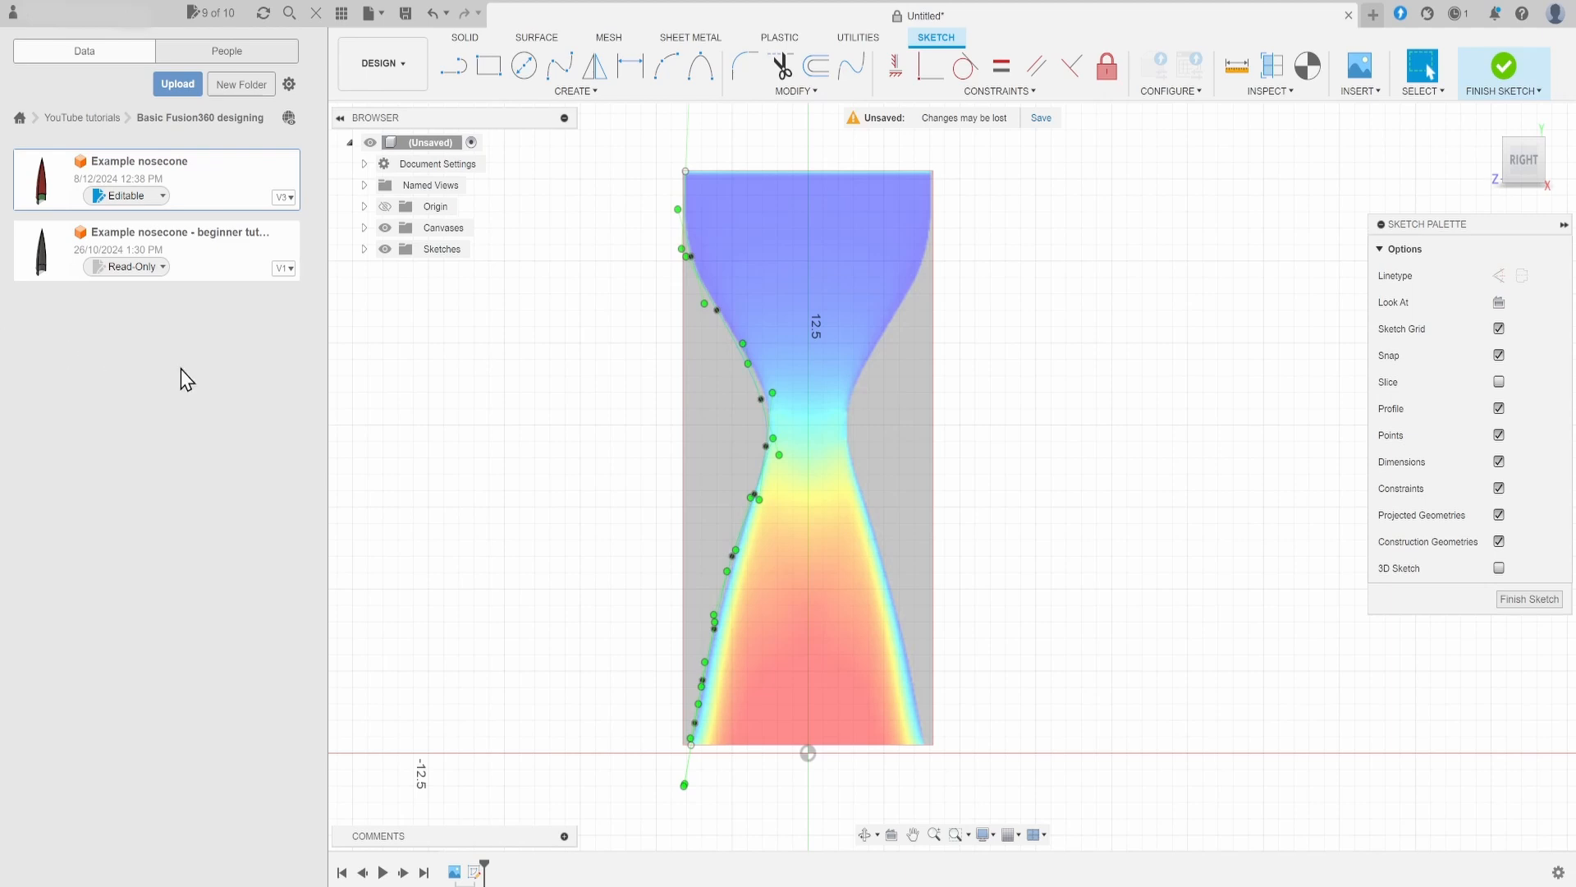
- Adjust the spline's tangent handles at the fit point just below the throat to follow the nozzle's left edge
left_click(762, 501)
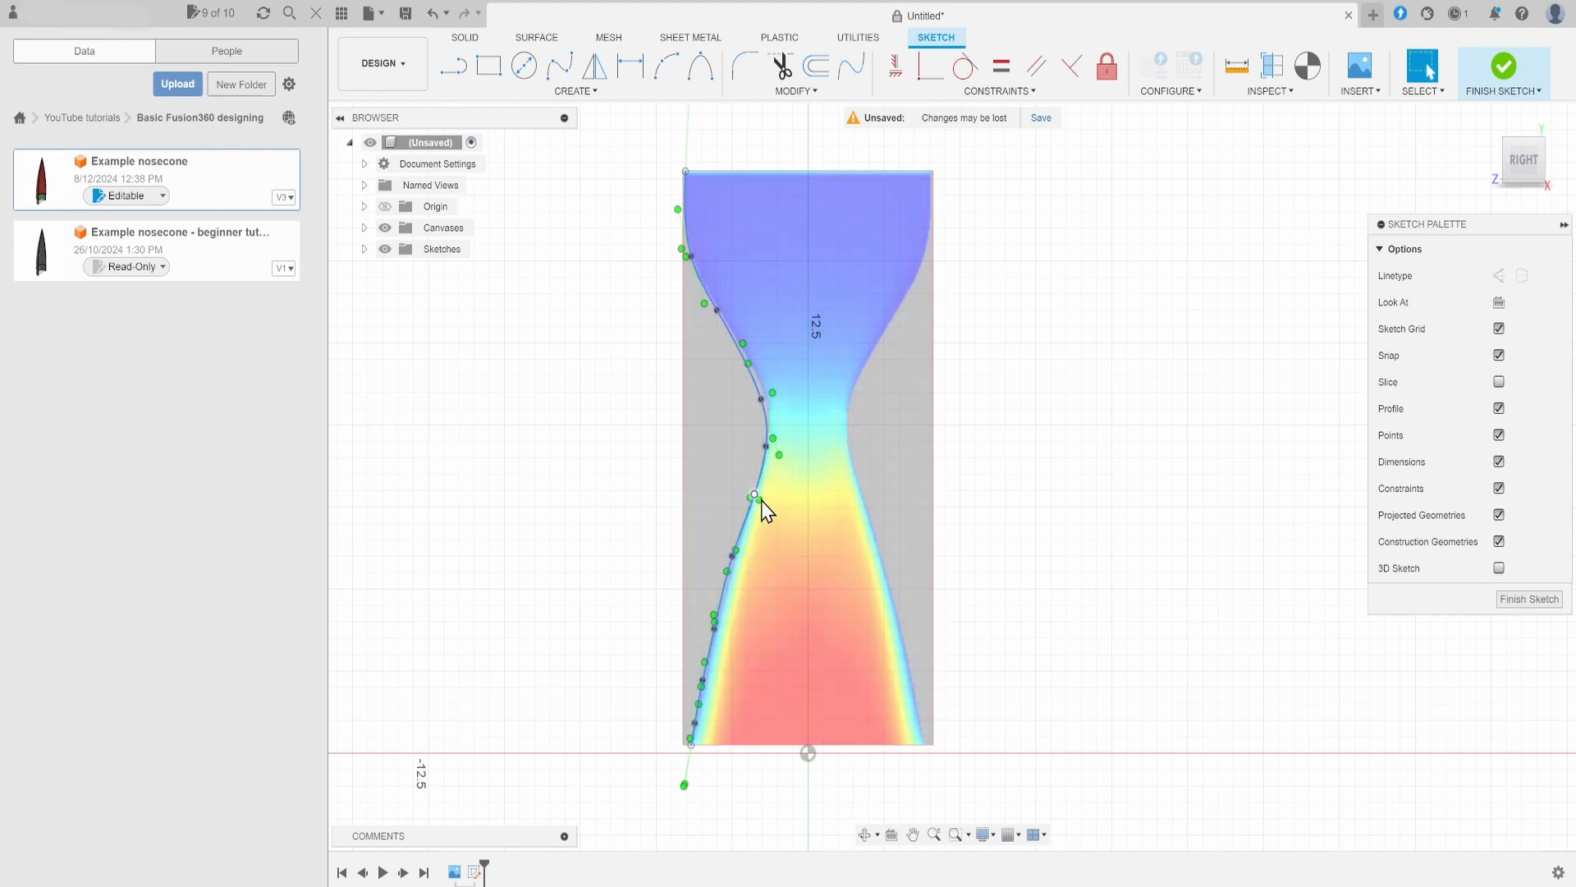
scroll(757, 501, "up", 3)
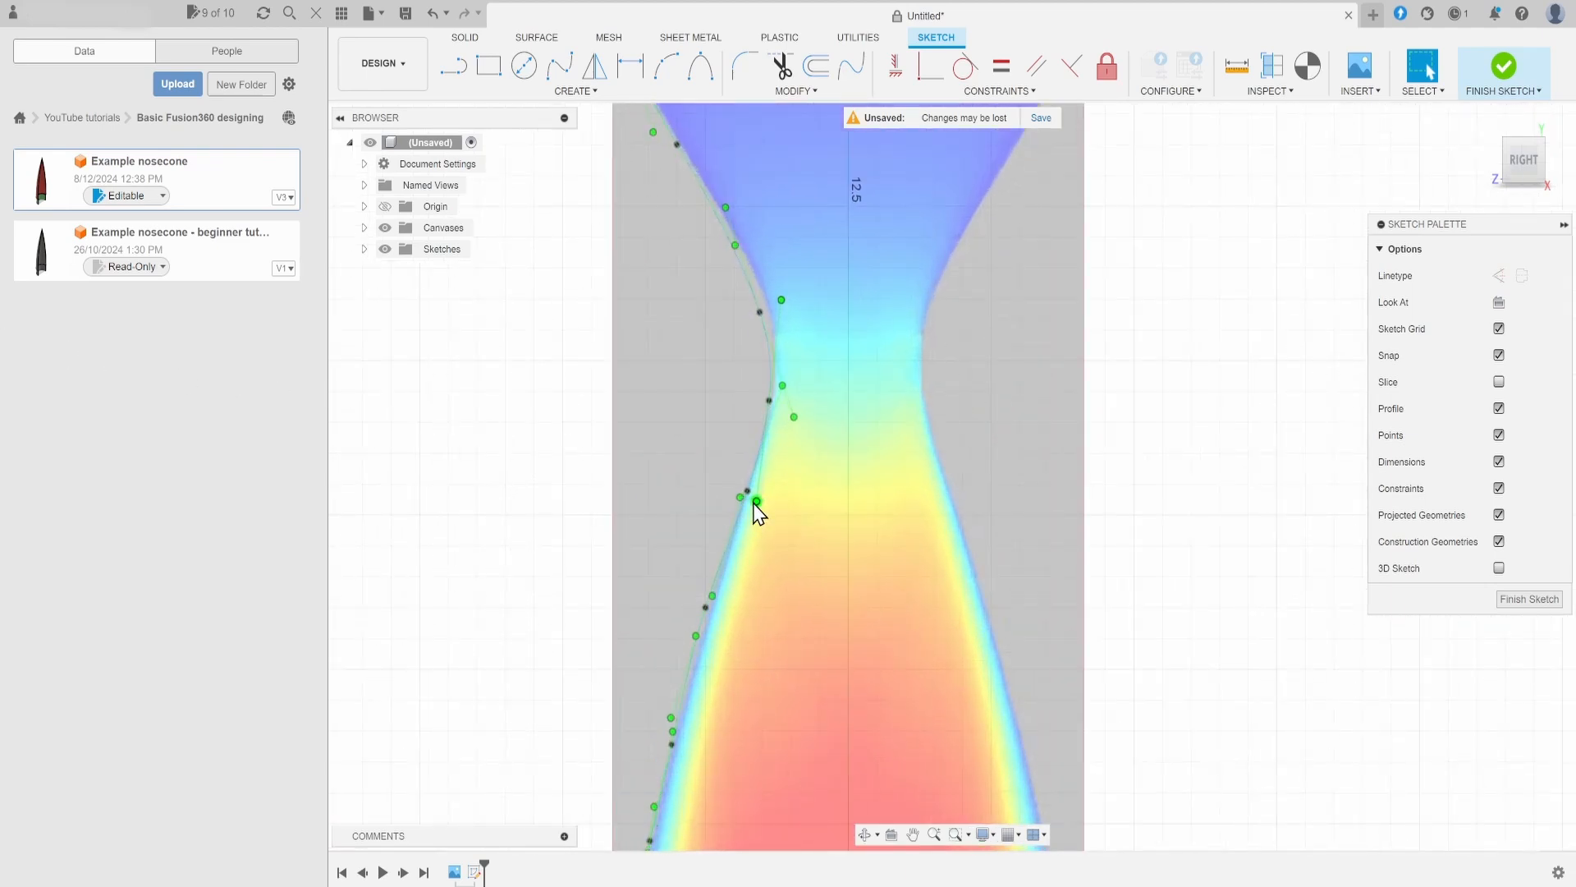
mouse_move(756, 503)
left_mouse_down()
mouse_move(785, 503)
mouse_move(803, 465)
mouse_move(784, 387)
mouse_move(825, 387)
mouse_move(834, 446)
mouse_move(727, 509)
mouse_move(759, 518)
left_mouse_up()
mouse_move(766, 486)
left_mouse_down()
mouse_move(765, 452)
mouse_move(756, 470)
left_mouse_up()
scroll(1059, 519, "down", 3)
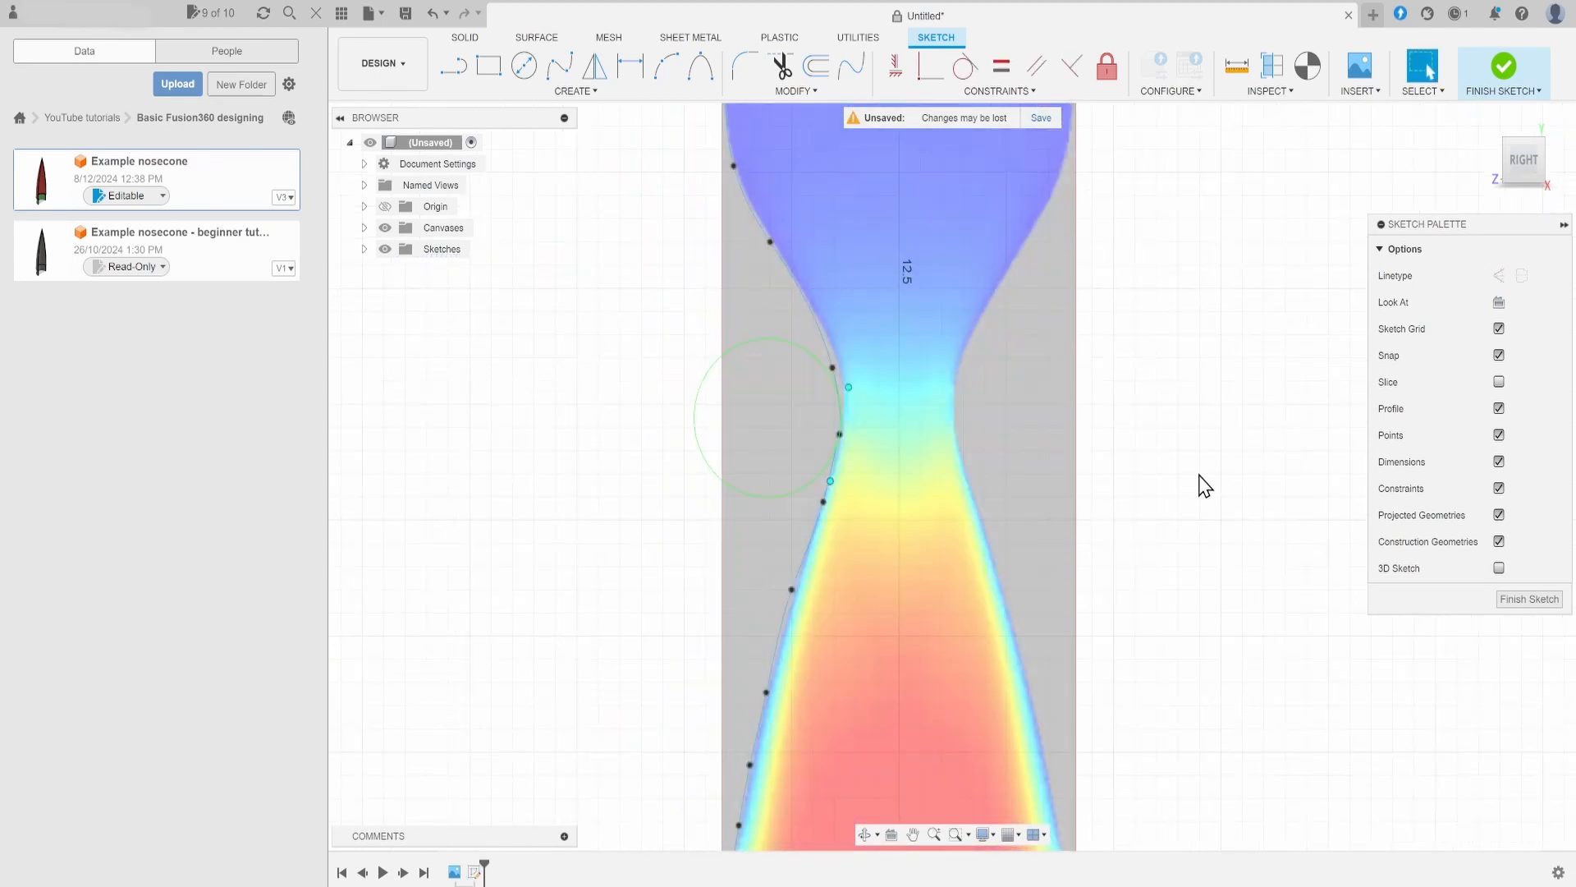
scroll(914, 678, "down", 4)
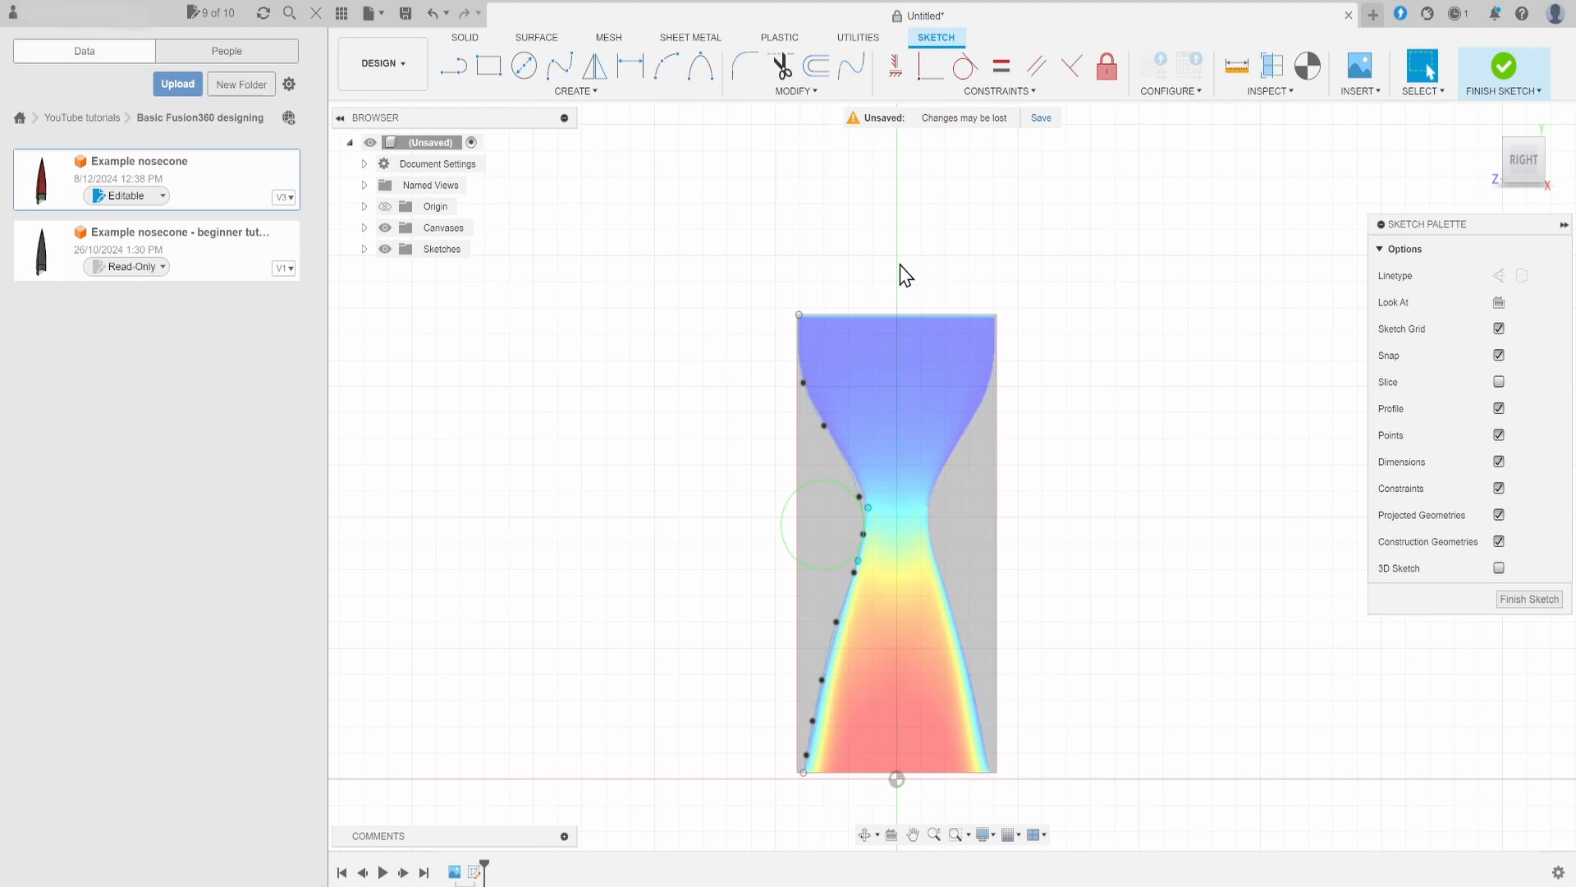
- Draw a vertical centre line from the origin, 20 mm long at 90 degrees
scroll(903, 274, "down", 1)
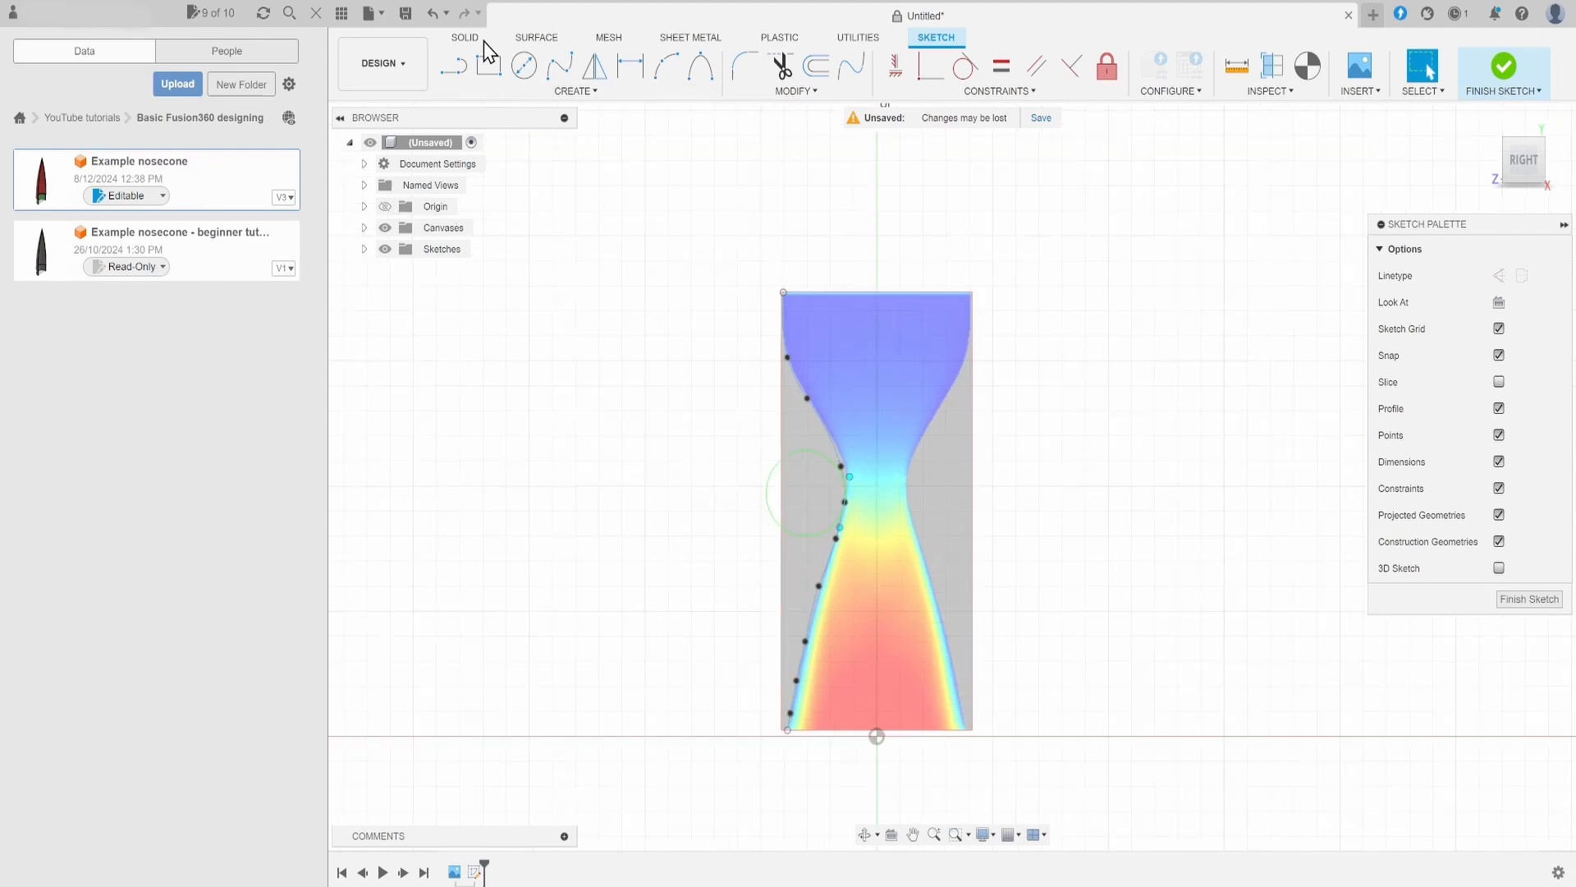
left_click(462, 67)
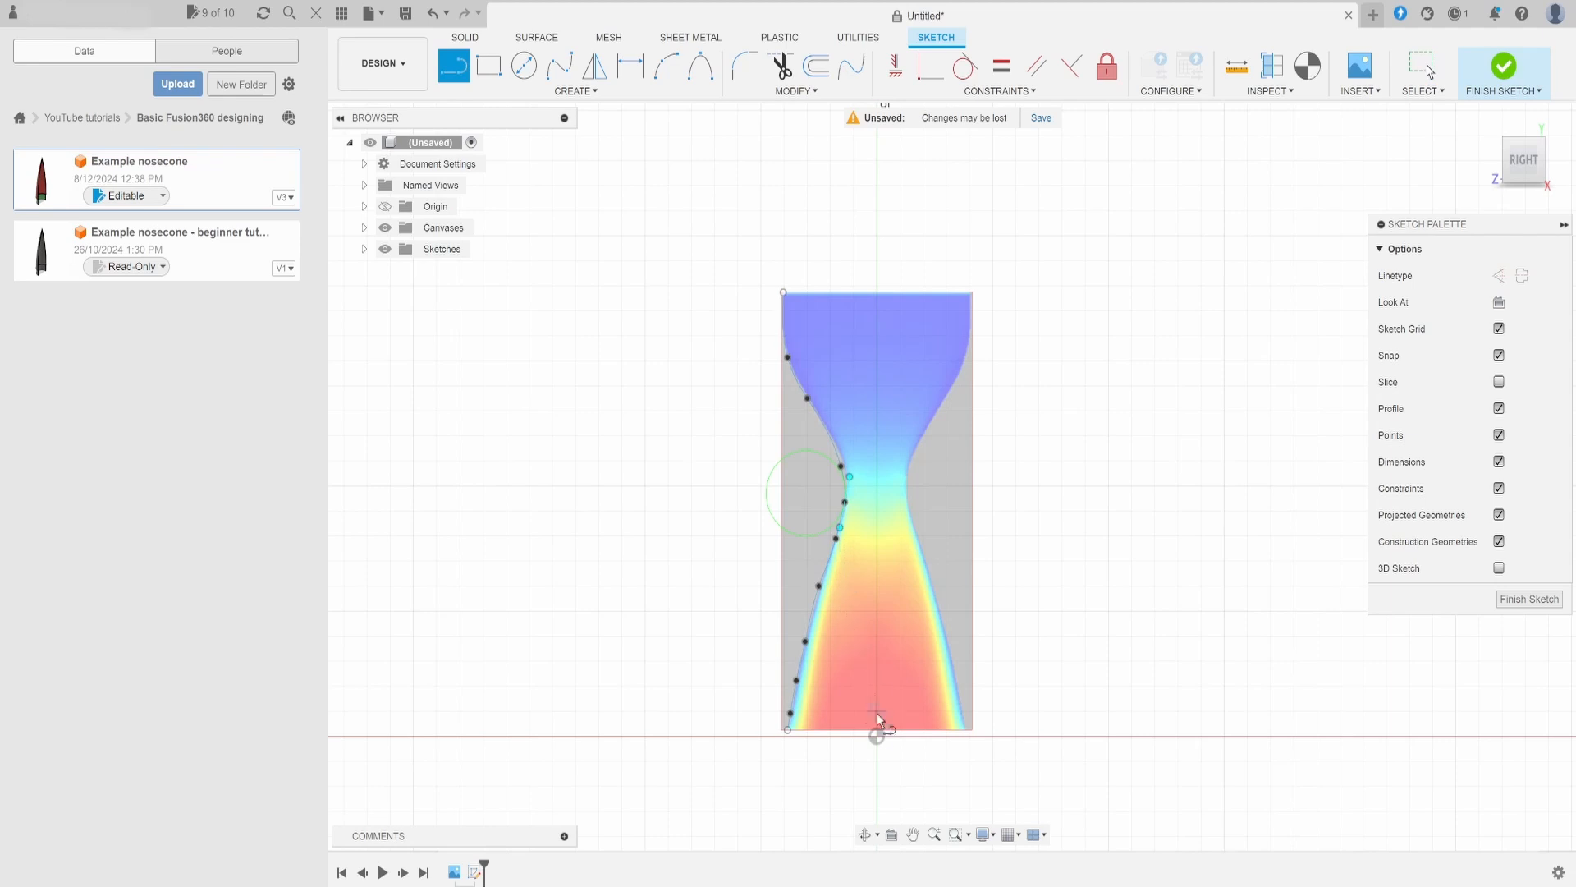
left_click(877, 736)
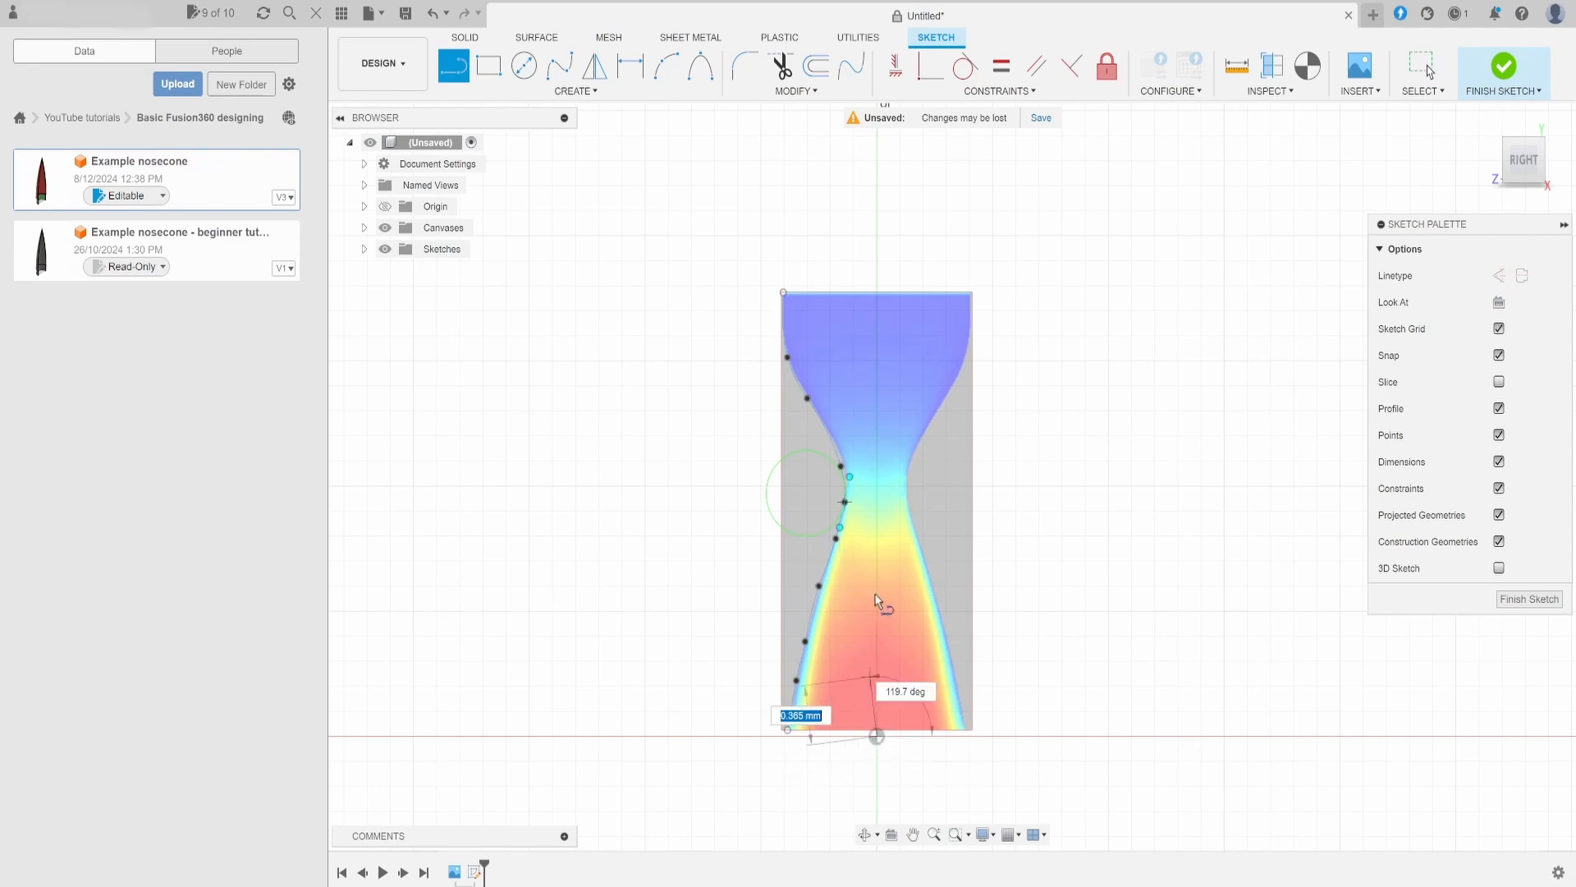
type("2")
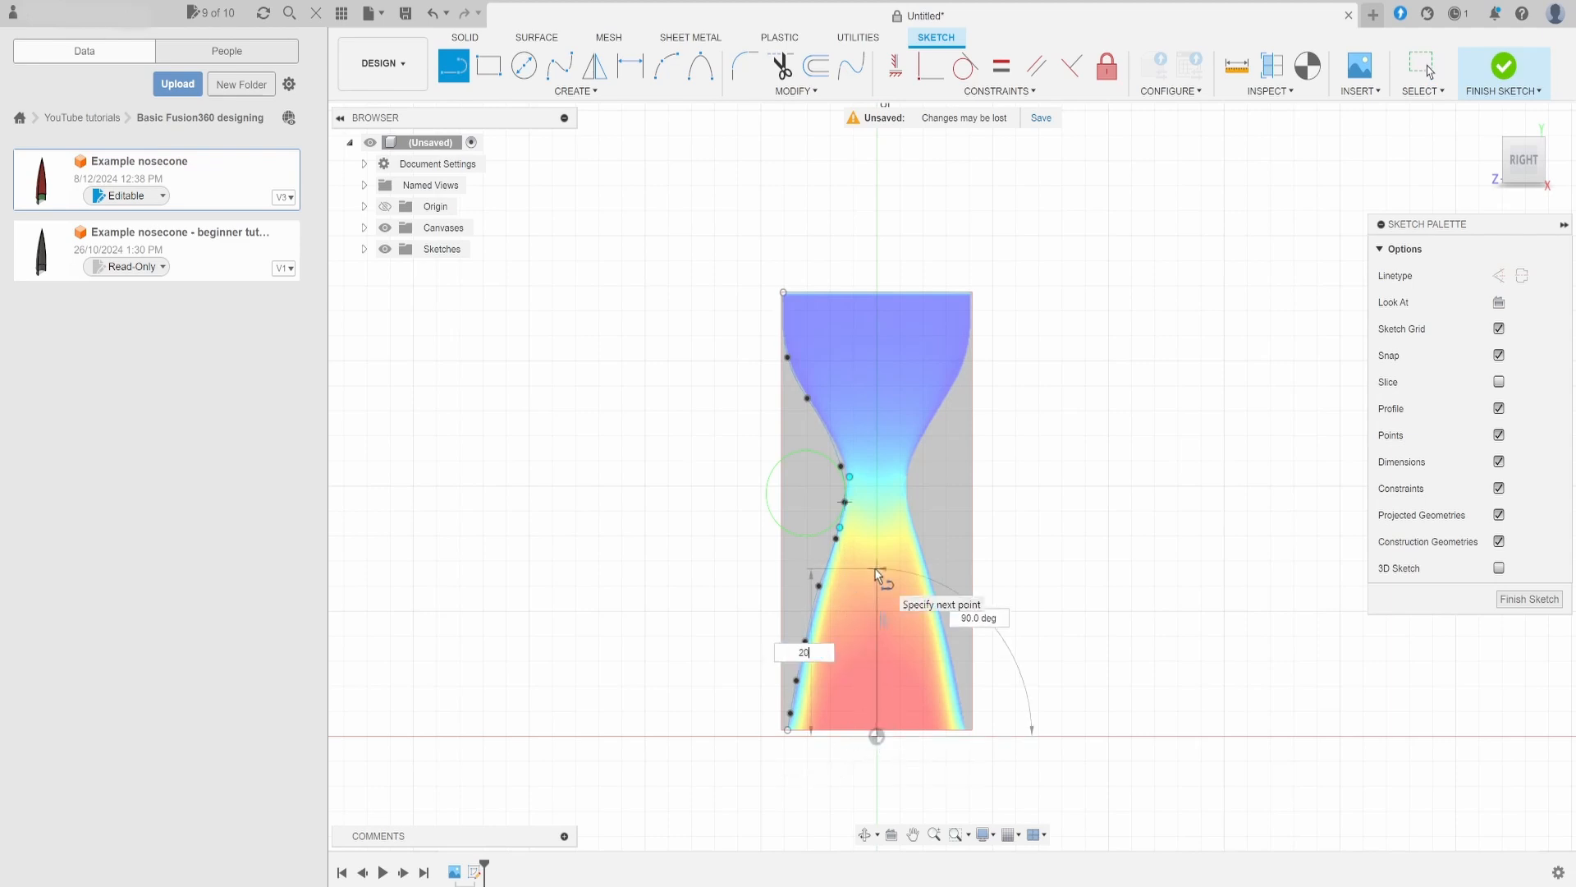
type("0")
key("Tab")
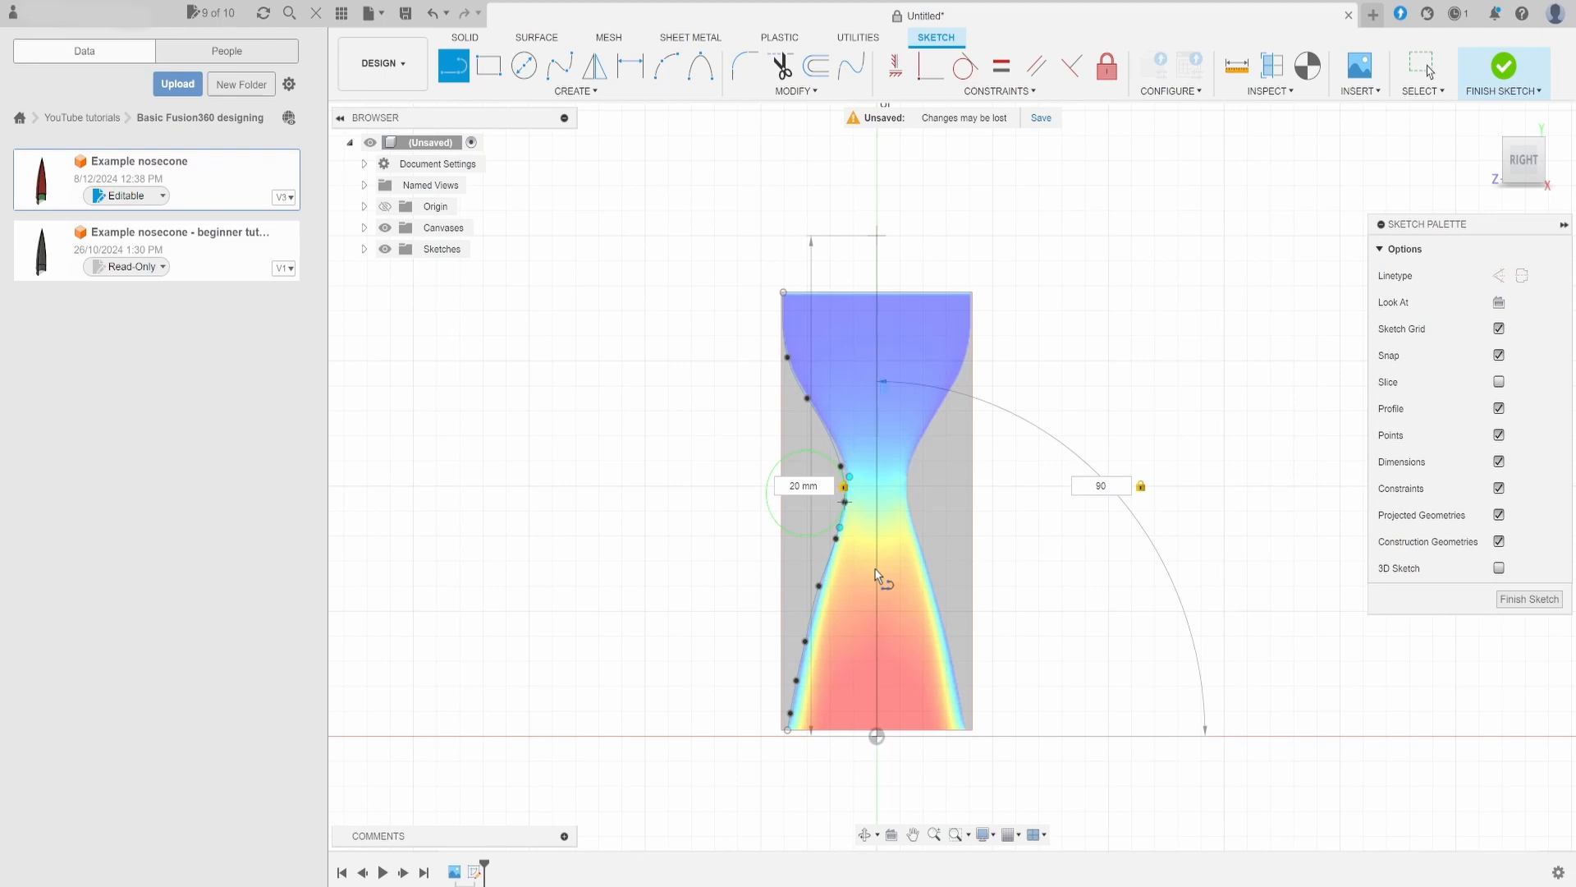
type("90")
key("Return")
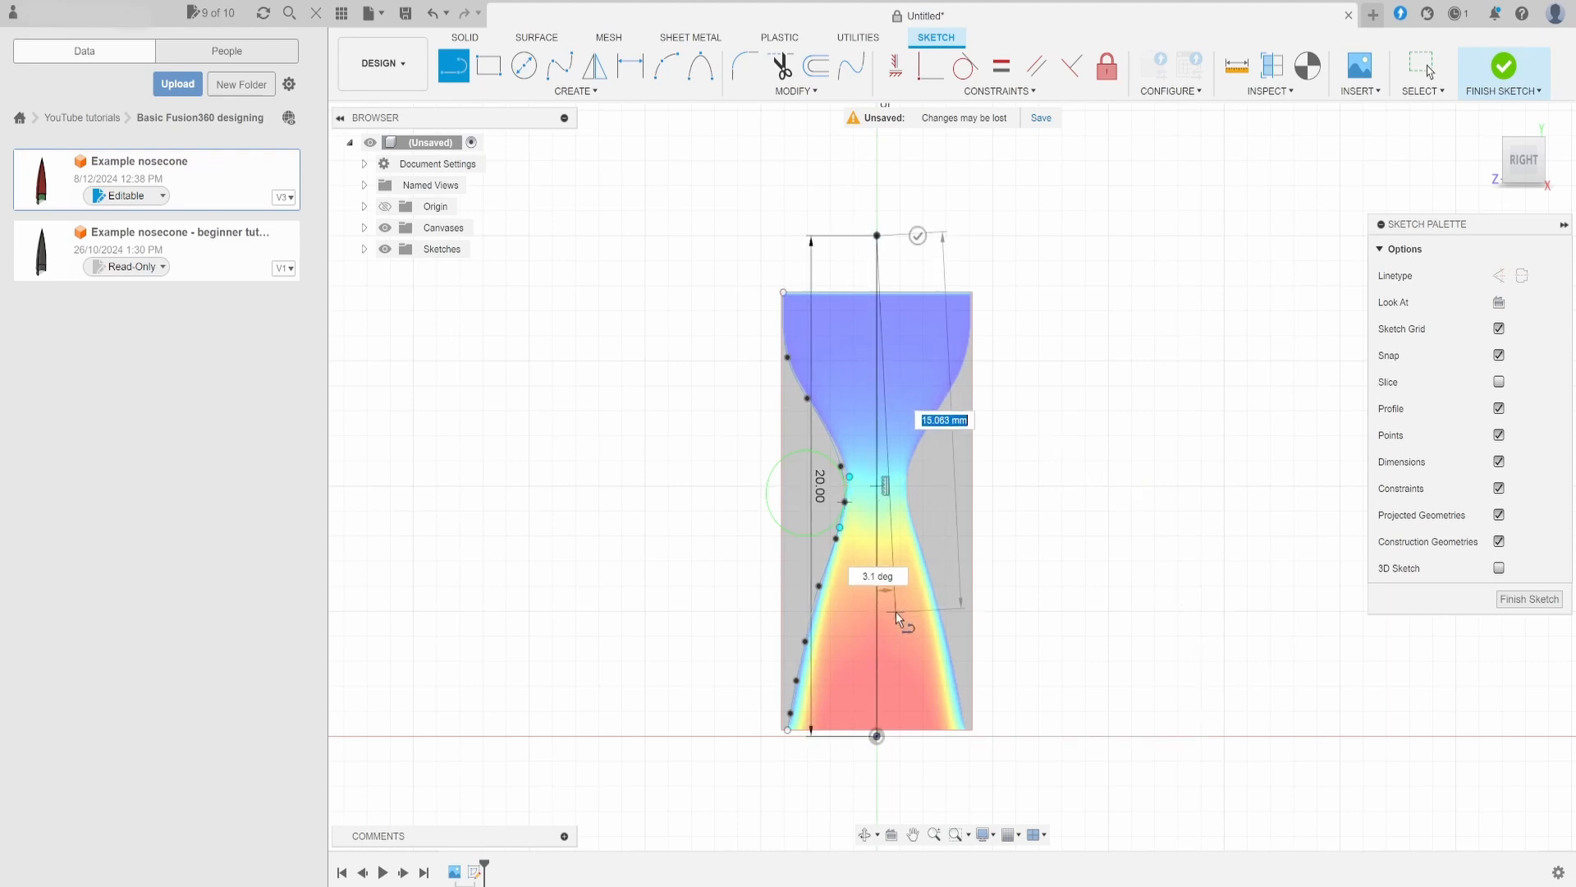
key("Escape")
scroll(907, 220, "down", 3)
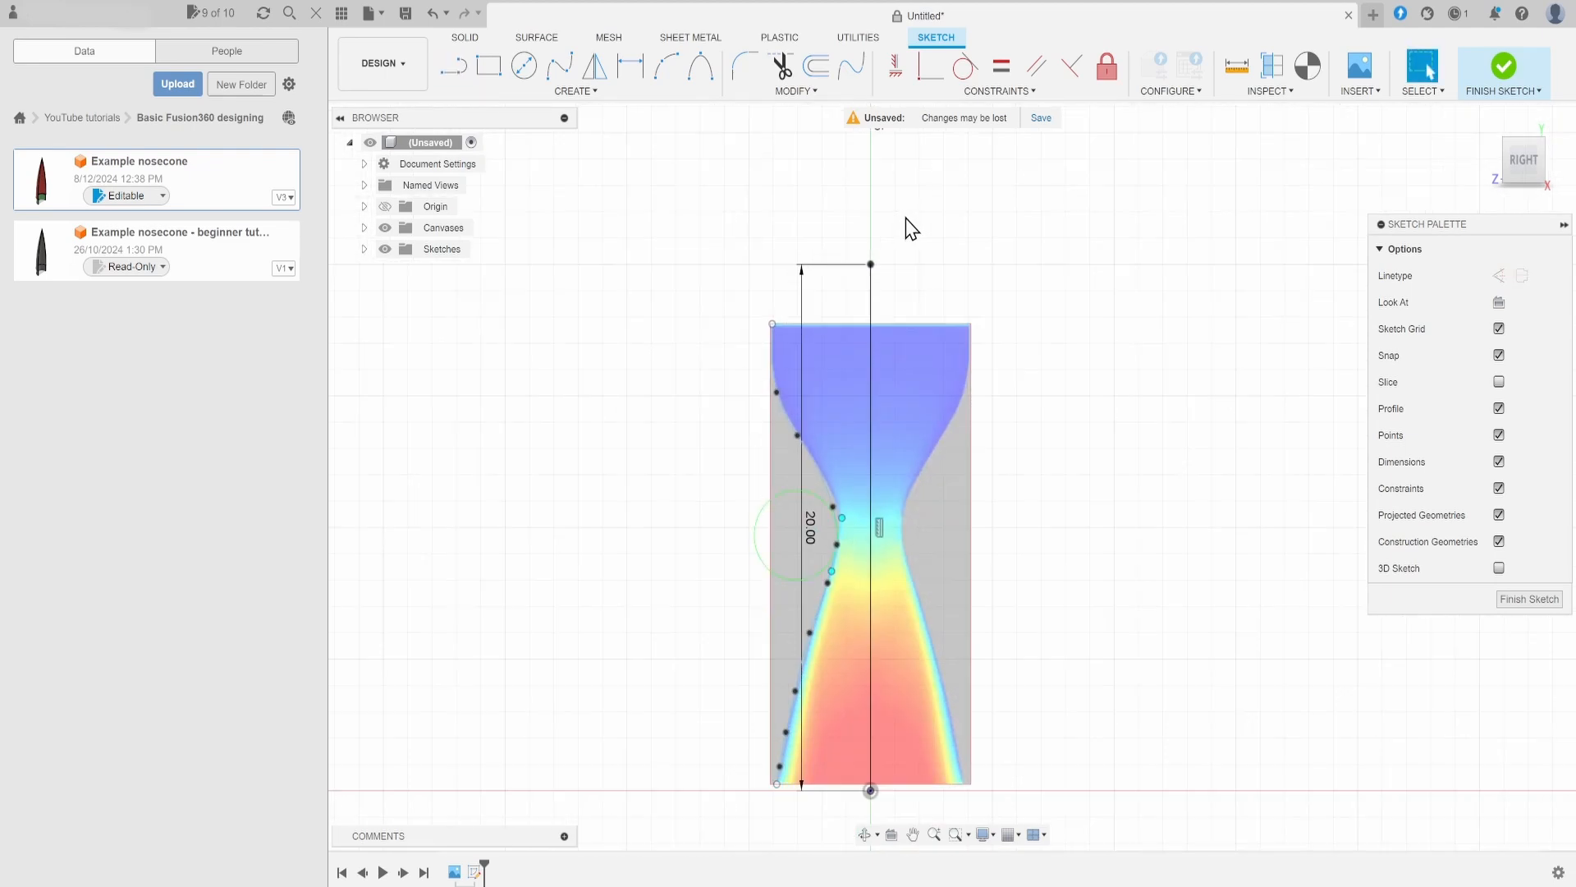
- Draw a horizontal line at 0 degrees from the spline's lower endpoint to the vertical centre line
left_click(450, 67)
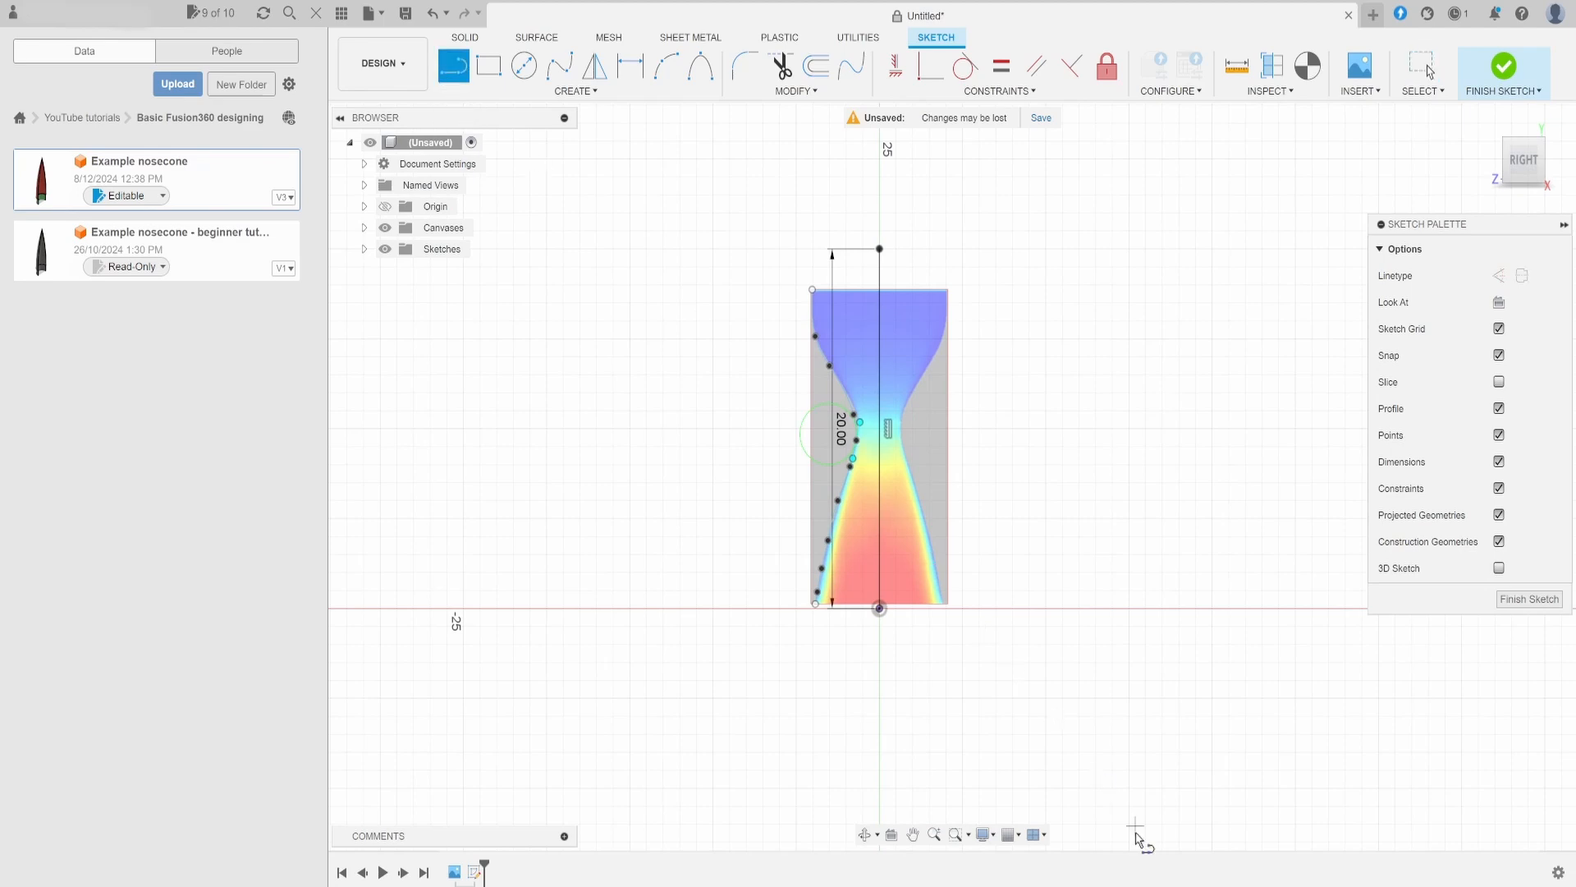
scroll(857, 514, "up", 8)
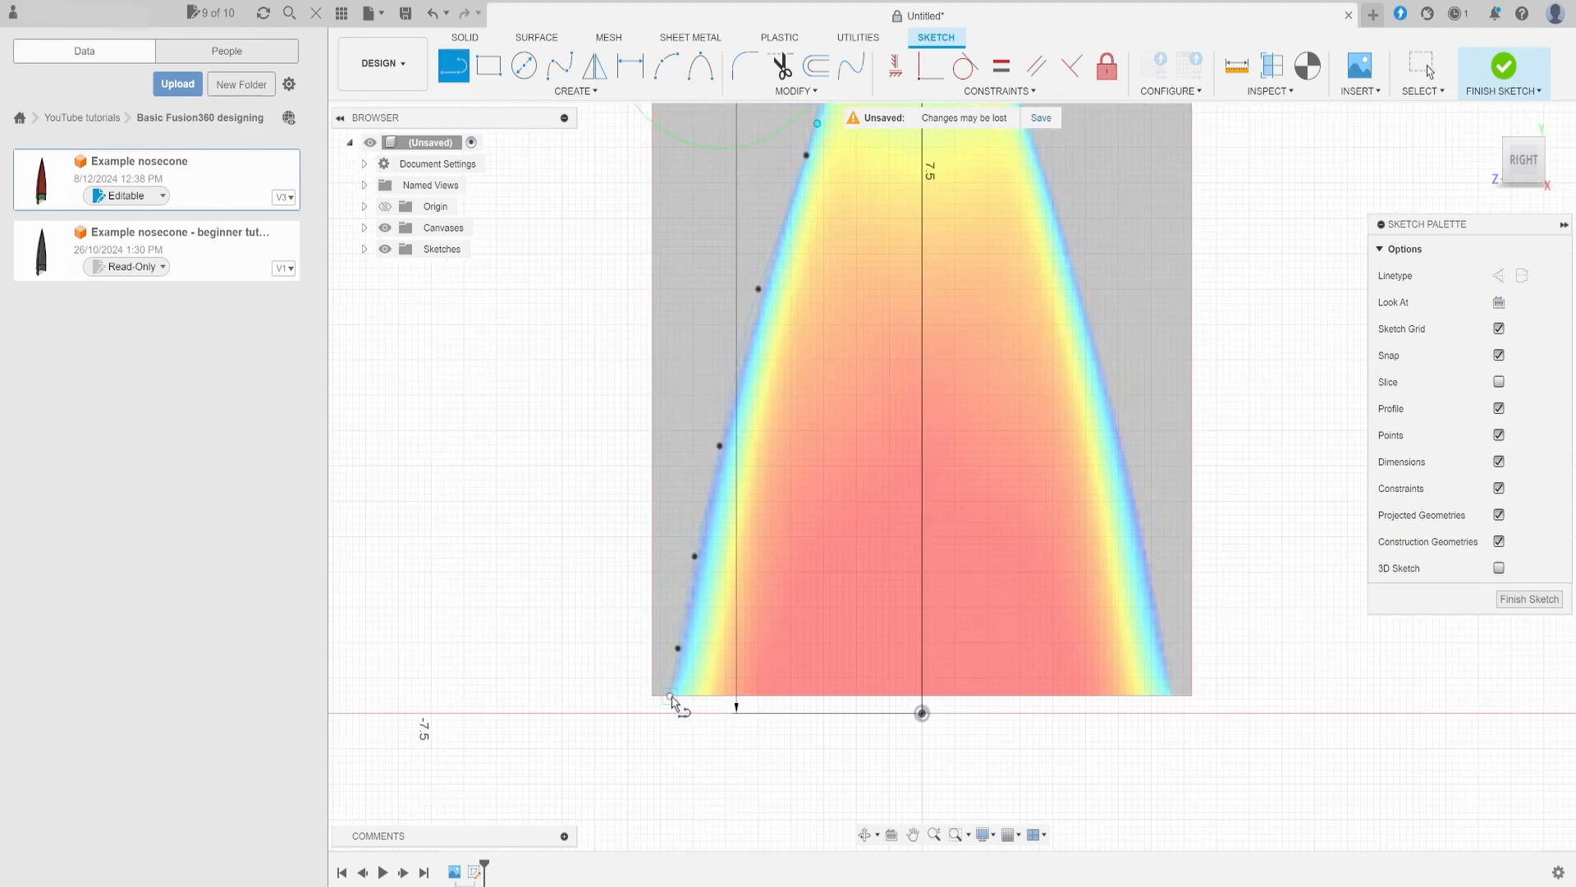
left_click(670, 695)
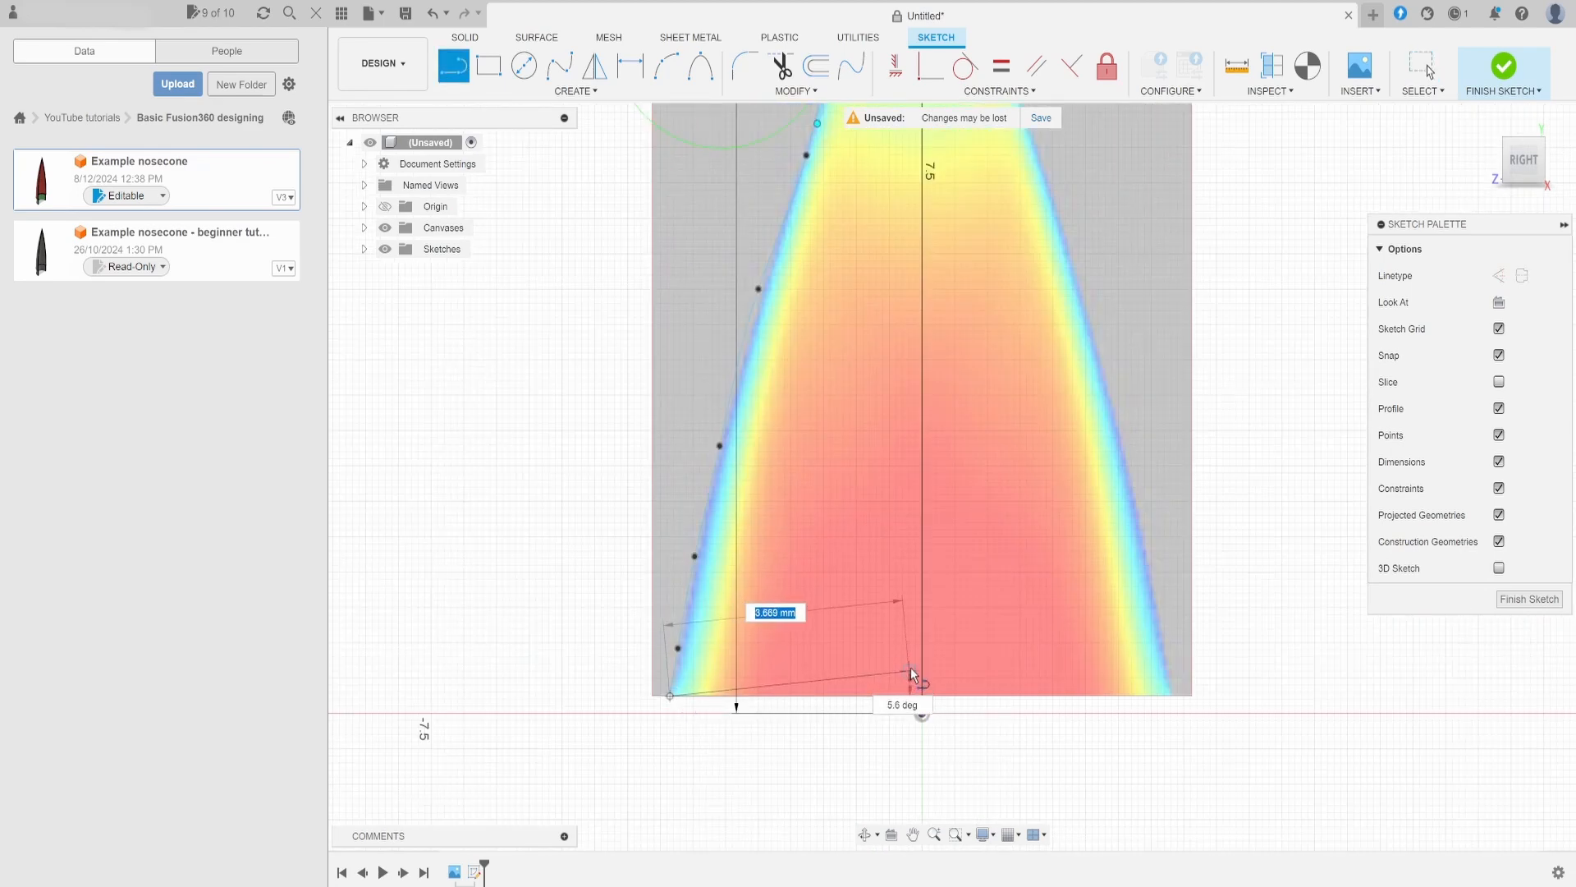
key("Tab")
type("0")
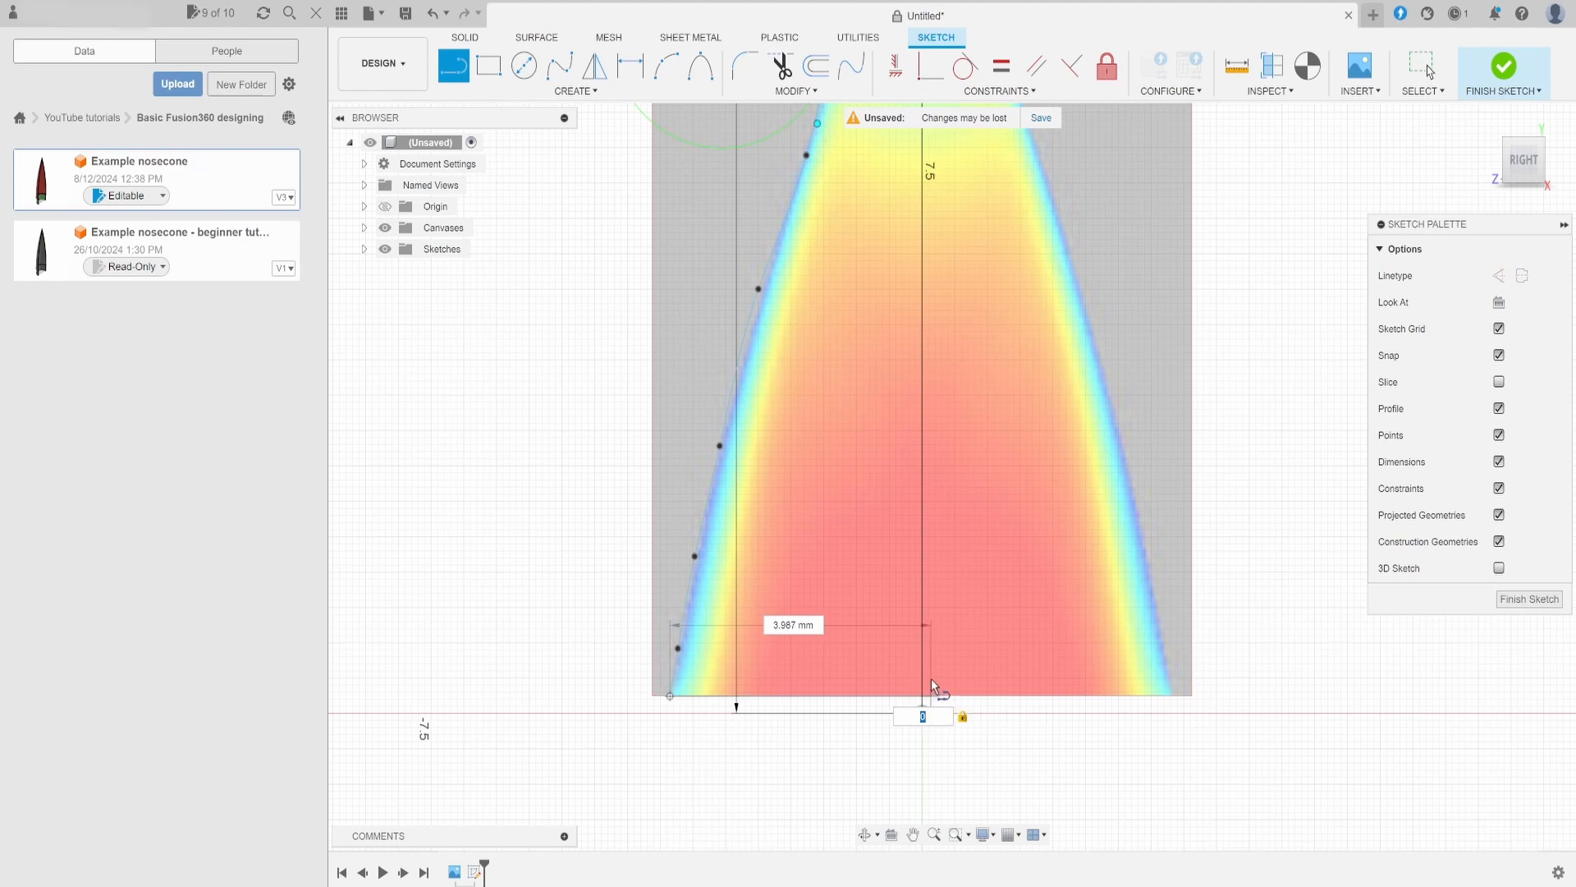
left_click(929, 675)
scroll(704, 619, "down", 6)
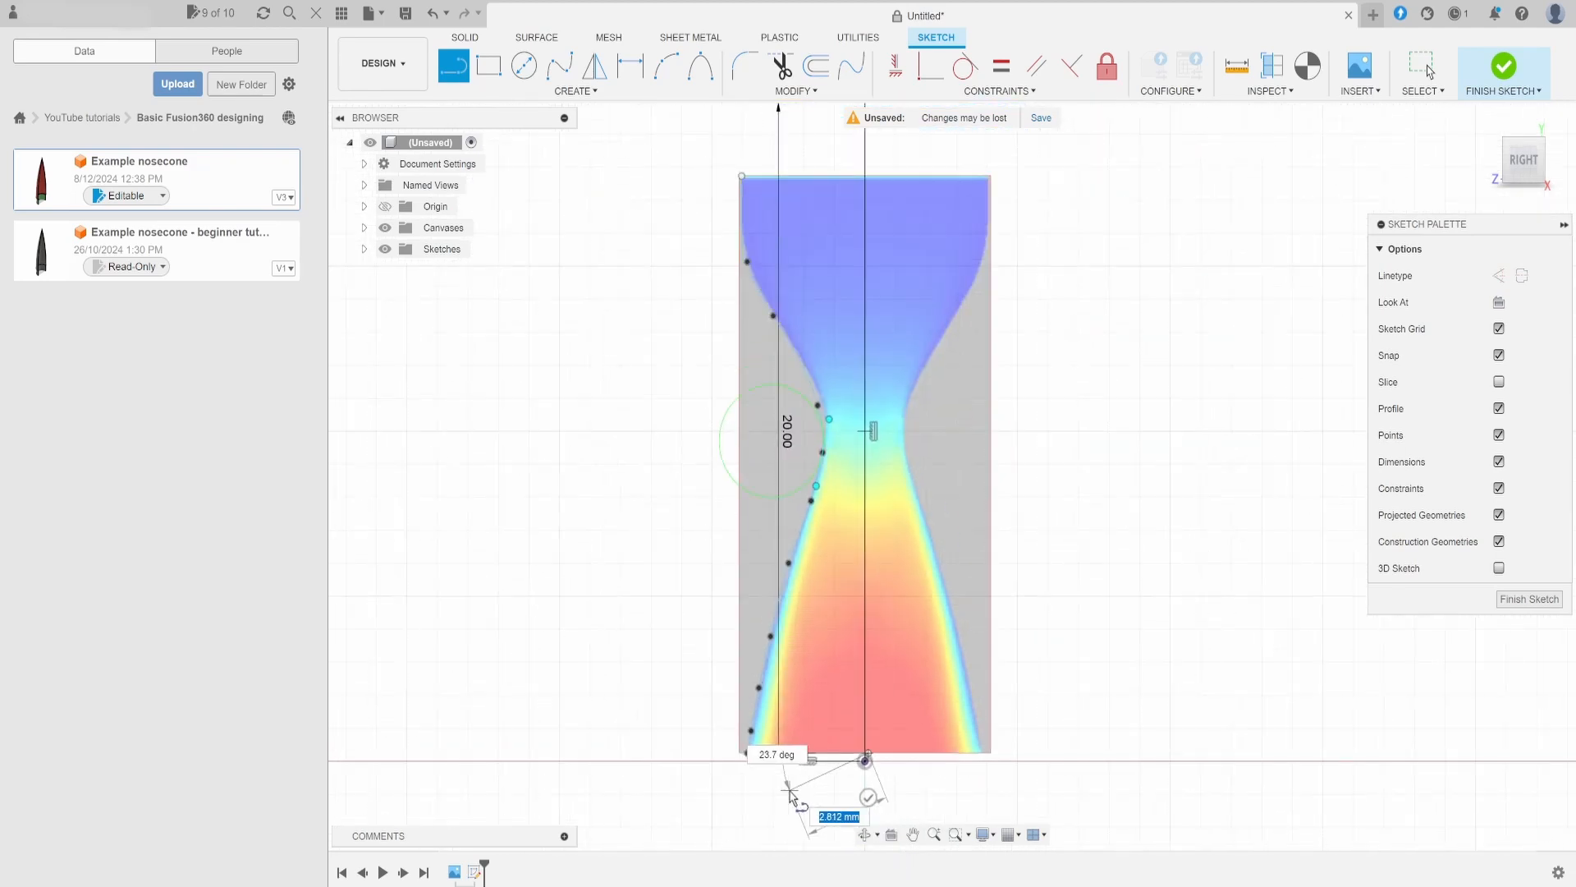
key("Escape")
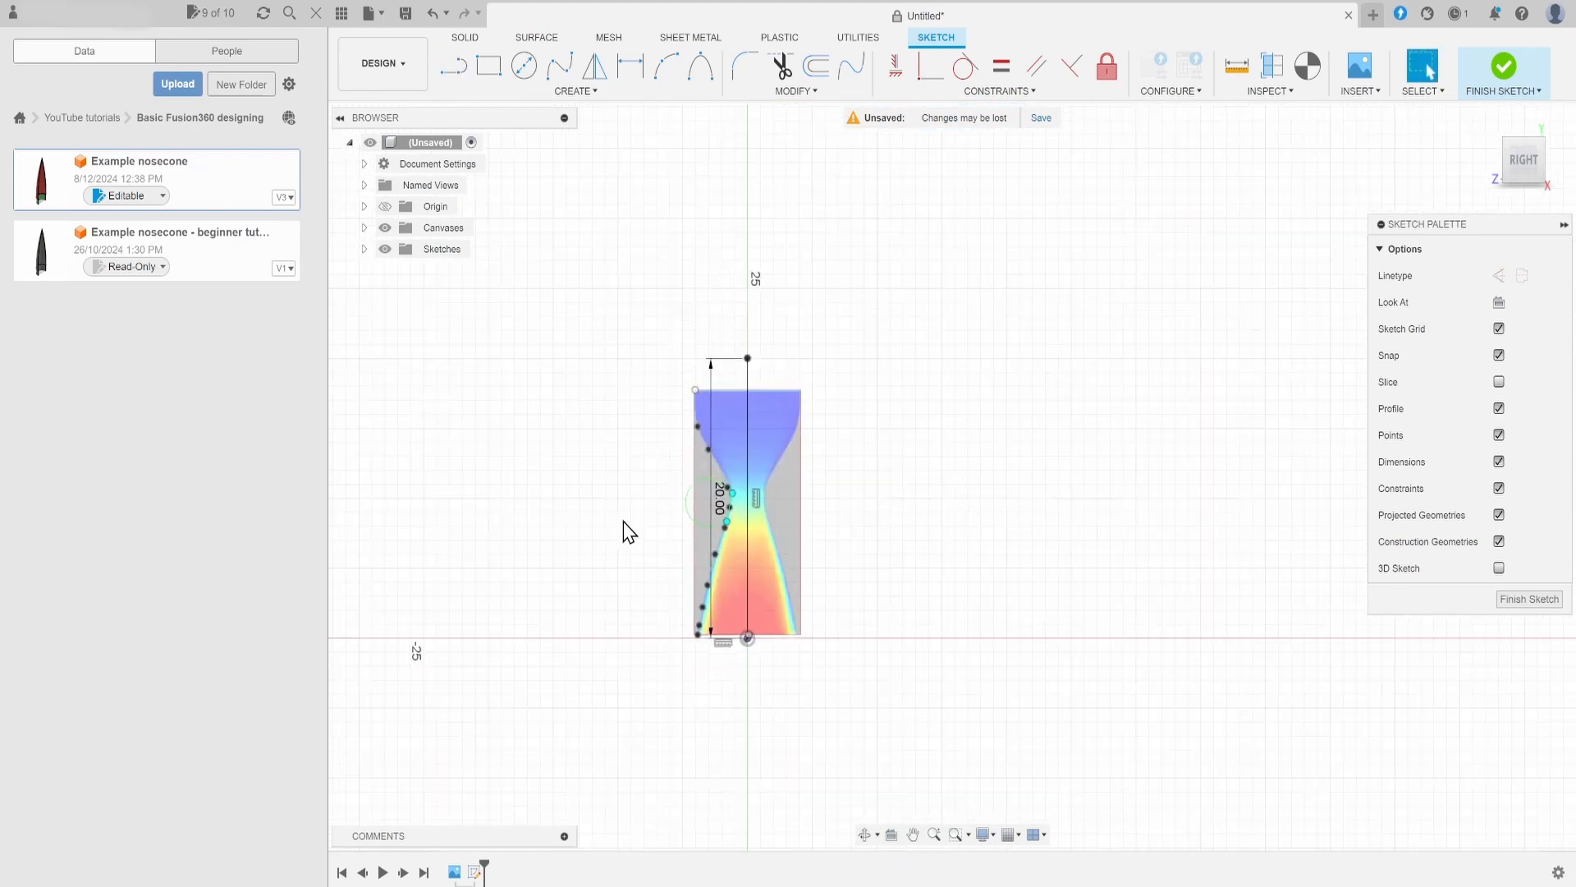
- Close the profile with a horizontal line from the spline's upper endpoint to the centre line and finish the sketch
left_click(454, 68)
scroll(686, 348, "up", 5)
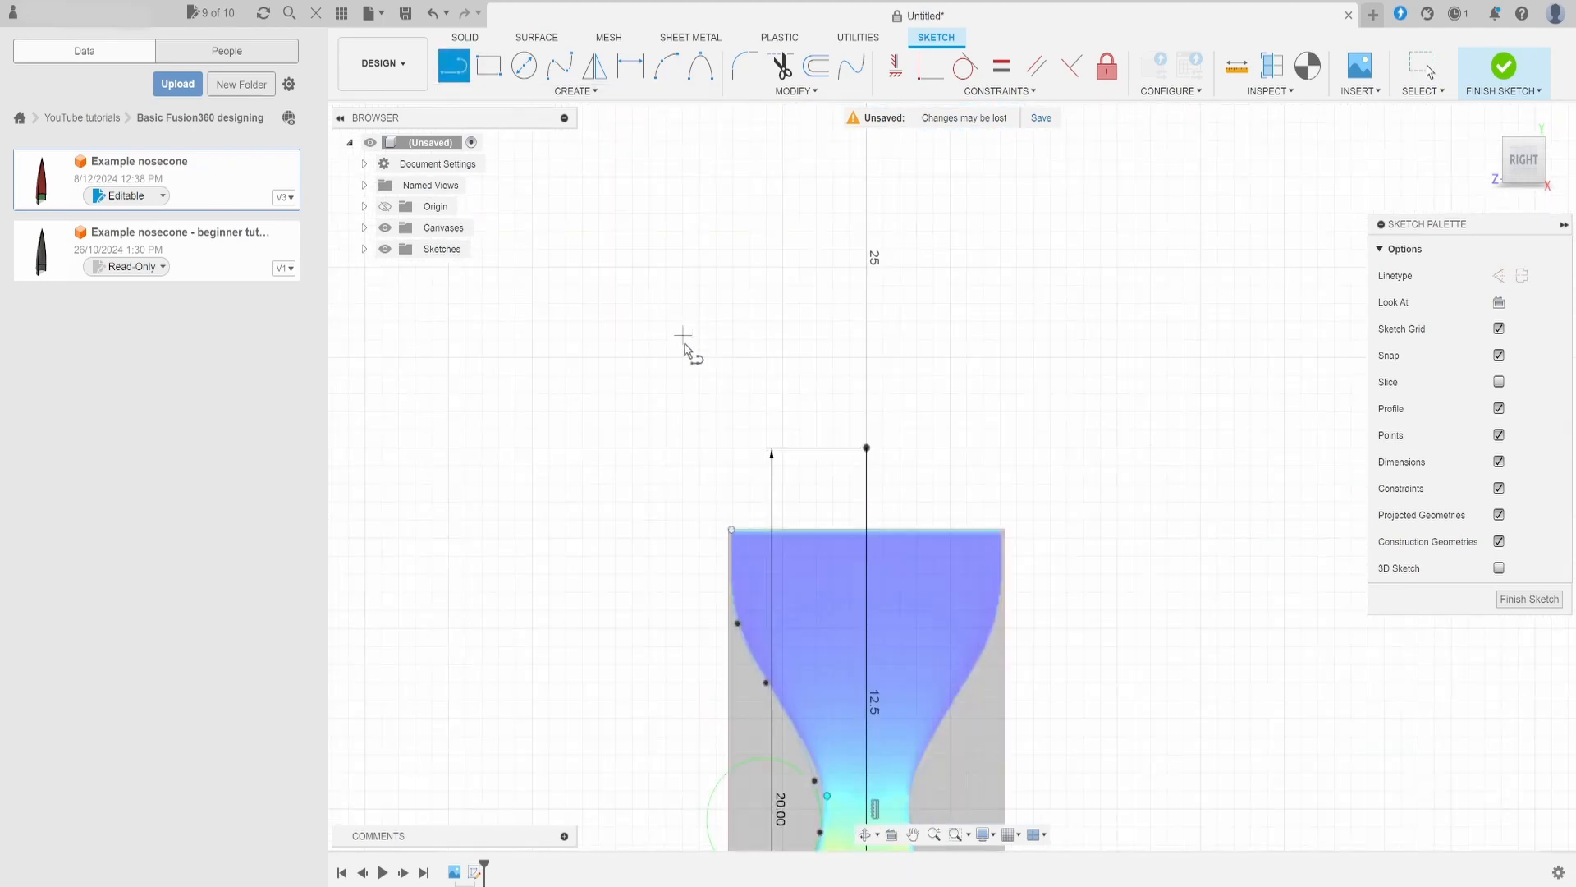
left_click(733, 531)
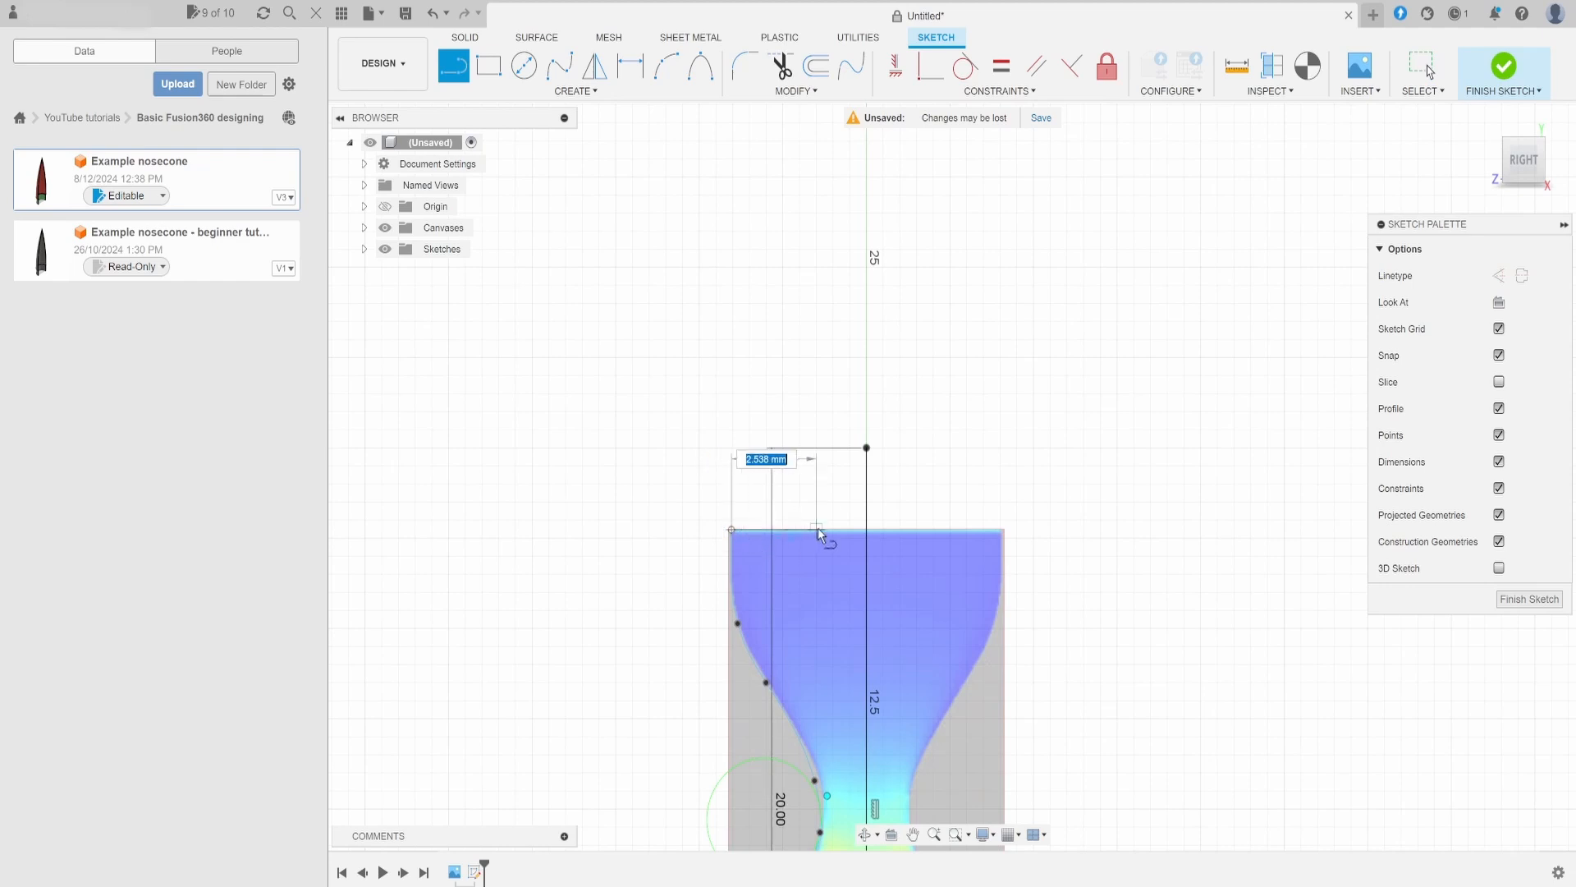
left_click(867, 530)
scroll(854, 607, "down", 5)
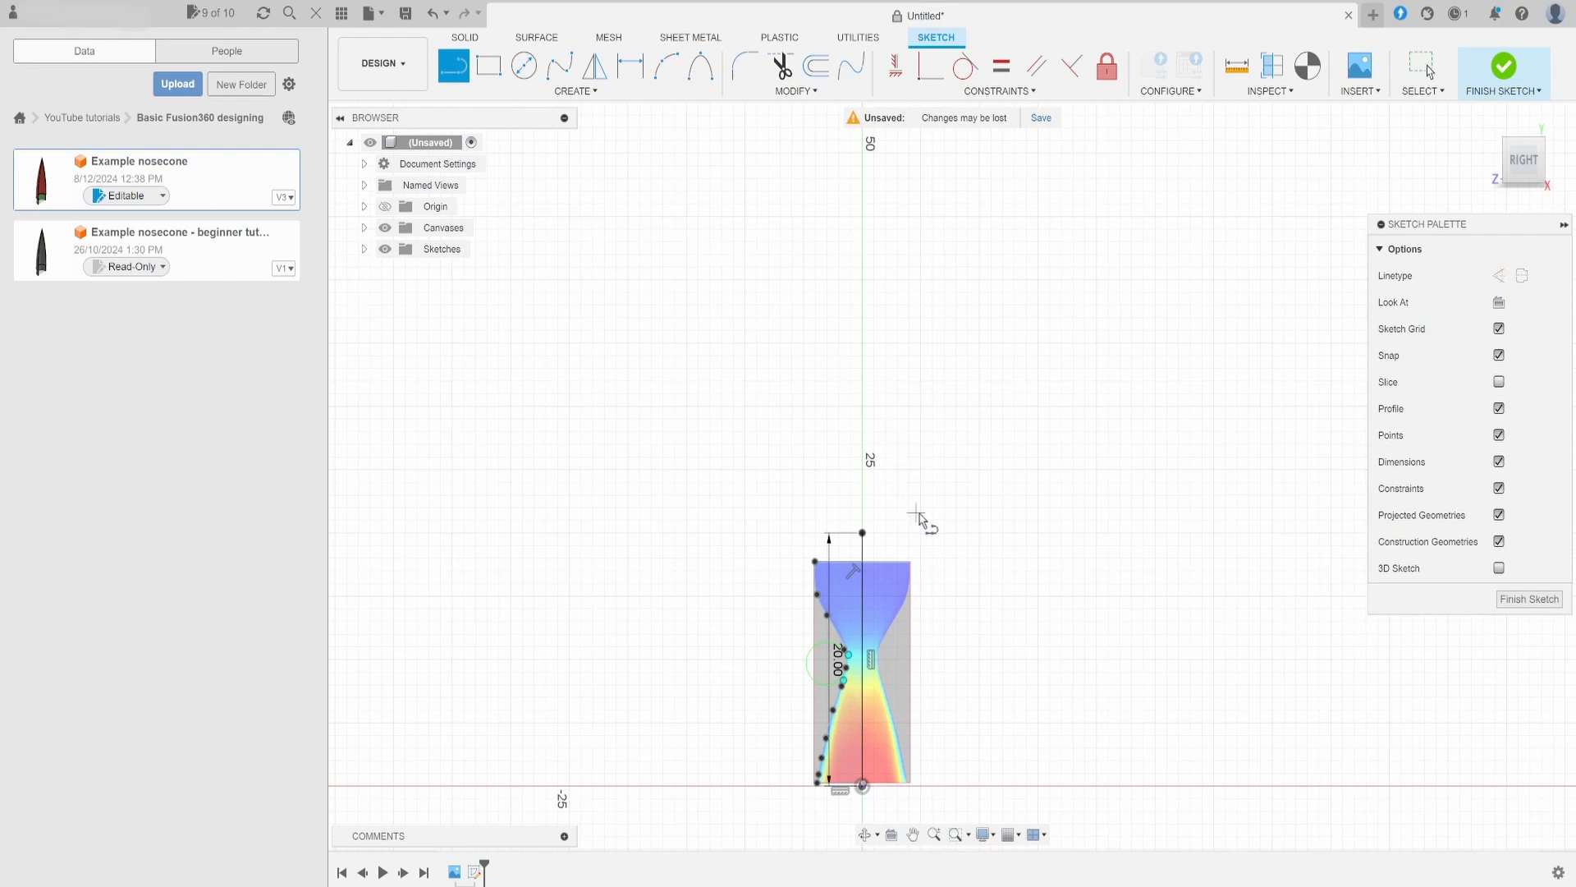
key("Escape")
left_click(1504, 65)
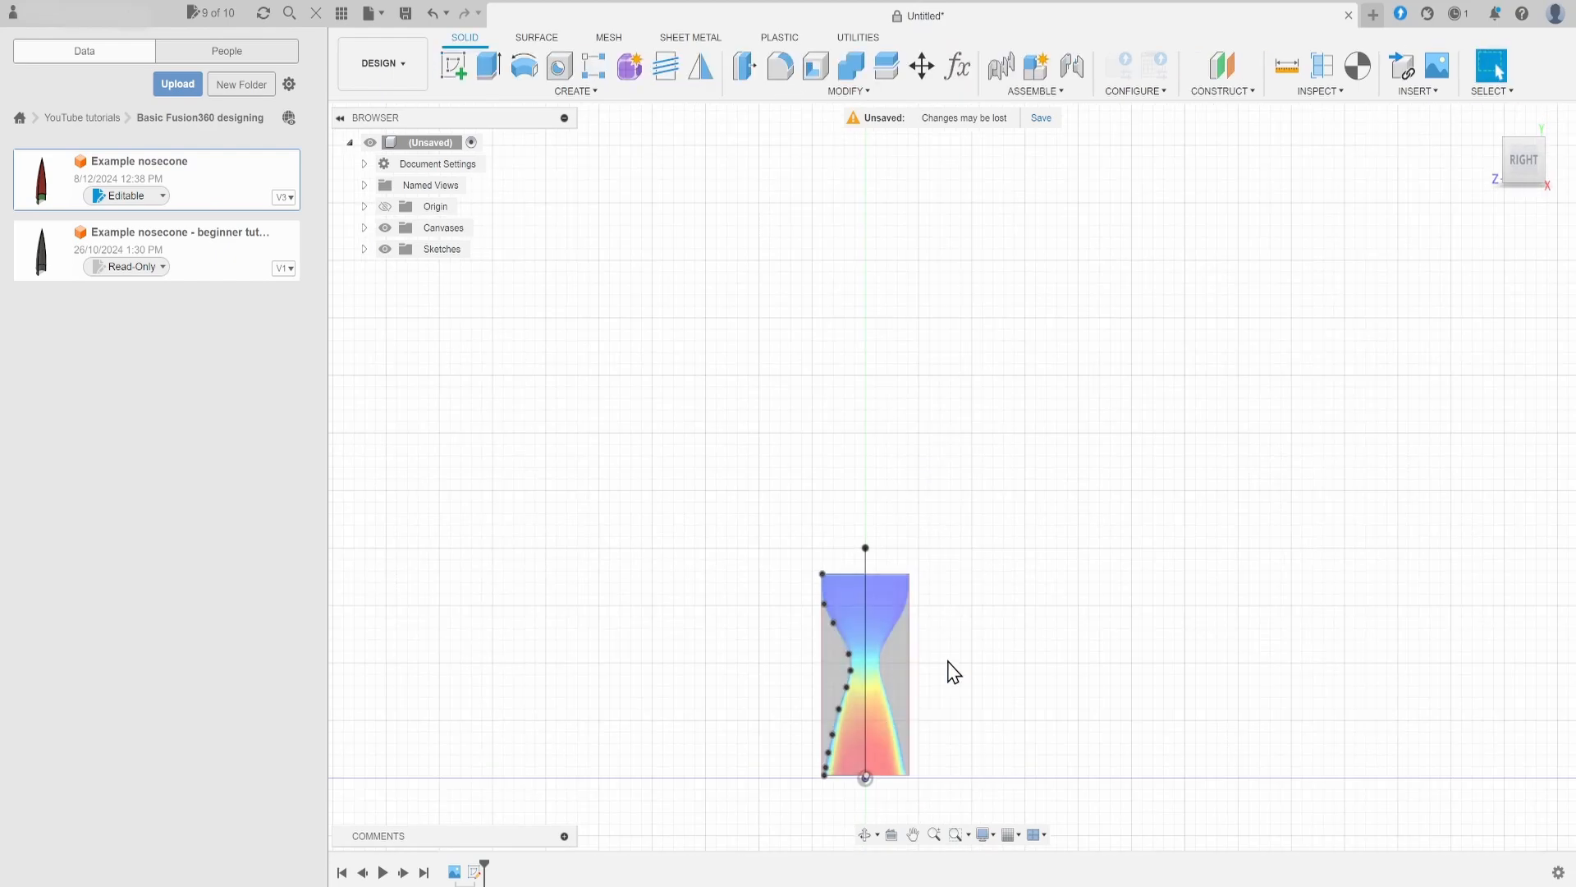
- Hide the canvases and revolve the half-nozzle profile 360 degrees around the vertical centre line as a new body
middle_click_drag(949, 475, 1161, 563, "shift")
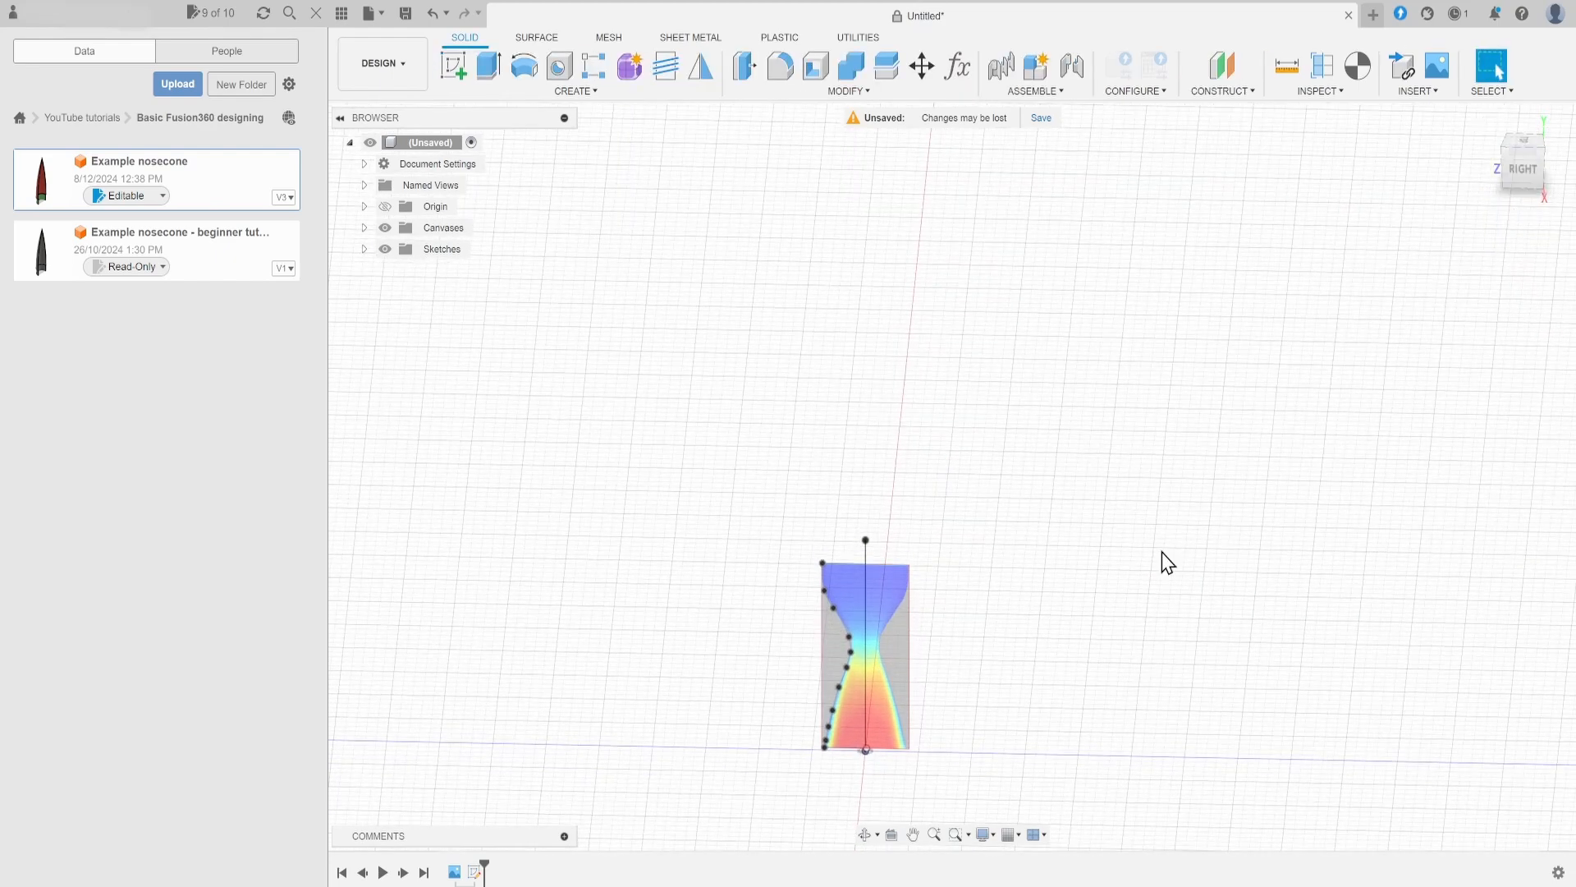
left_click(385, 228)
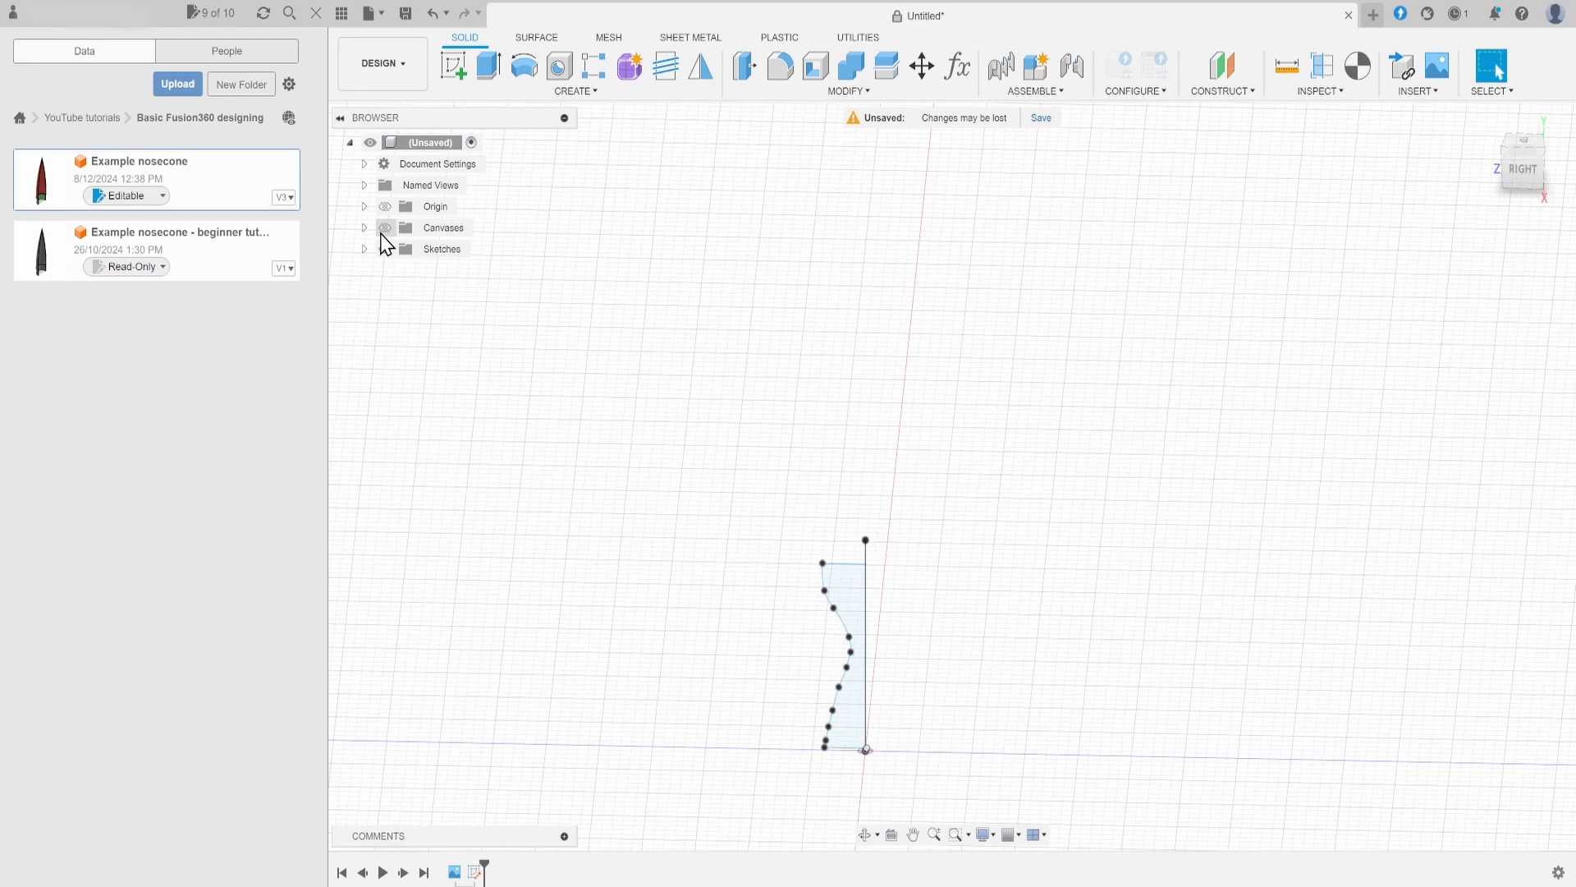
scroll(813, 743, "up", 5)
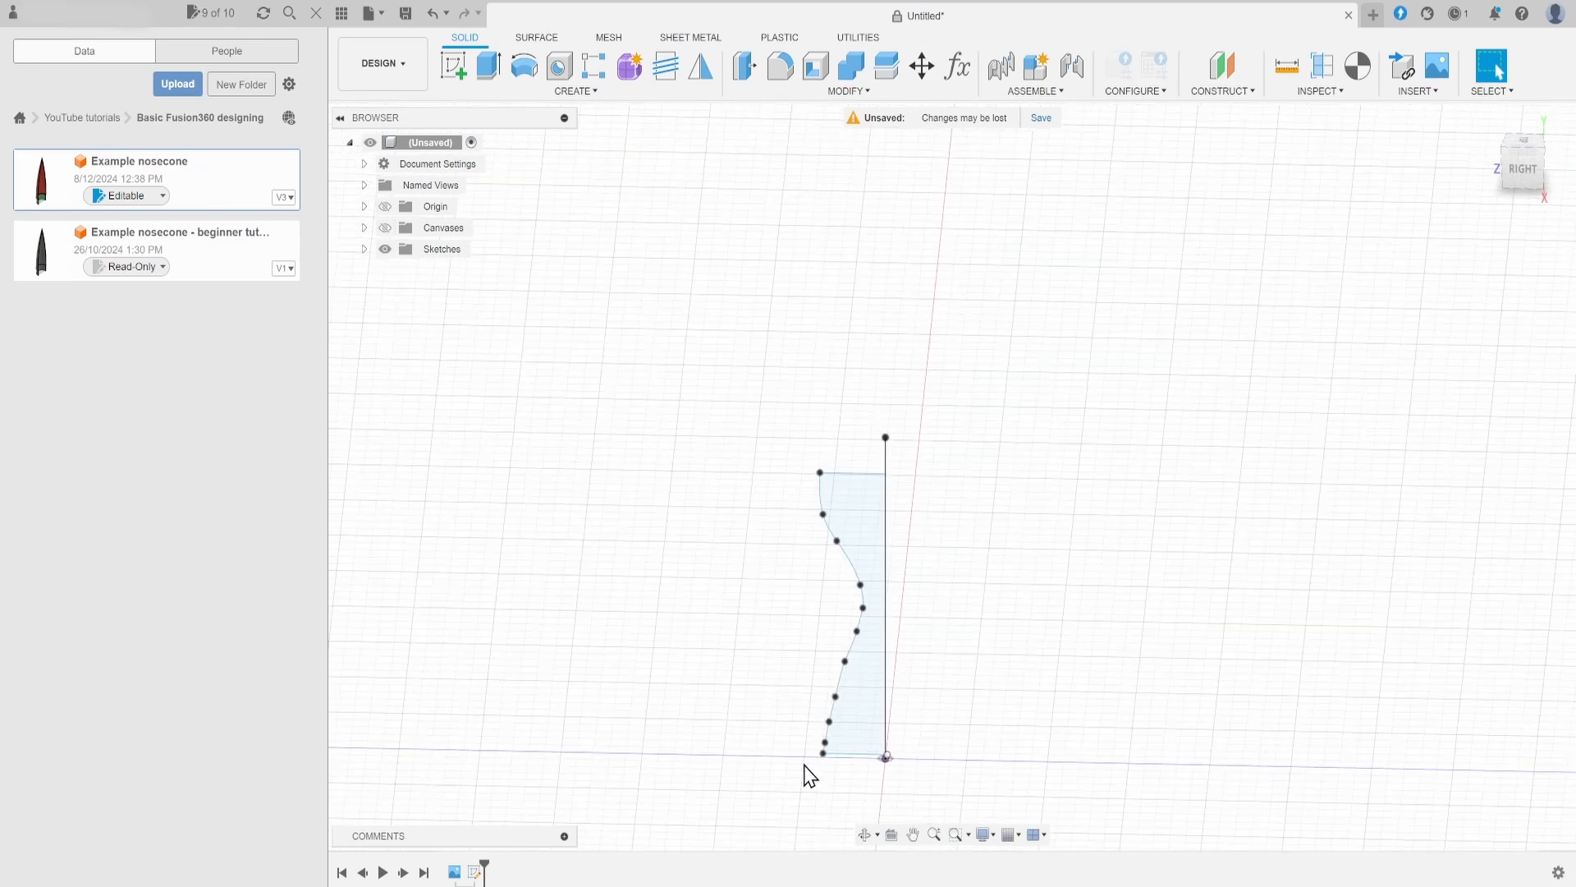
left_click(534, 76)
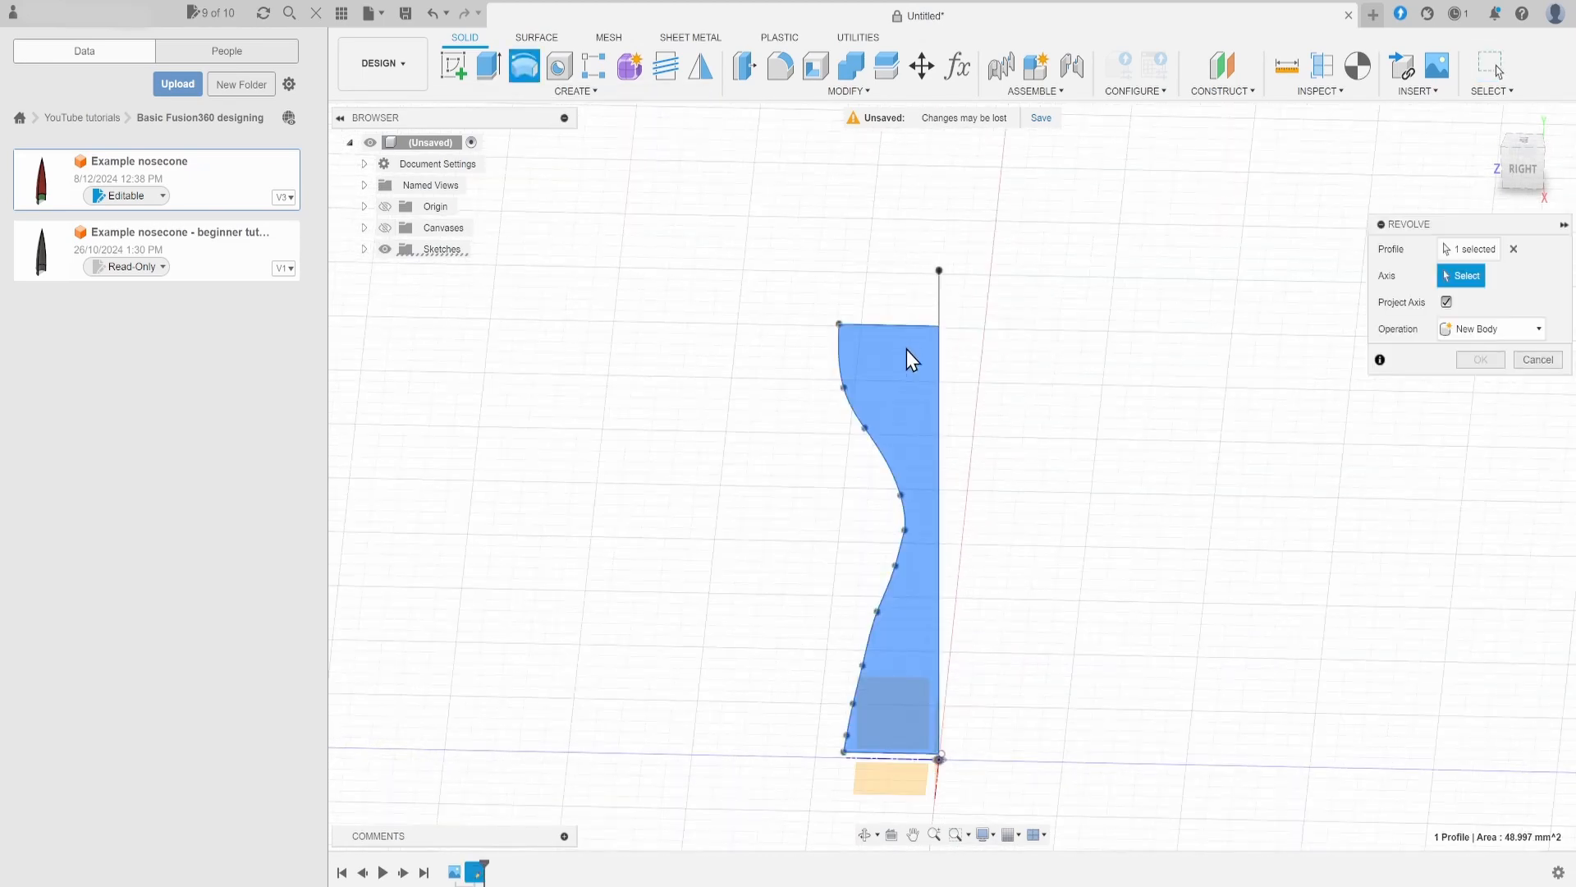
left_click(939, 296)
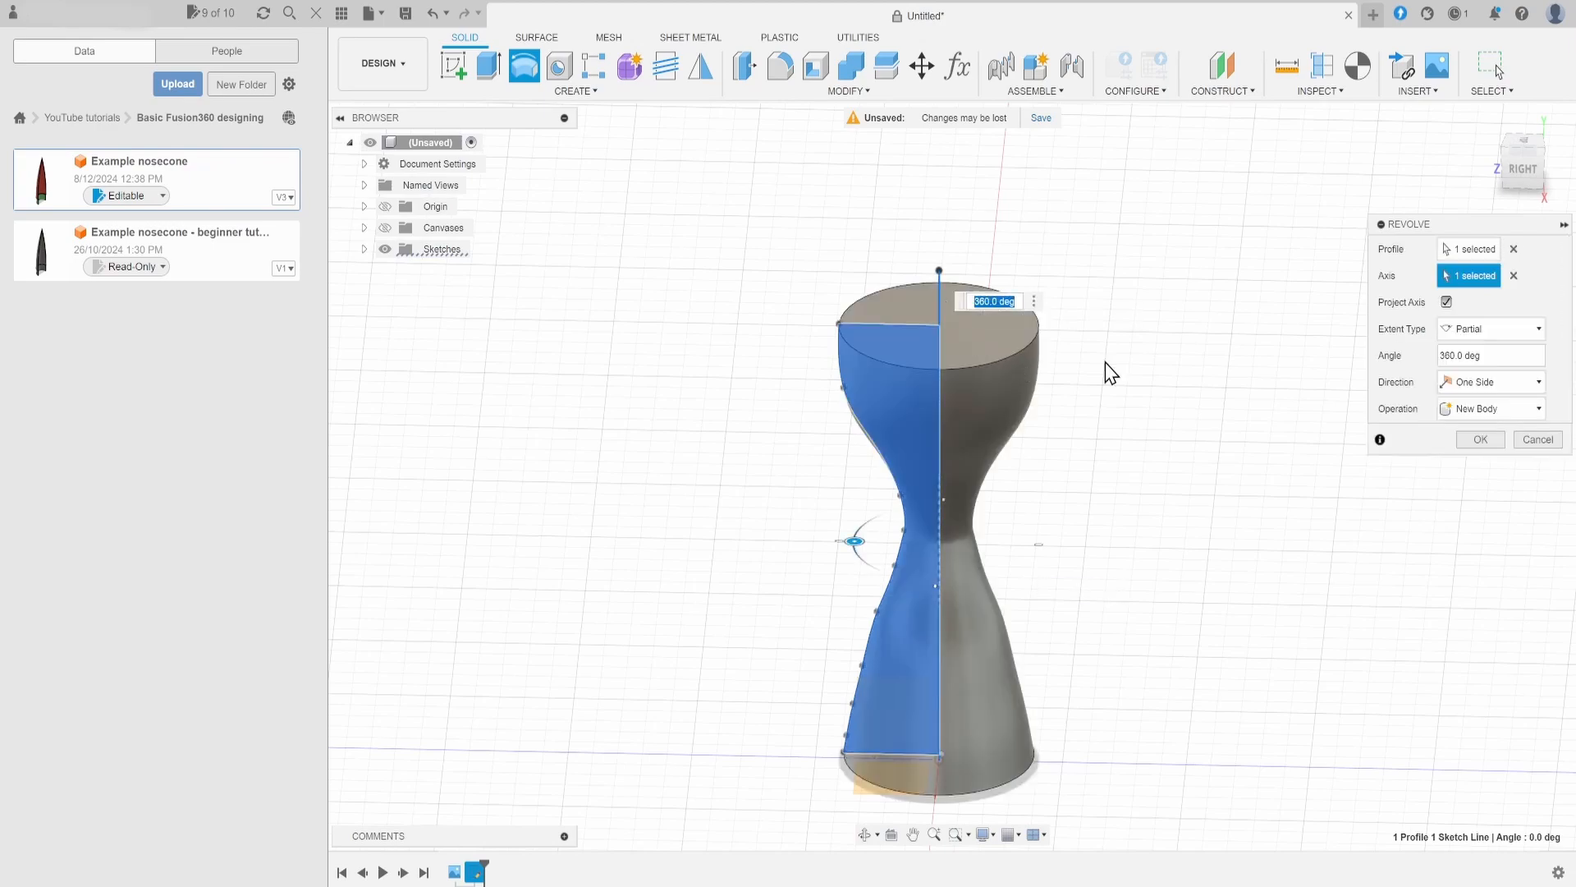
left_click(1480, 439)
- Shell the nozzle from its bottom face with an inside thickness of 0.5 mm
left_click_drag(1512, 166, 1502, 127)
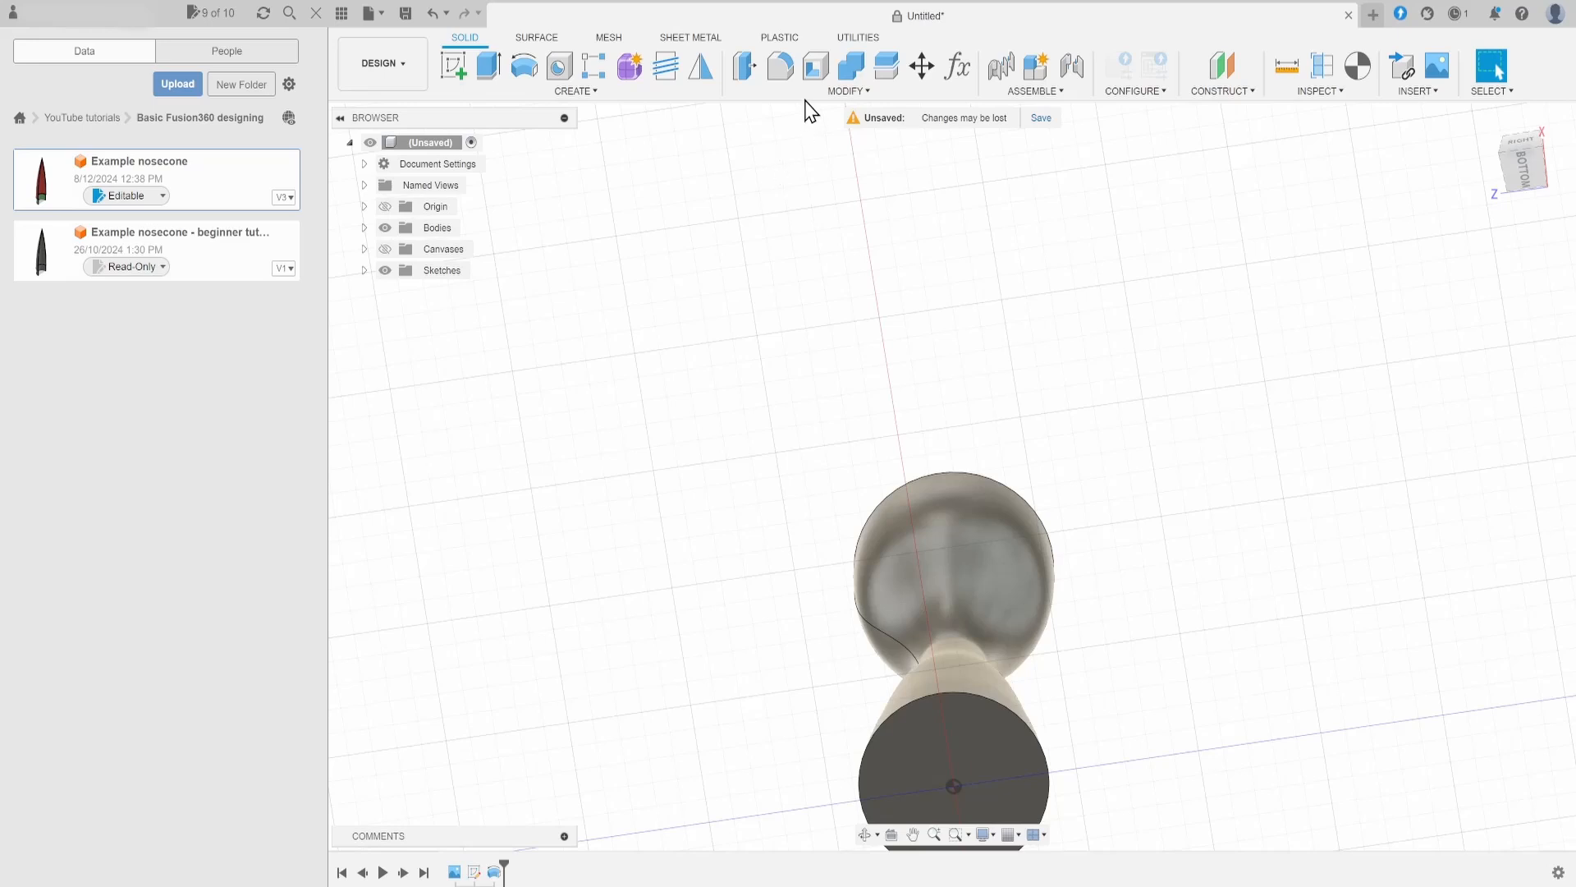
left_click(815, 66)
left_click(1000, 747)
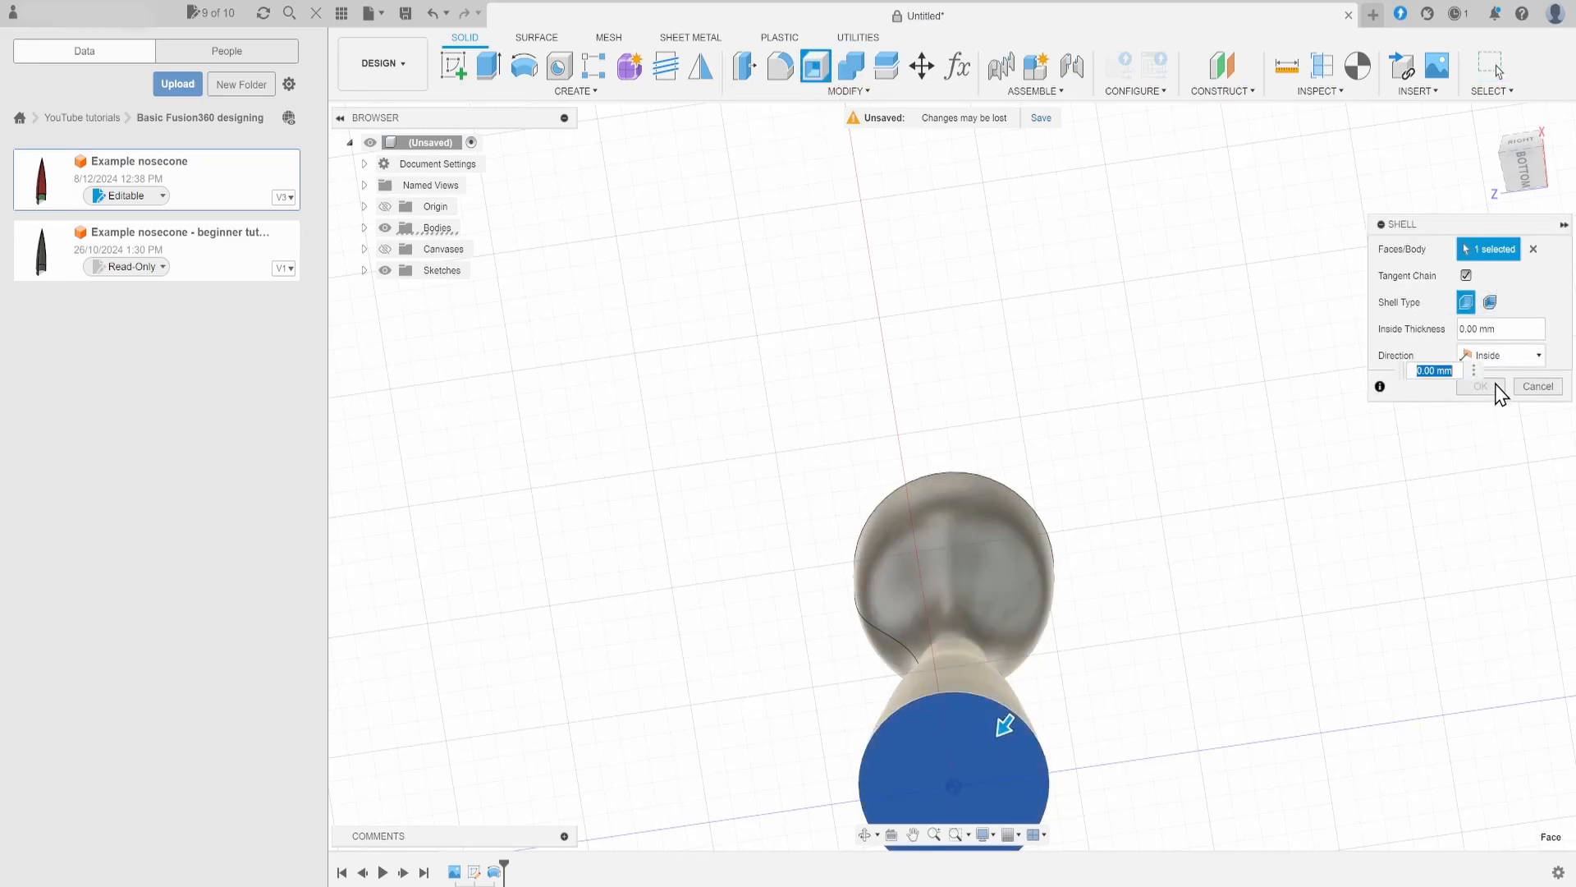
type("0.5")
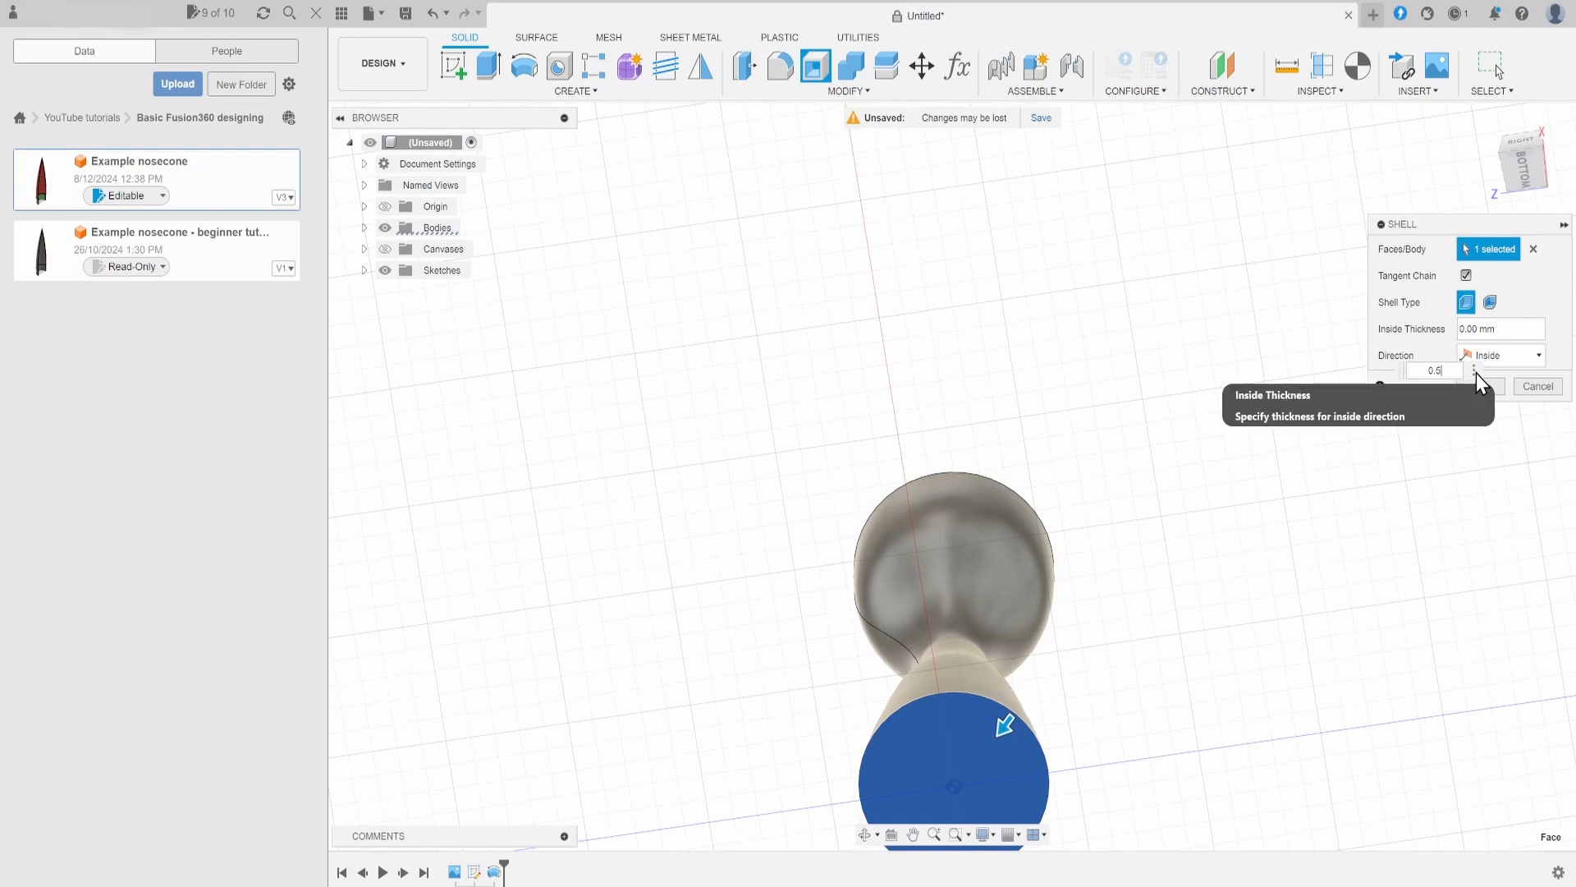
left_click(1471, 388)
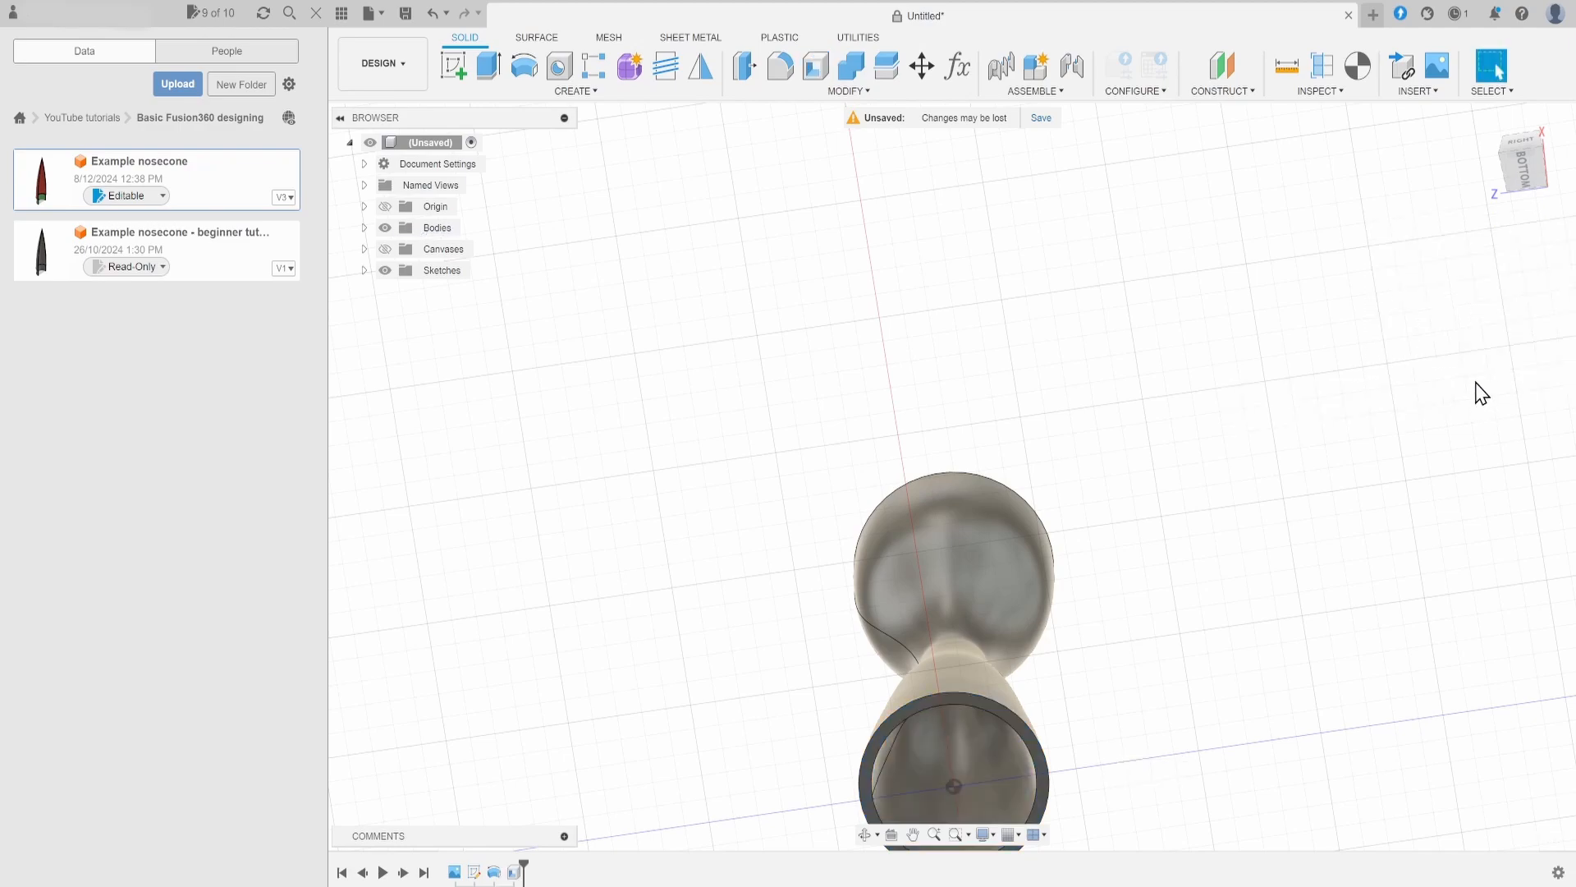
- Extrude the inner face of the nozzle's closed top as a cut with a distance of 0.5 mm
mouse_move(1532, 160)
left_mouse_down()
mouse_move(1526, 141)
mouse_move(1519, 193)
left_mouse_up()
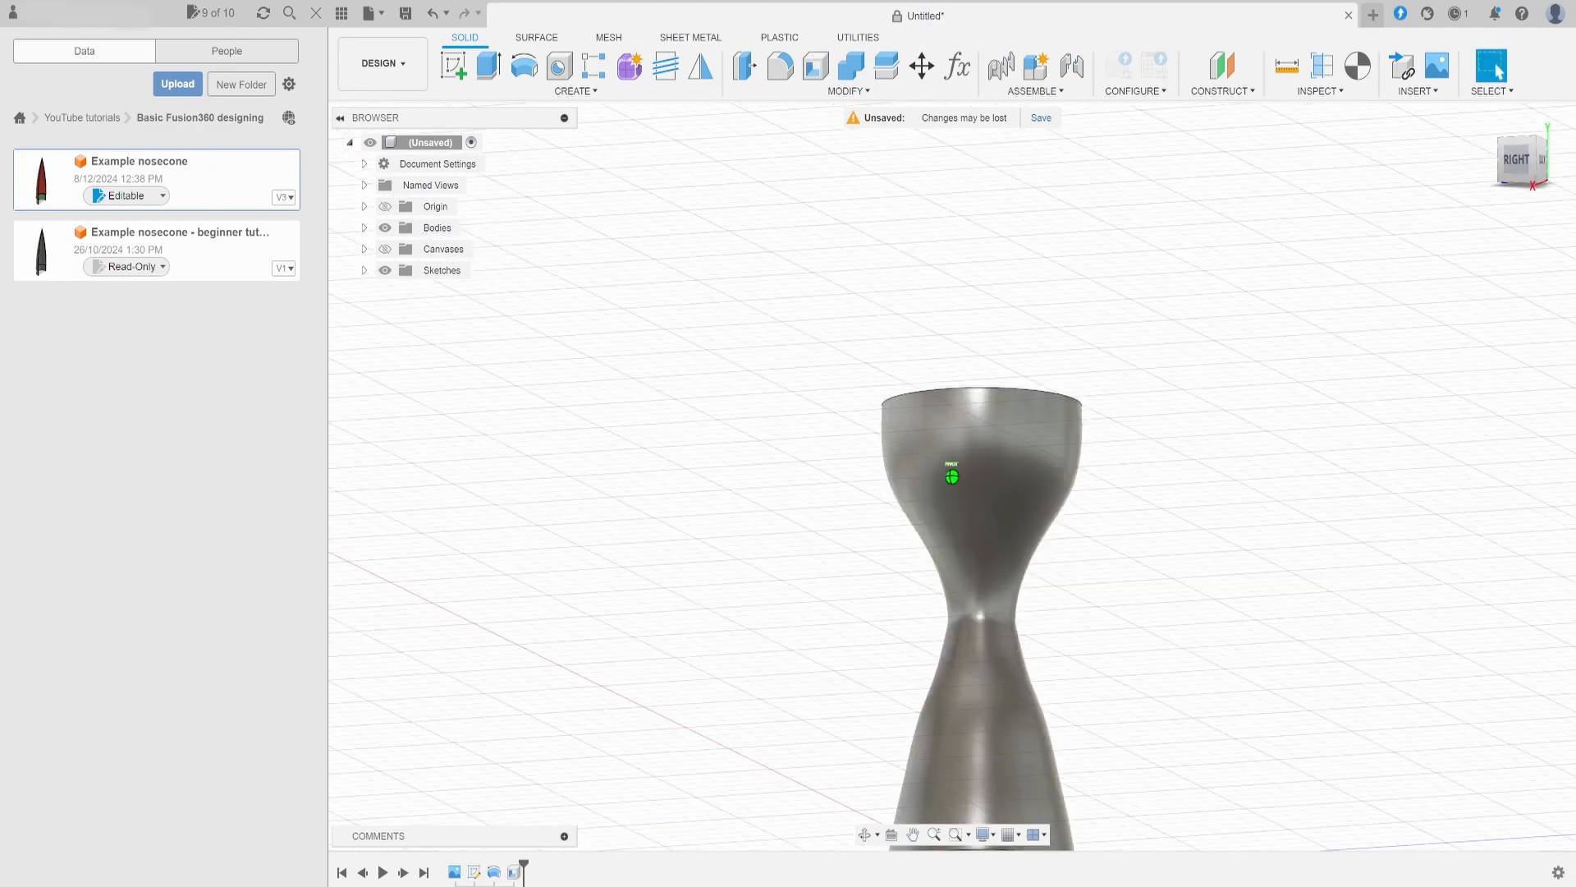
middle_click_drag(952, 476, 803, 194, "shift")
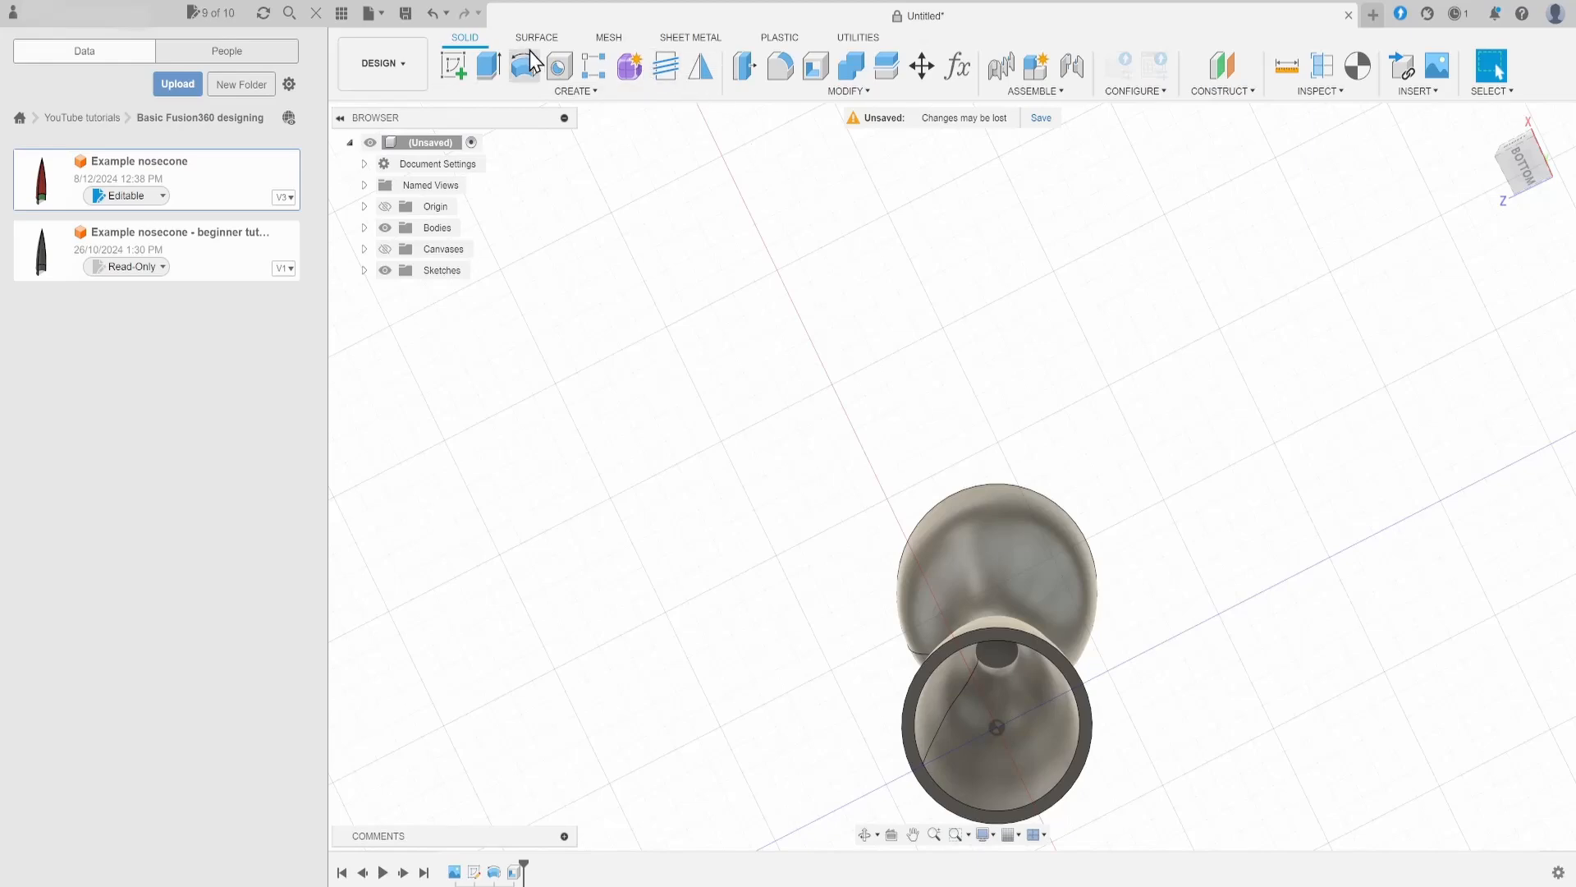
left_click(492, 68)
left_click(1002, 650)
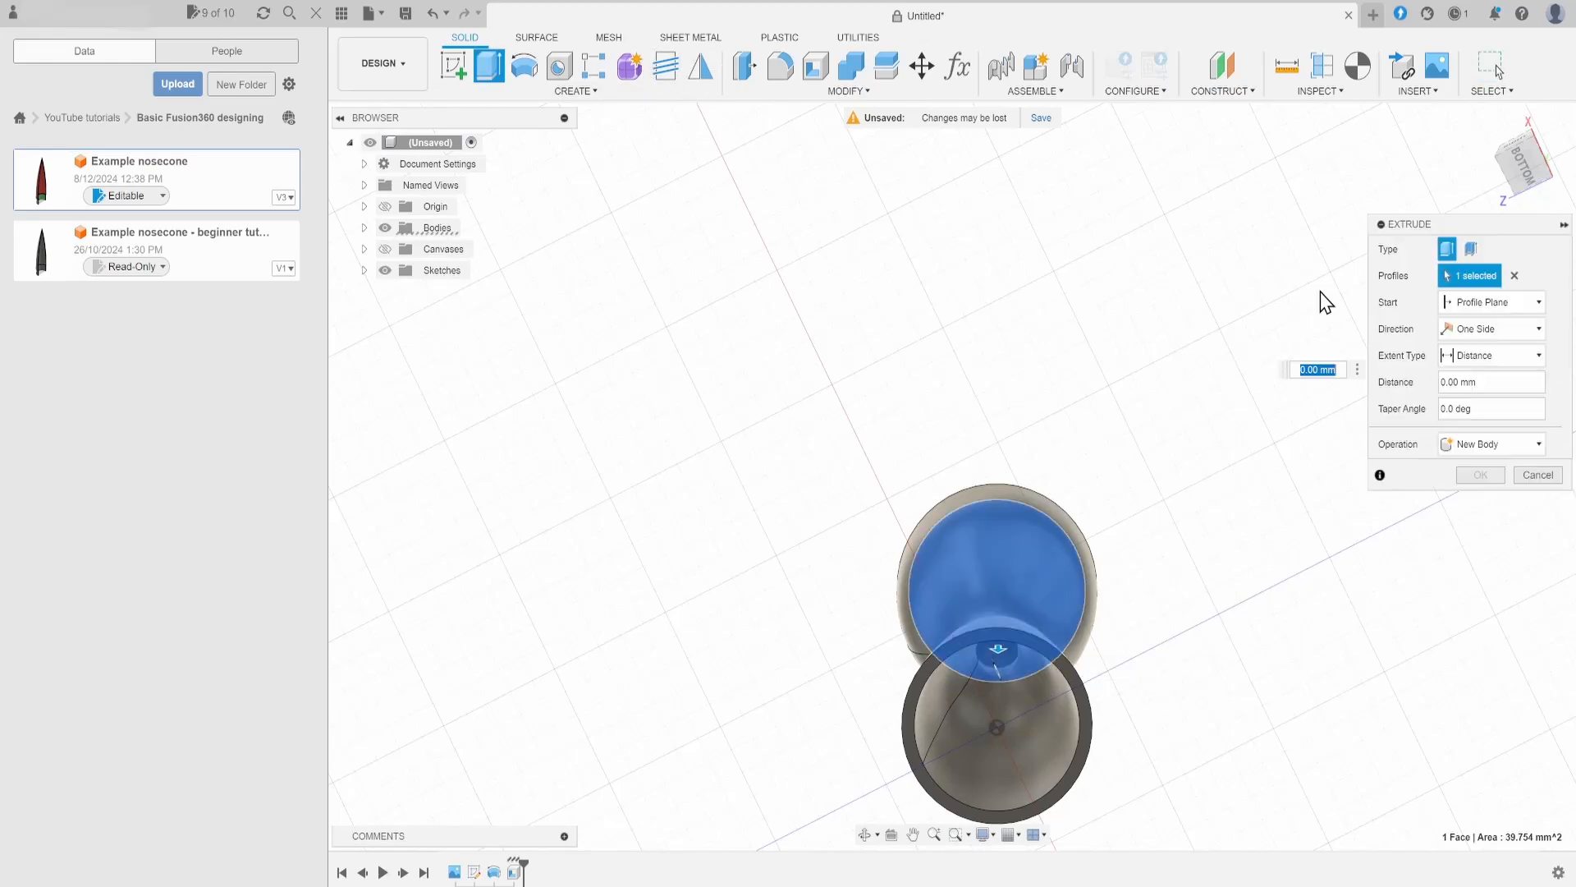
left_click_drag(1509, 164, 1405, 186)
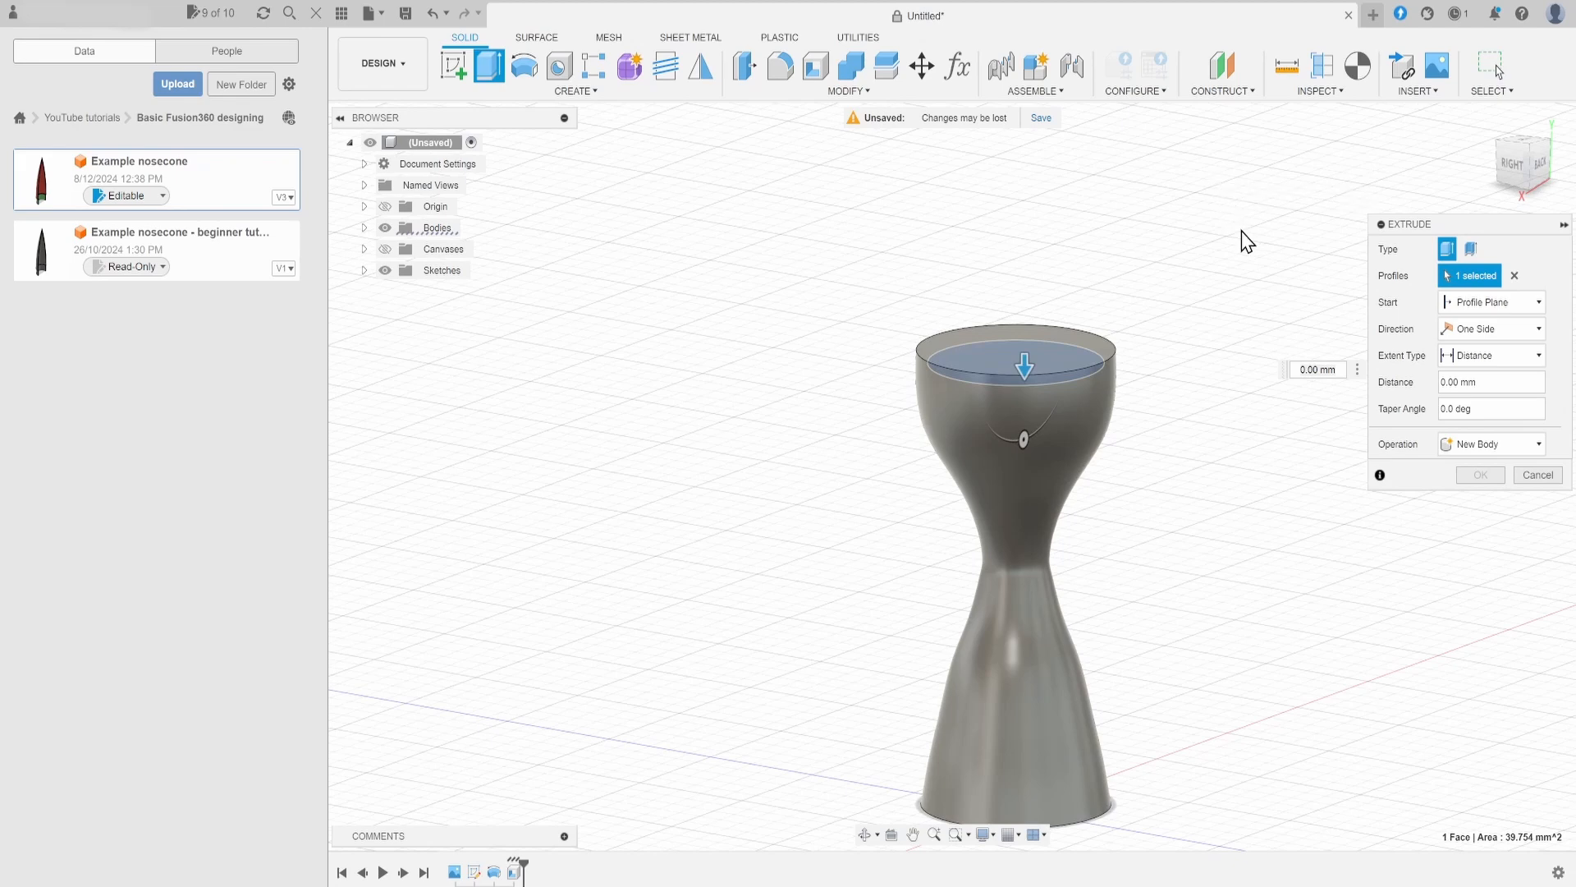
left_click(1333, 367)
type("1")
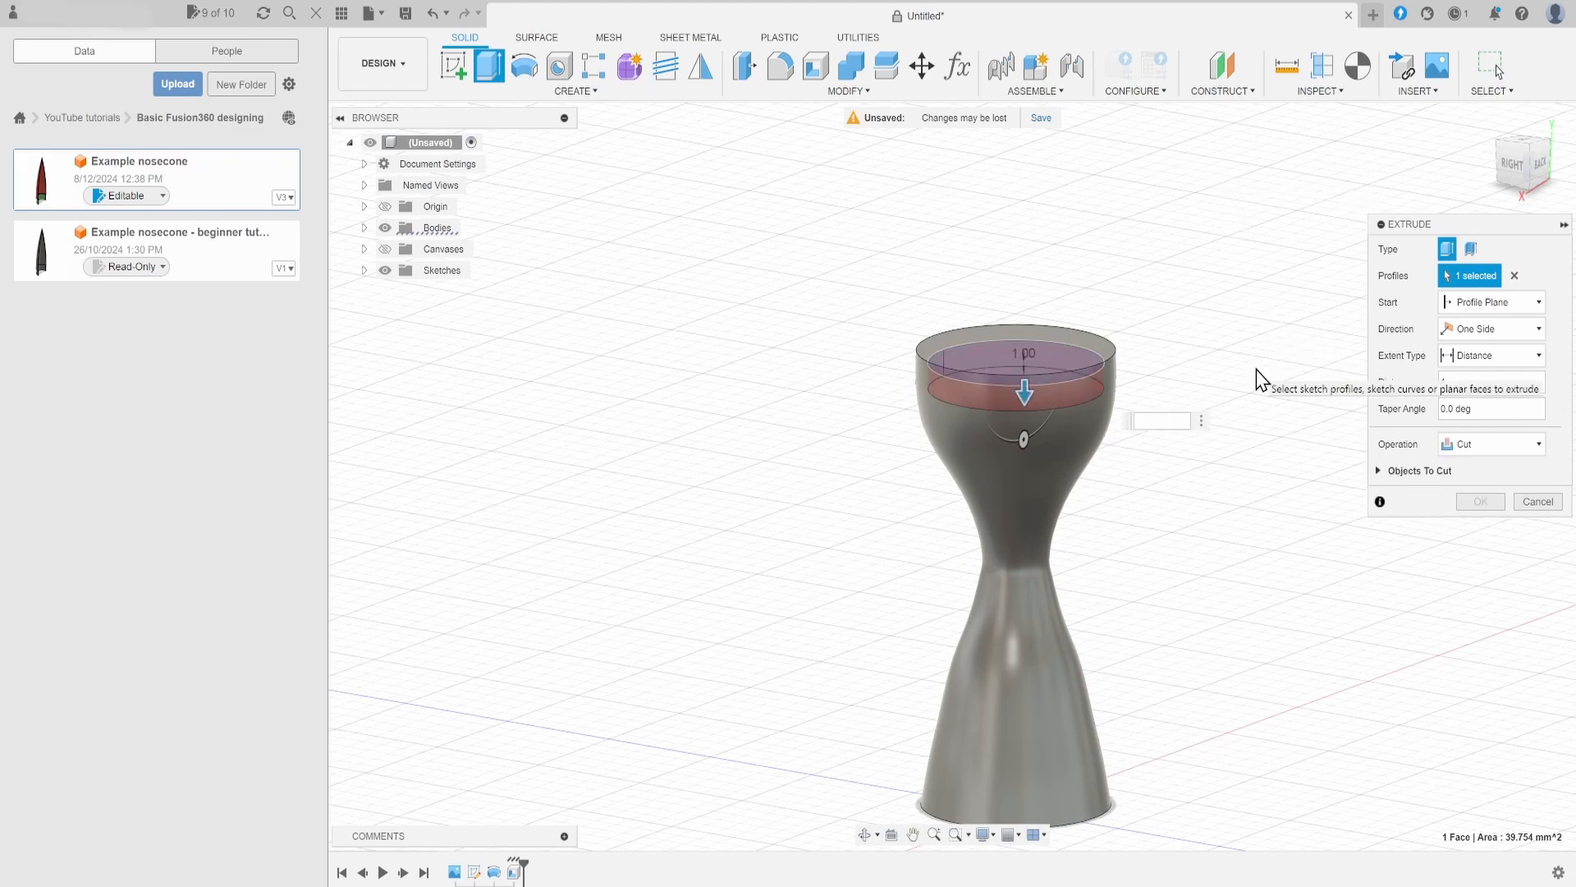
type("0.5")
key("Return")
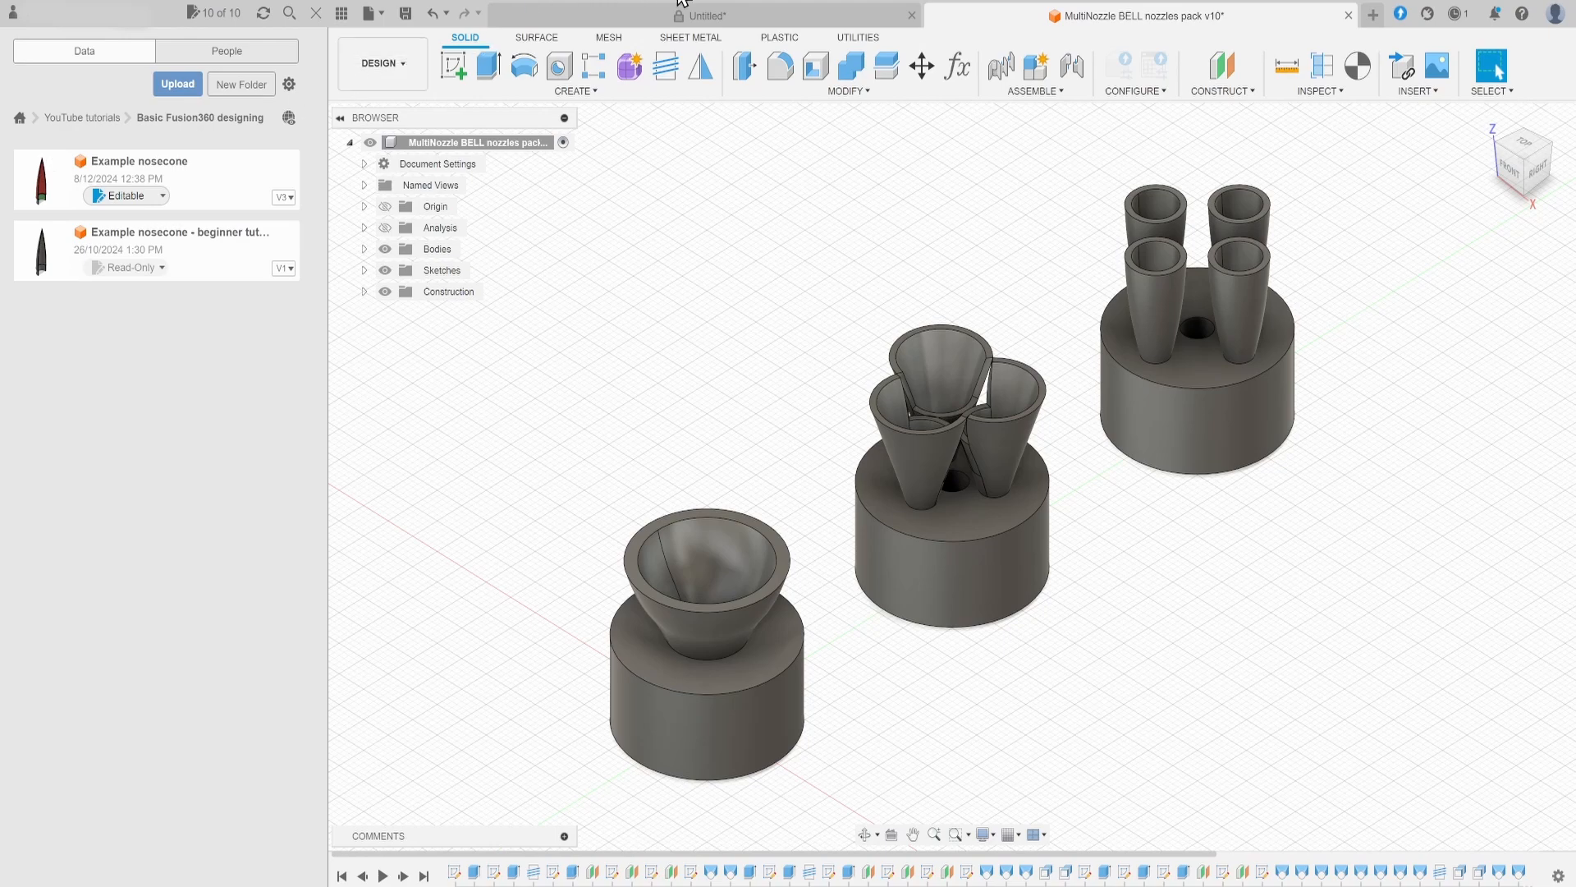
- Move the single-nozzle body -3 mm along X in the MultiNozzle BELL nozzles pack design
left_click(922, 65)
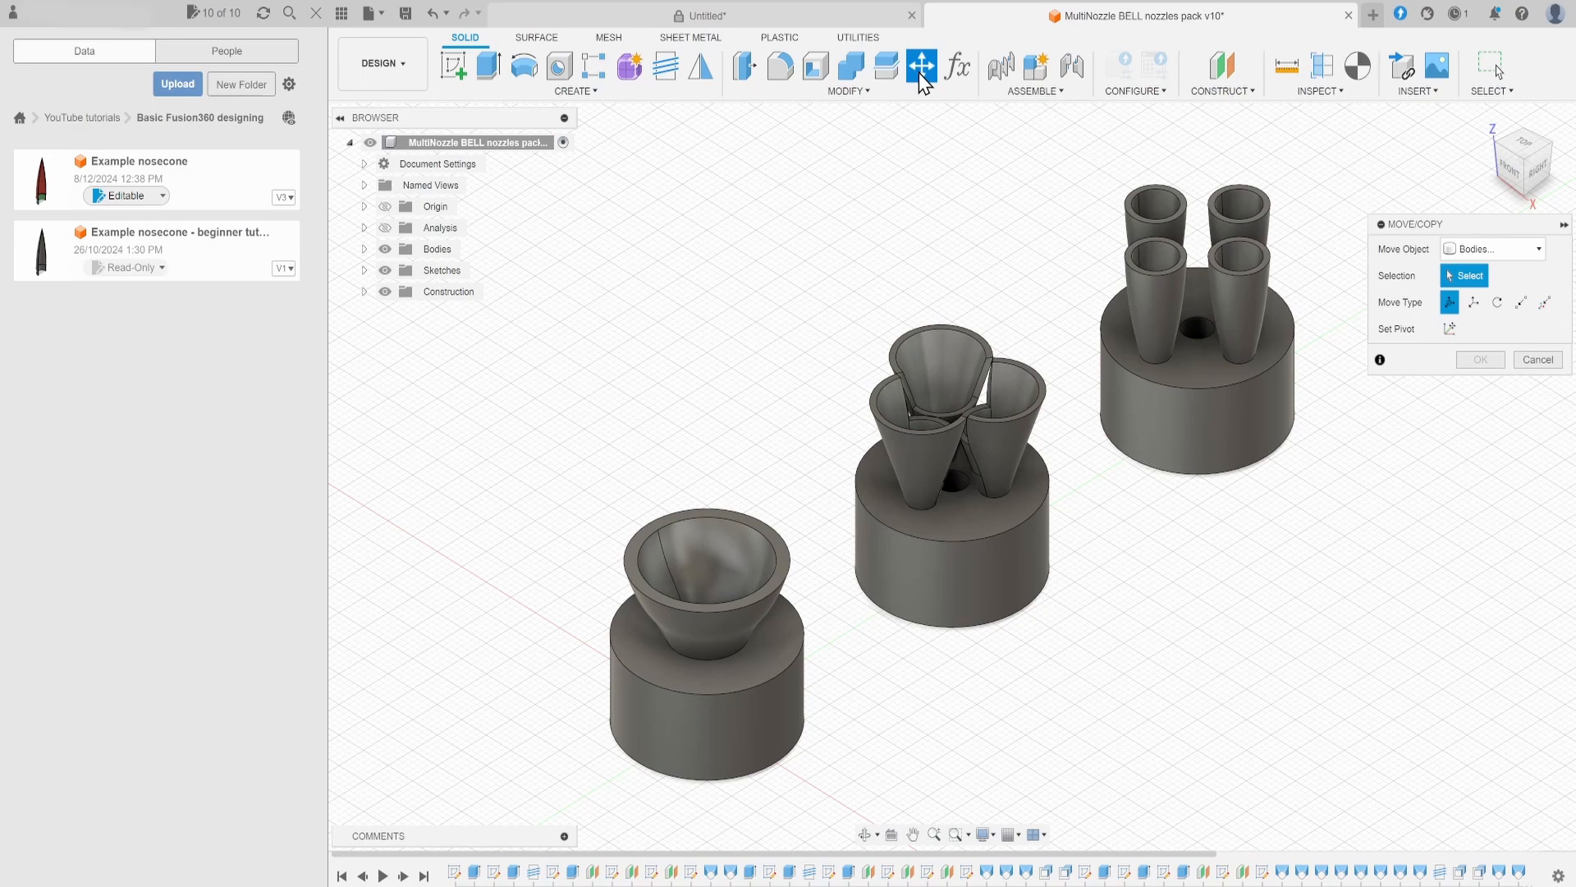
left_click(738, 657)
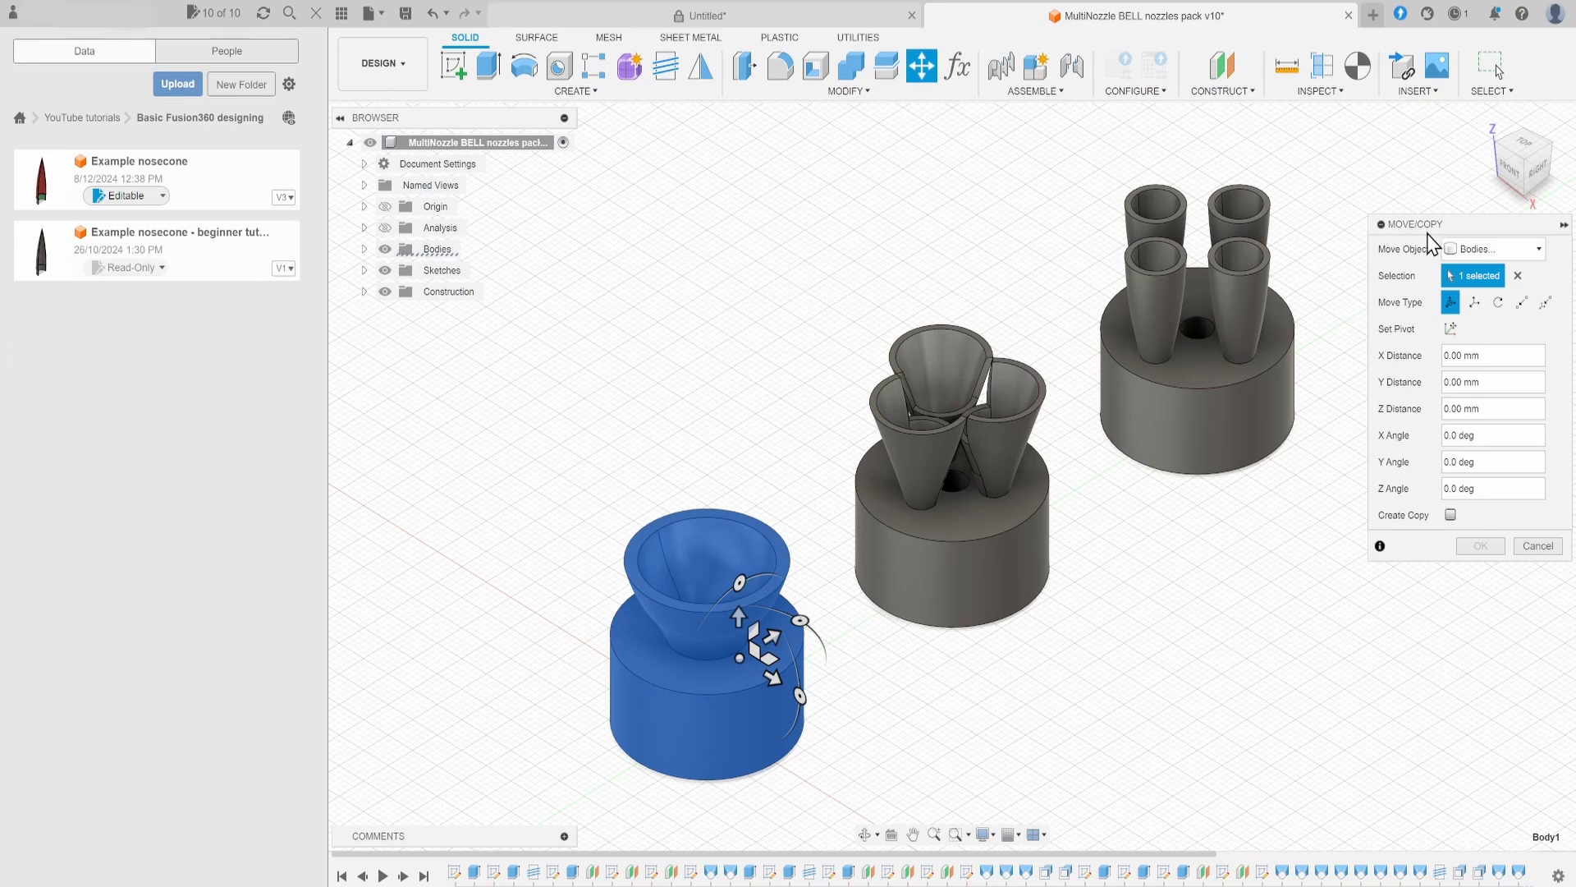
left_click(1481, 251)
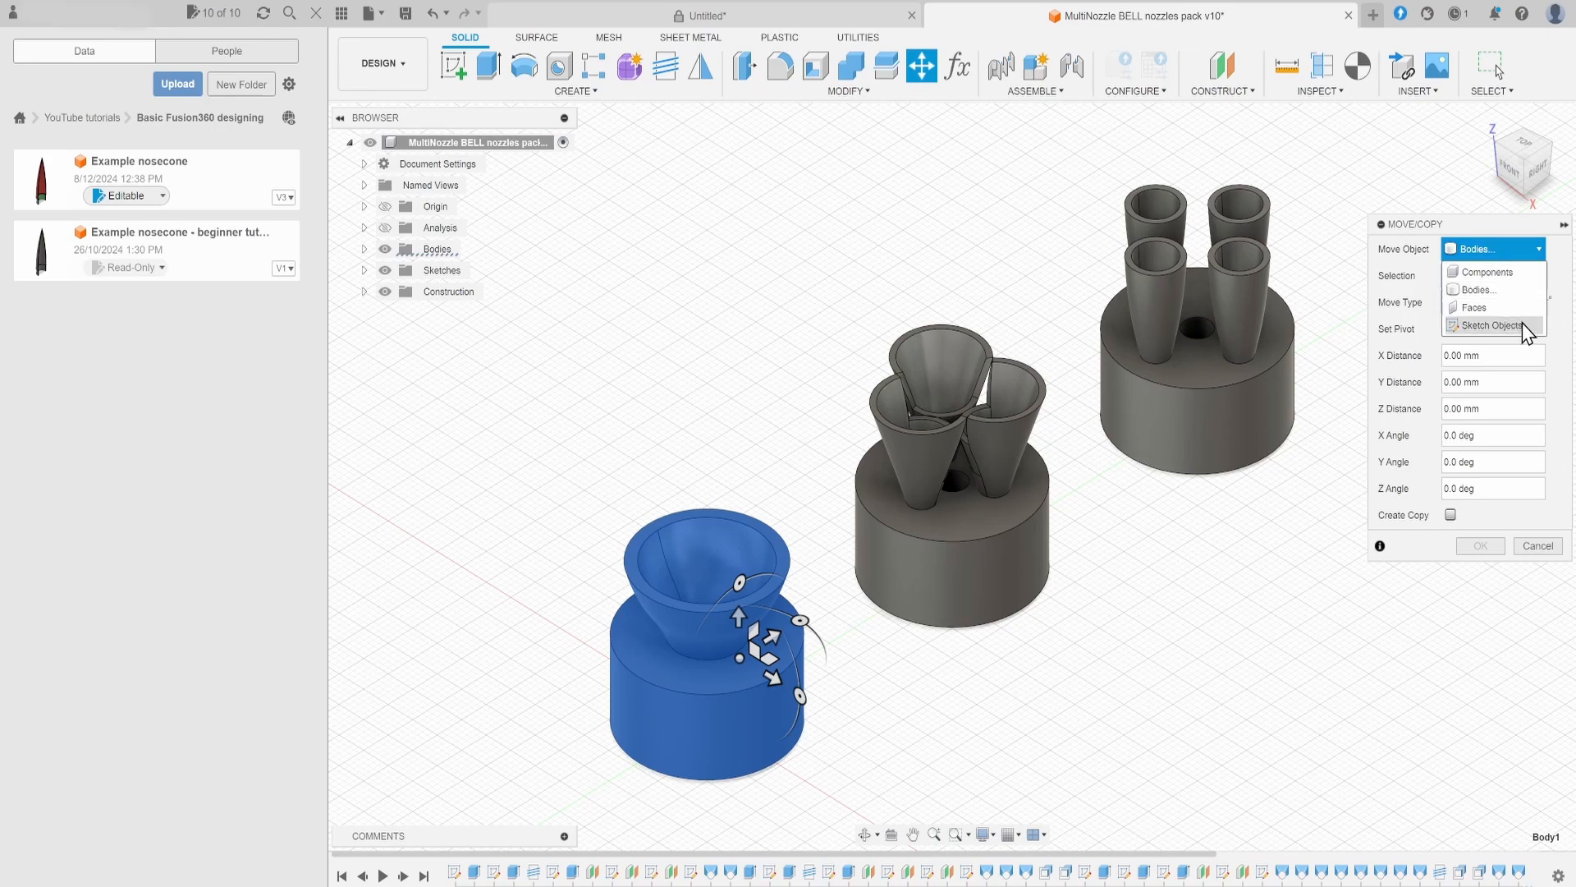
left_click(1520, 246)
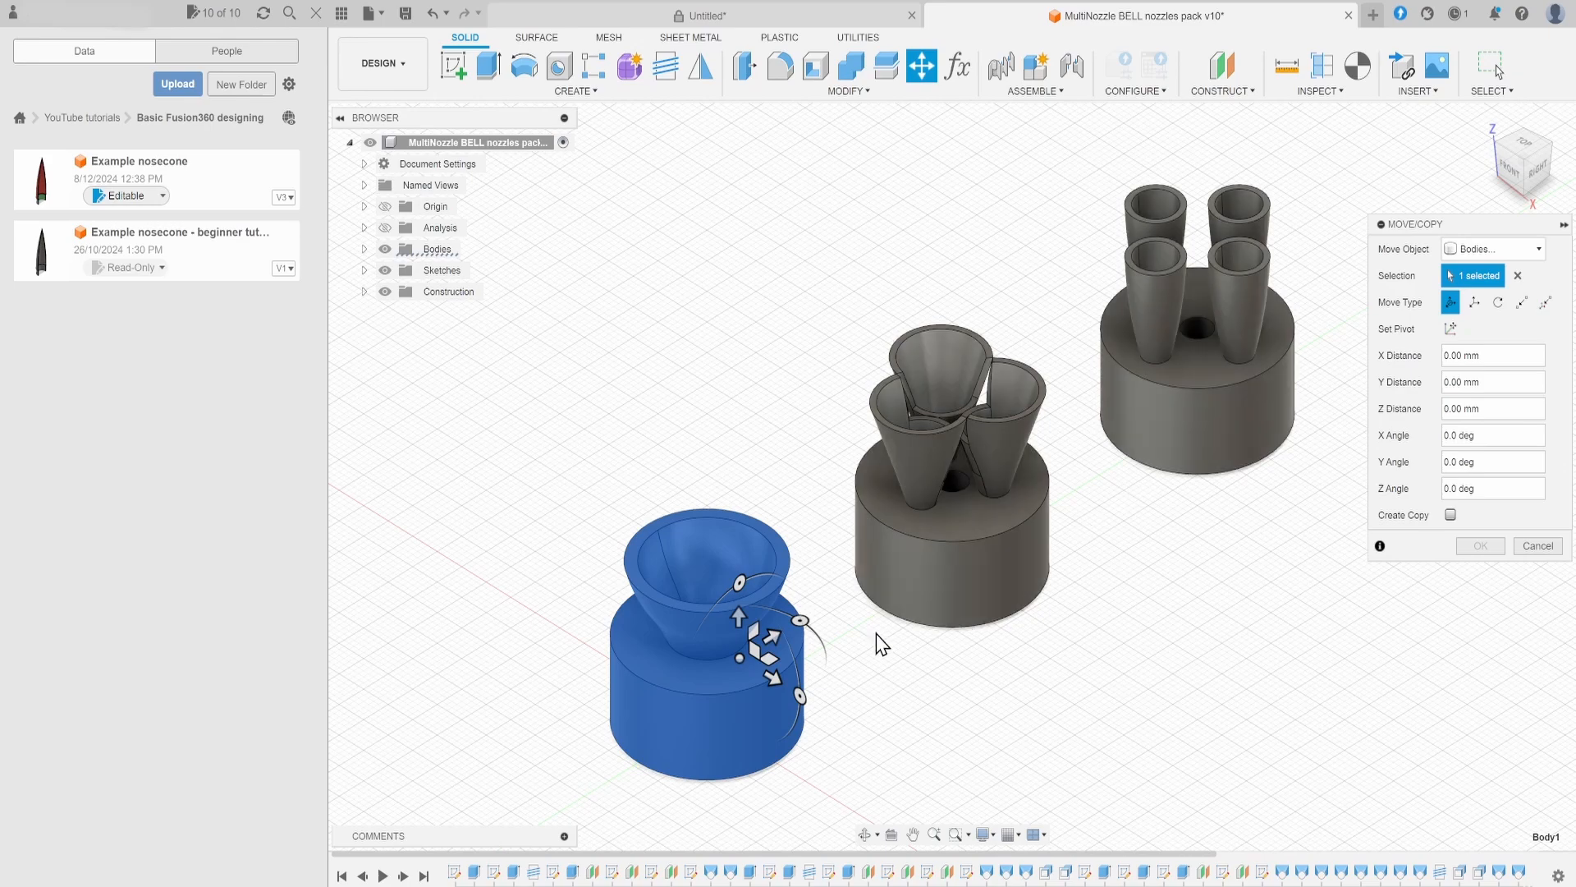
mouse_move(773, 675)
left_mouse_down()
mouse_move(698, 628)
mouse_move(756, 667)
left_mouse_up()
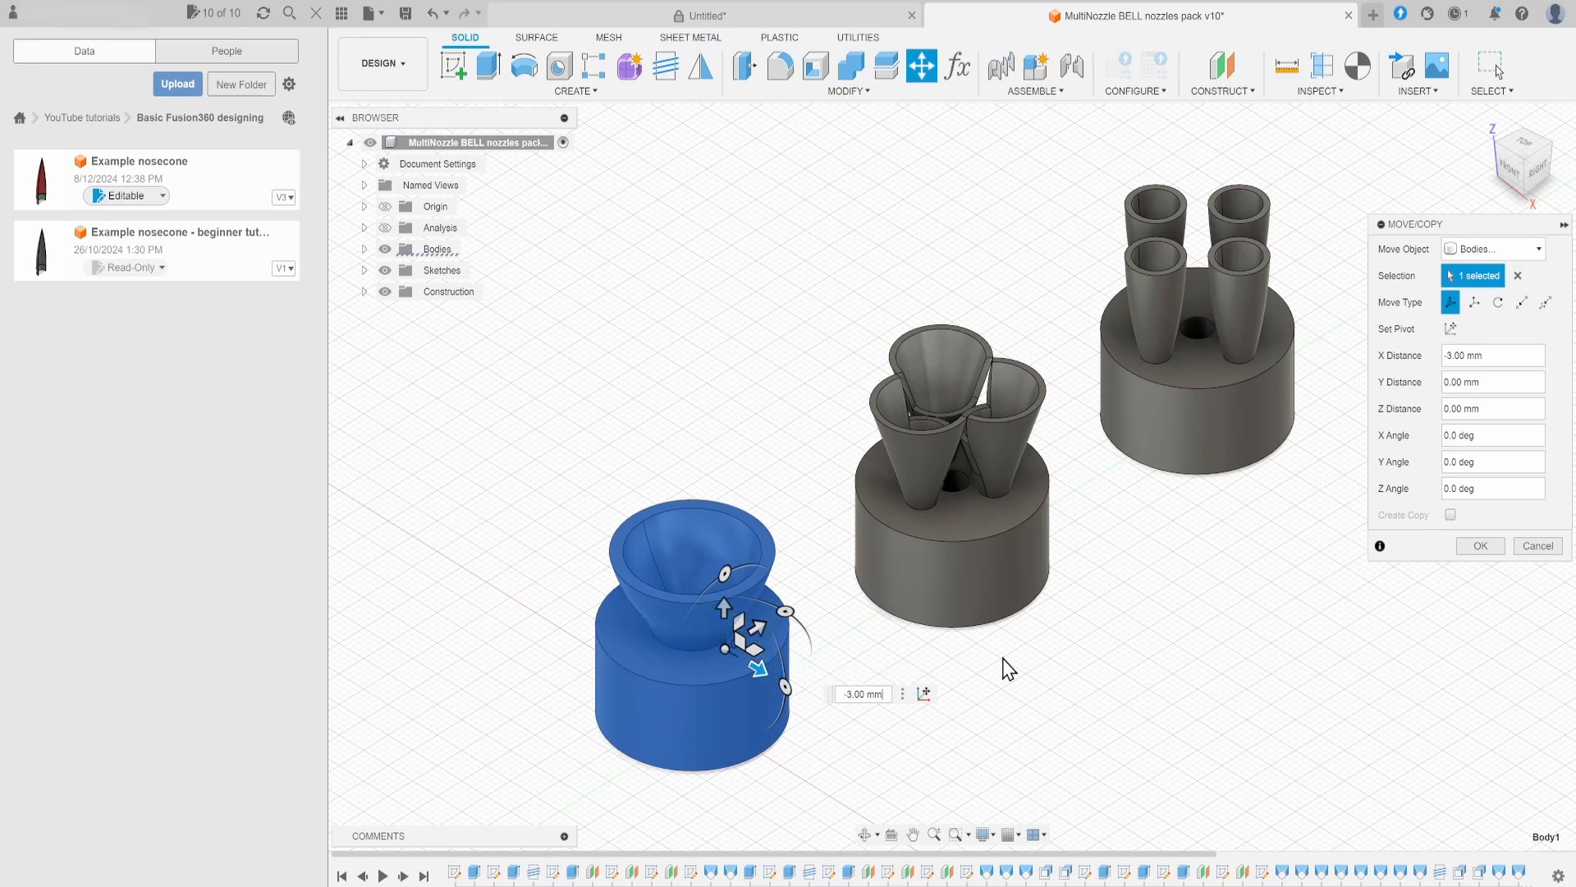
left_click(1480, 545)
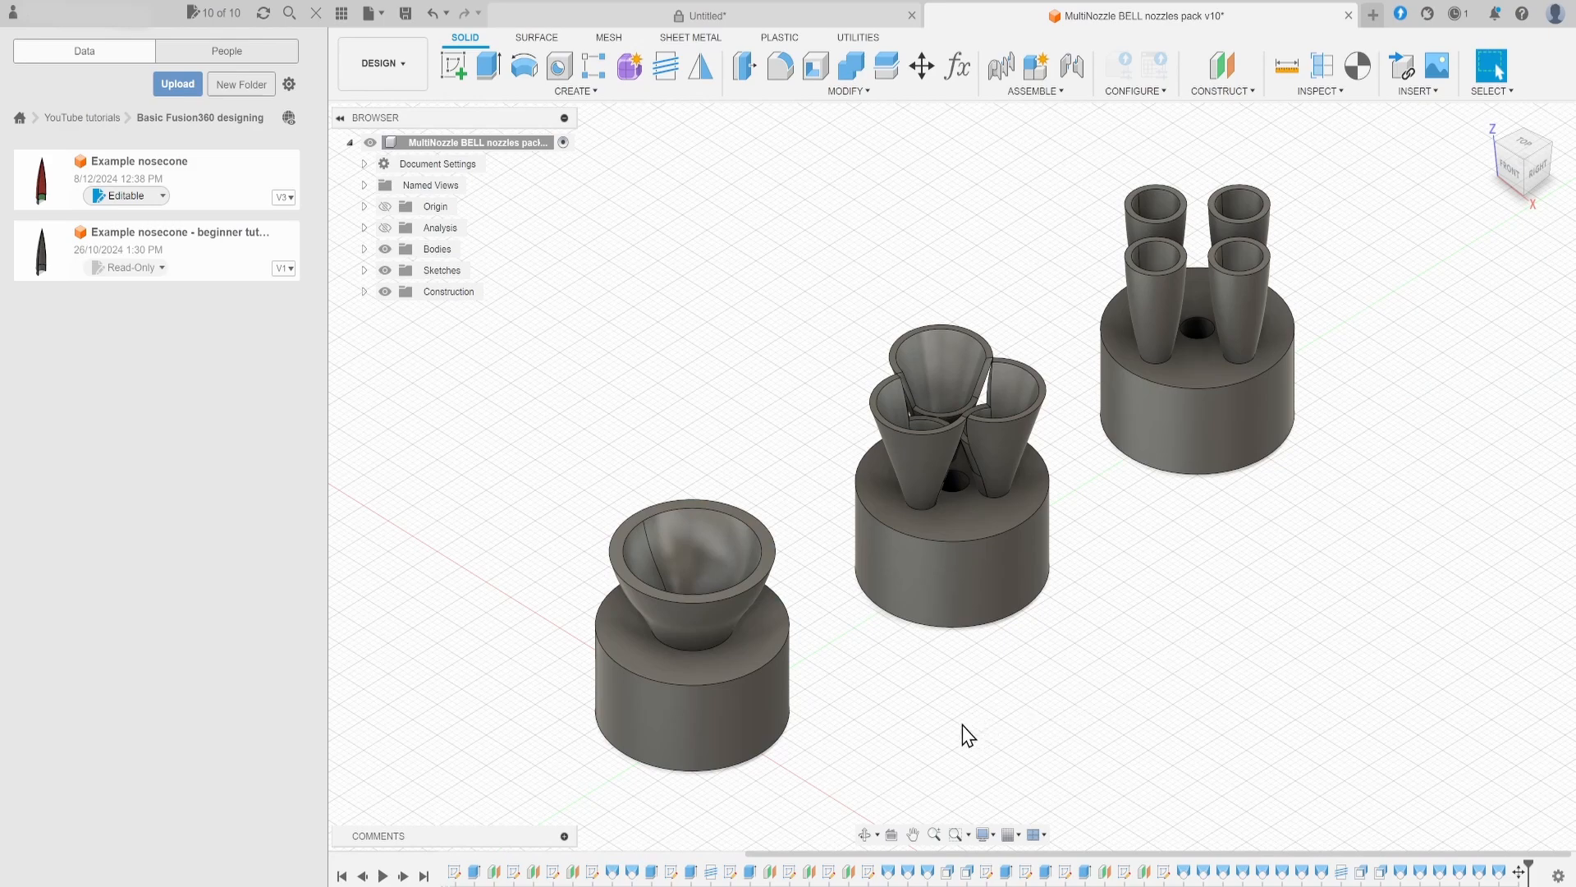
- Open the nozzle-circle sketch on the four-nozzle base for editing
double_click(1164, 872)
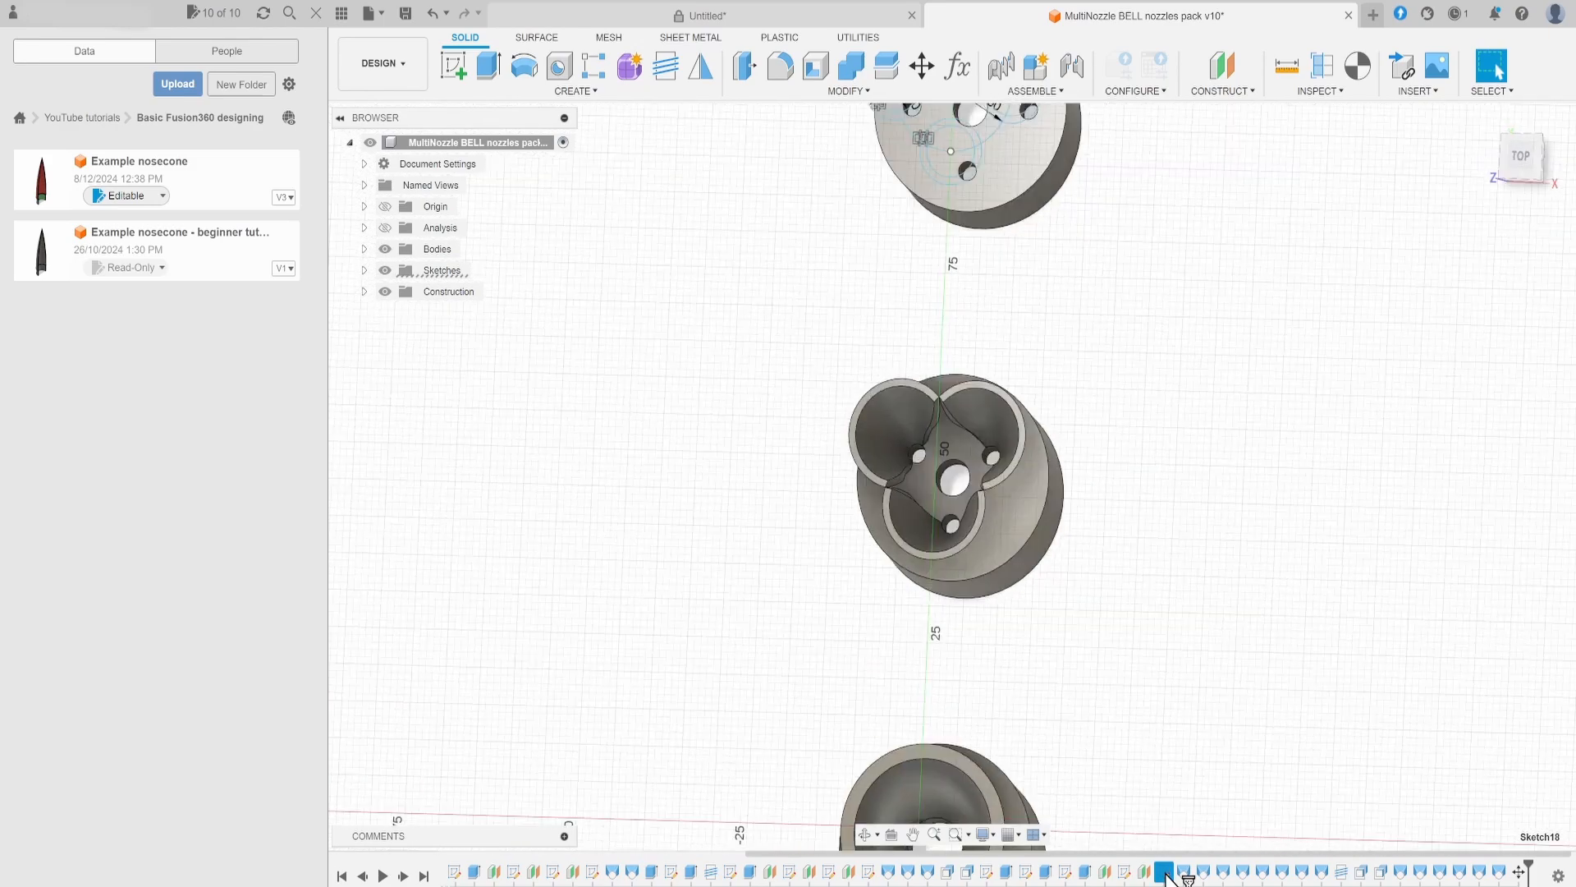
scroll(1122, 700, "down", 3)
scroll(1122, 327, "up", 3)
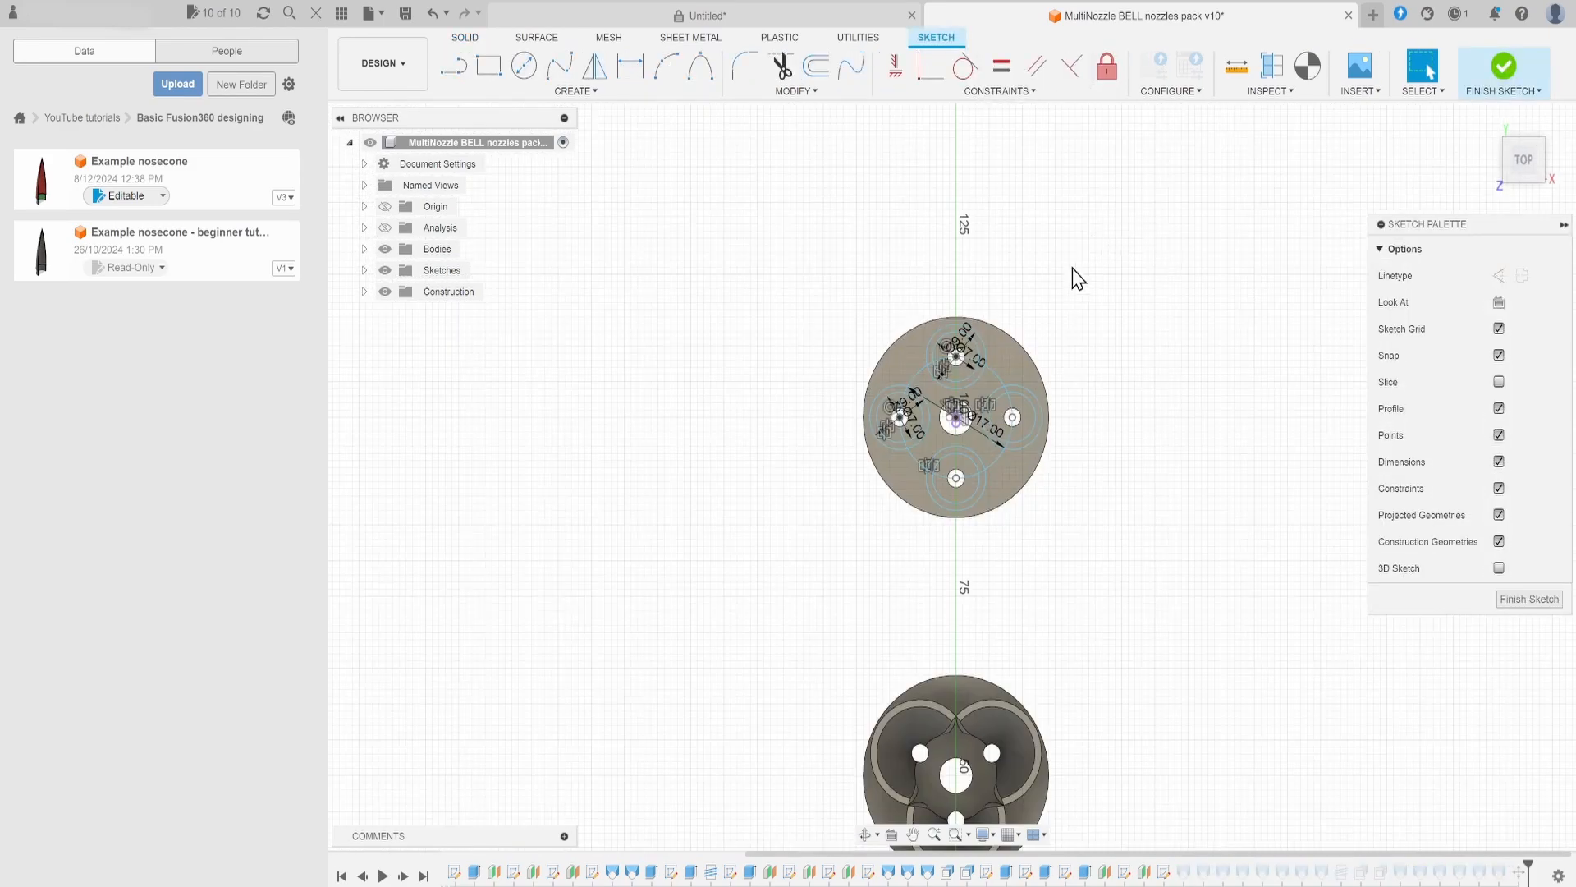
scroll(1026, 292, "up", 3)
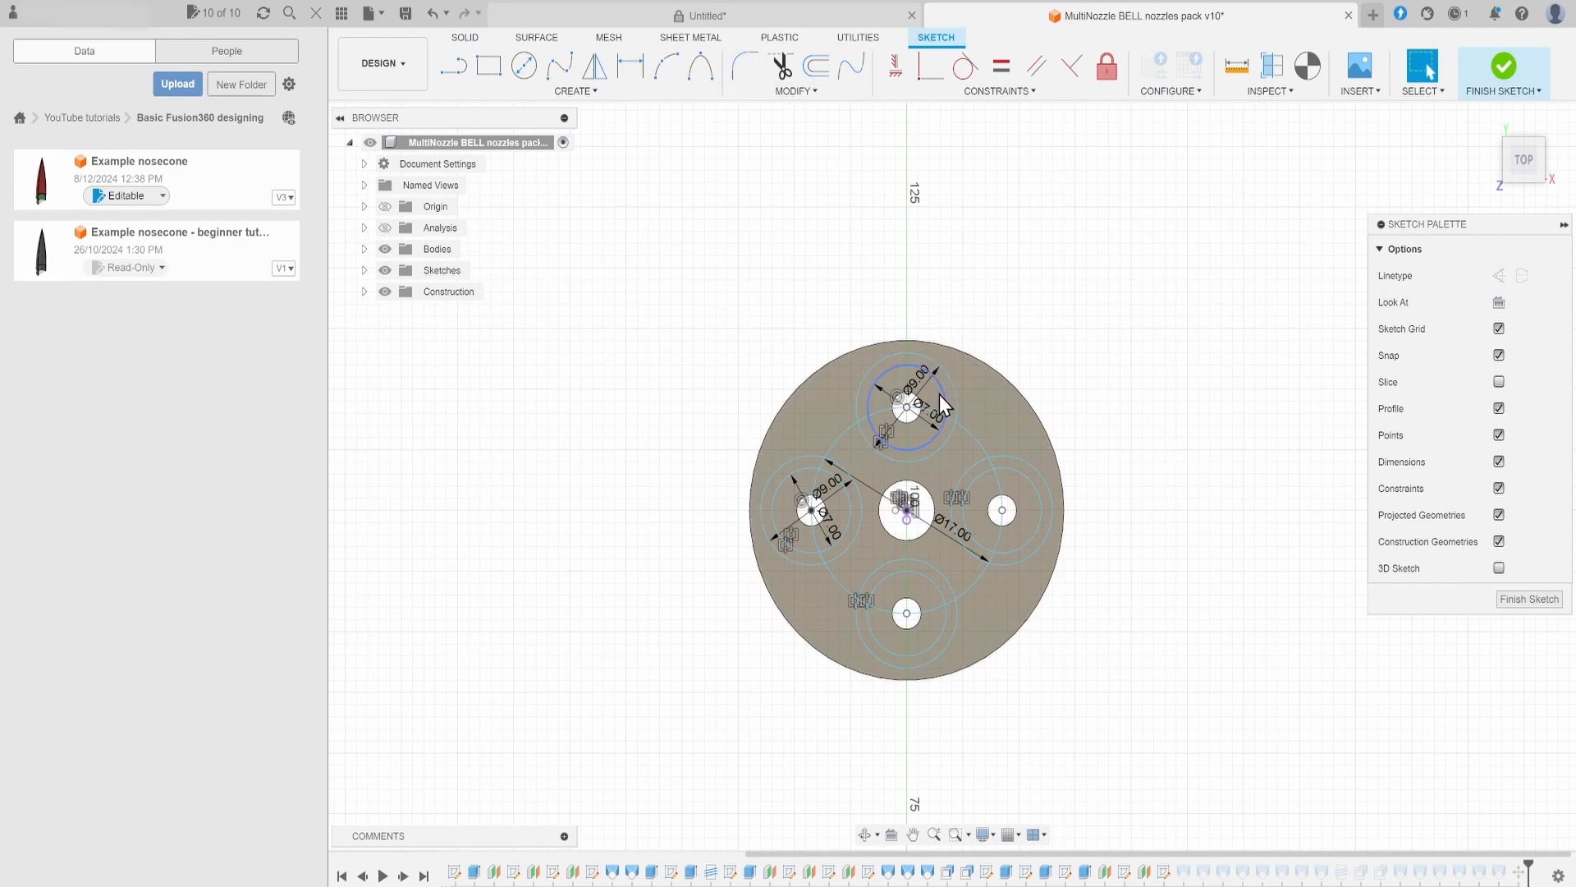
- Create a copy of the central 17 mm sketch circle moved -25 mm along X, and finish the sketch
left_click(962, 426)
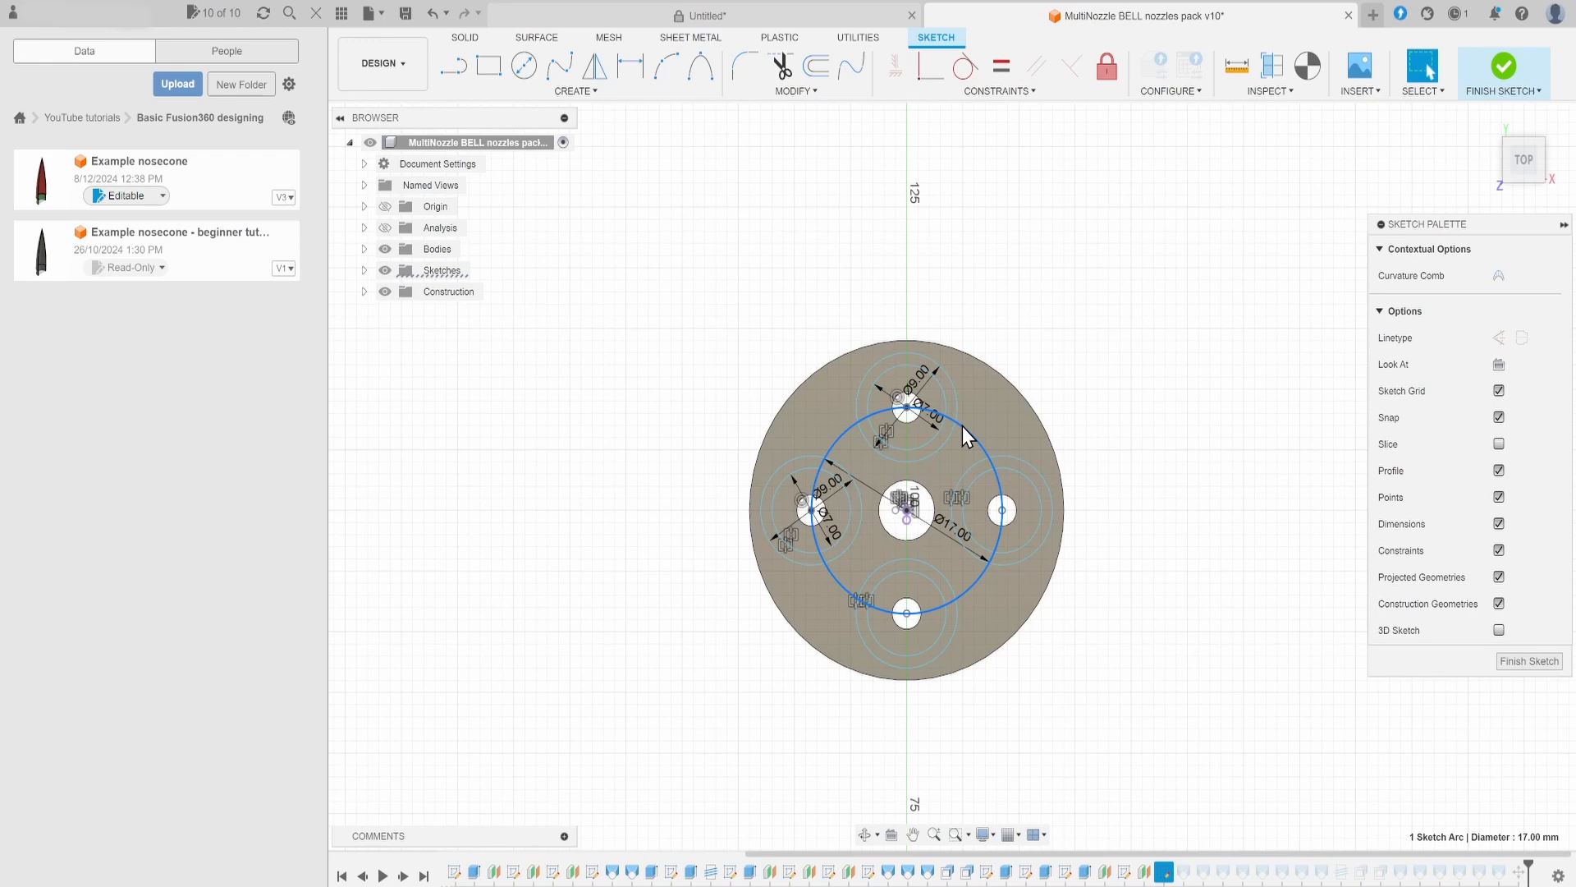
left_click(804, 99)
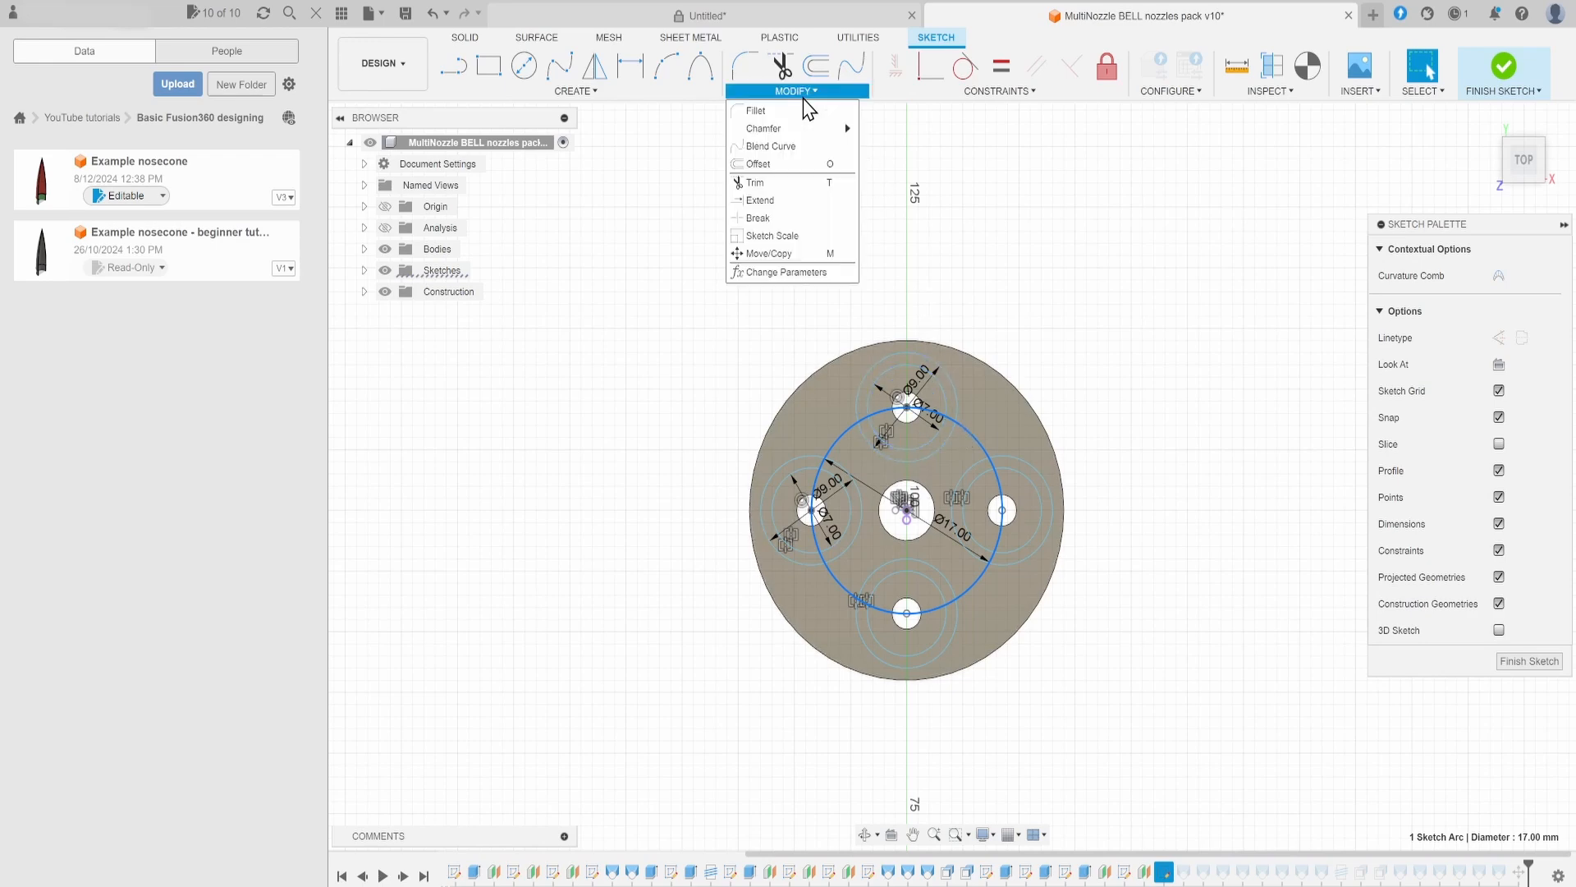
left_click(806, 253)
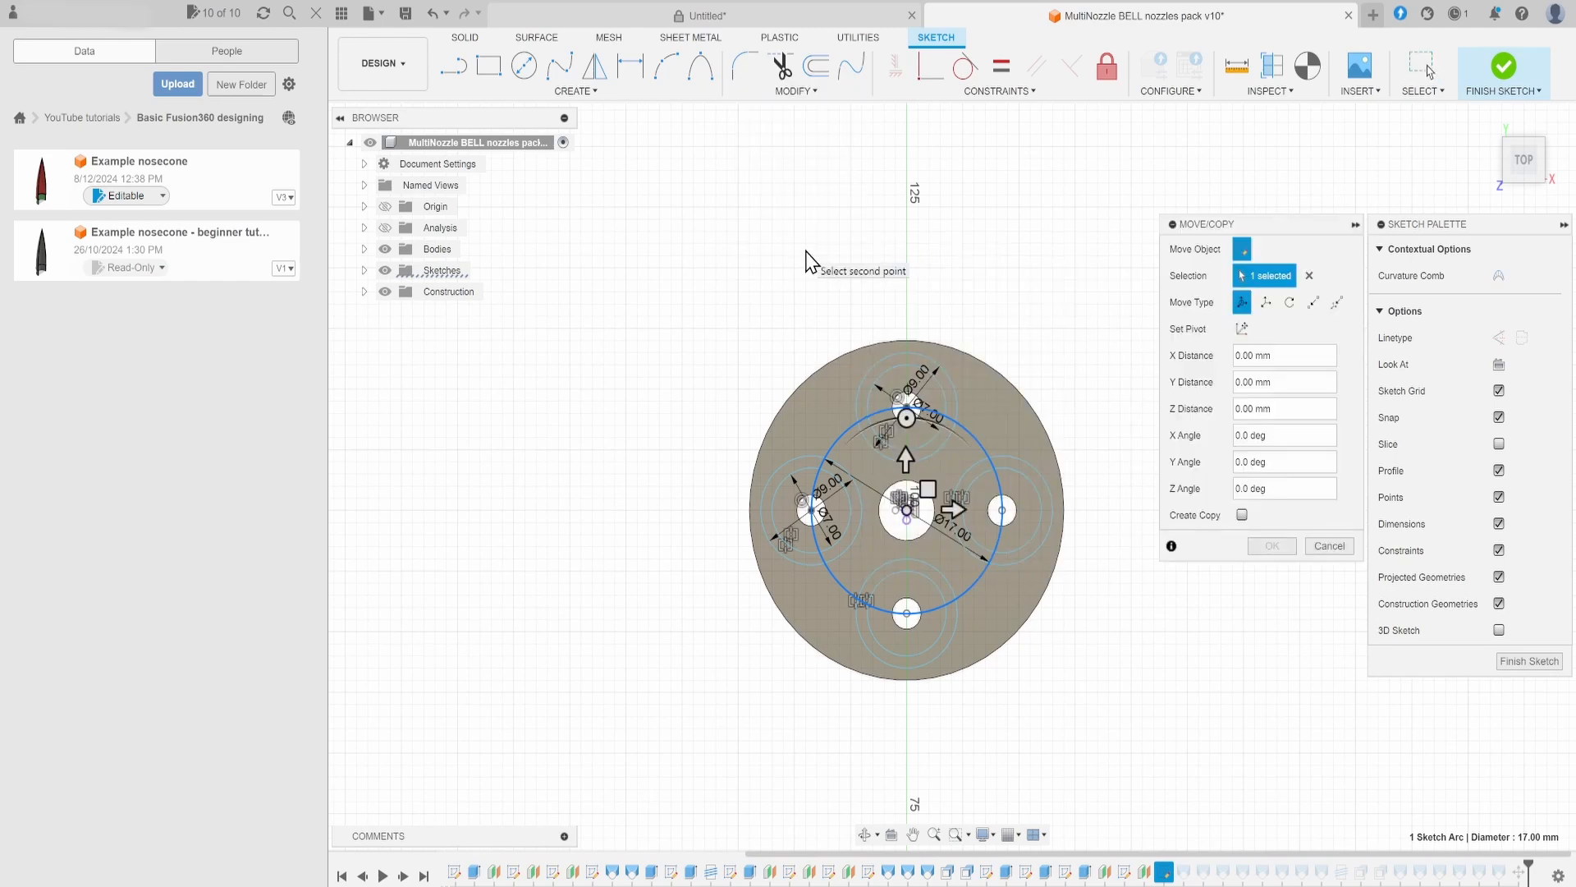
mouse_move(954, 509)
left_mouse_down()
mouse_move(1022, 511)
mouse_move(887, 509)
mouse_move(1004, 509)
mouse_move(954, 509)
left_mouse_up()
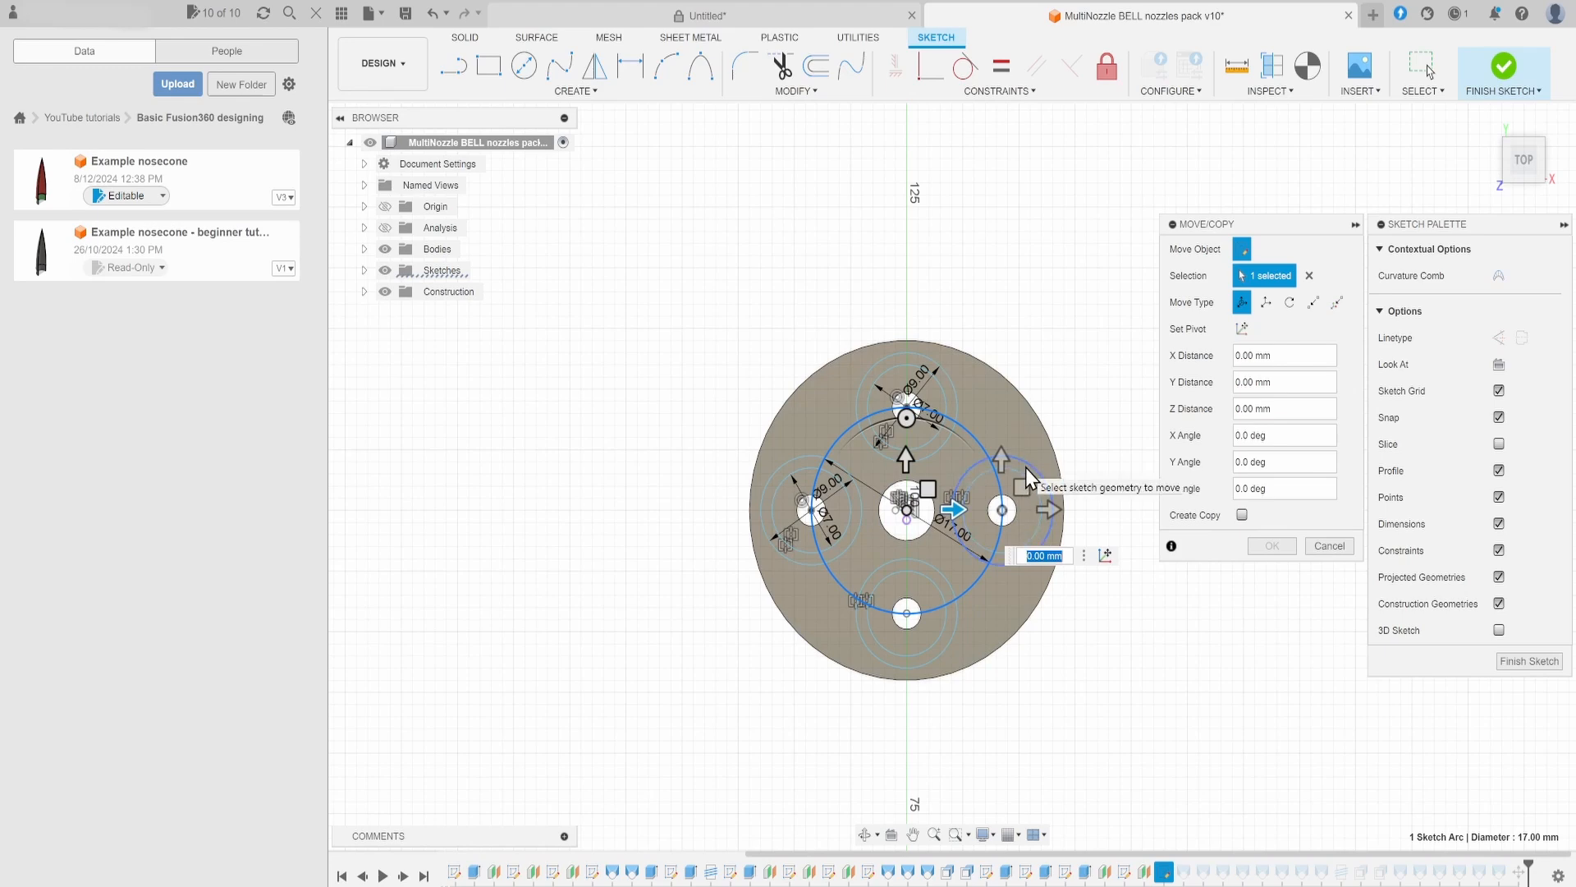
left_click(1242, 515)
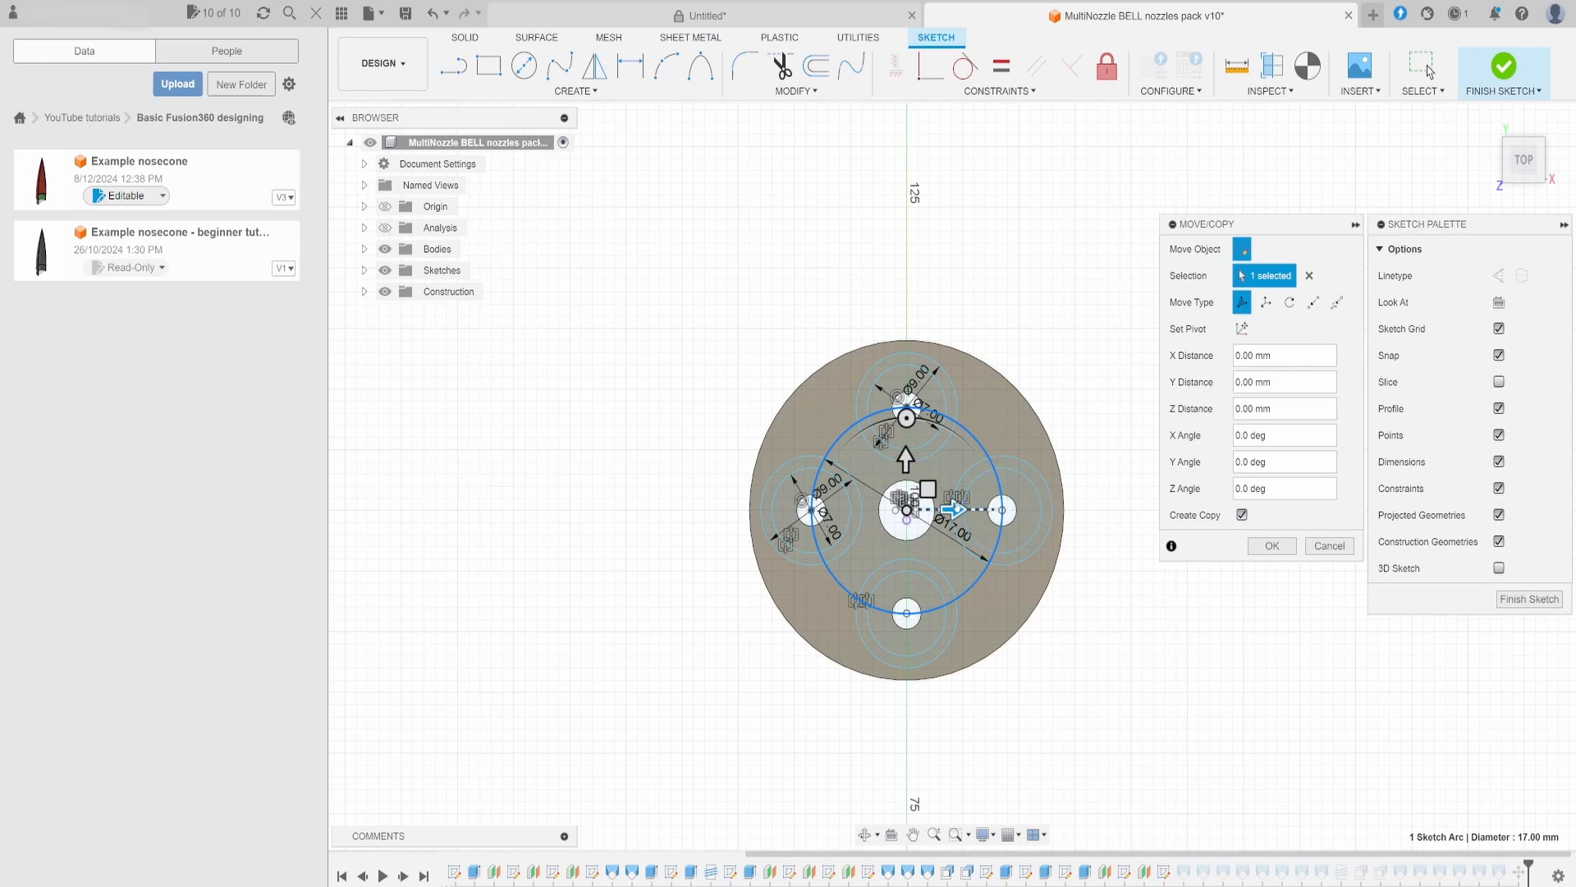
left_click_drag(952, 509, 672, 509)
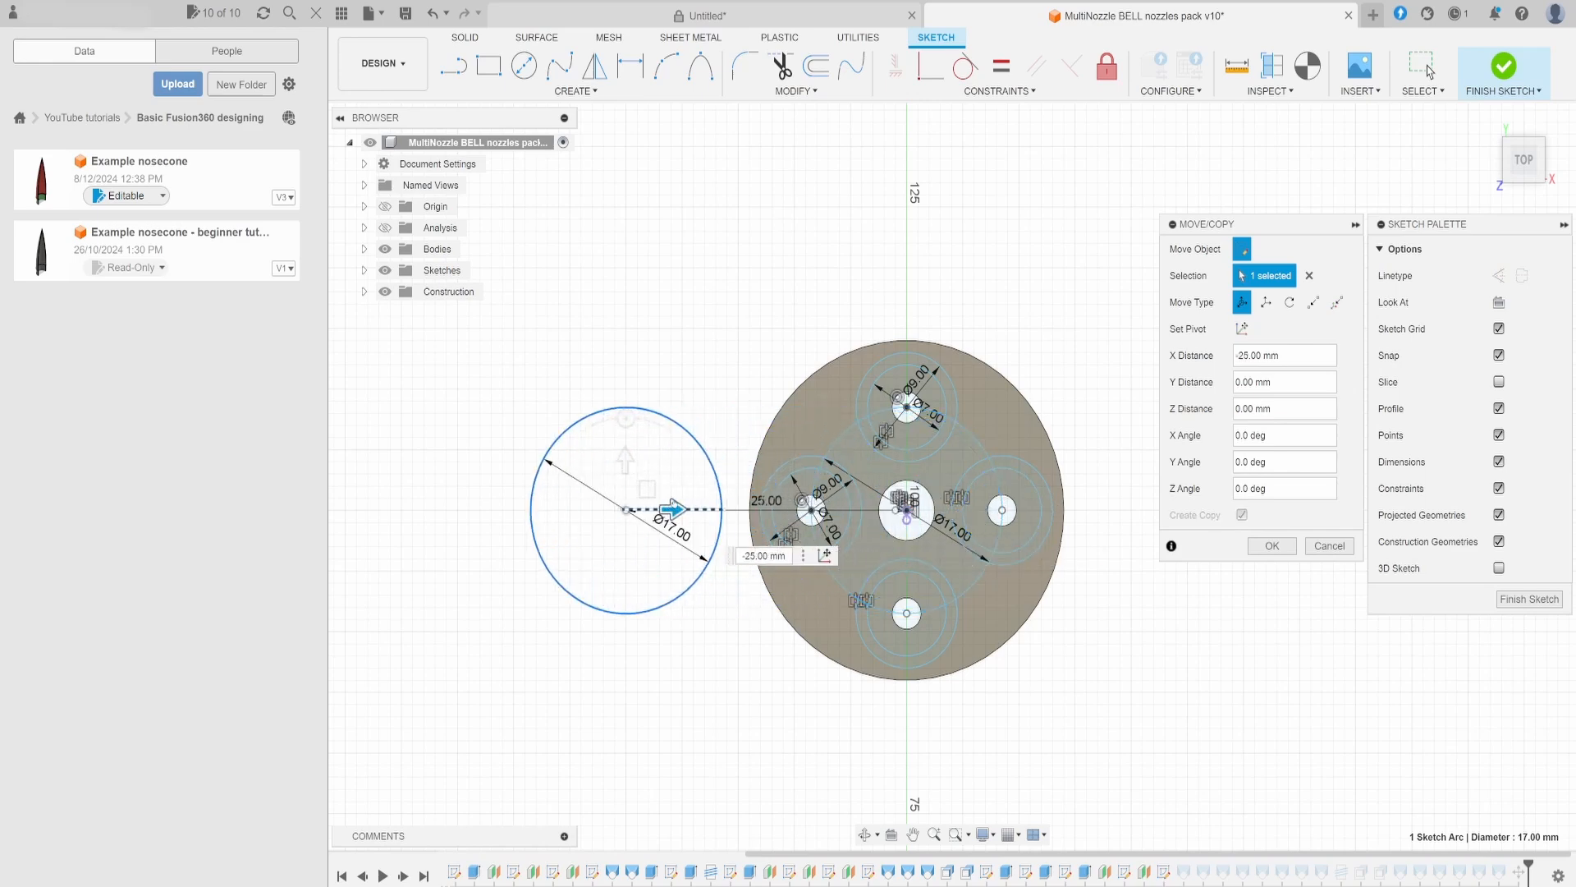
left_click(1272, 546)
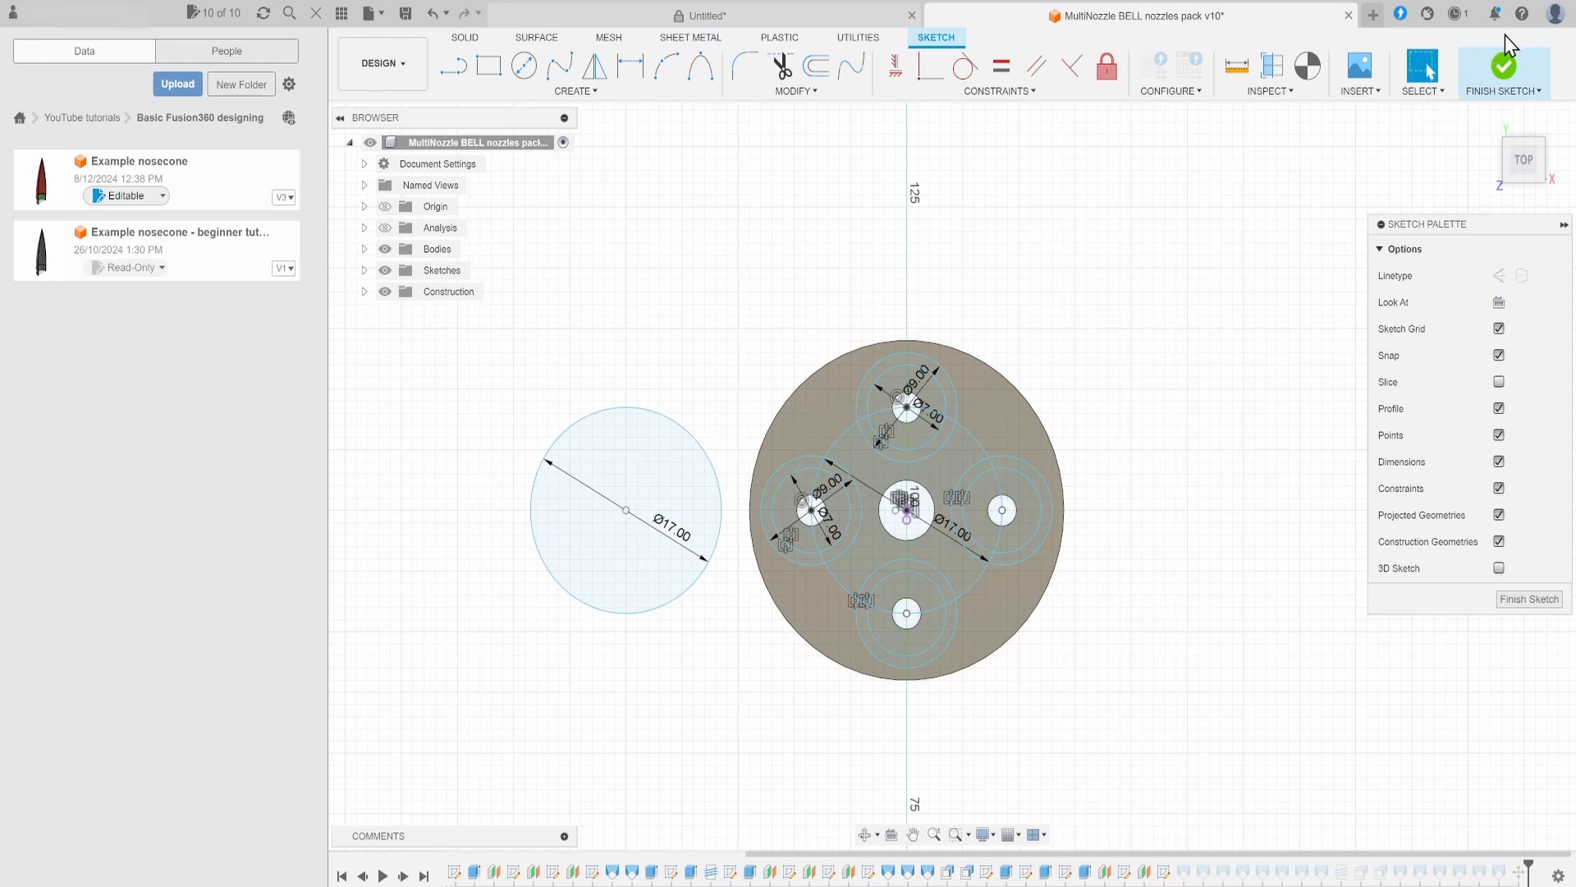
left_click(1503, 60)
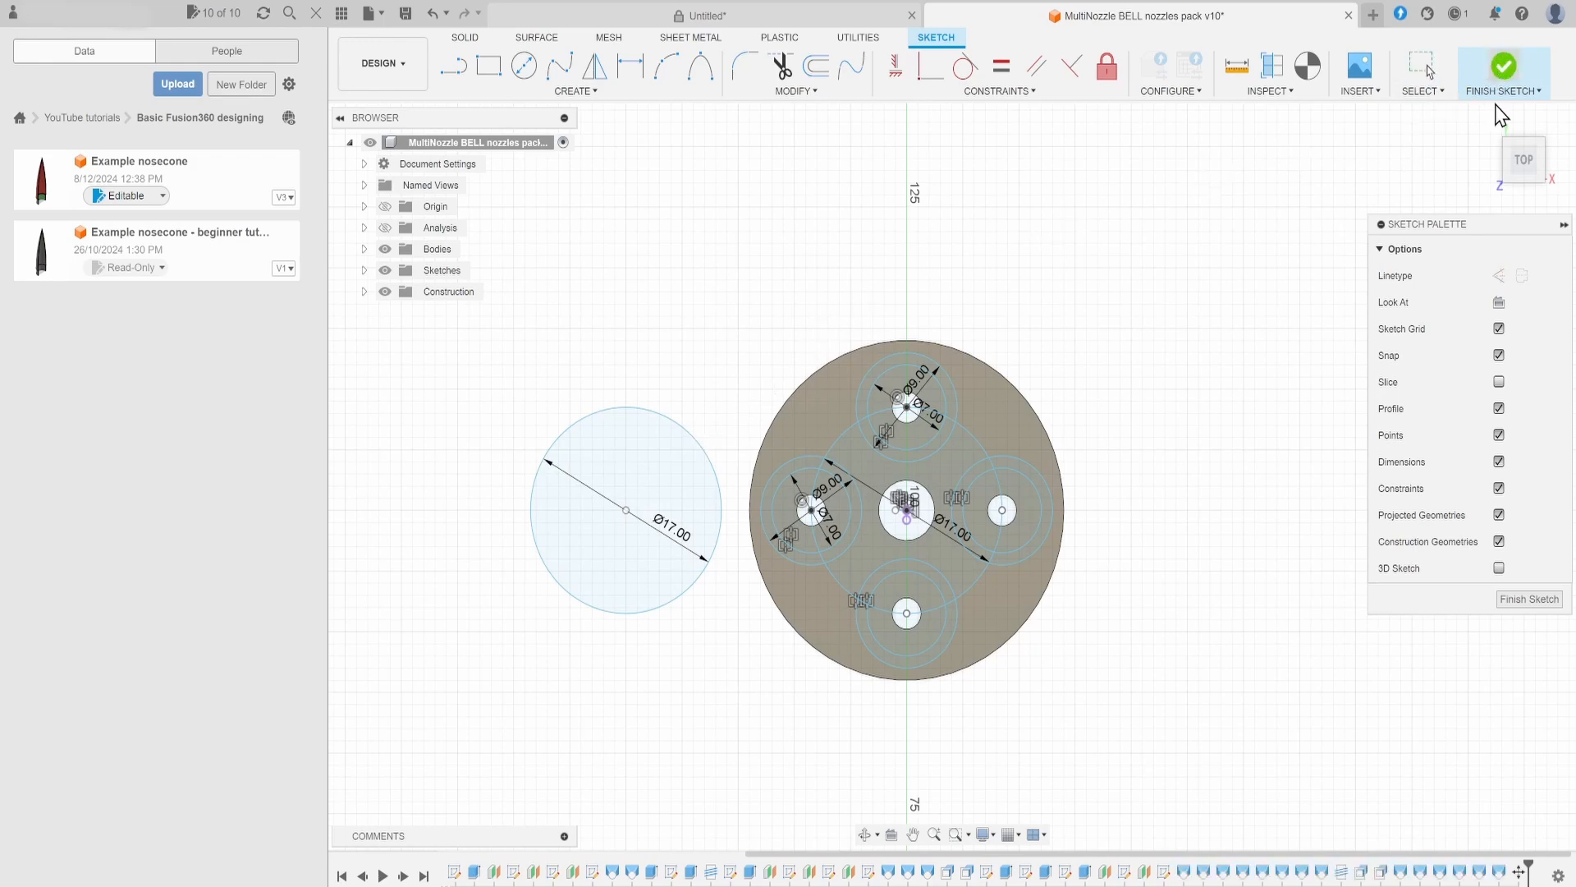
left_click(1487, 119)
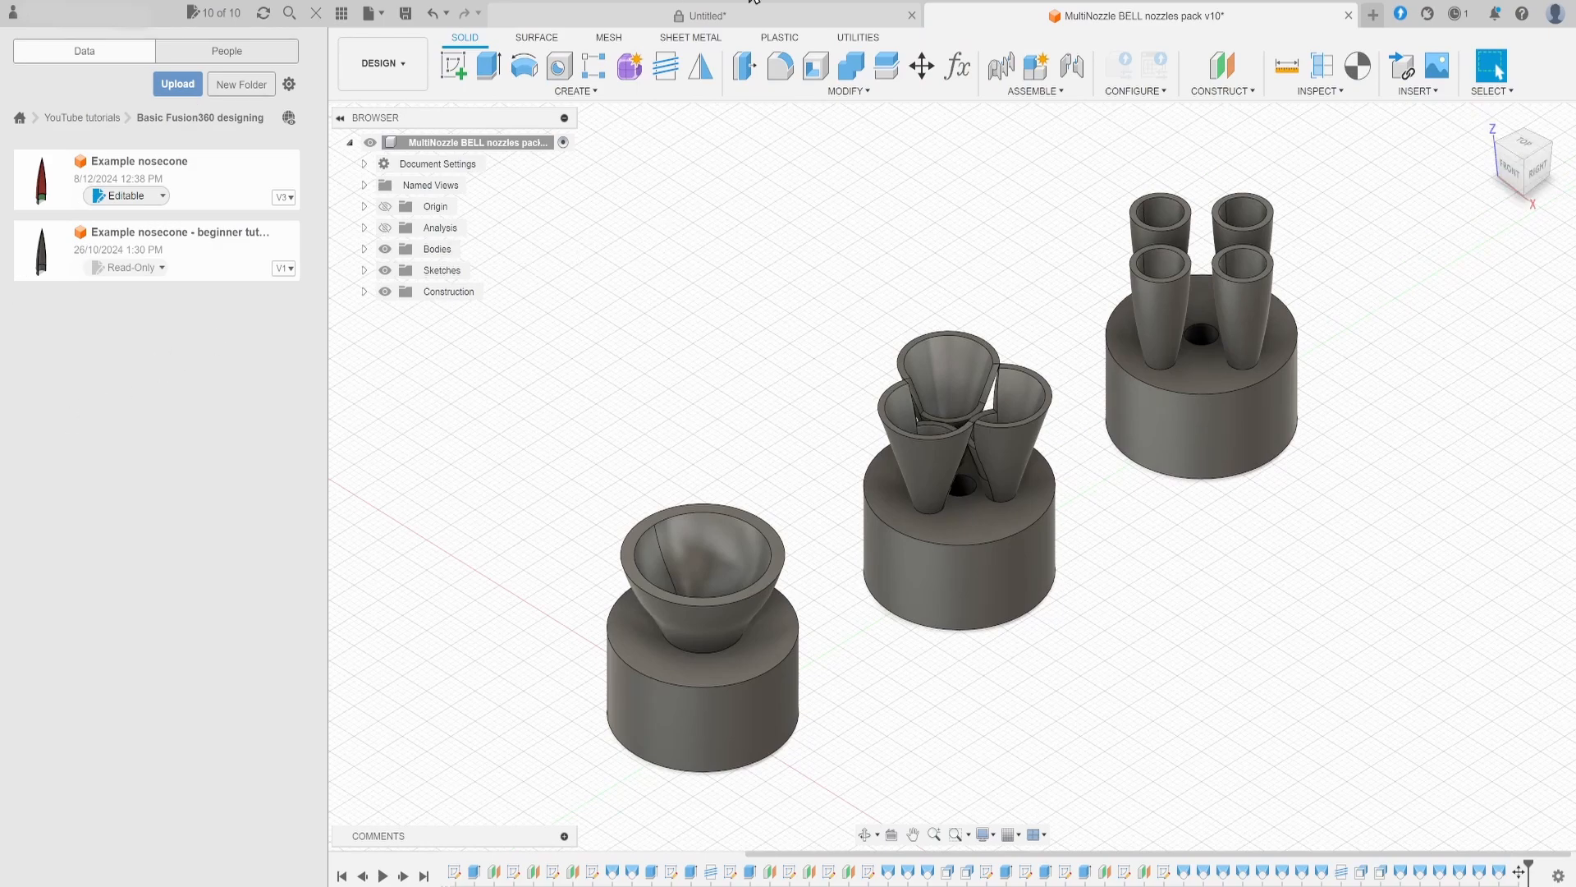
- Rotate the single-nozzle body 45 degrees about the Y axis with Move/Copy
left_click(922, 66)
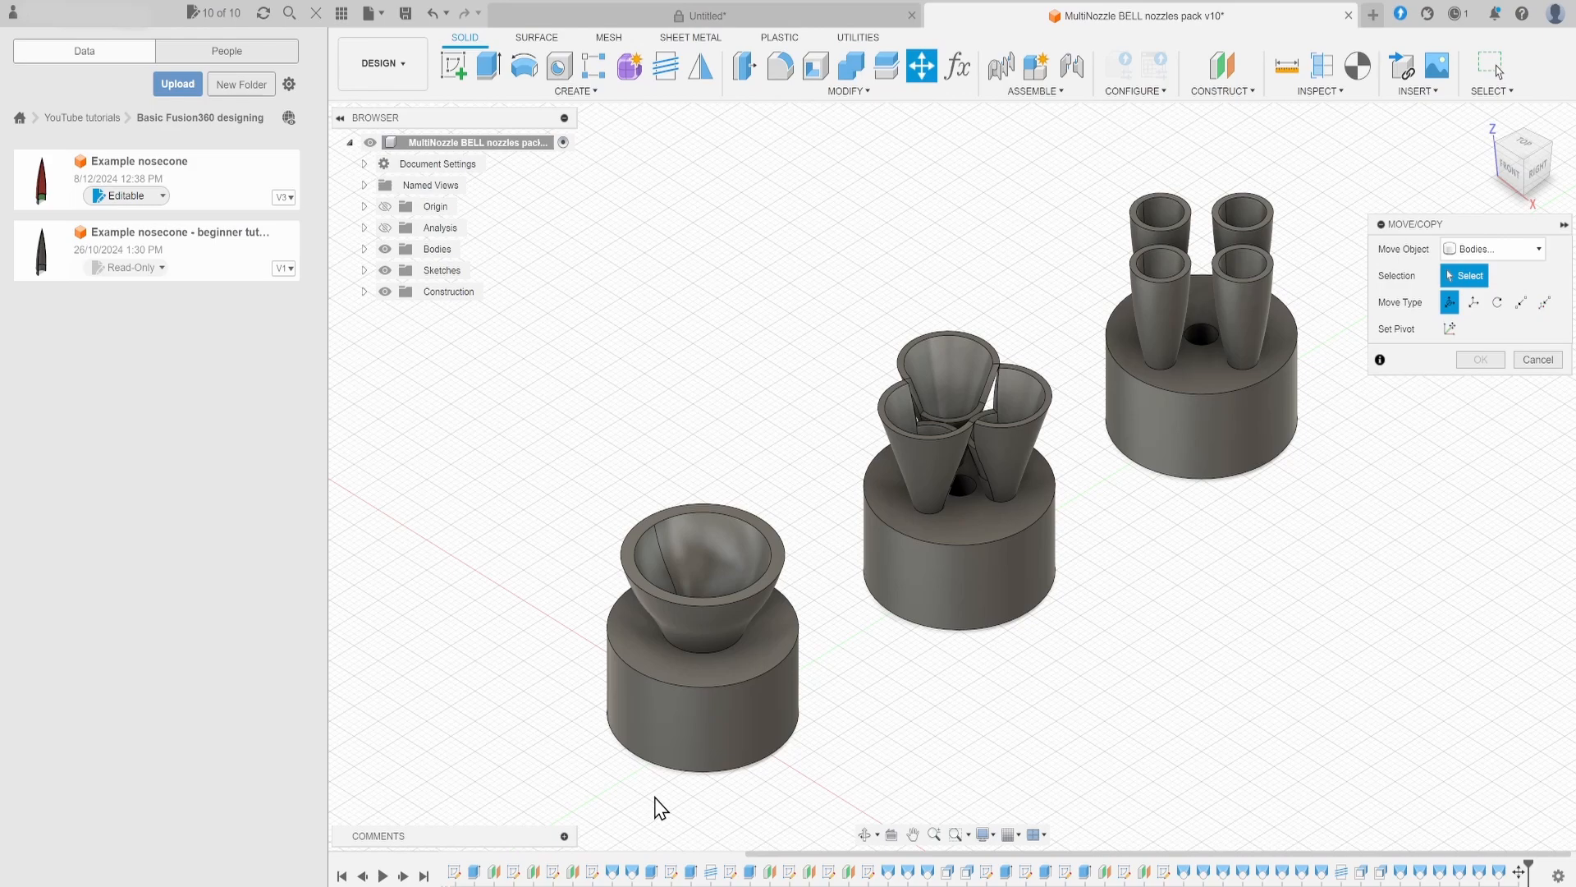
left_click(694, 699)
left_click_drag(702, 584, 741, 573)
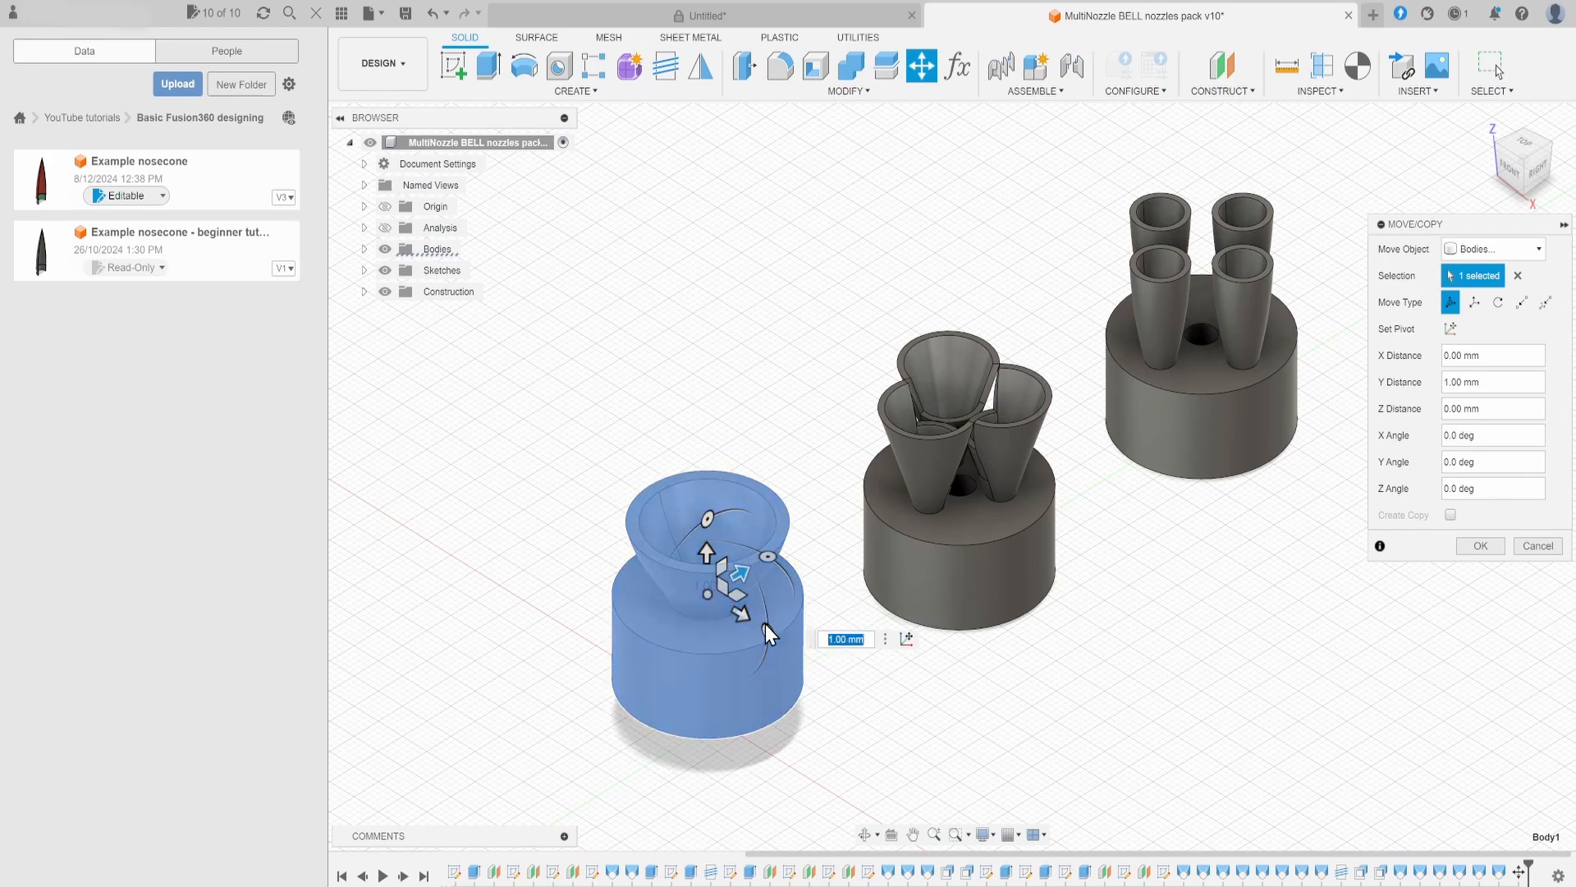
left_click_drag(767, 631, 718, 587)
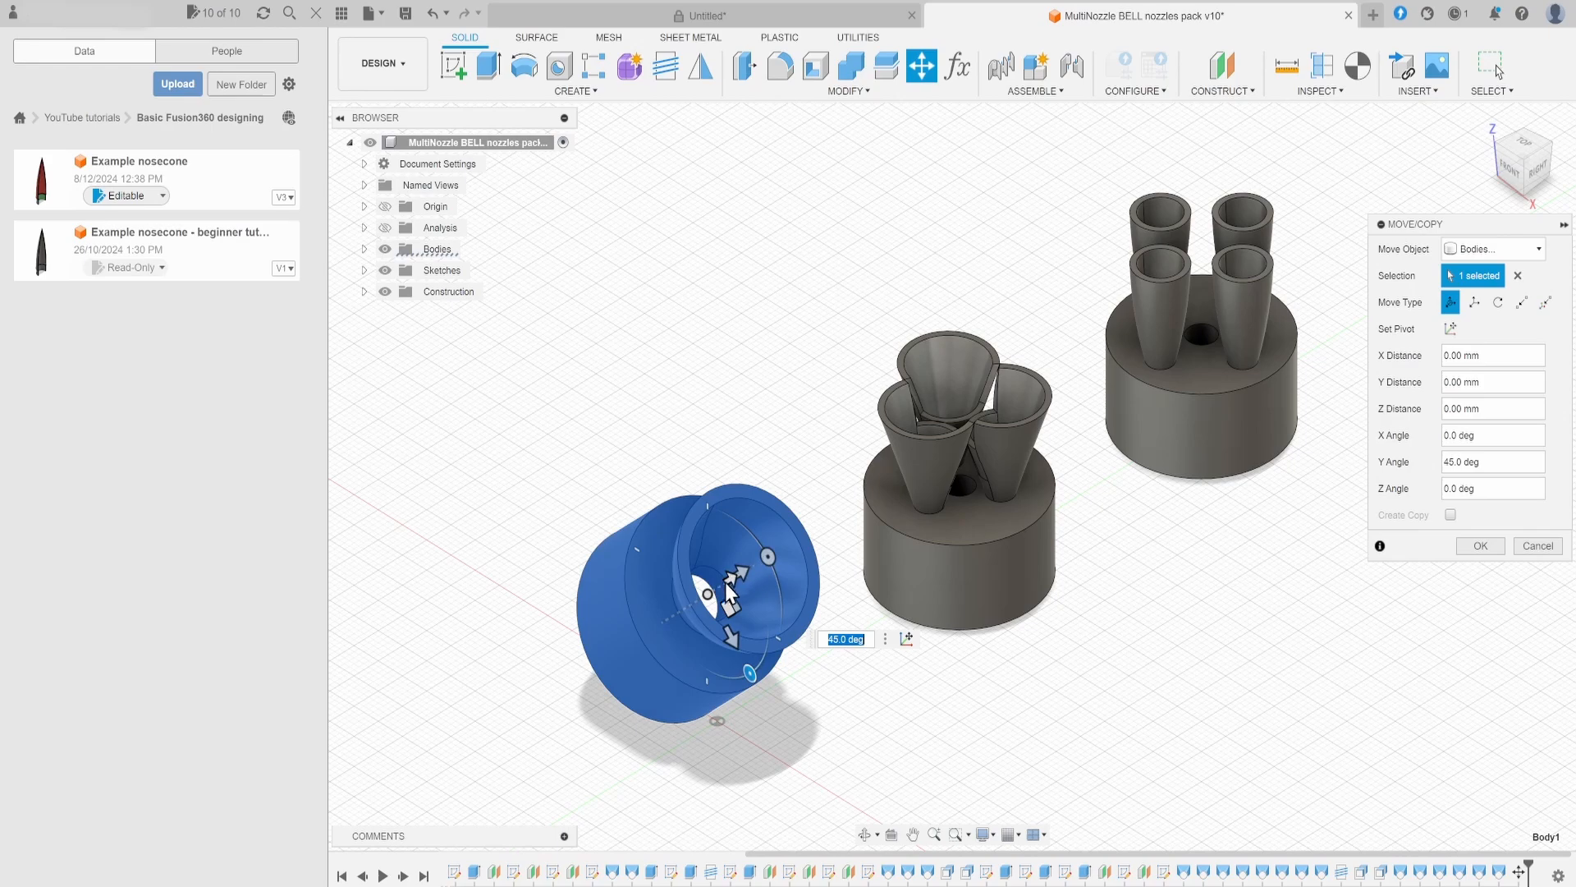
mouse_move(737, 575)
left_mouse_down()
mouse_move(788, 534)
mouse_move(710, 588)
mouse_move(759, 560)
mouse_move(702, 574)
mouse_move(752, 549)
mouse_move(741, 571)
left_mouse_up()
left_click(1463, 545)
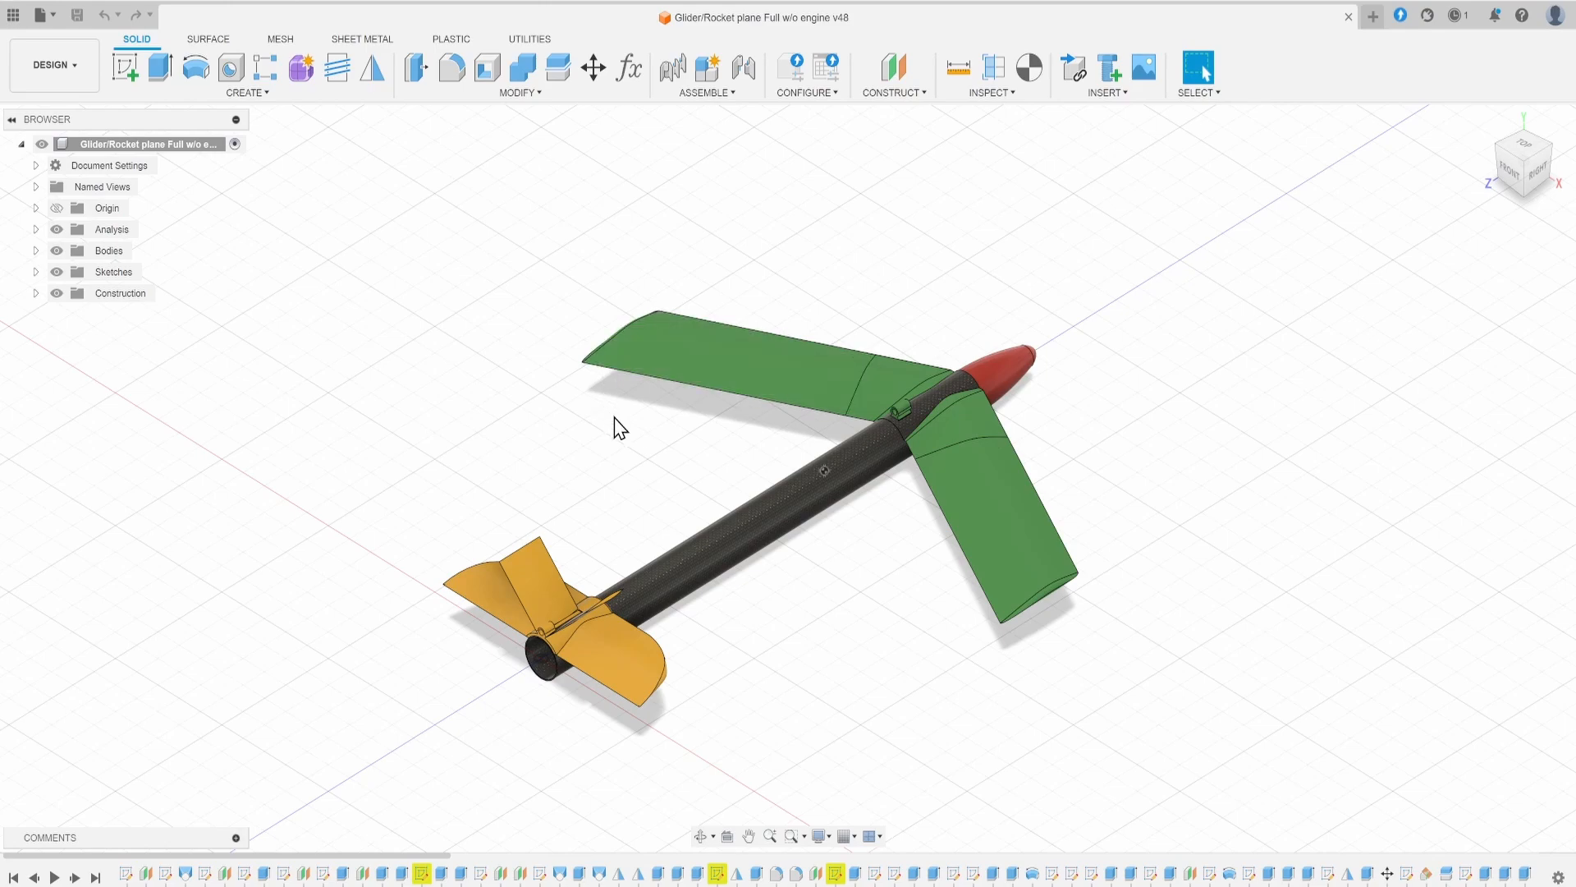
- Assign the Aluminum physical material from the Fusion Material Library's metals to the glider's nose cone
scroll(895, 484, "up", 1)
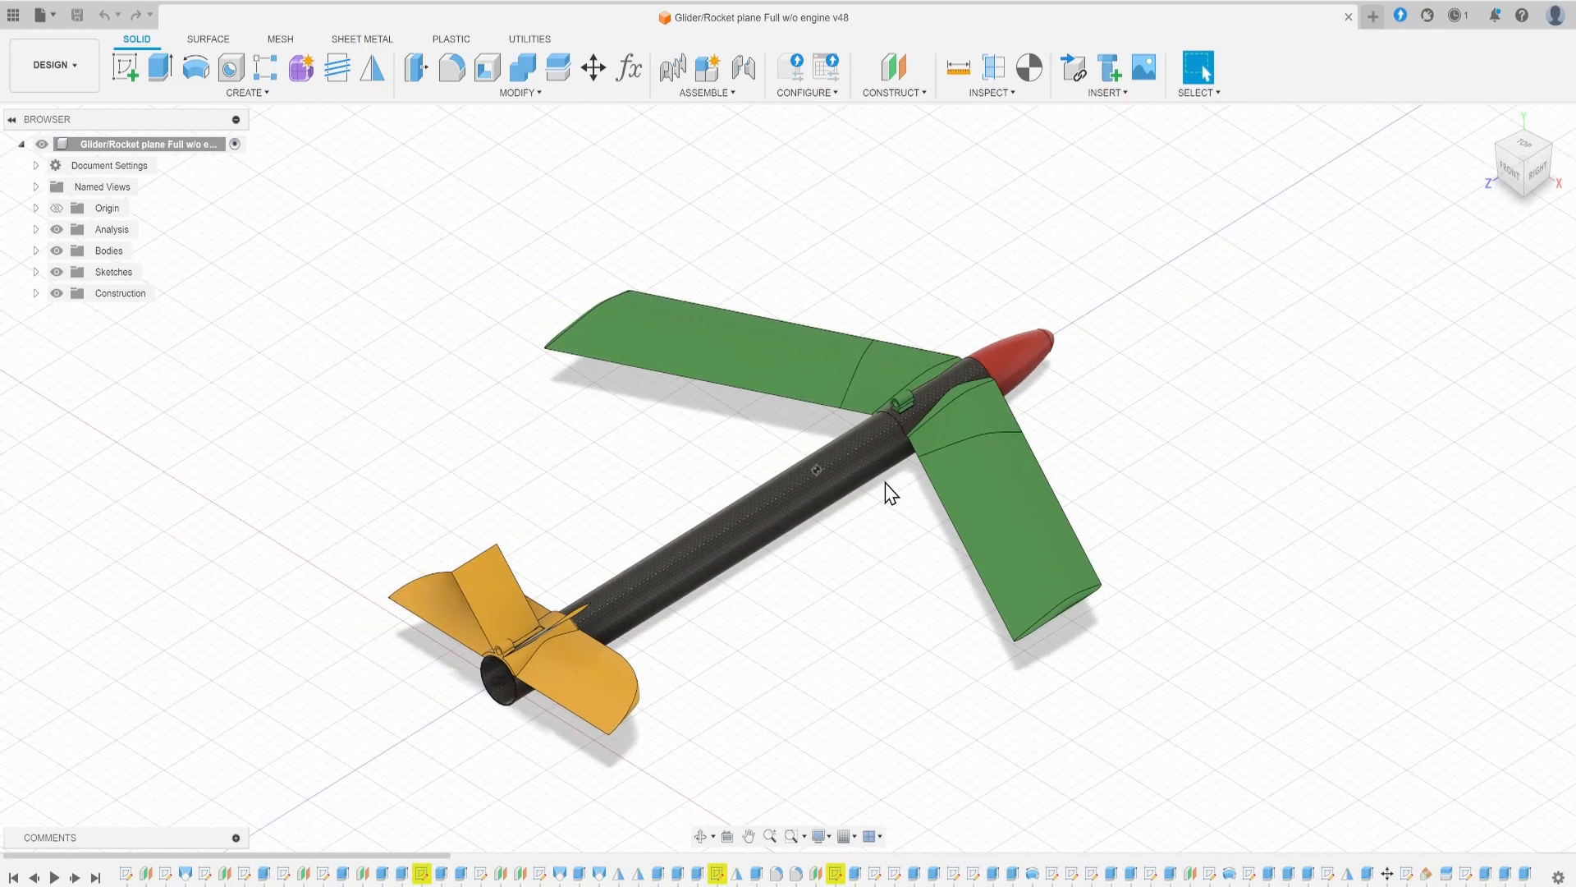
scroll(885, 483, "up", 5)
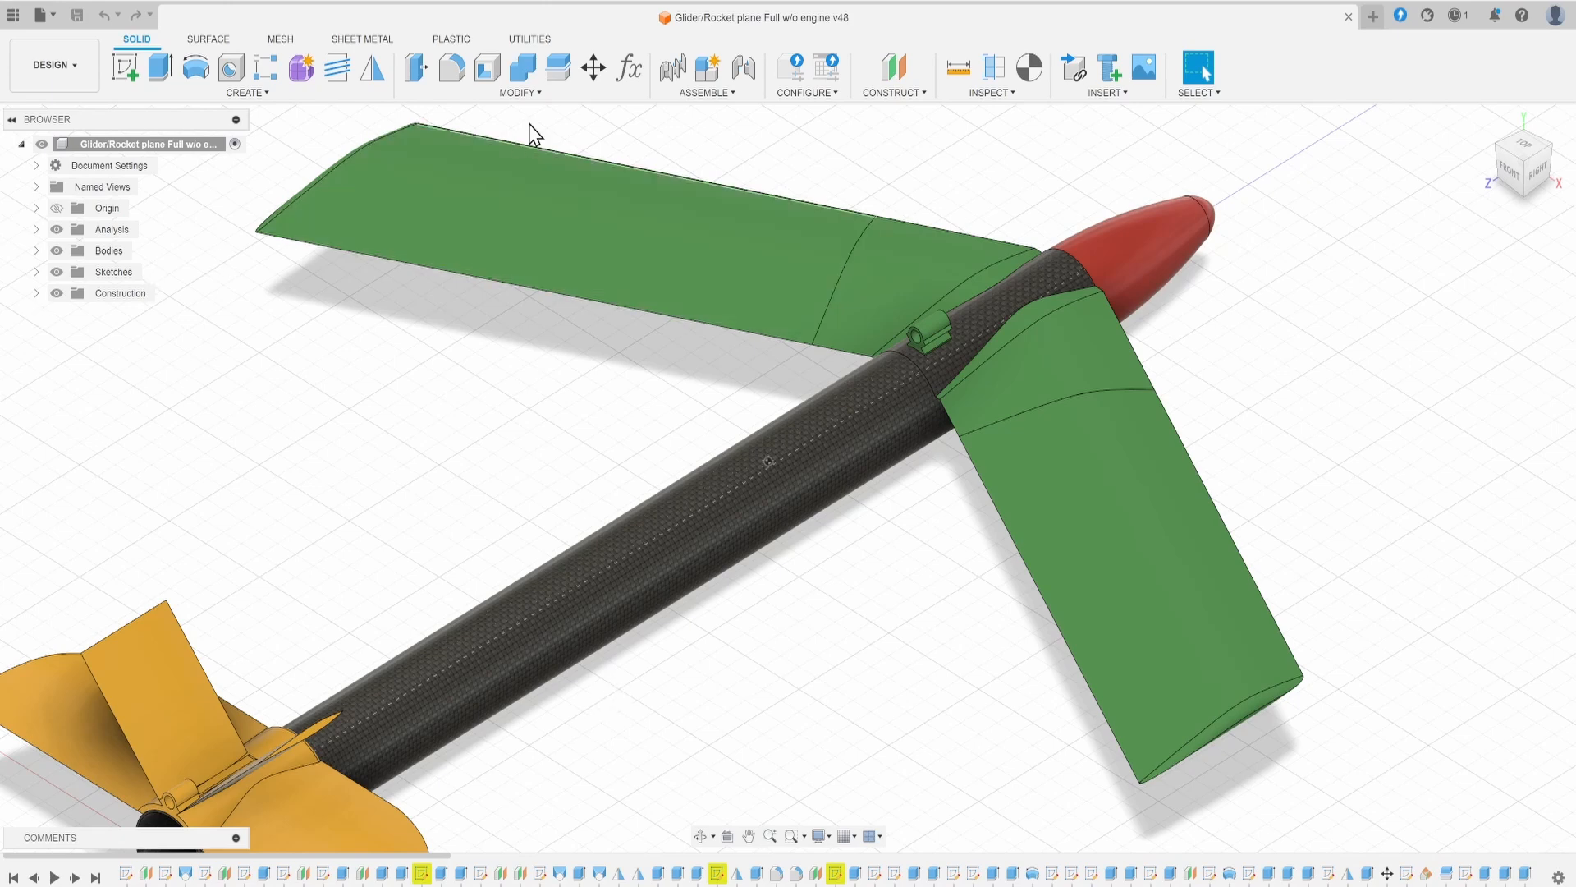
left_click(544, 96)
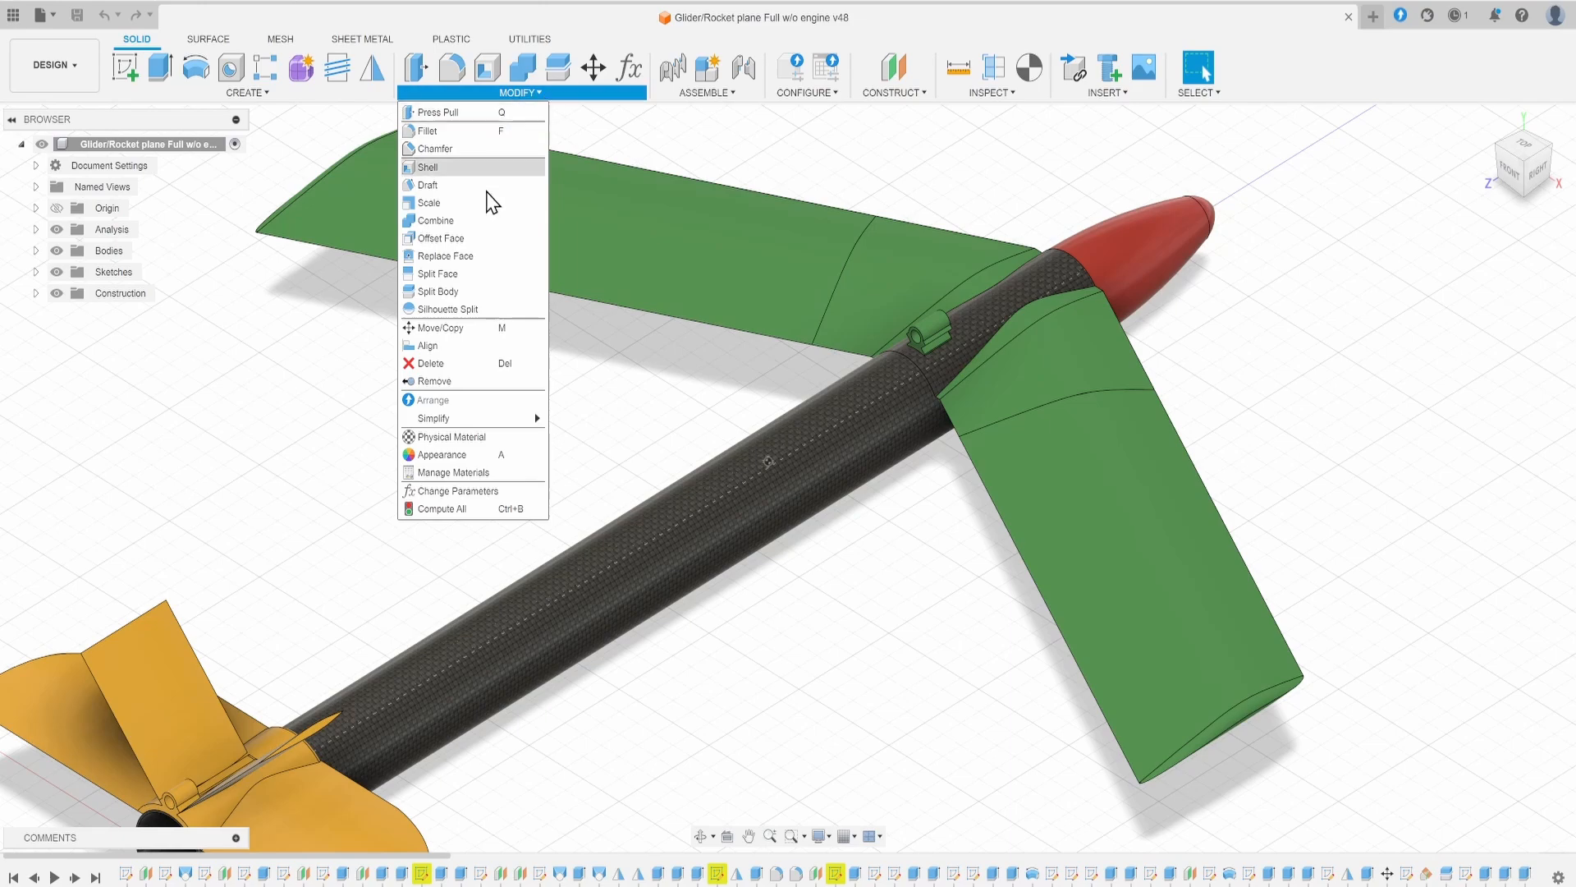
left_click(467, 438)
scroll(500, 412, "down", 3)
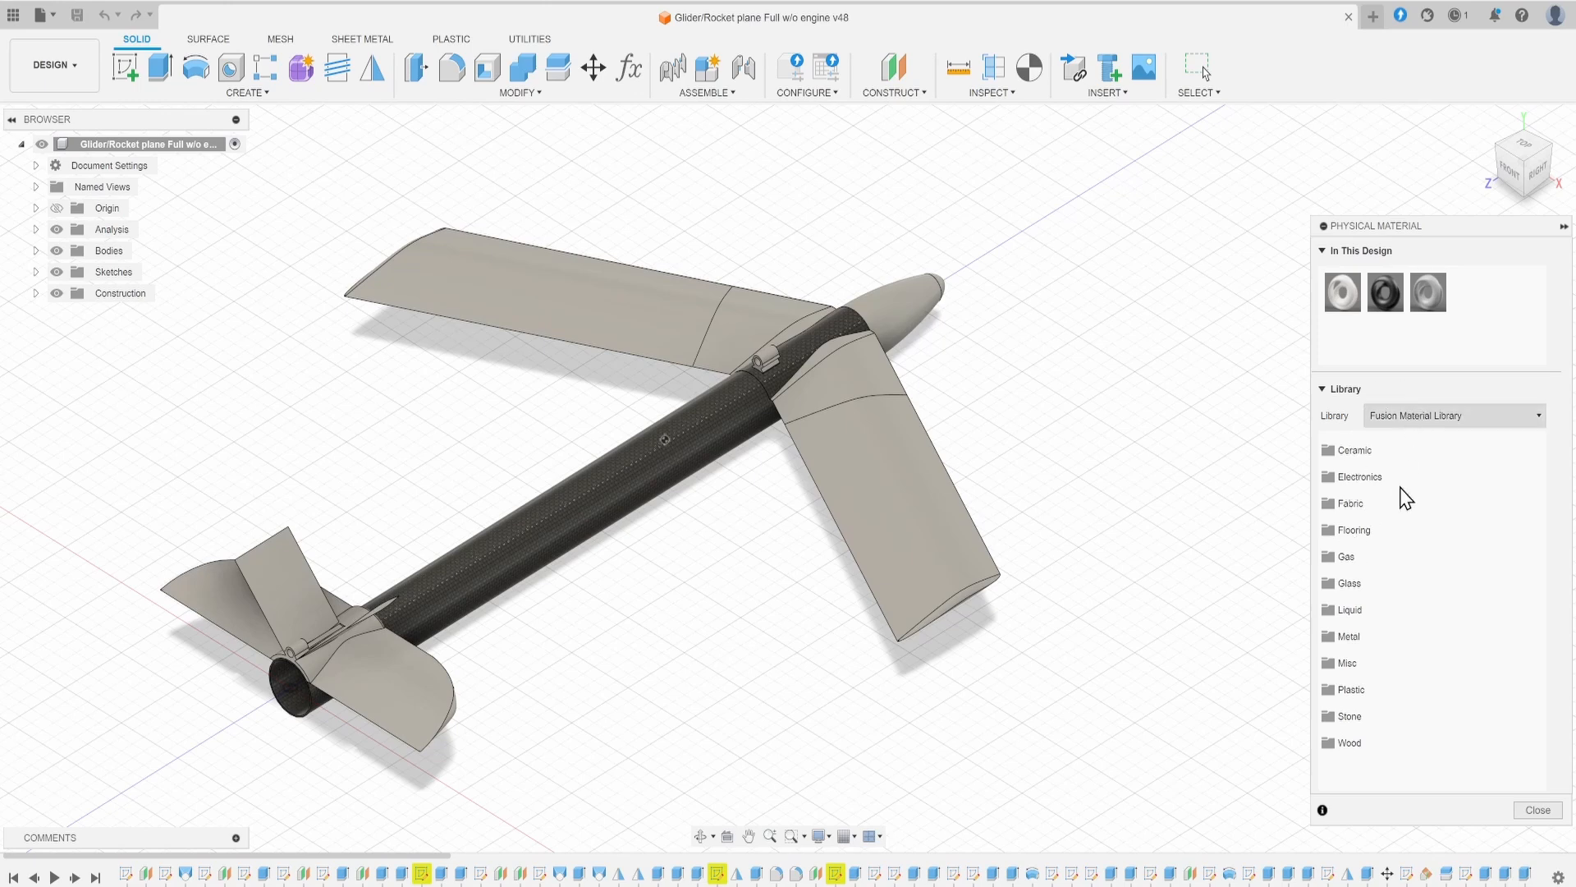
left_click(1383, 638)
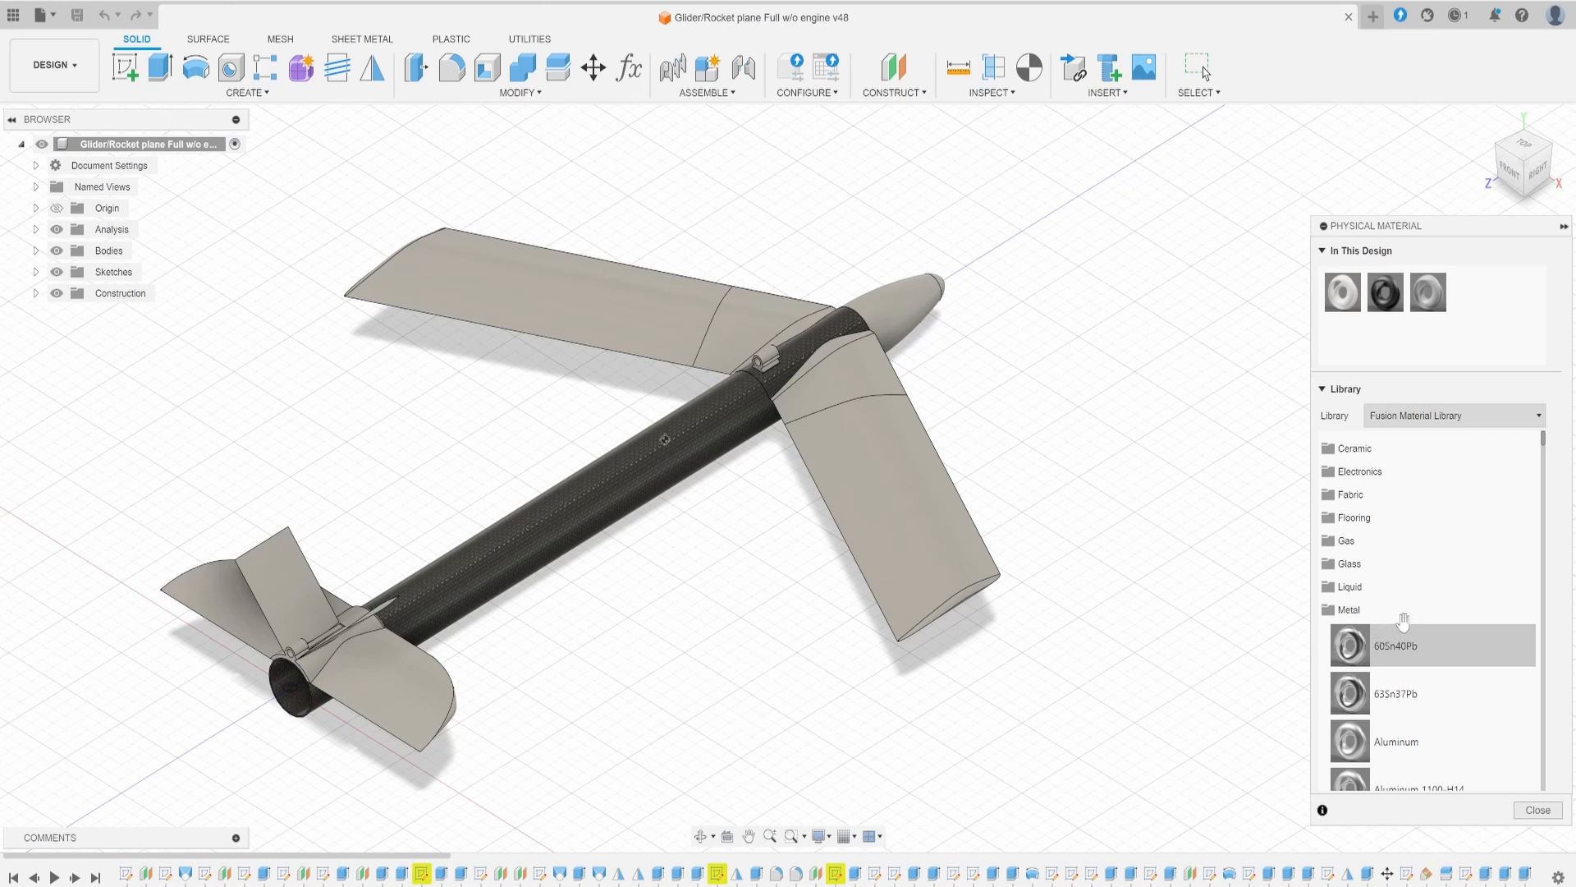
scroll(1403, 619, "down", 1)
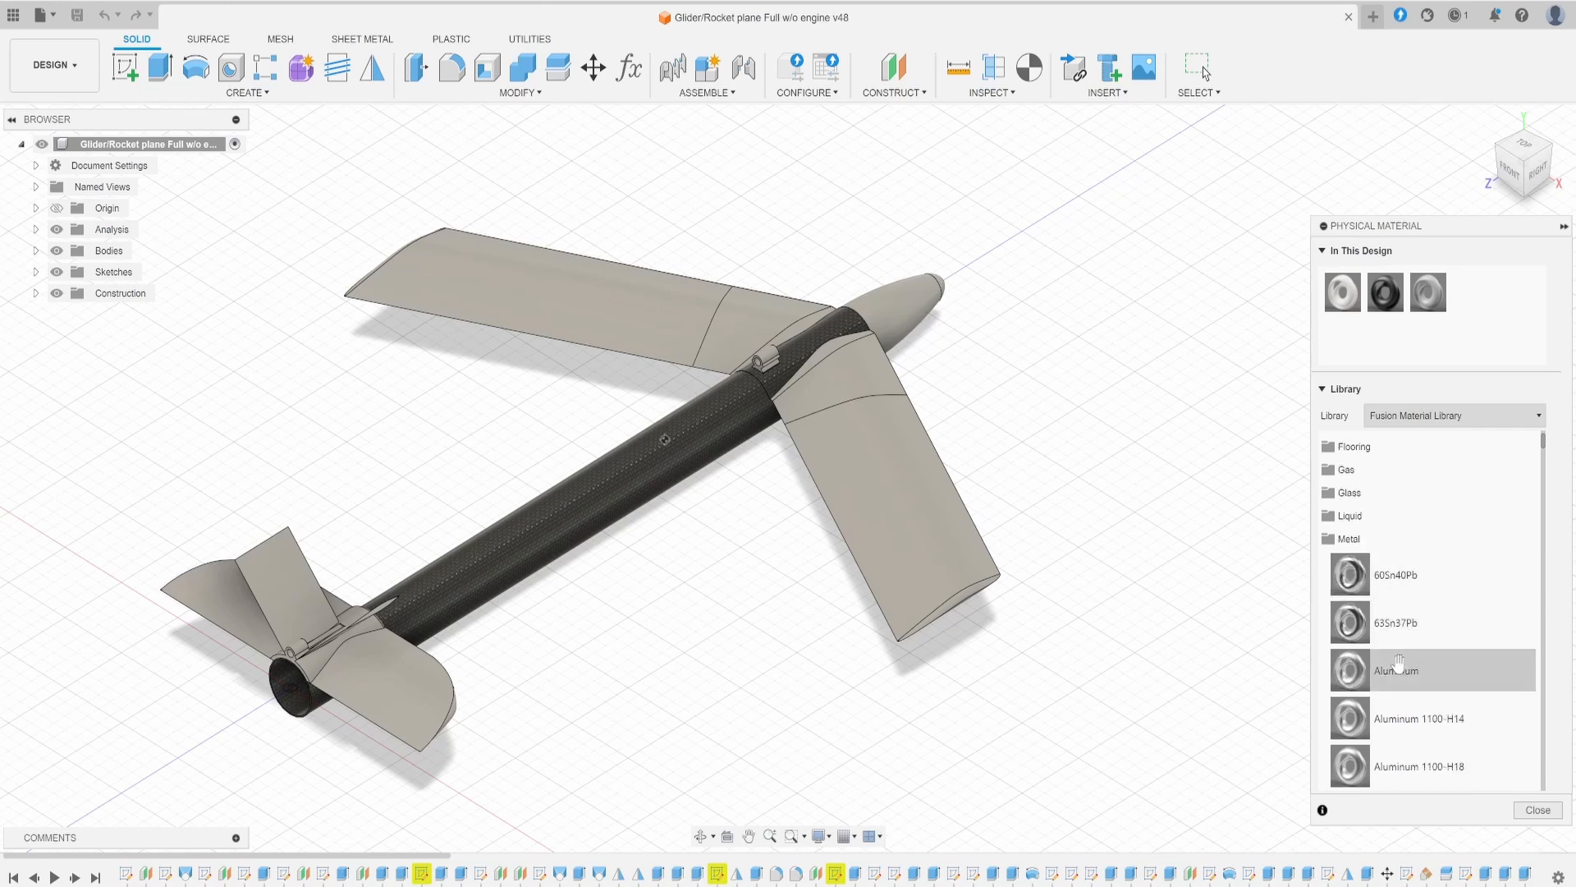
left_click_drag(1398, 661, 893, 332)
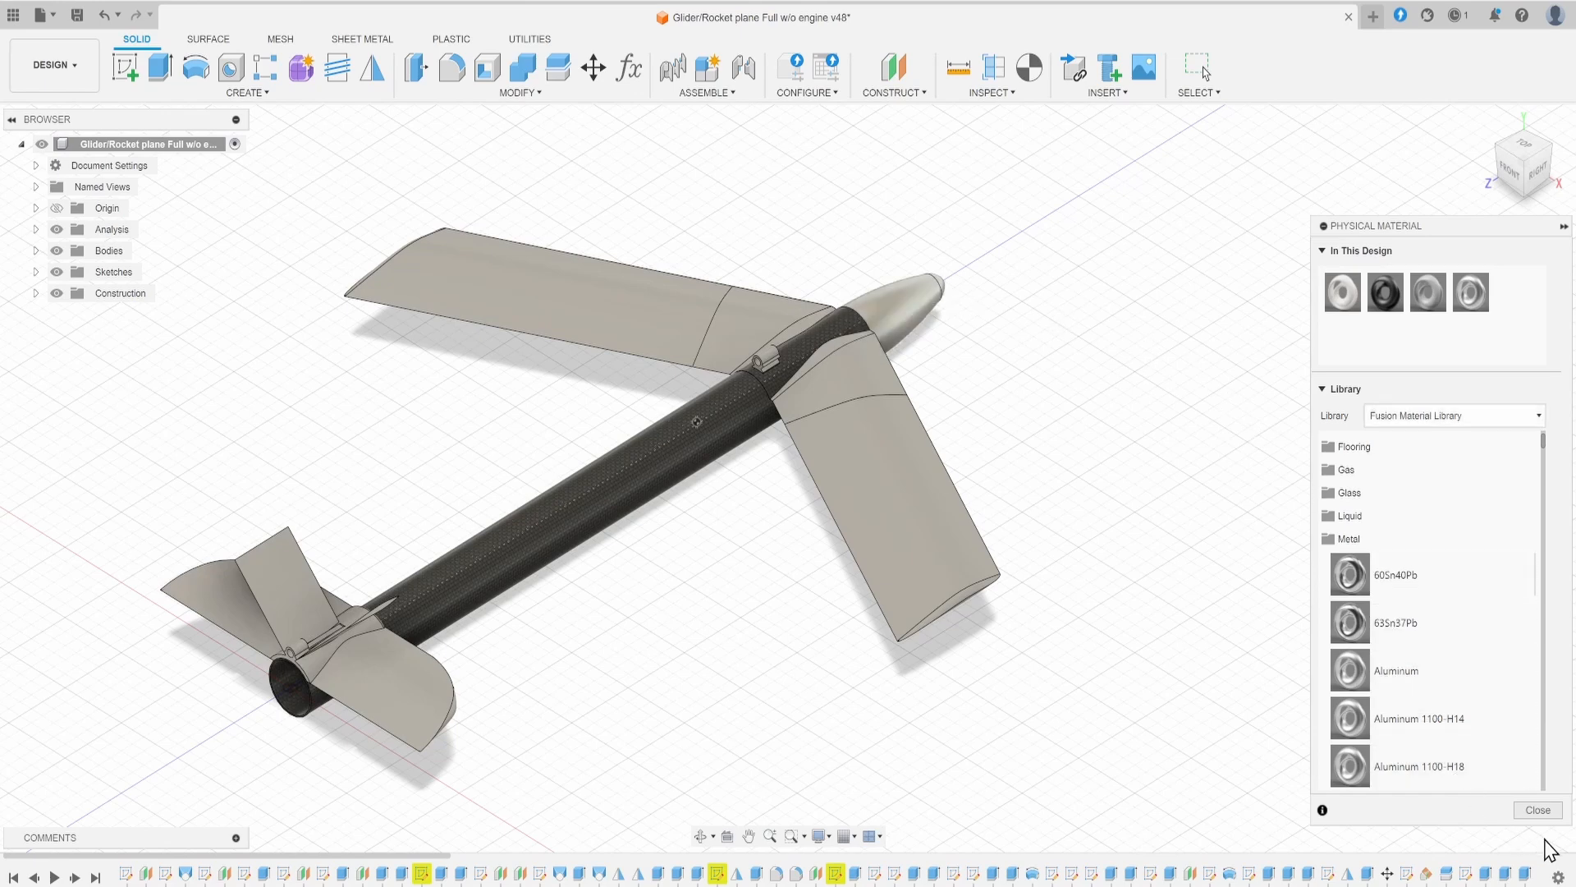
left_click(1537, 811)
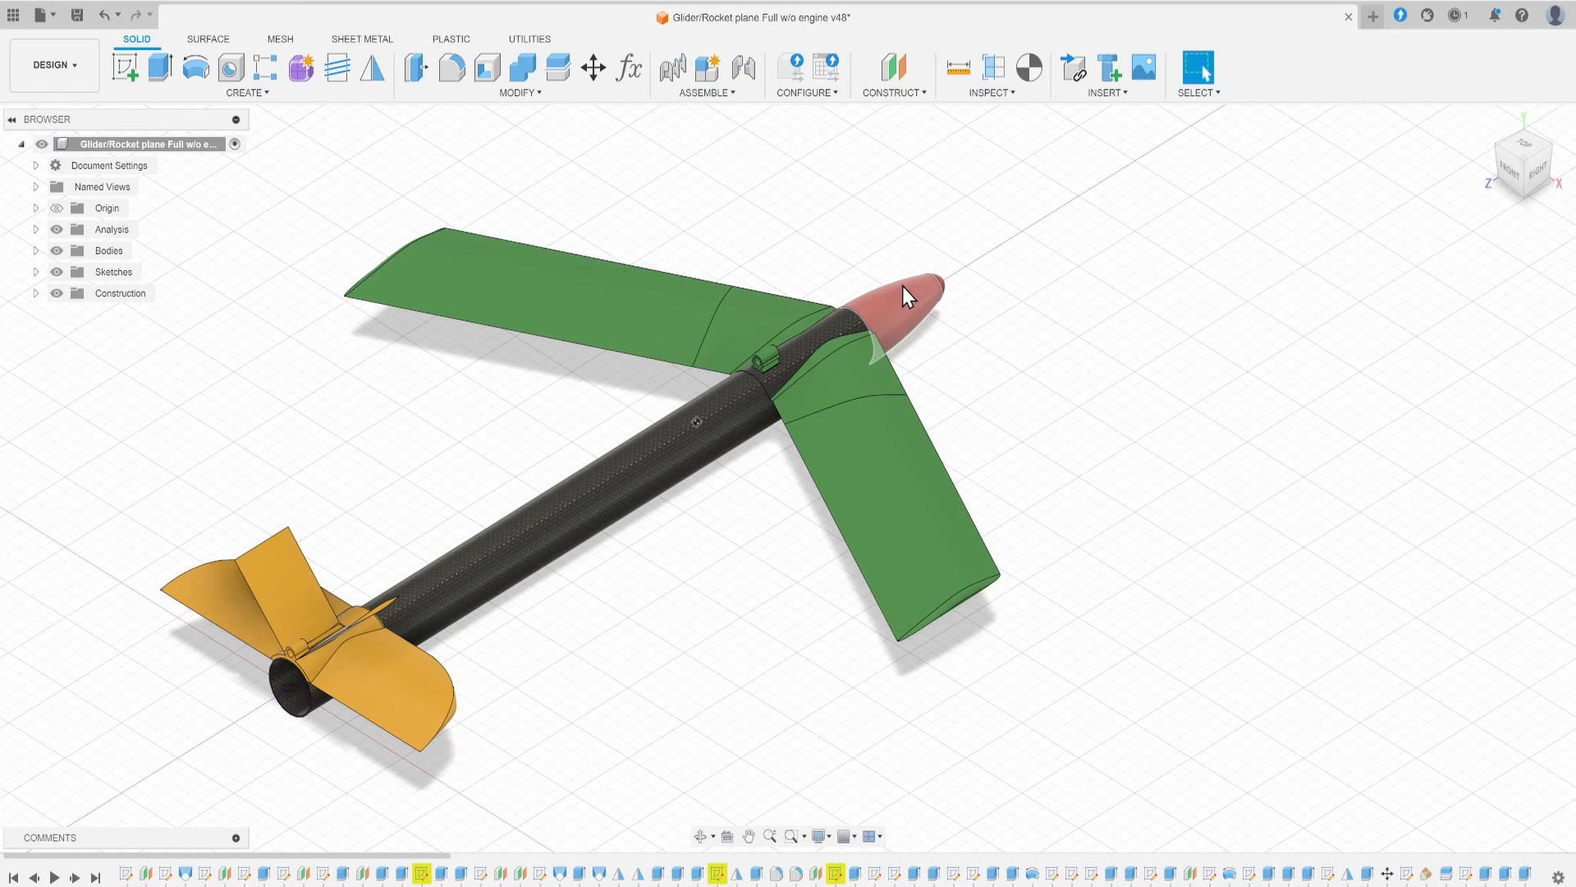
- Inspect the rocket glider's center of mass
left_click(1022, 95)
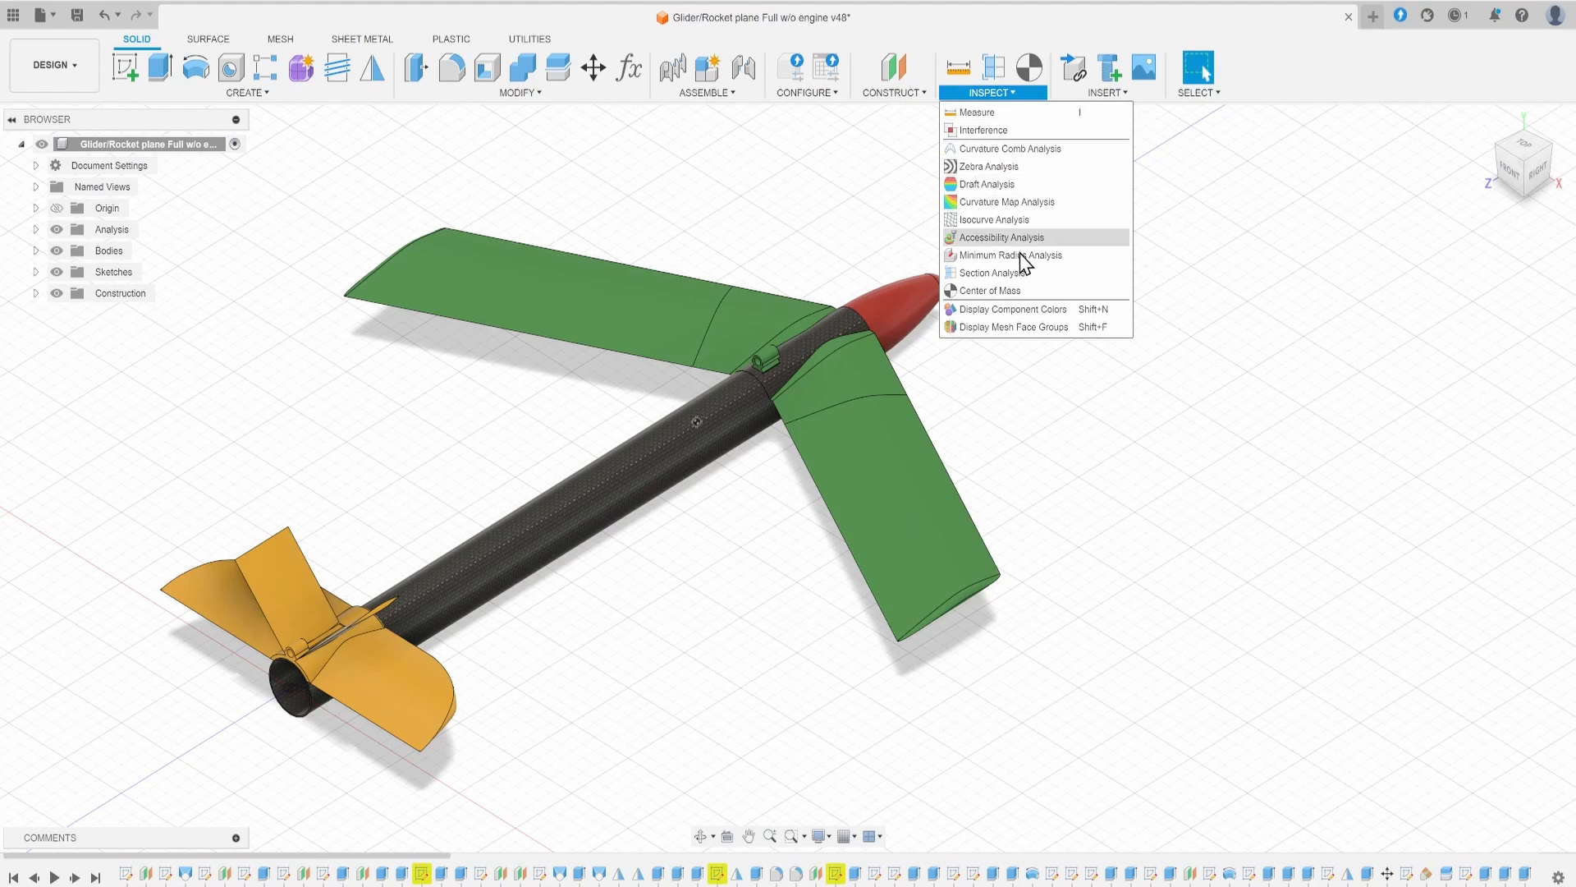
left_click(1048, 292)
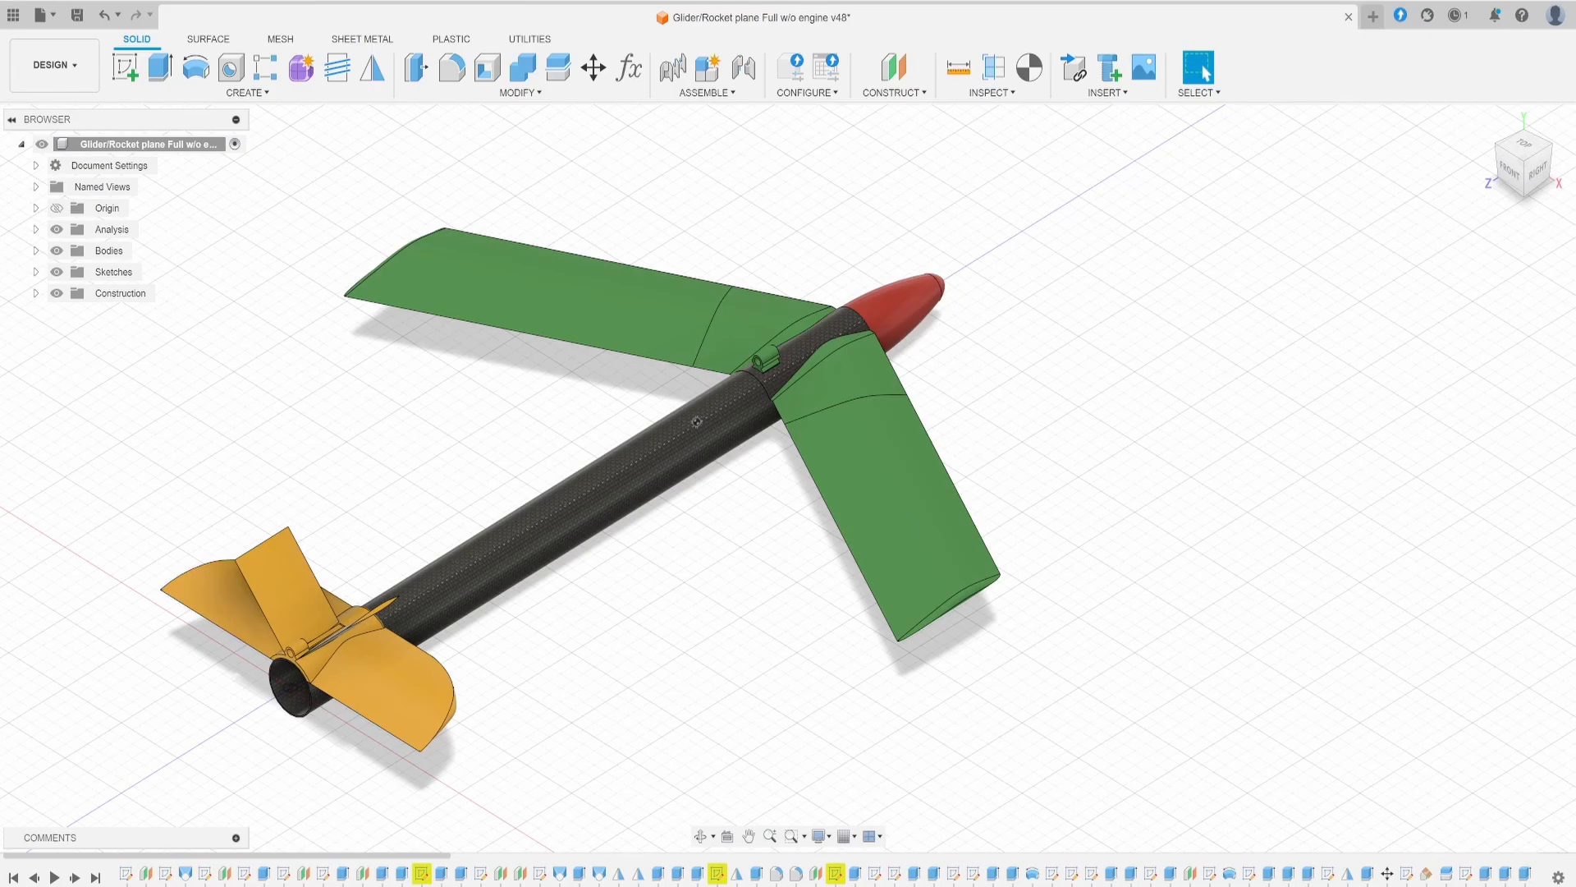
scroll(829, 325, "up", 2)
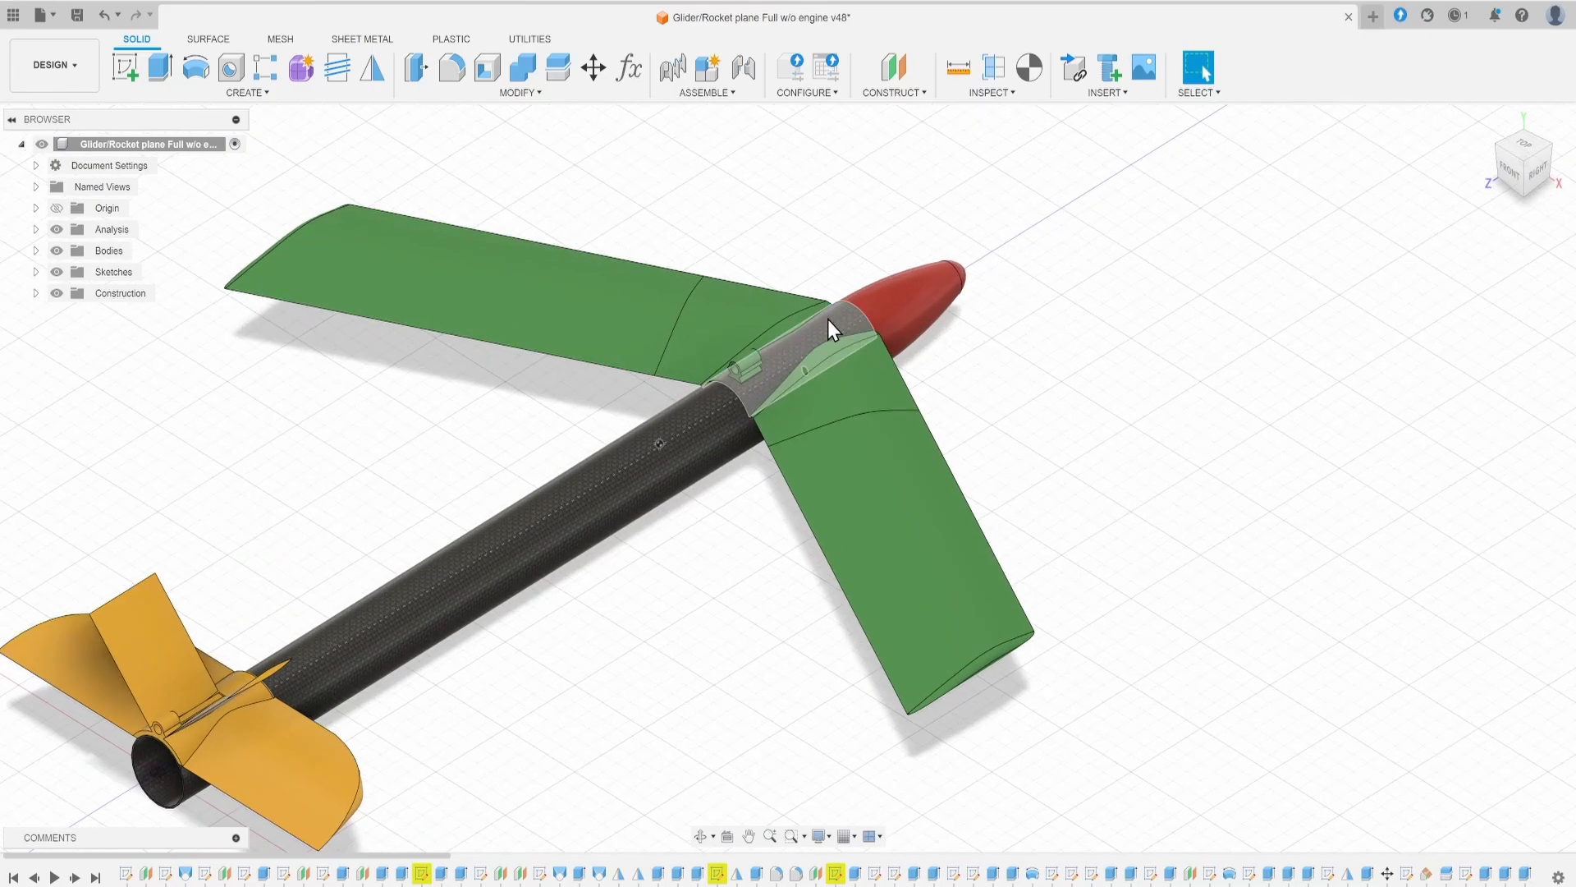
scroll(827, 318, "up", 3)
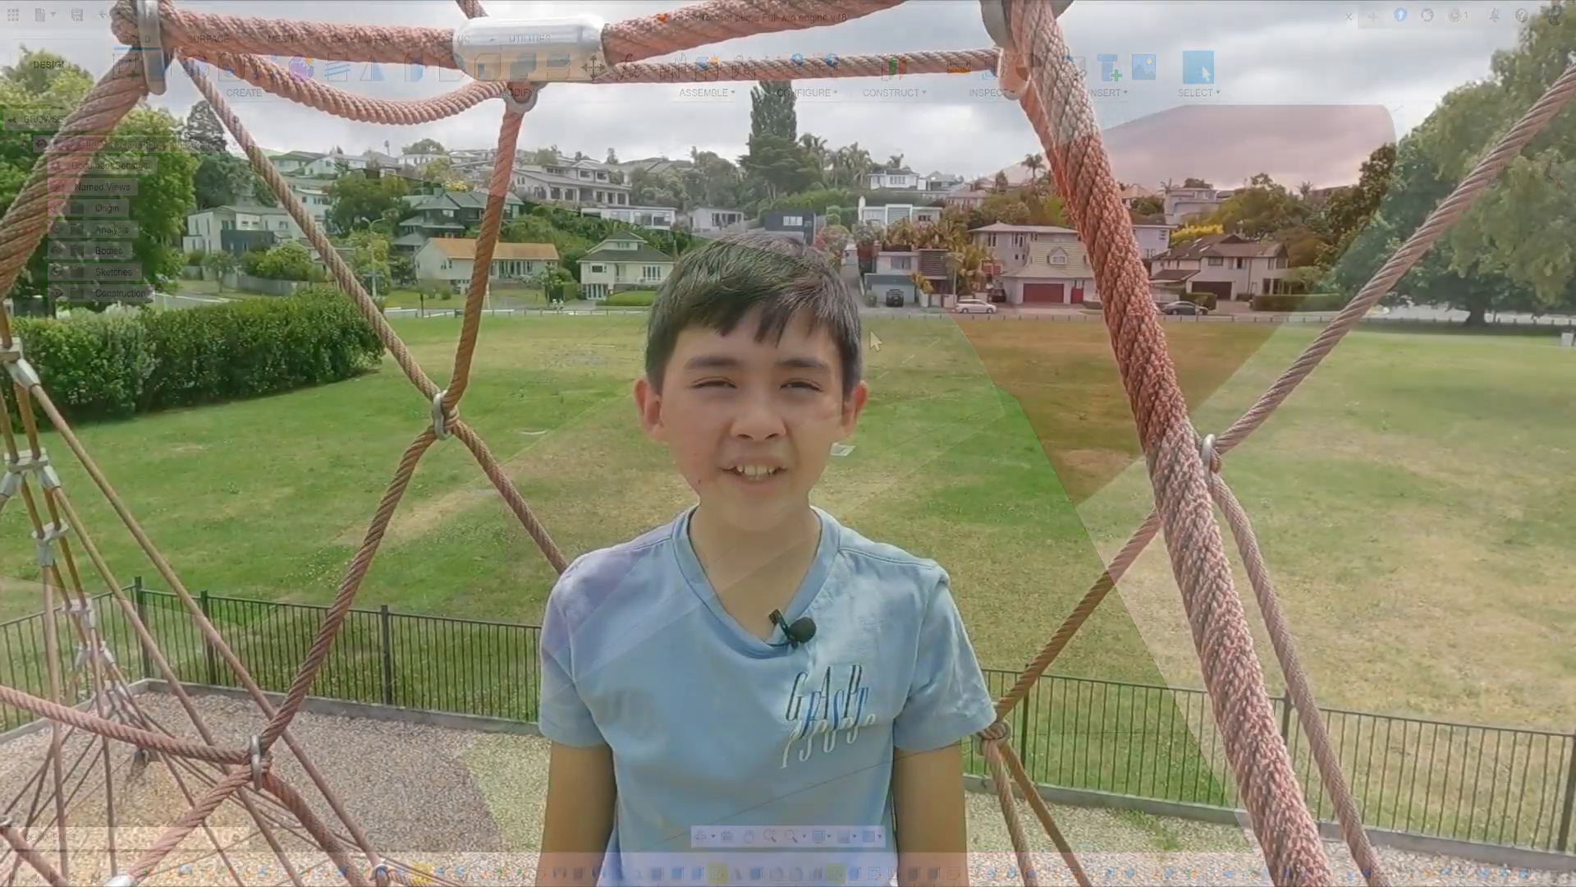